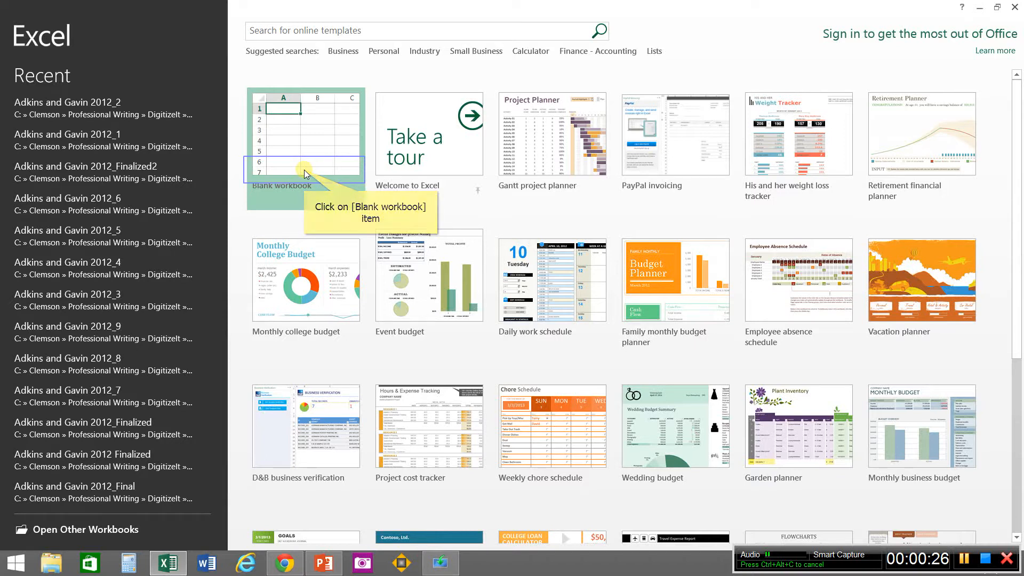
Step: Create a blank workbook, then browse for a file to open in C:\Clemson\Professional Writing\DigitizeIt
click(304, 170)
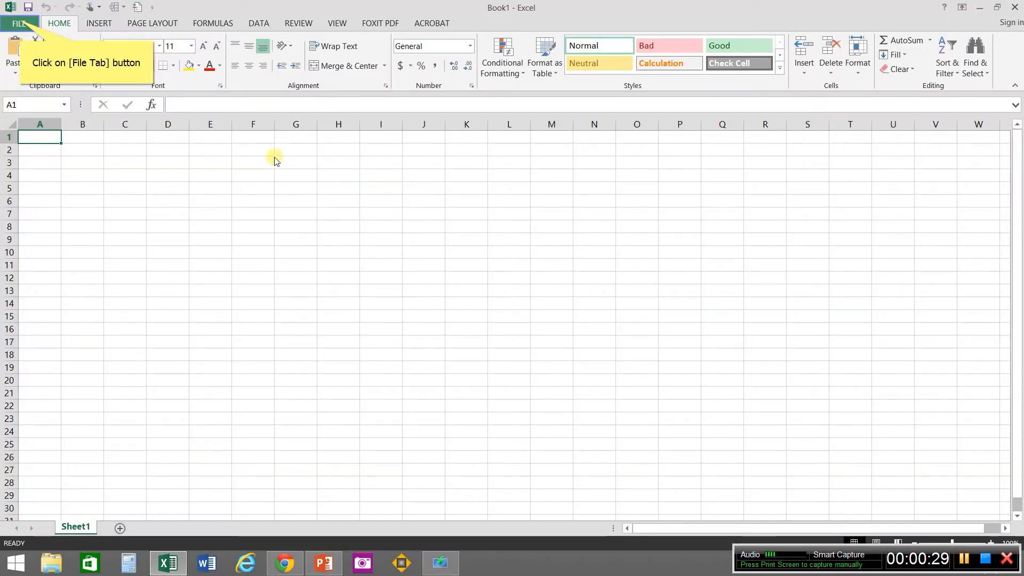
click(20, 23)
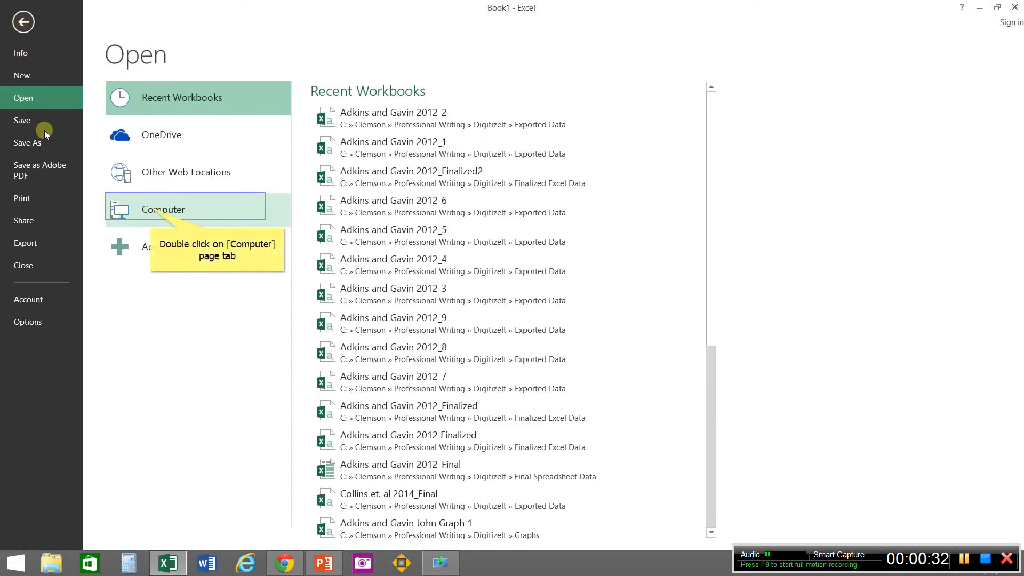
double_click(152, 211)
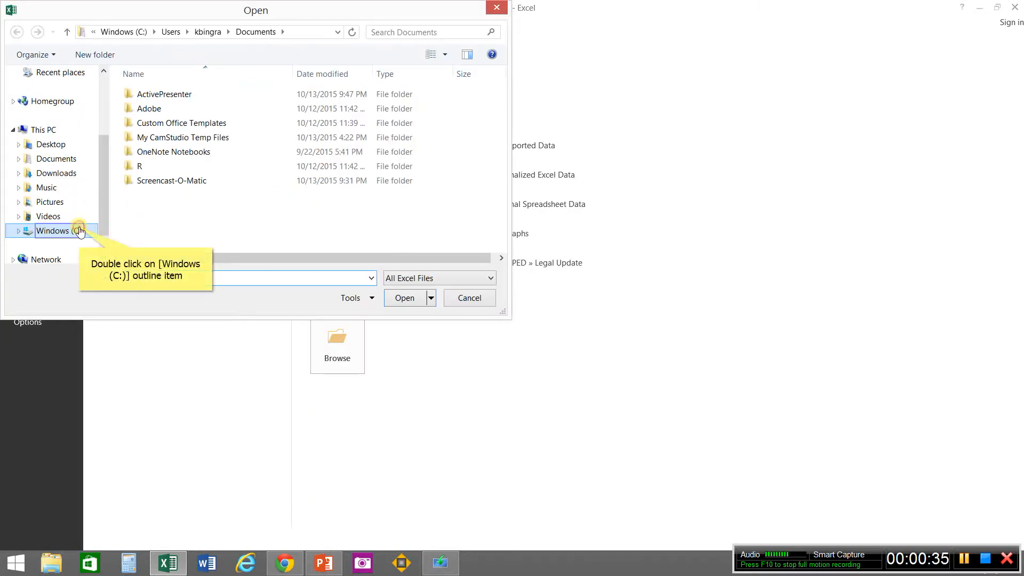
double_click(79, 231)
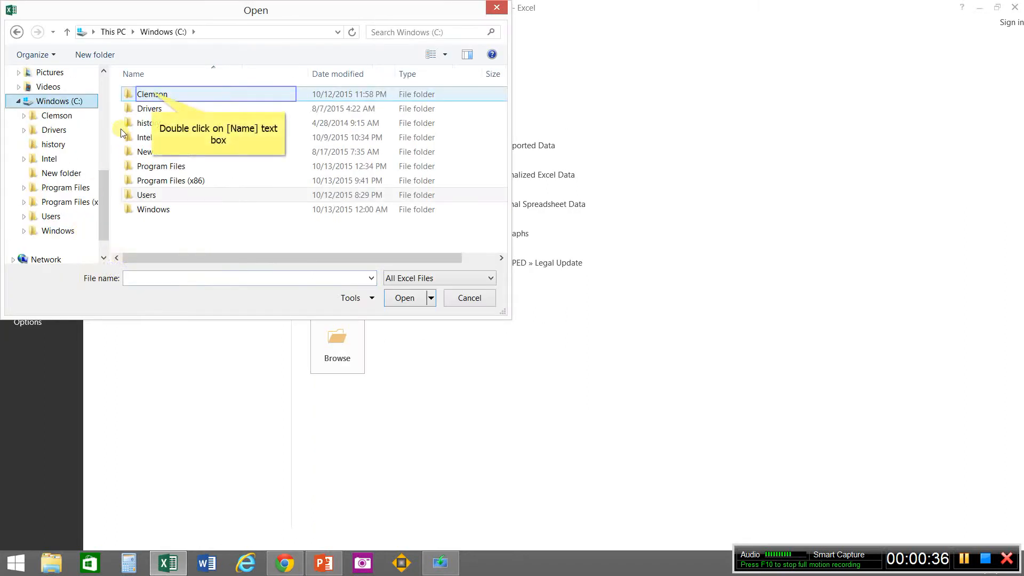
double_click(152, 95)
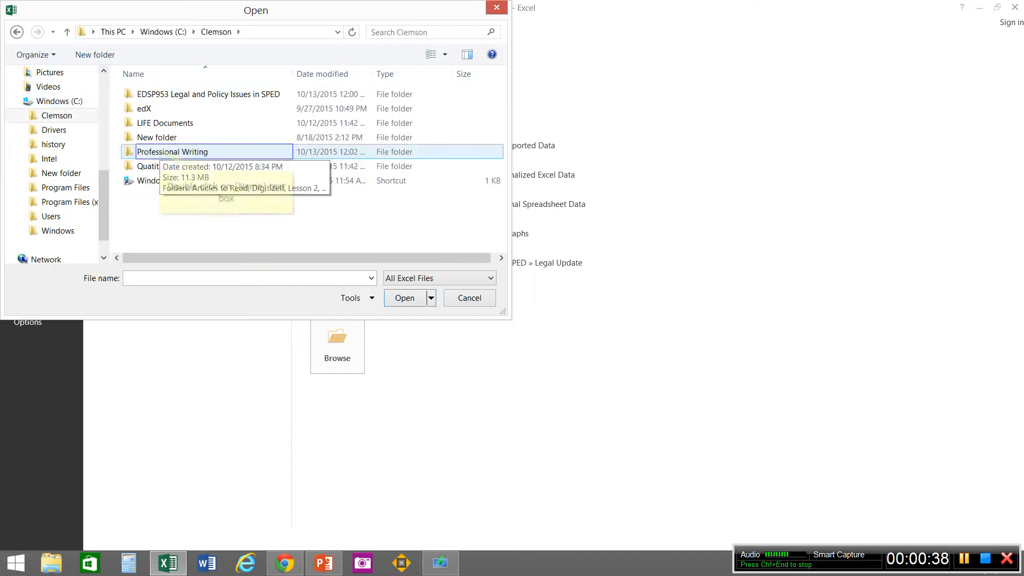
double_click(164, 152)
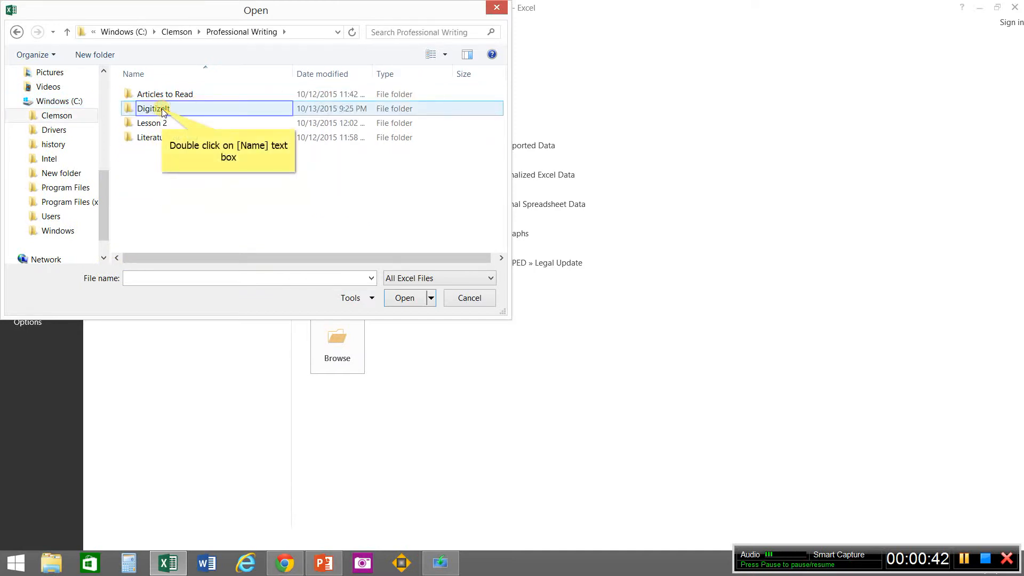
double_click(162, 108)
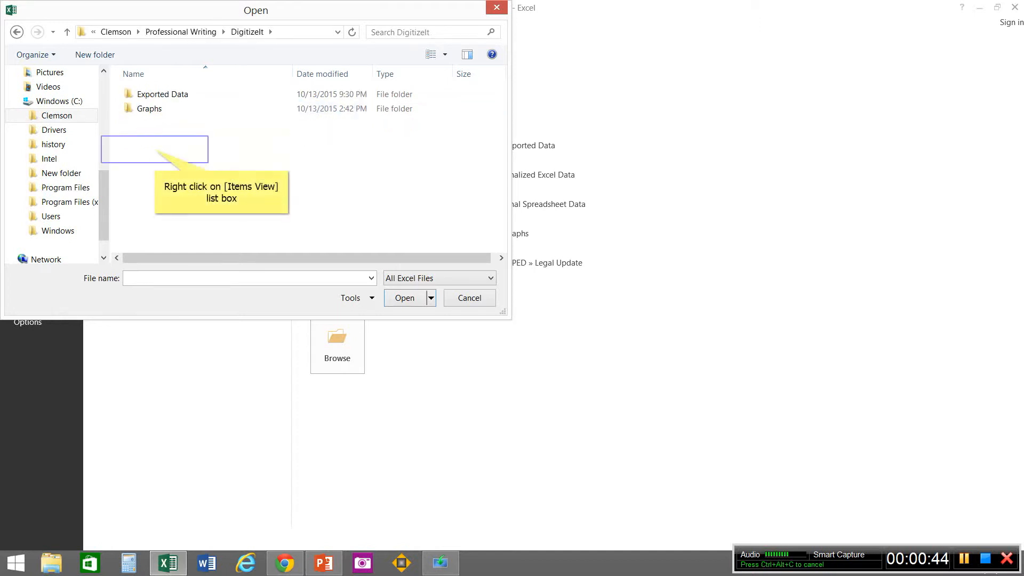
Step: Create a new folder named Finalized Excel Data inside the DigitizeIt folder
right_click(155, 151)
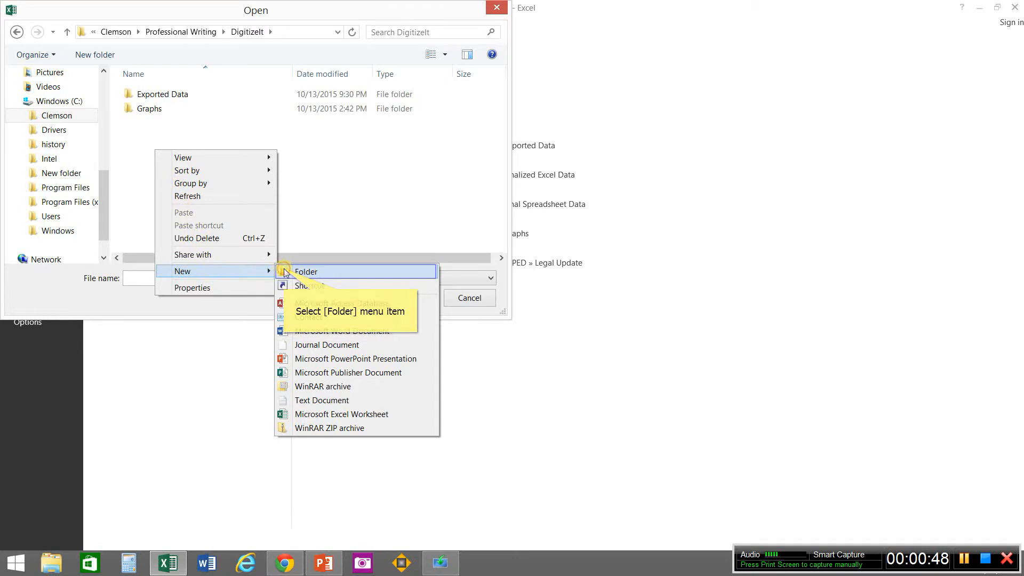
click(286, 272)
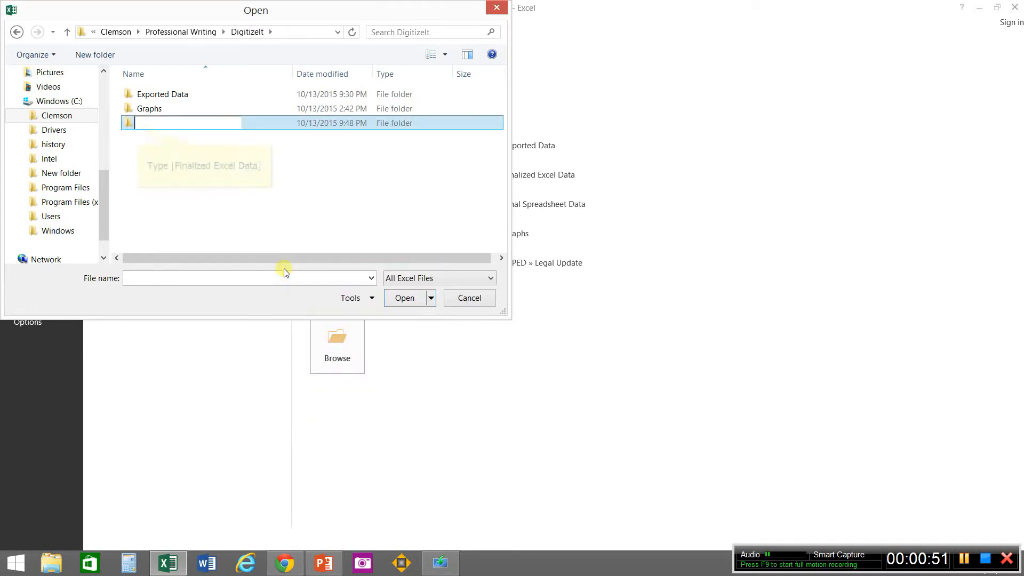
text(Finalized Excel Data)
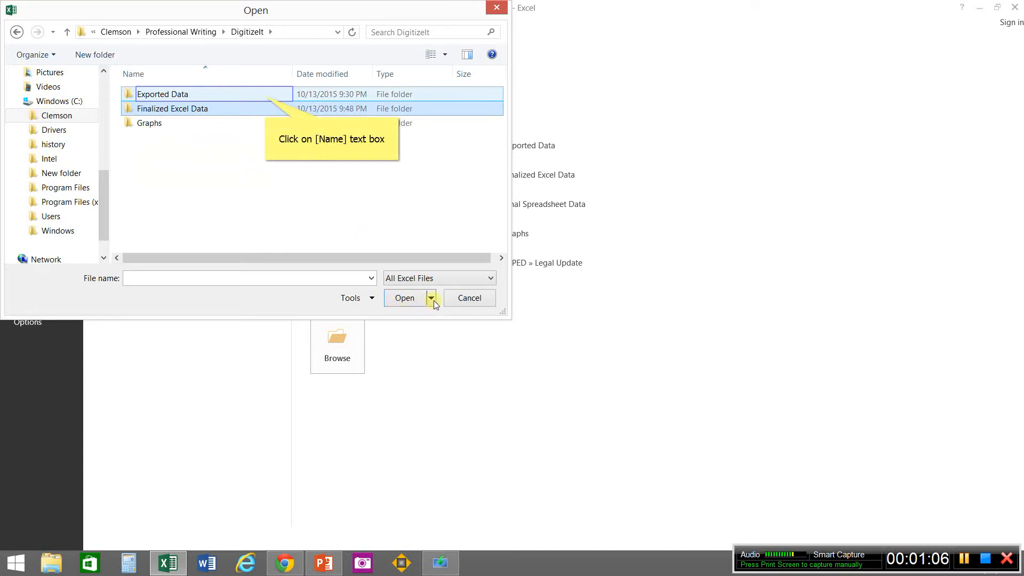
Step: Go into the Exported Data folder and set the file type filter to All Files
click(265, 97)
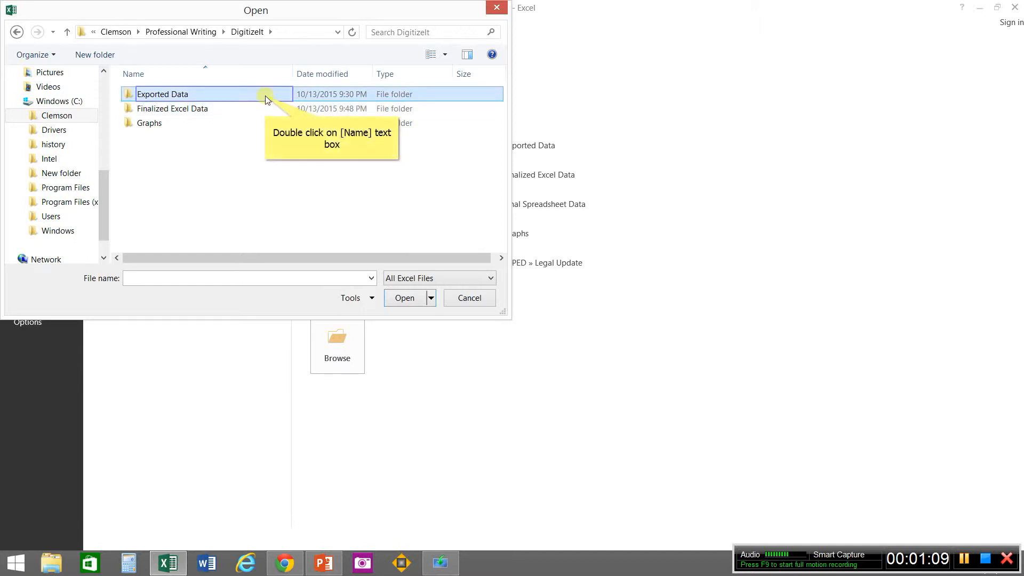
double_click(265, 97)
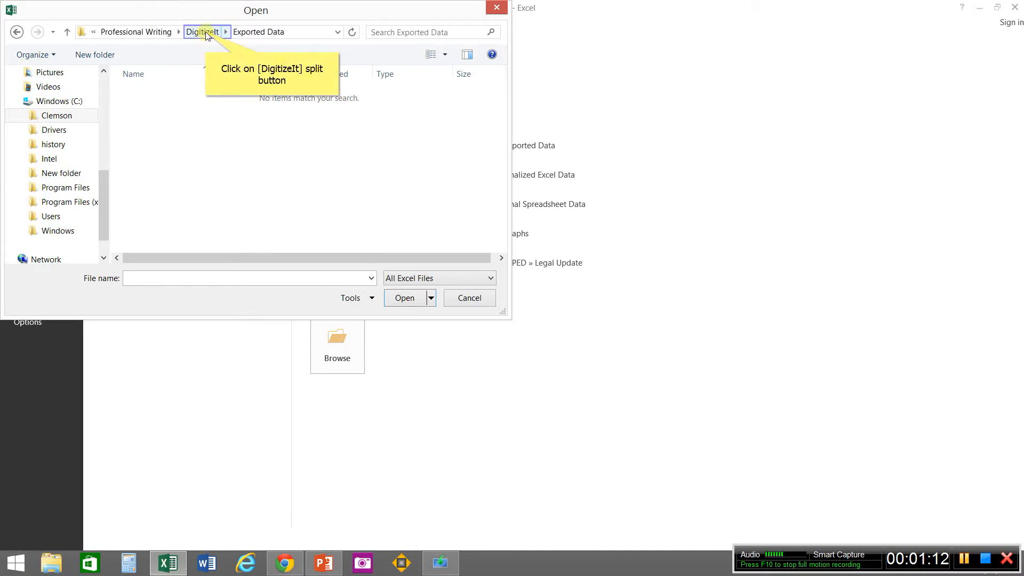
click(206, 32)
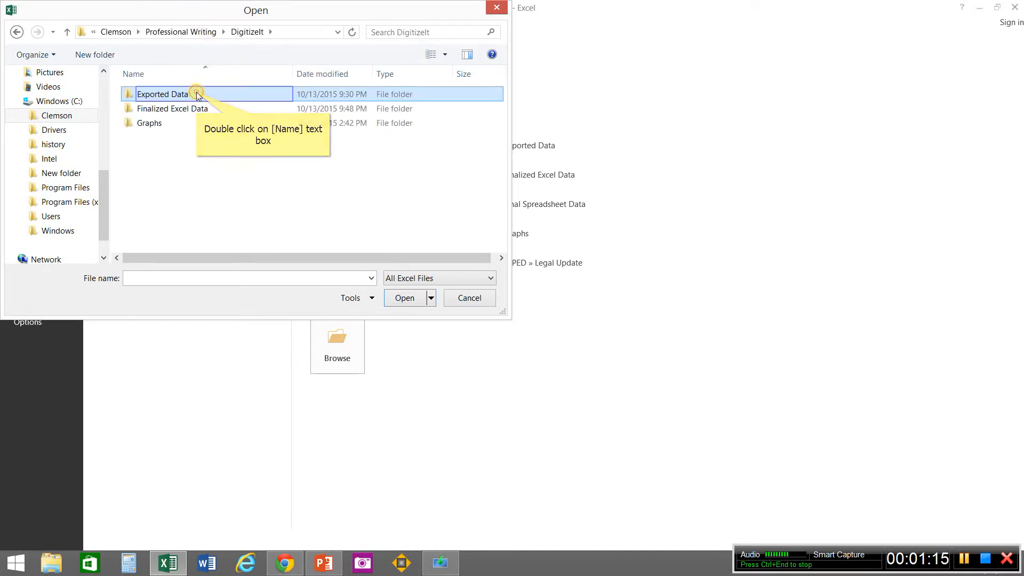
double_click(196, 94)
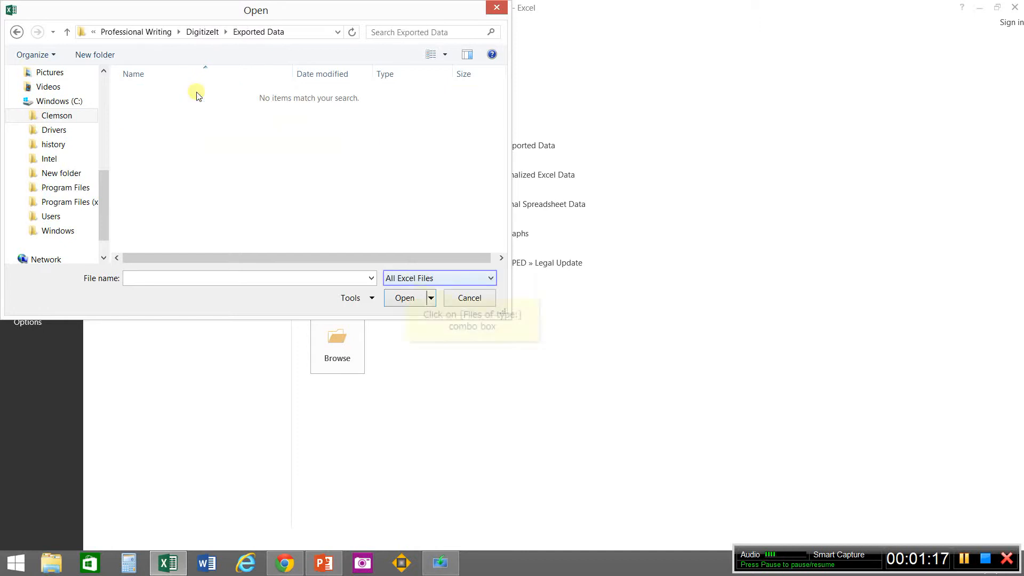
click(409, 281)
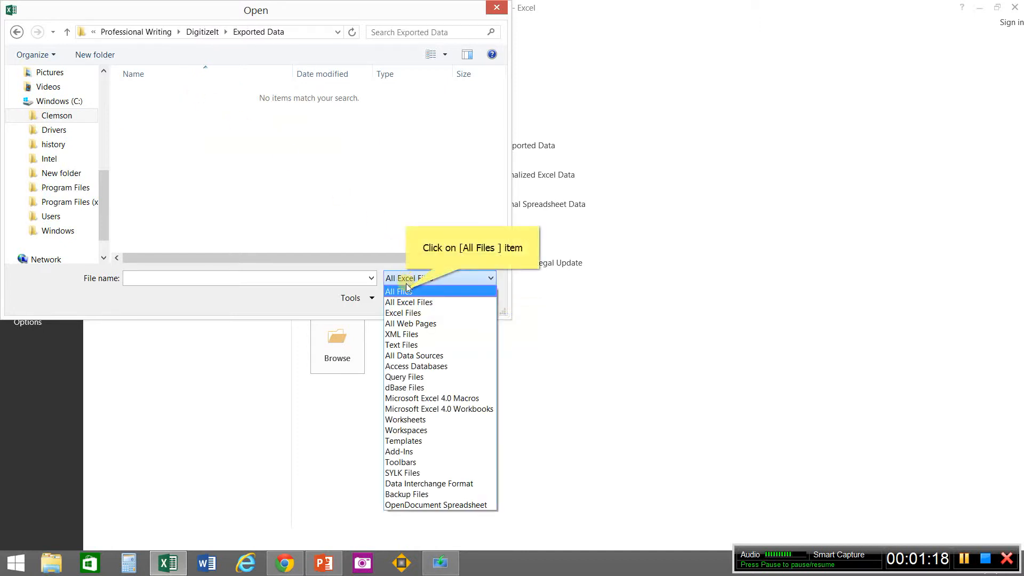
click(406, 293)
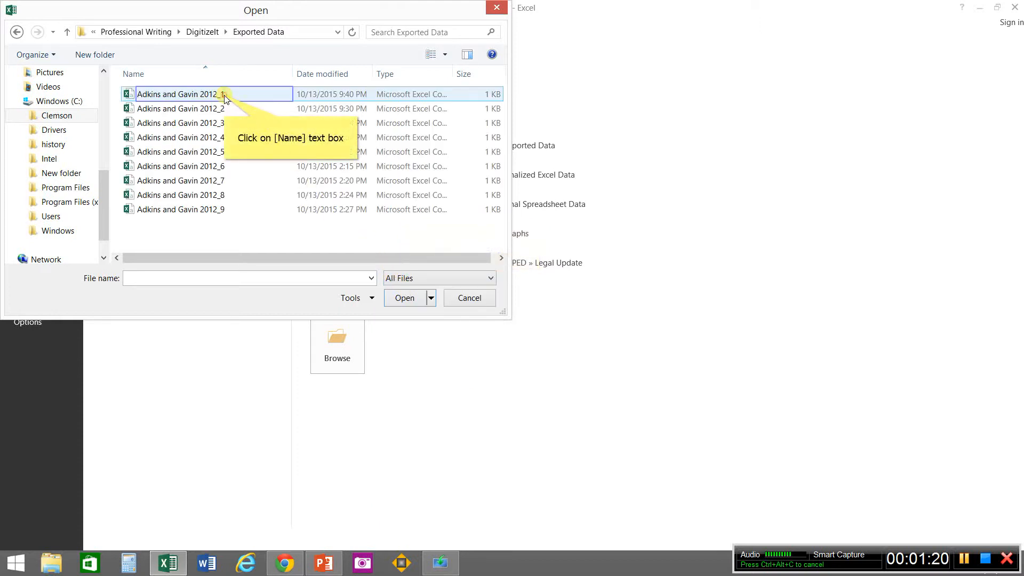
Step: Select all the exported data files from Adkins and Gavin 2012_1 through 2012_9 and open them together
click(224, 99)
key(shift+End)
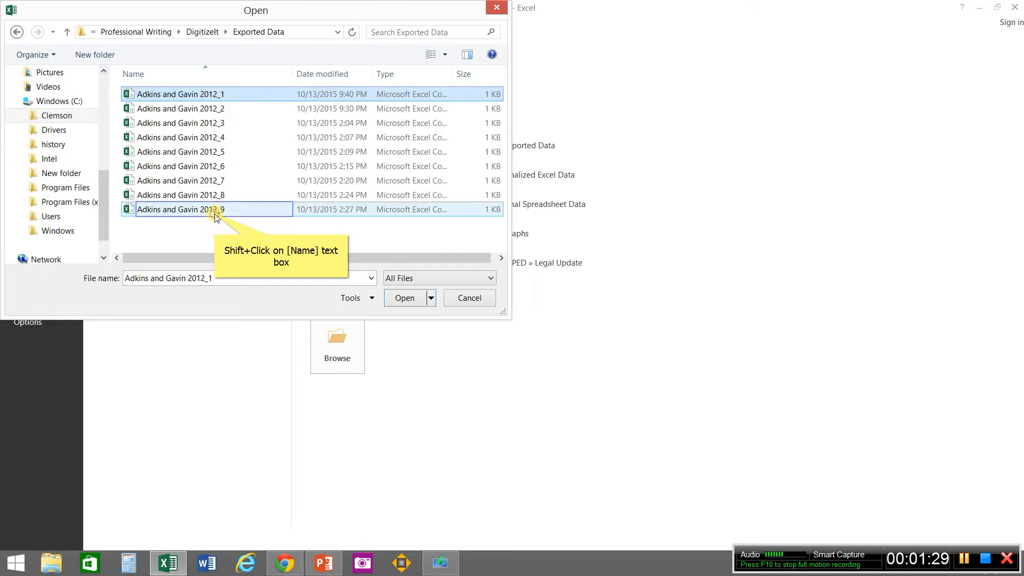
shift+click(216, 210)
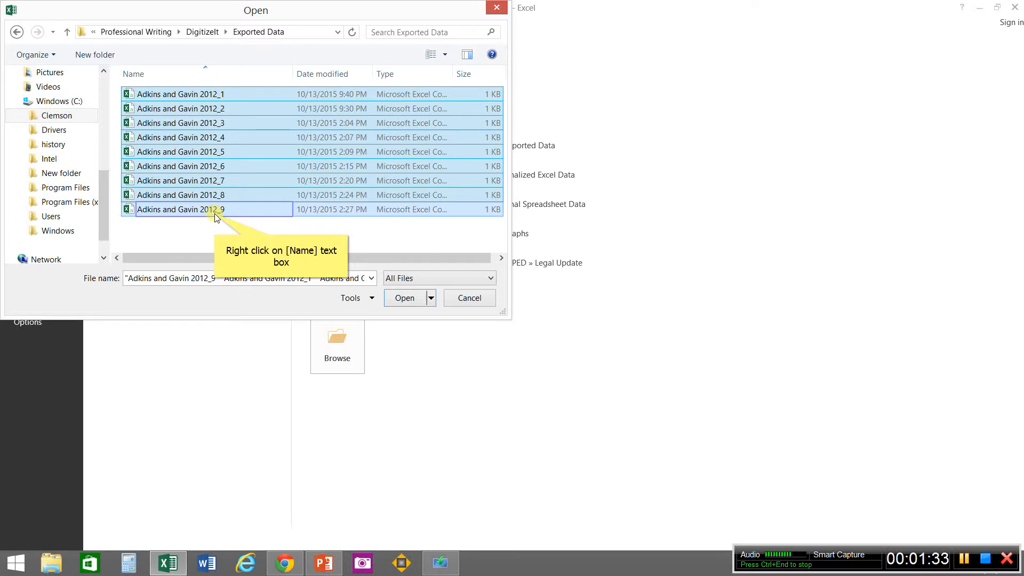
right_click(216, 214)
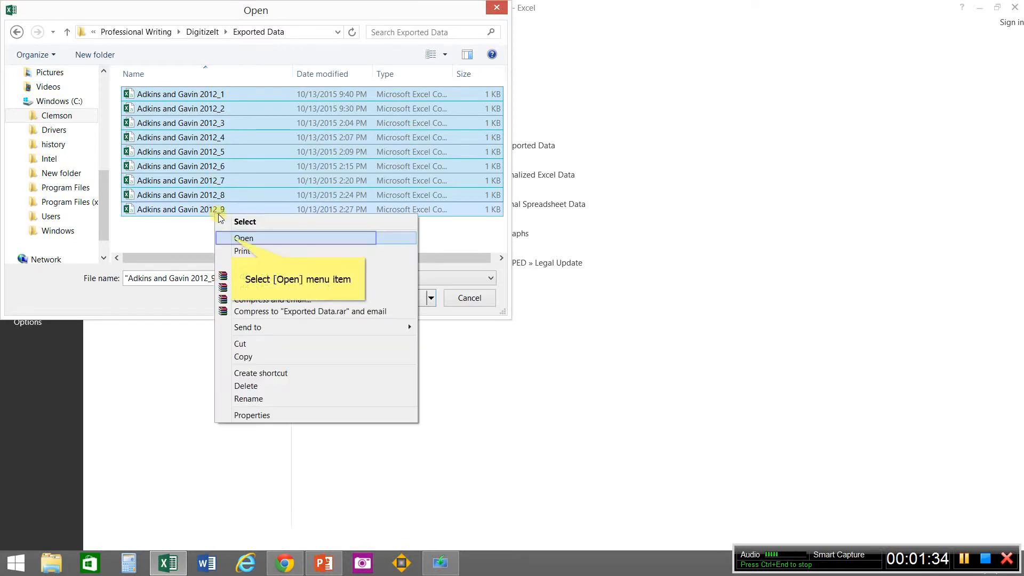
click(235, 239)
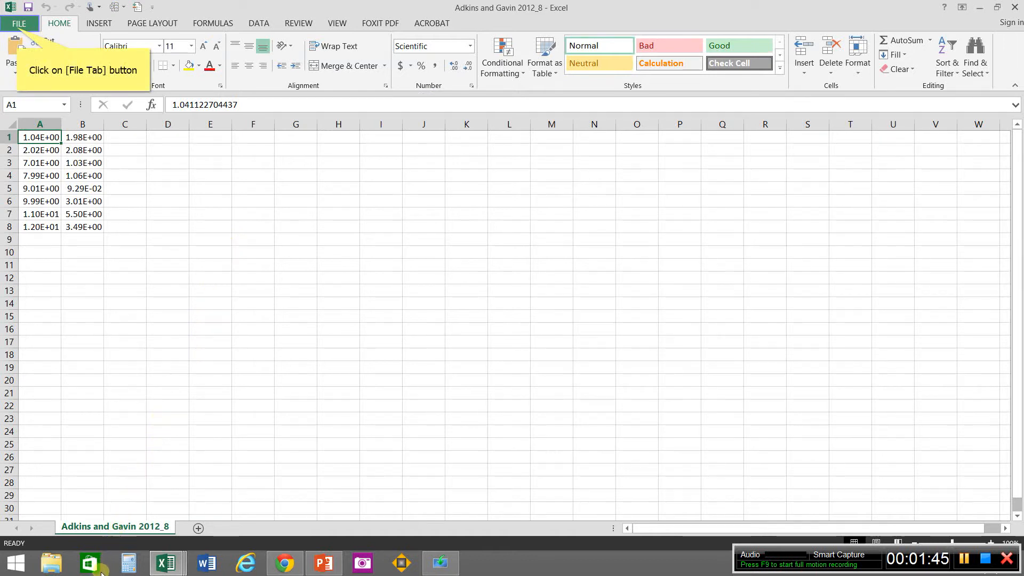
Step: Create another new blank workbook alongside the opened data files
click(19, 25)
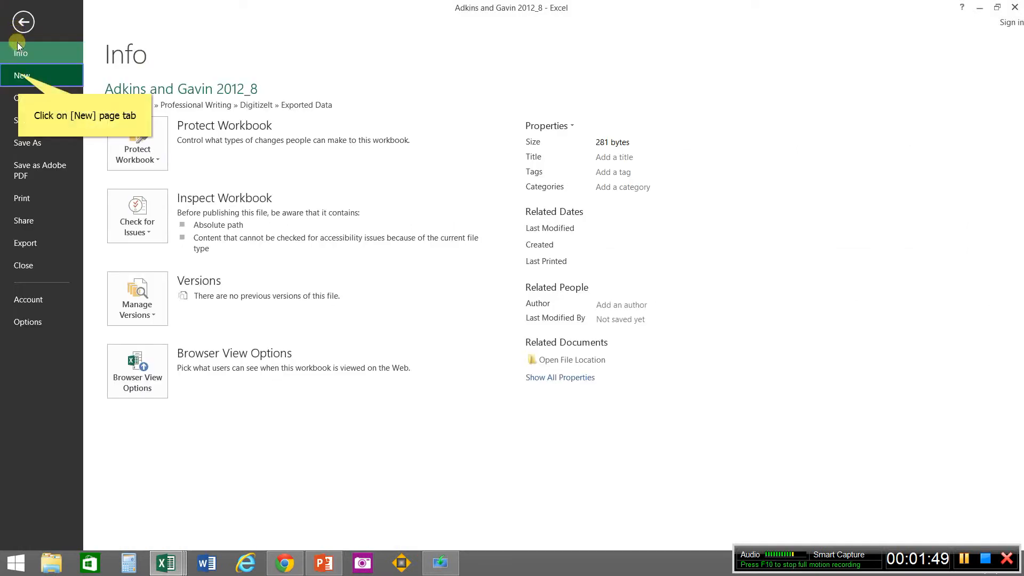
click(18, 76)
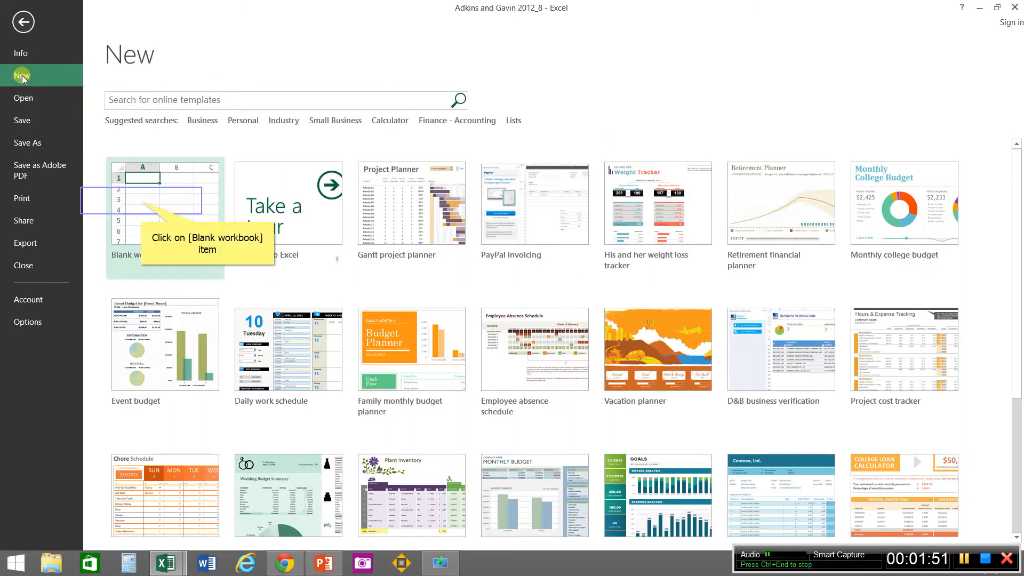
click(141, 201)
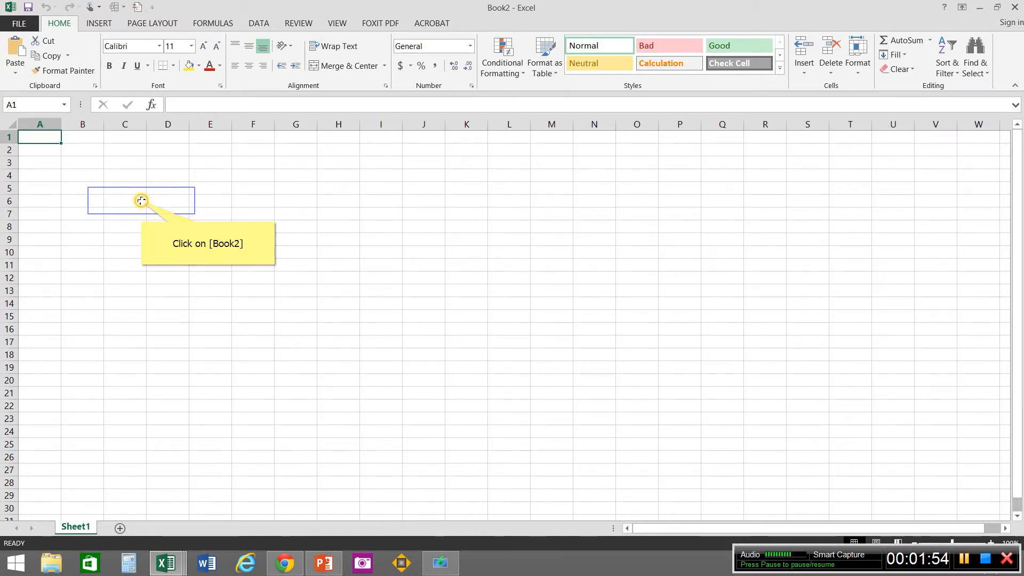
drag(142, 204, 148, 432)
Step: Start saving the new workbook under a new name in C:\Clemson\Professional Writing\DigitizeIt\Finalized Excel Data
click(19, 23)
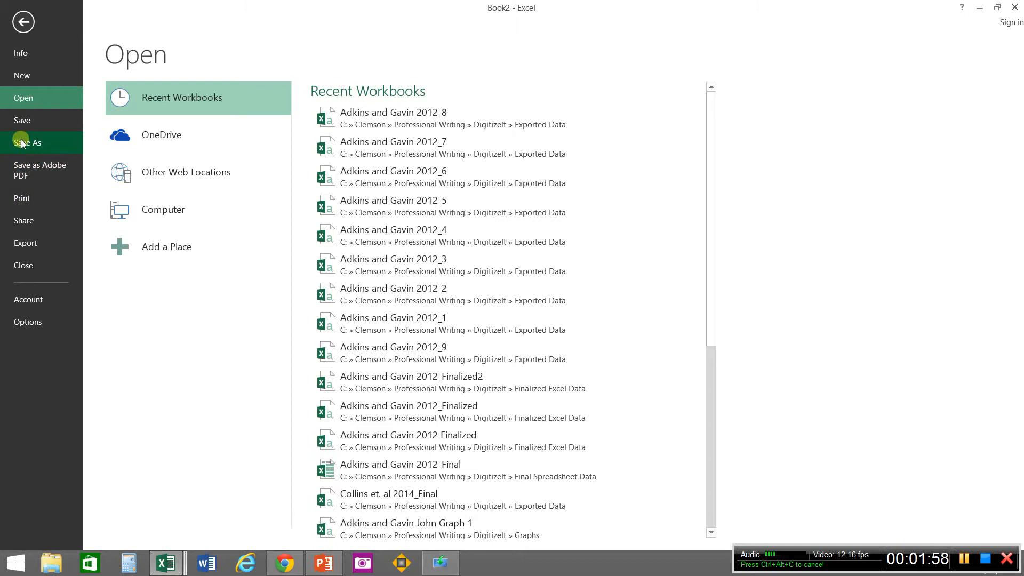
click(22, 143)
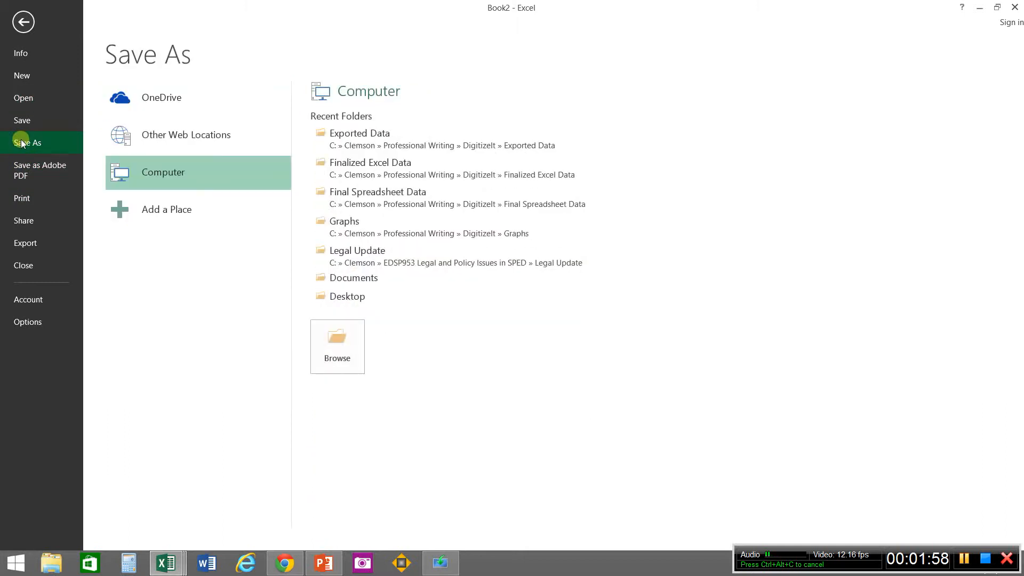
click(153, 177)
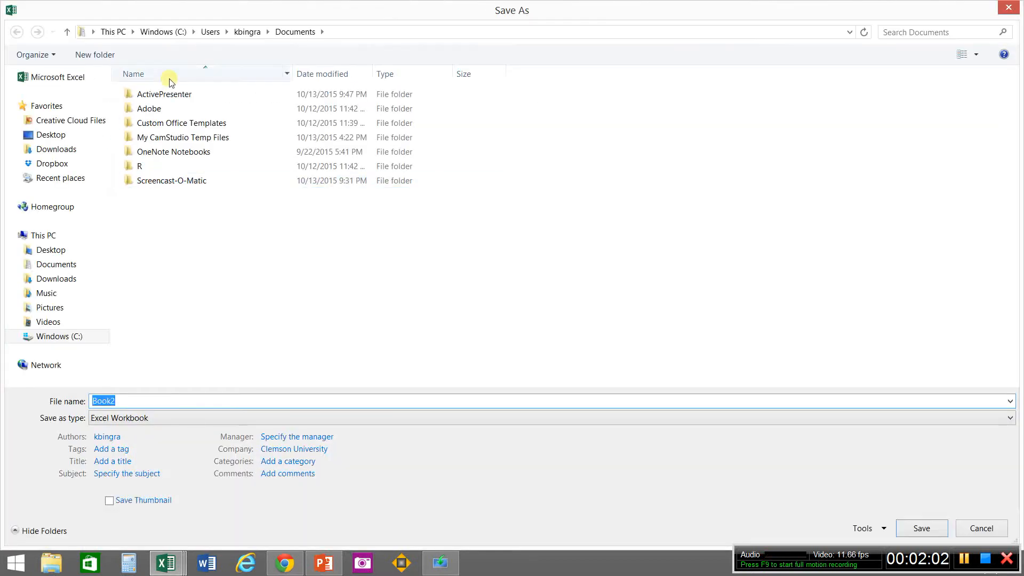
click(71, 338)
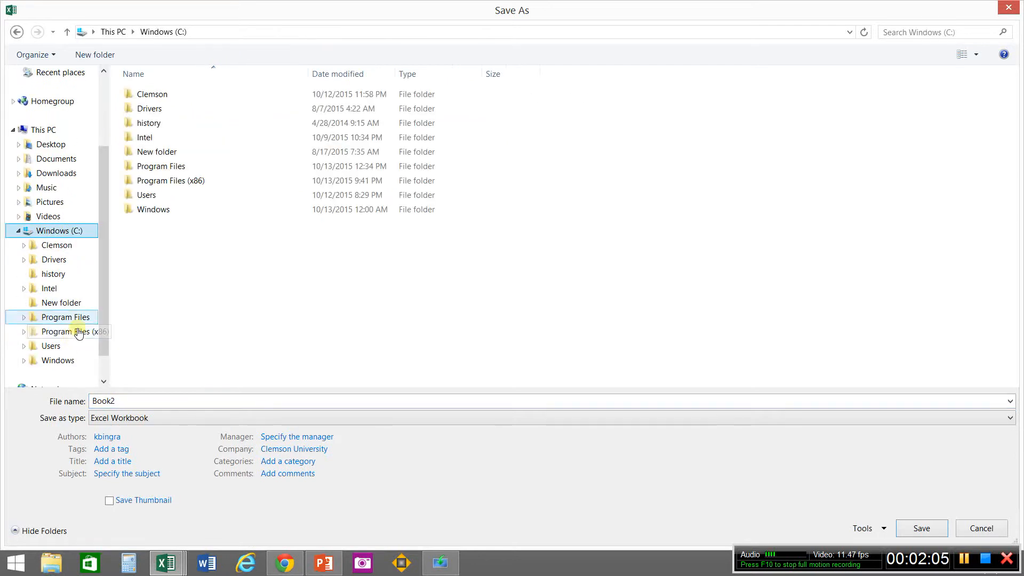
double_click(156, 95)
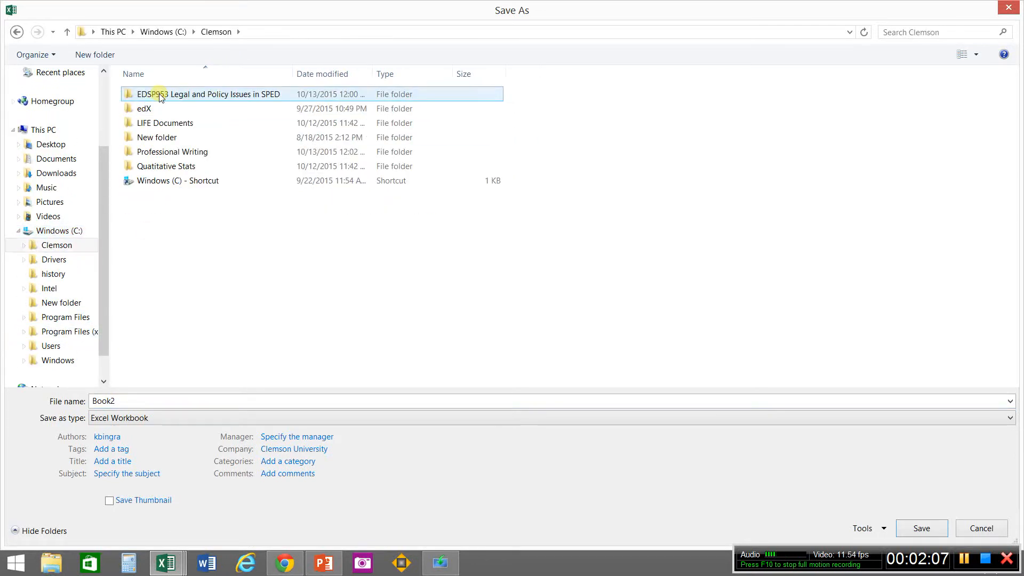
double_click(170, 152)
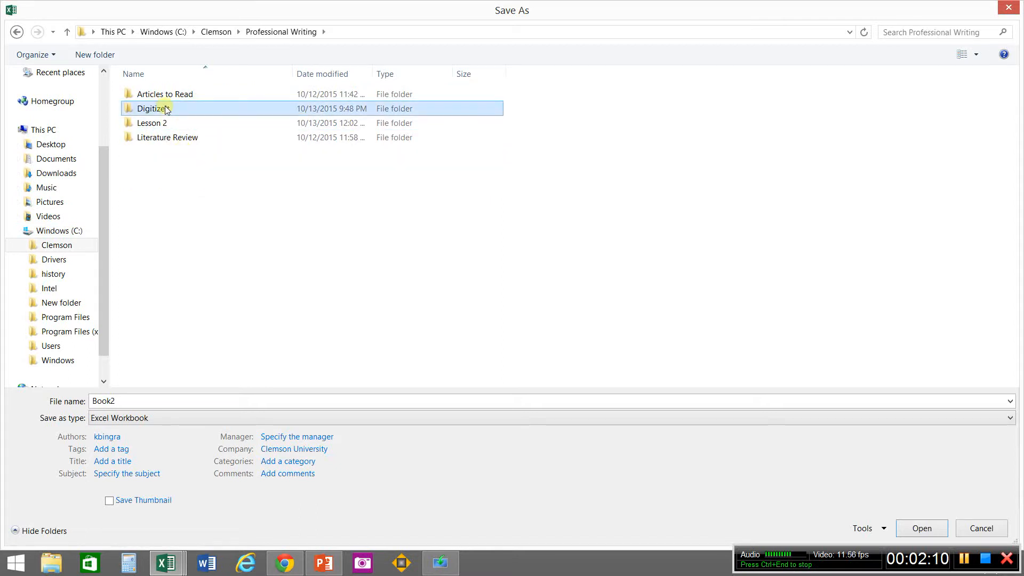
double_click(161, 109)
double_click(166, 109)
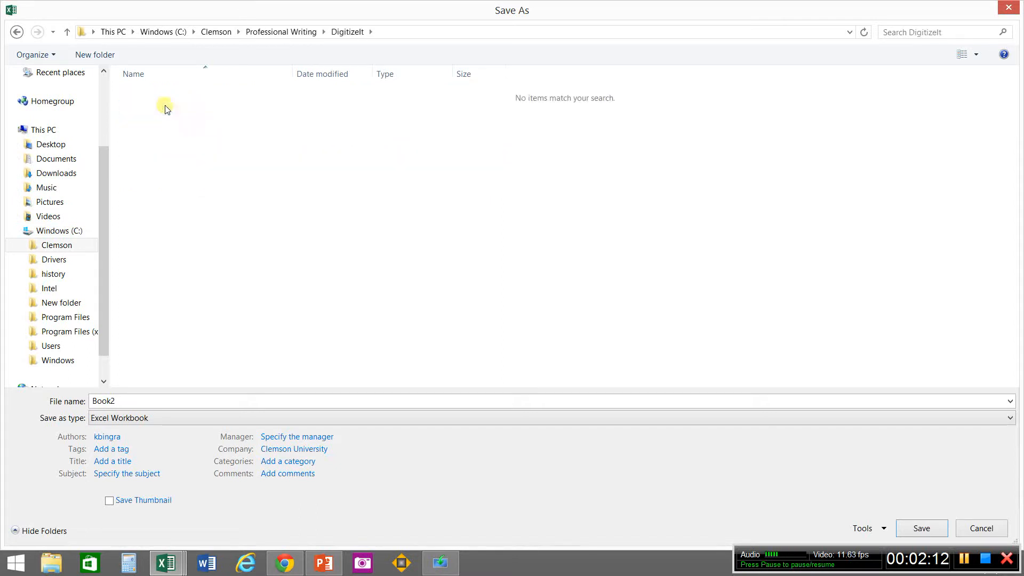
Step: Name the file Adkins and Gavin 2012_Finalized and set its save format to CSV (Comma delimited)
double_click(142, 398)
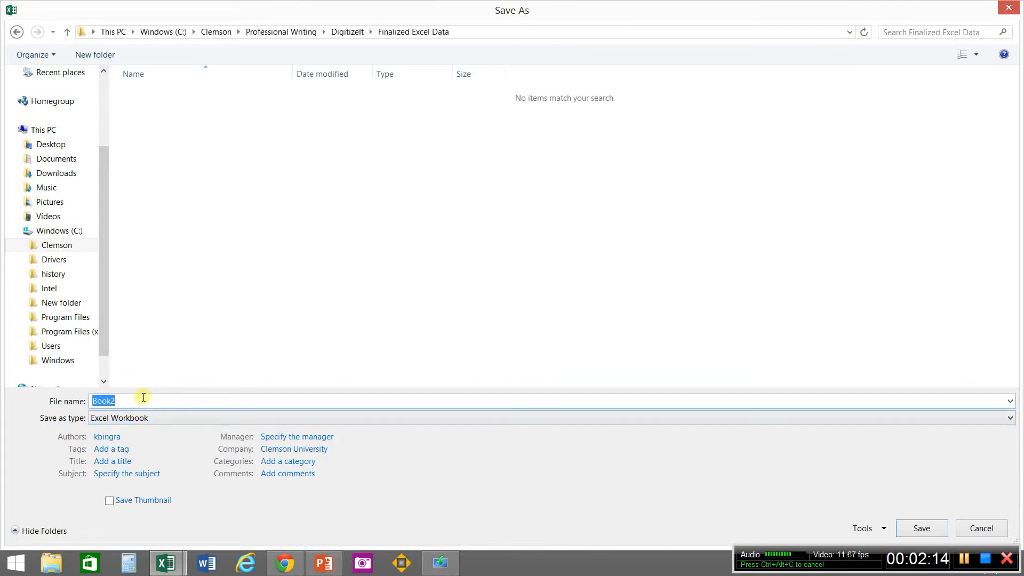
text(Adkins and Gavin)
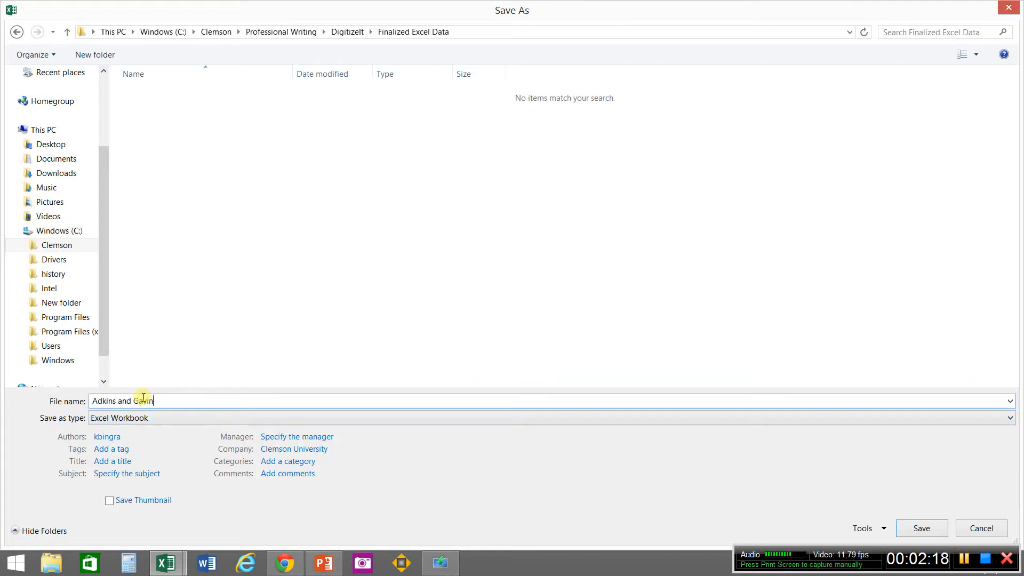
text( 2012)
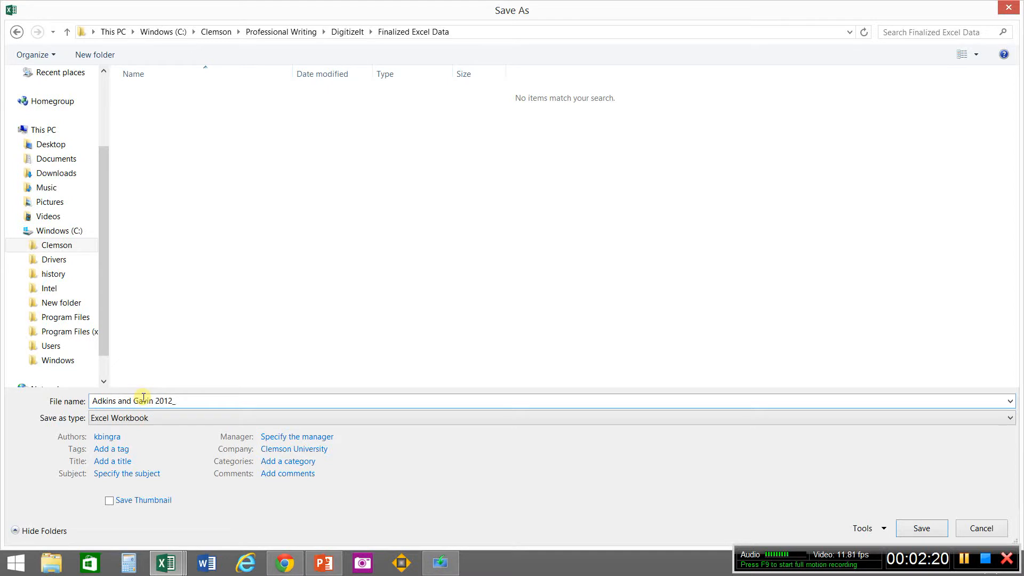
text(_FinA)
key(BackSpace)
key(BackSpace)
text(alized)
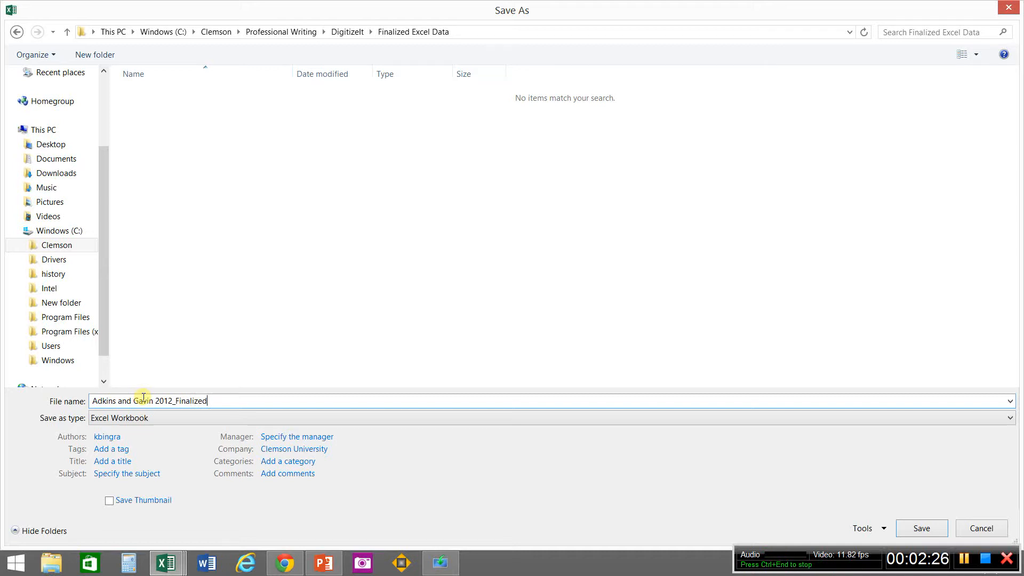
click(283, 418)
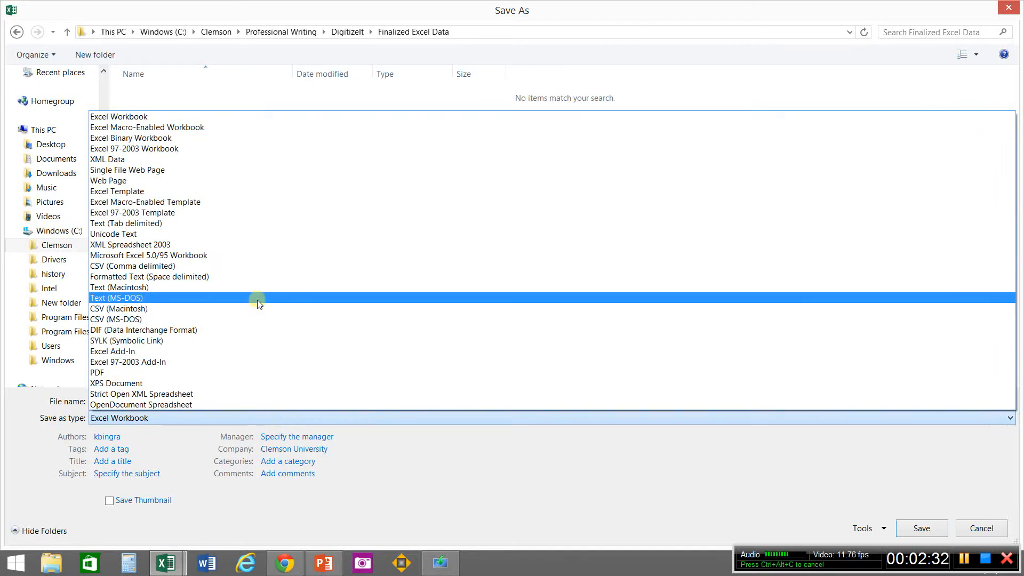
click(255, 267)
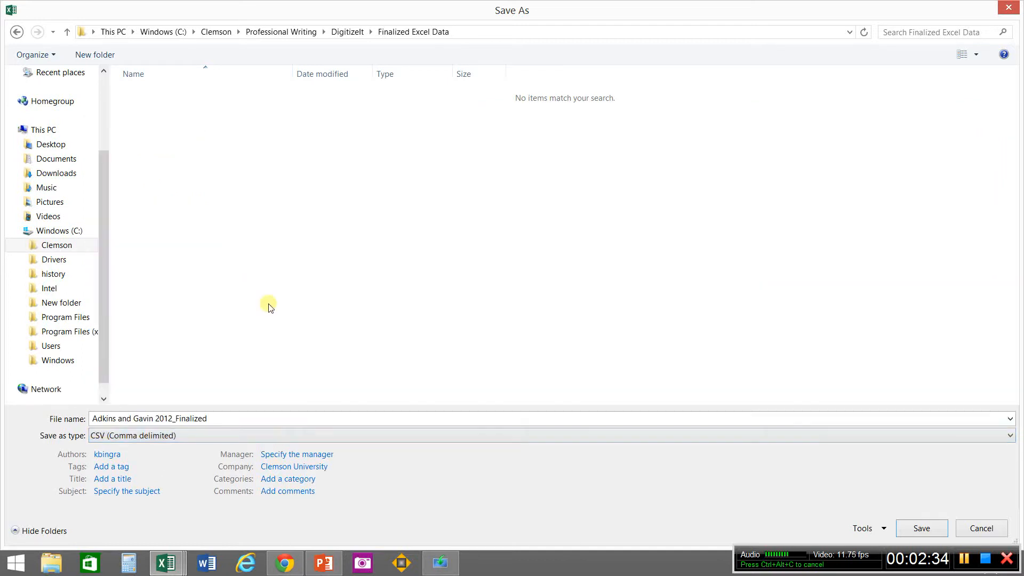
Step: Save Adkins and Gavin 2012_Finalized in the Finalized Excel Data folder and keep the CSV (Comma delimited) format
click(922, 529)
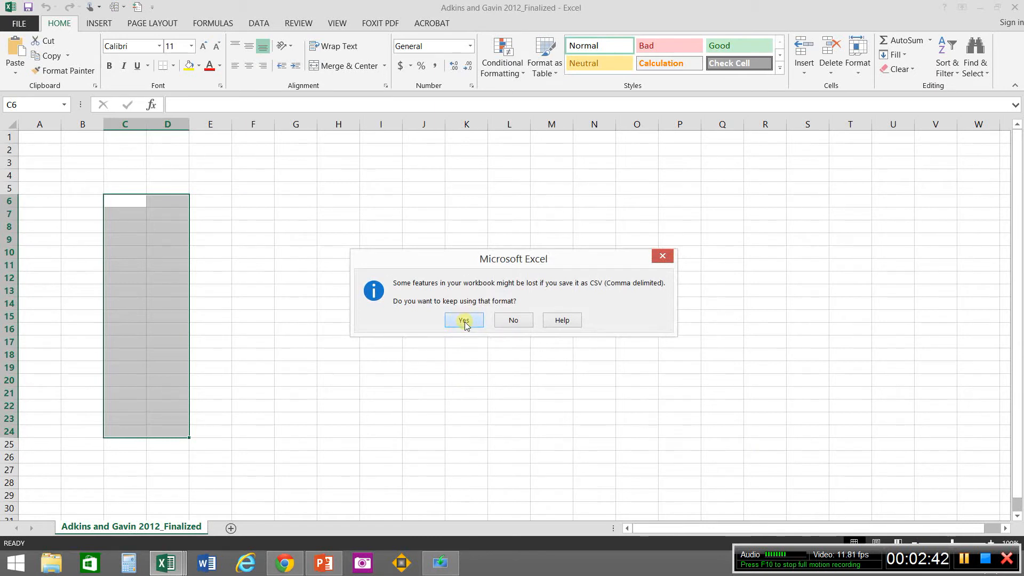
click(465, 322)
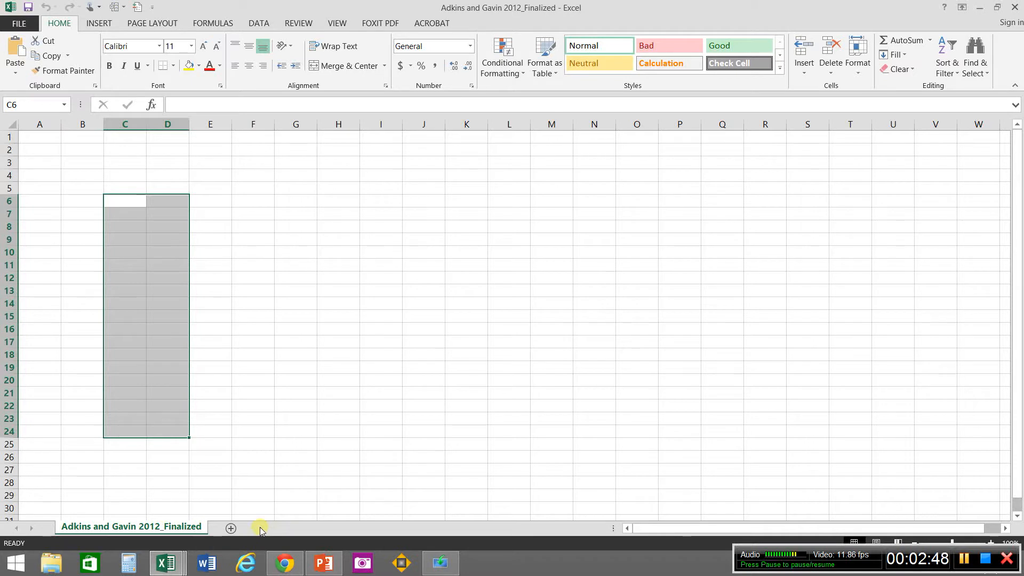
Step: Add eight blank worksheets to the workbook, Sheet2 through Sheet9, after the existing sheet
click(232, 529)
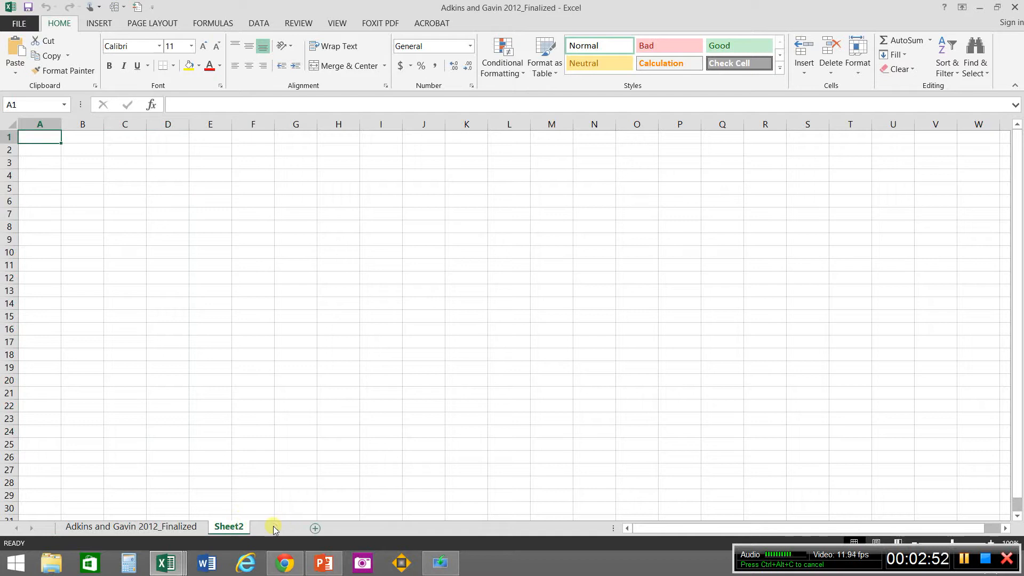
click(273, 528)
click(313, 528)
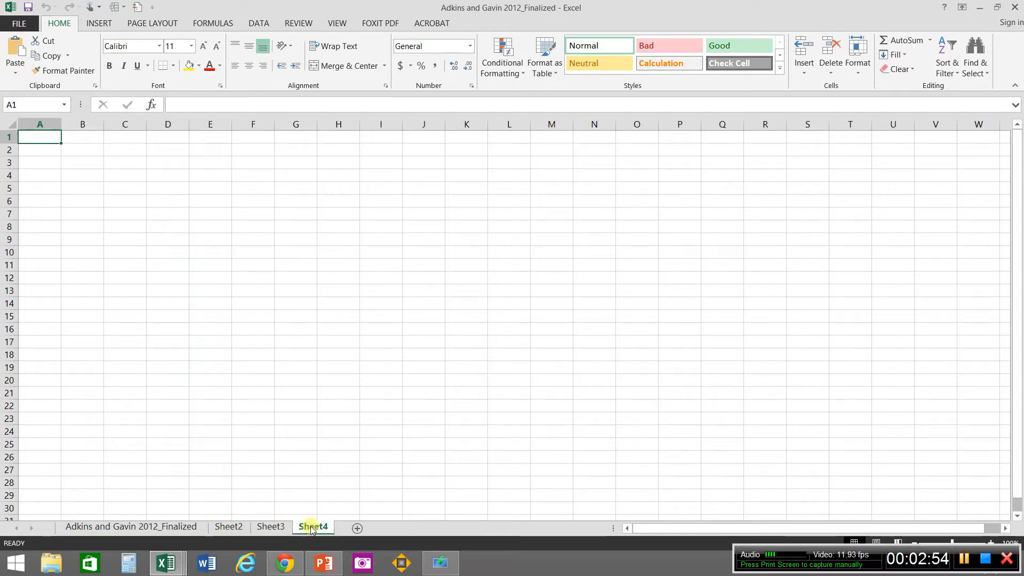
click(356, 528)
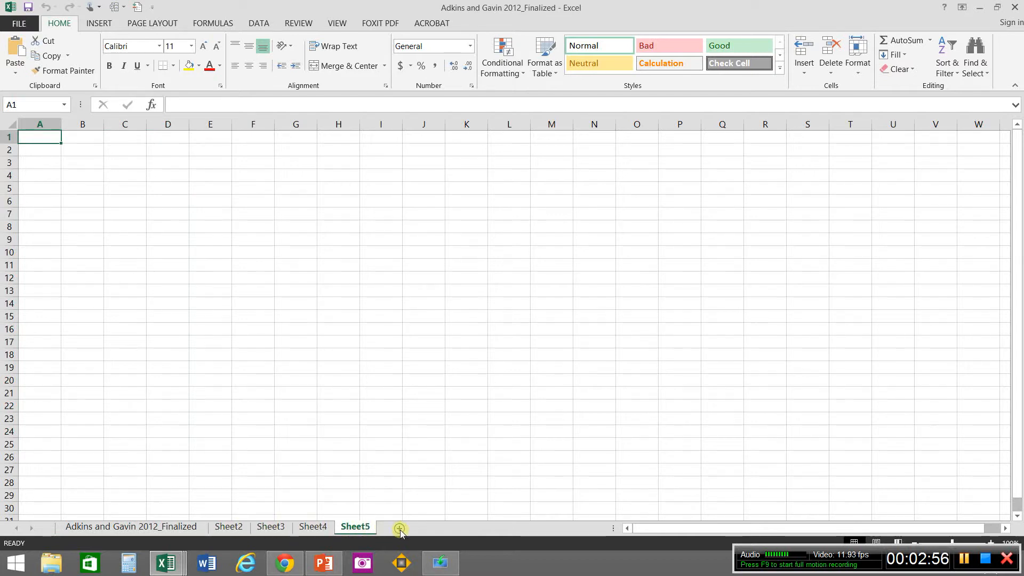
click(399, 529)
click(441, 529)
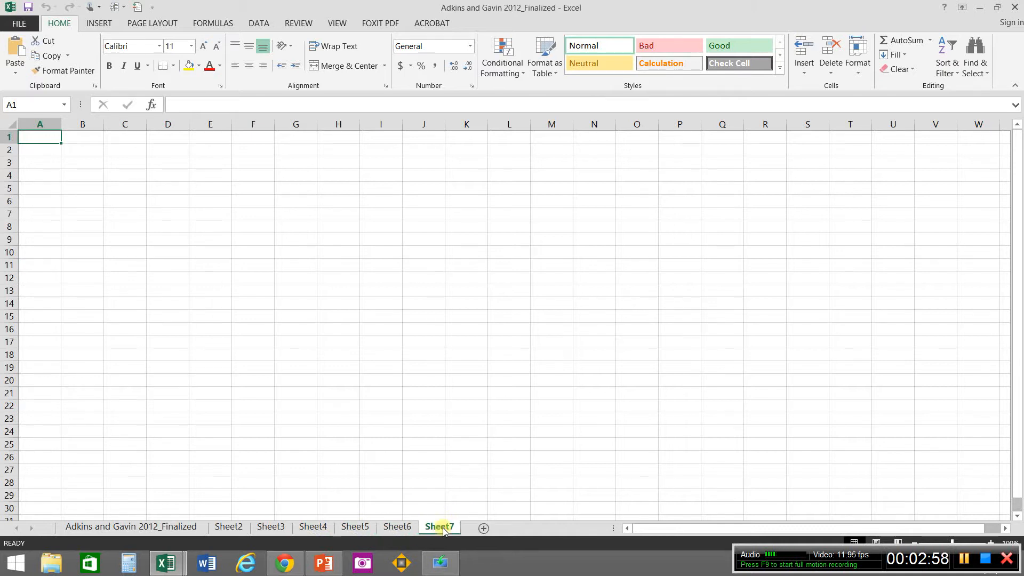
click(483, 528)
click(530, 528)
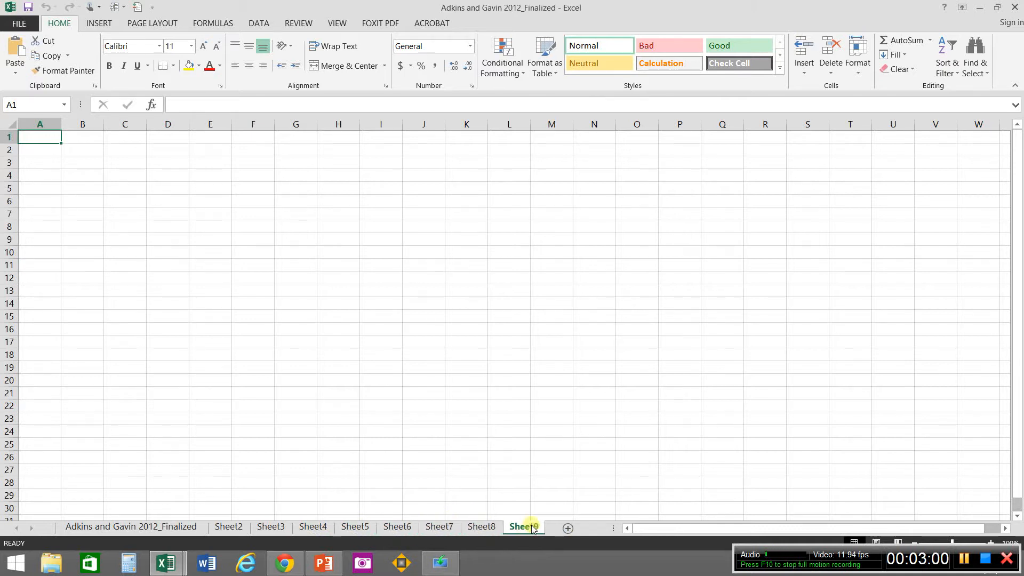
Step: Rename the last worksheet, Sheet9, as Adkins and Gavin_9
right_click(531, 528)
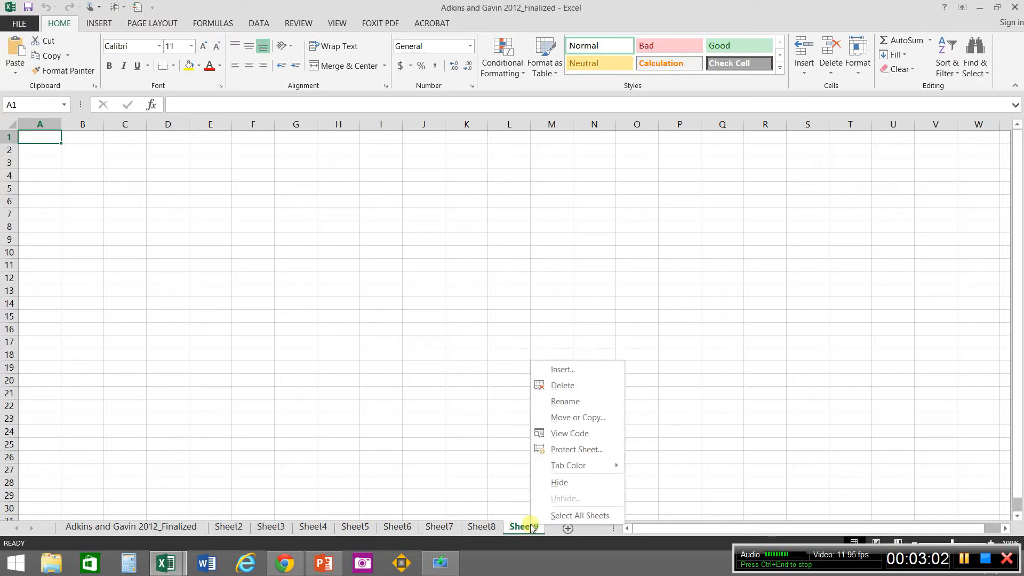
click(566, 400)
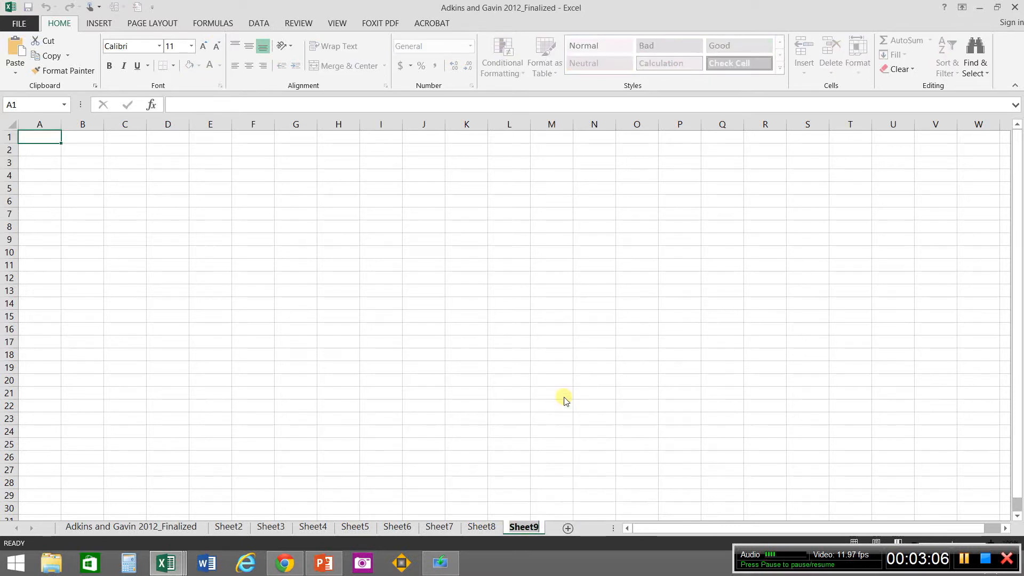
text(Adkin)
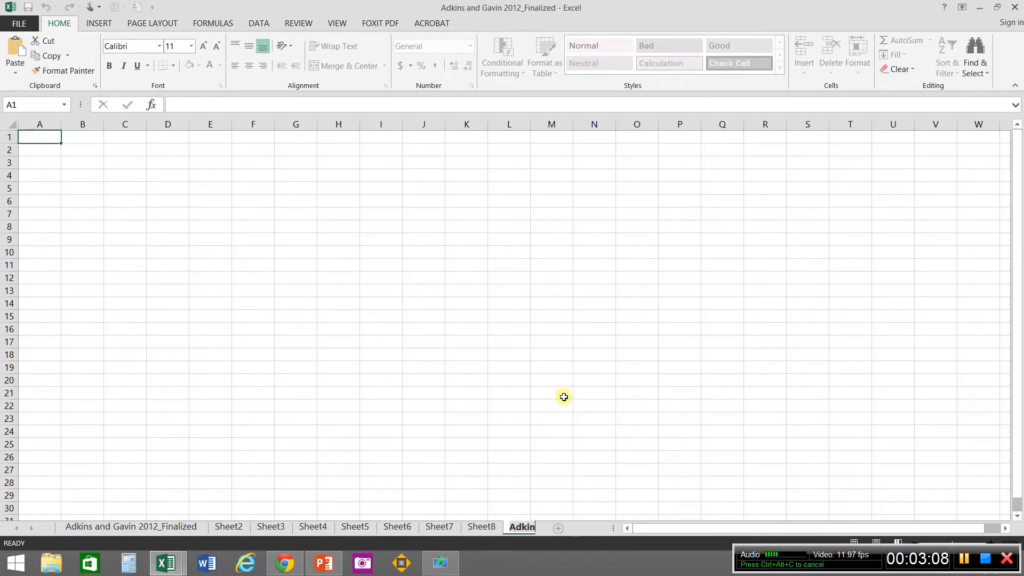
text(s a)
text(nd)
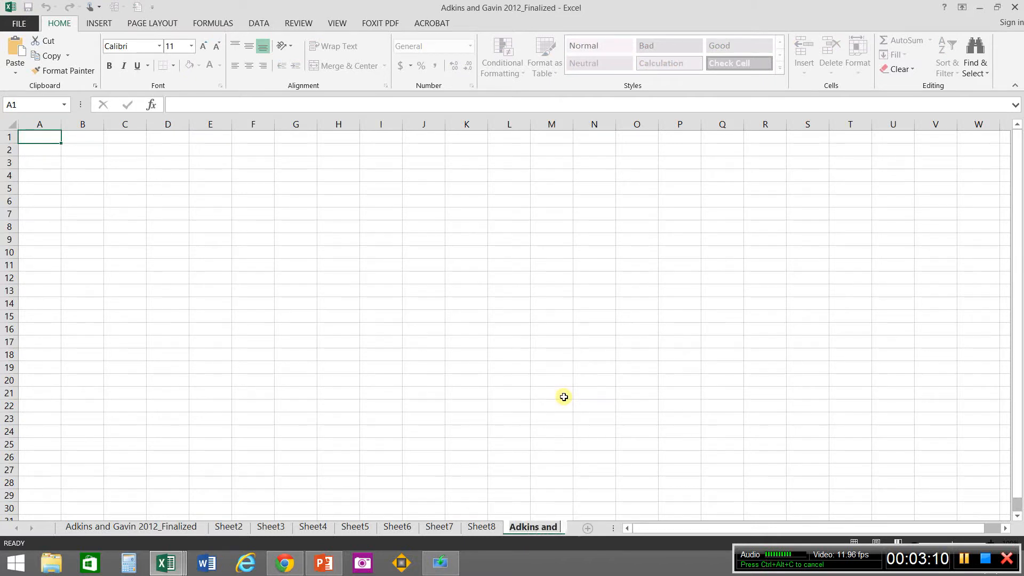
text( Gavin)
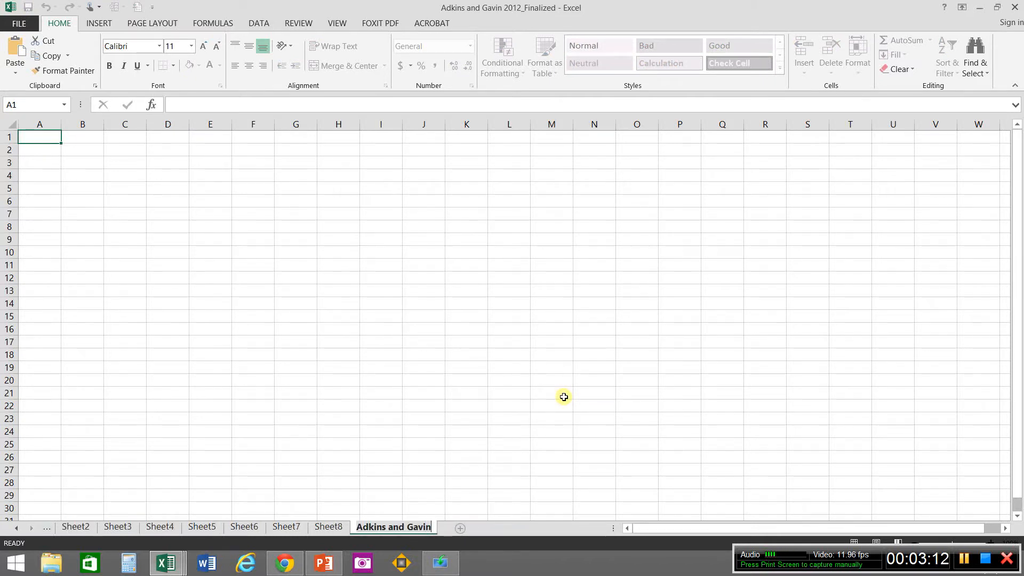
text(_9)
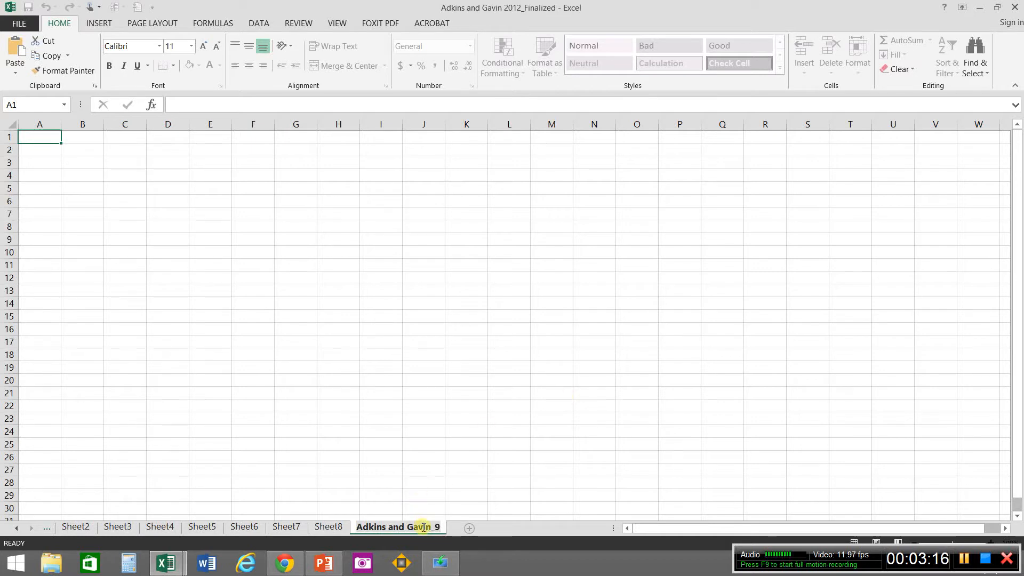
Step: Copy the full sheet name Adkins and Gavin_9 to the clipboard and finish the renaming
drag(434, 527, 351, 529)
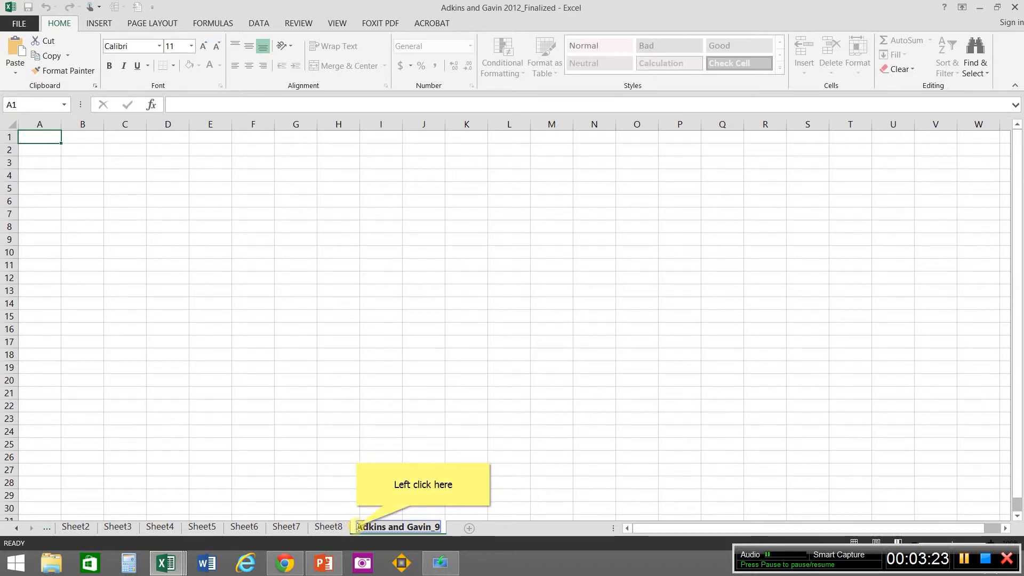
click(358, 527)
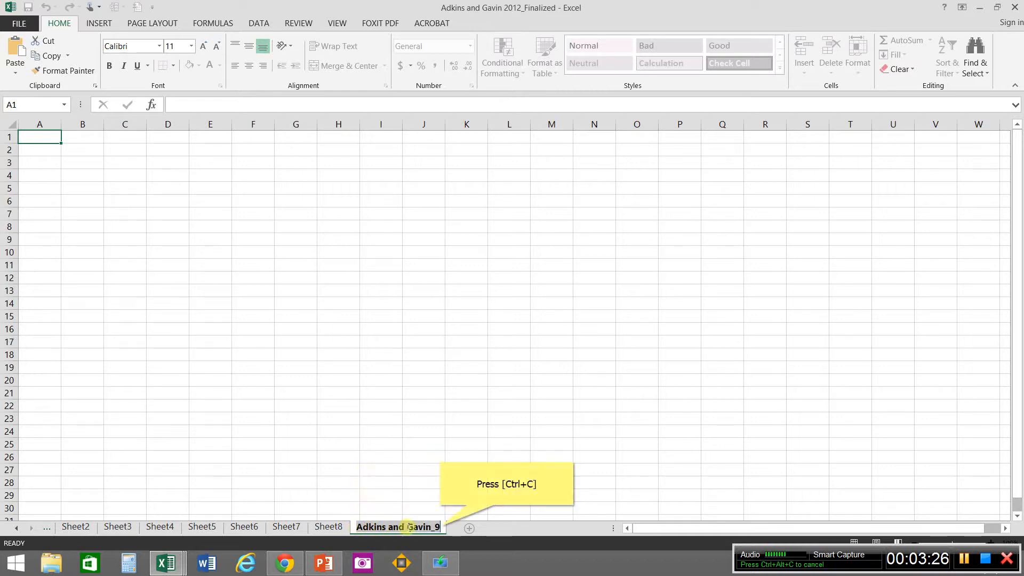
key(ctrl+c)
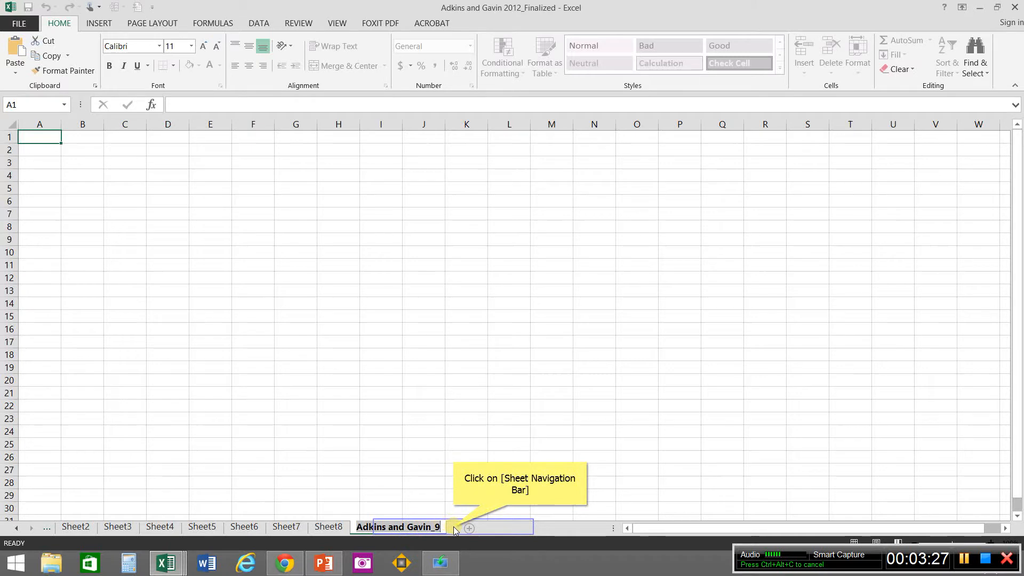
click(454, 529)
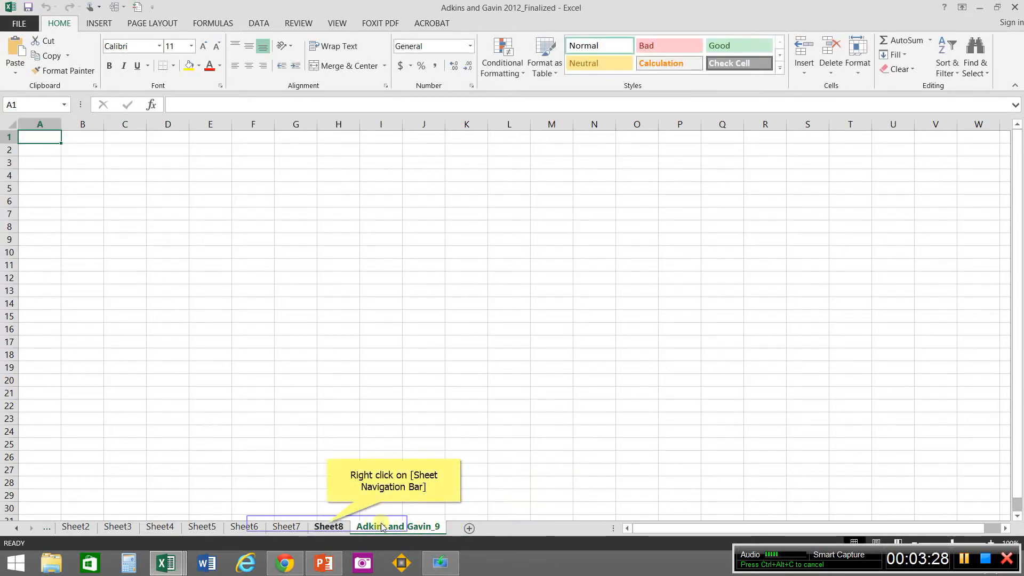
Step: Rename Sheet8 as Adkins and Gavin_8, reusing the copied sheet name with its final digit changed
right_click(328, 527)
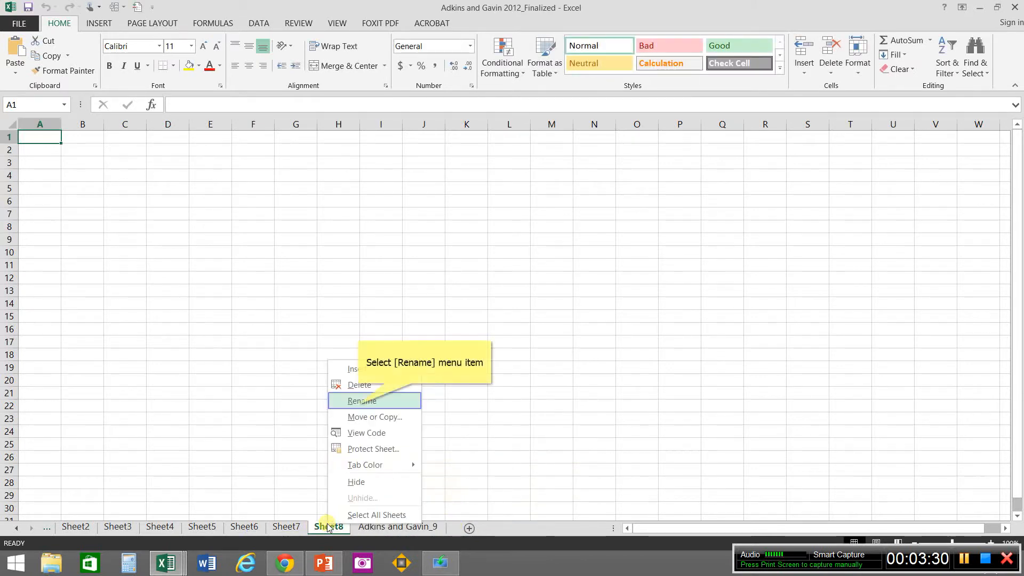
click(359, 401)
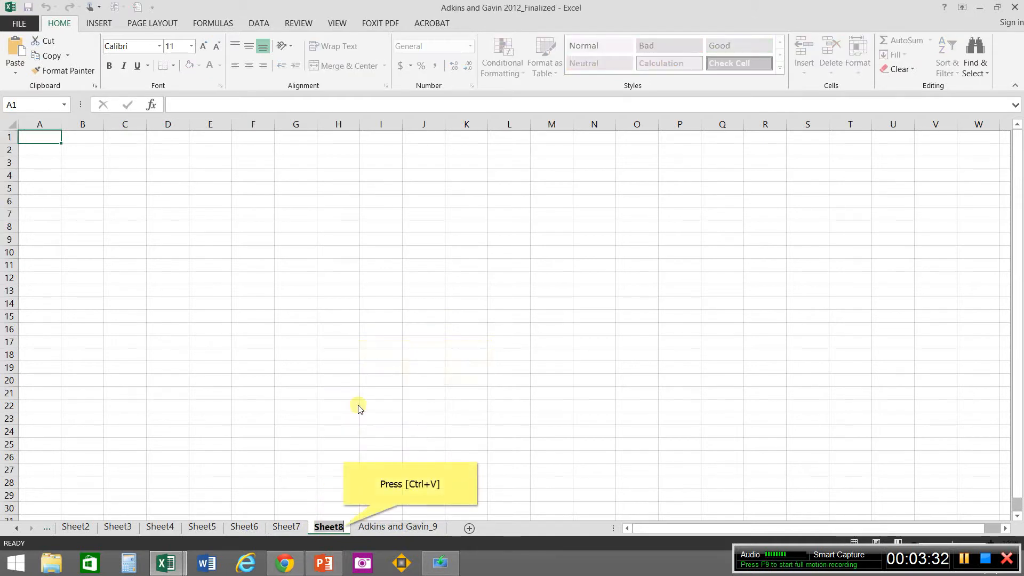
key(ctrl+v)
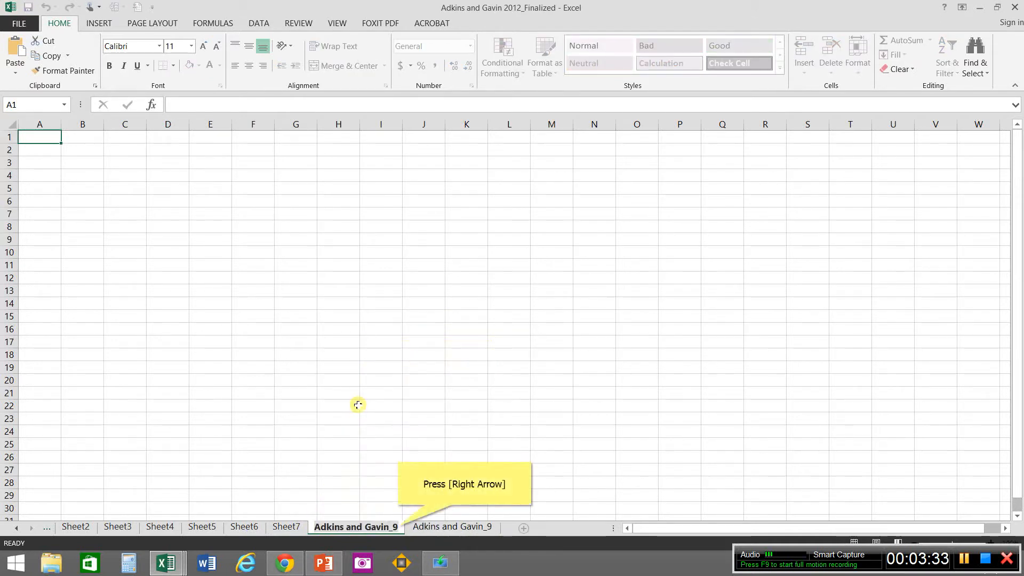
key(Right)
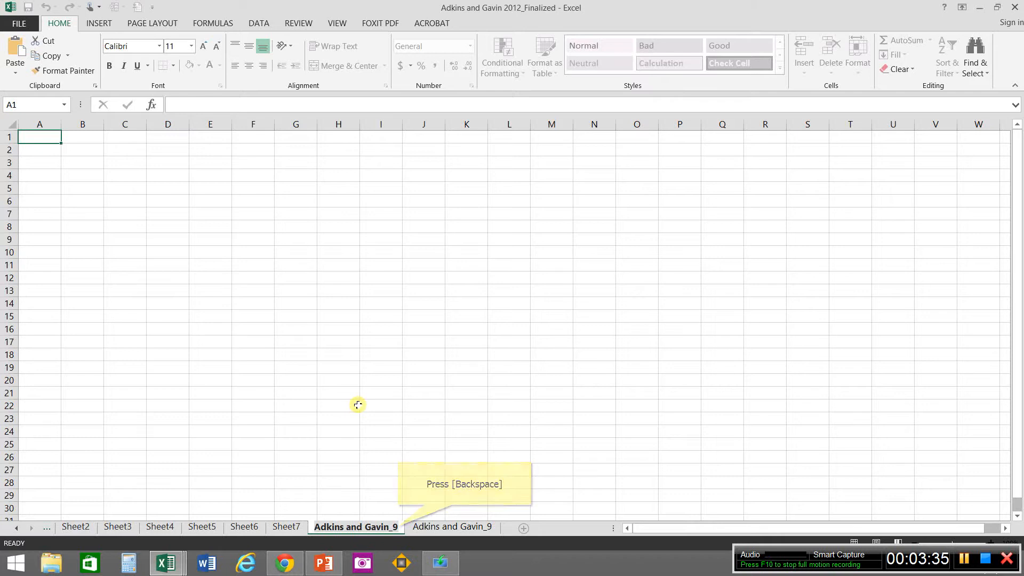
key(BackSpace)
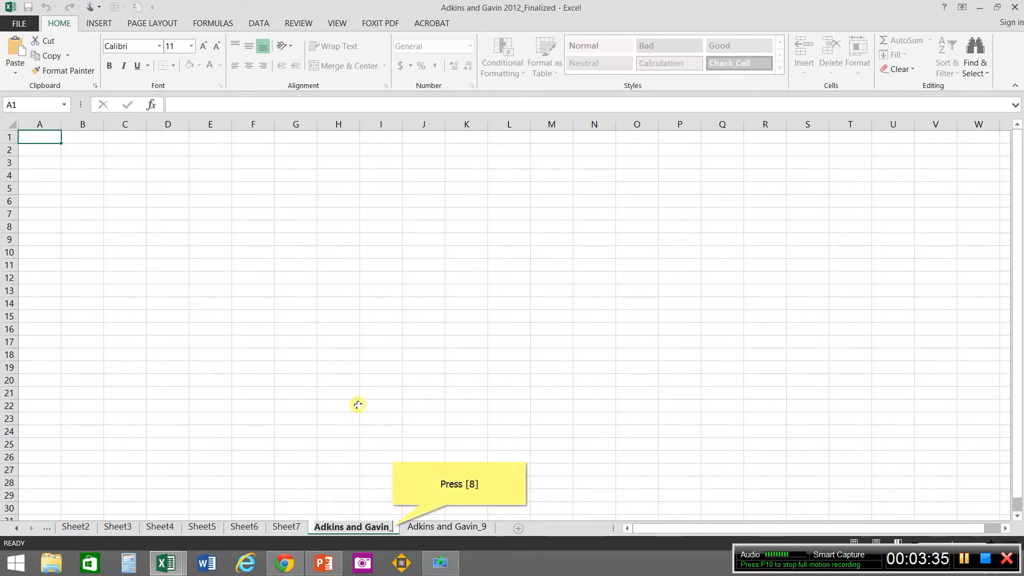
text(8)
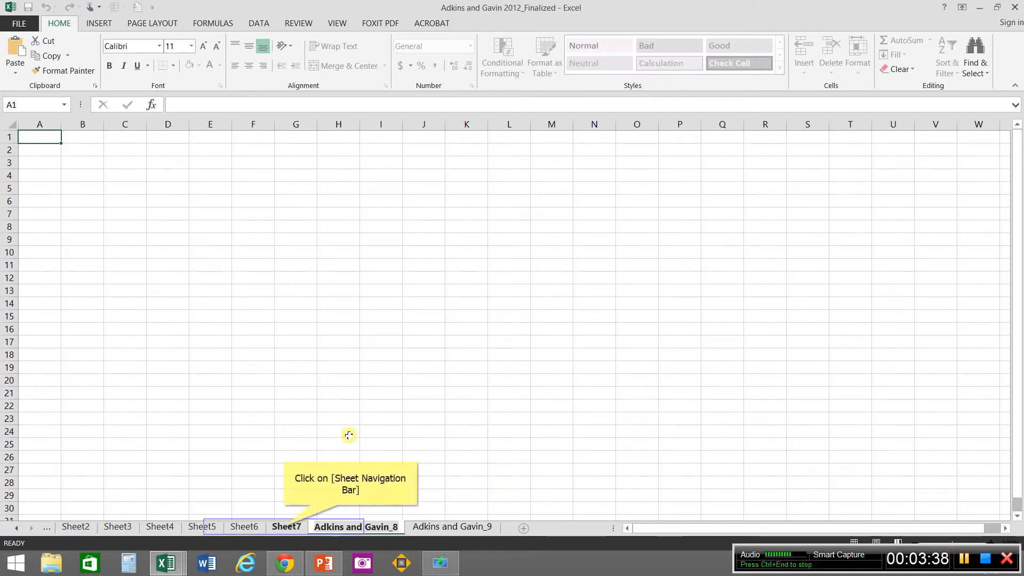
Step: Rename Sheet7 as Adkins and Gavin_7, based on the copied sheet name
click(284, 527)
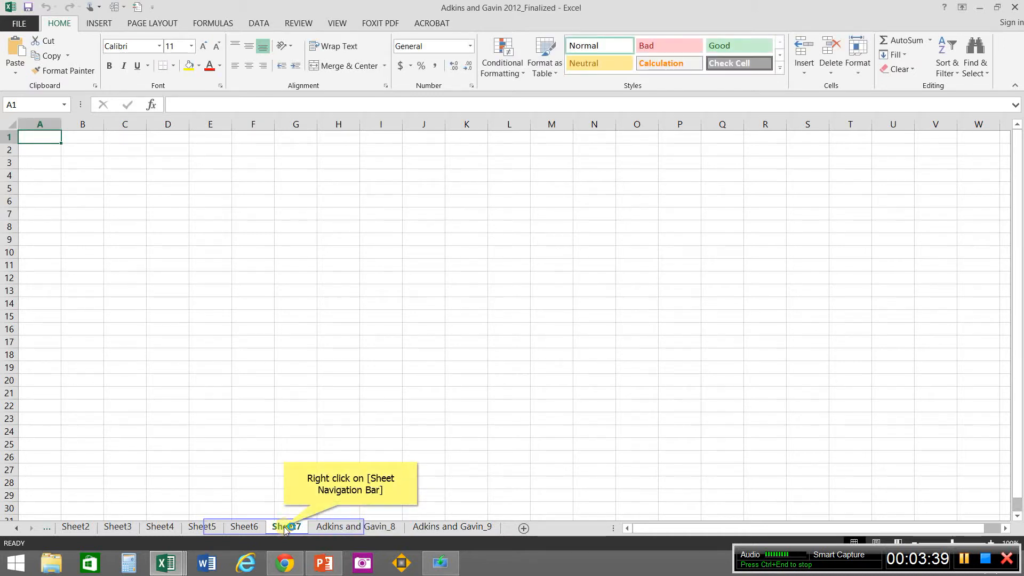
right_click(285, 528)
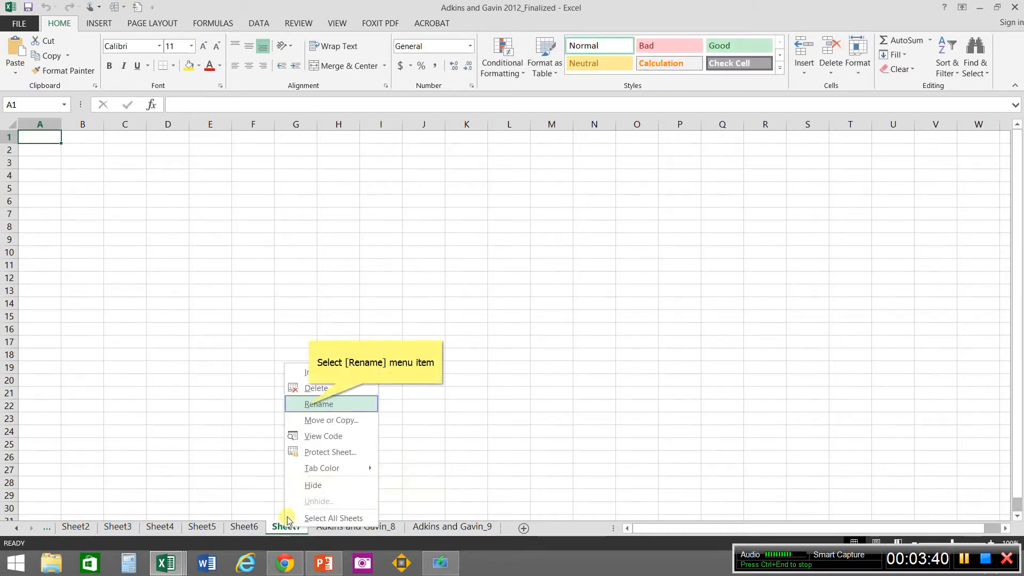
click(311, 406)
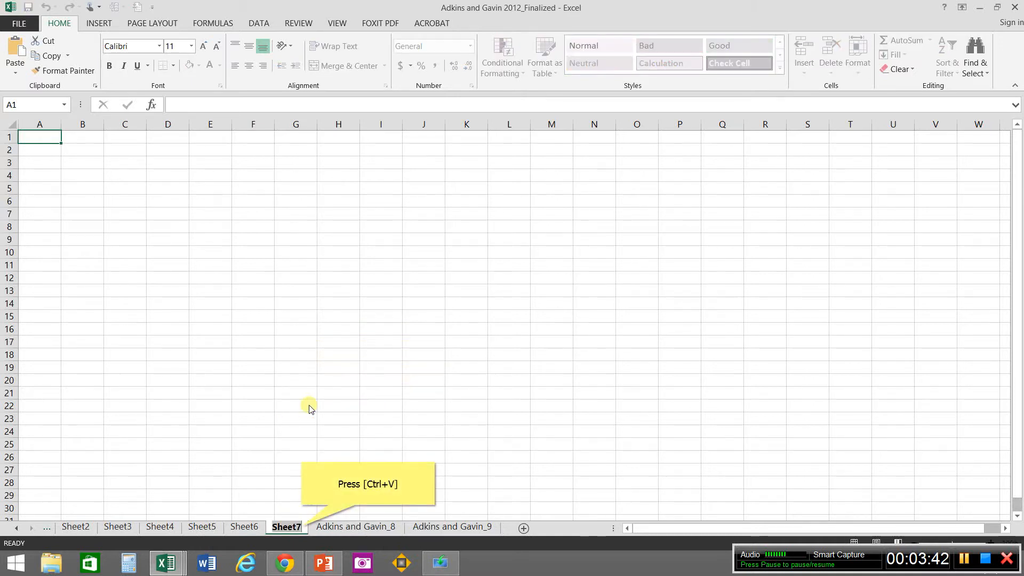
key(ctrl+v)
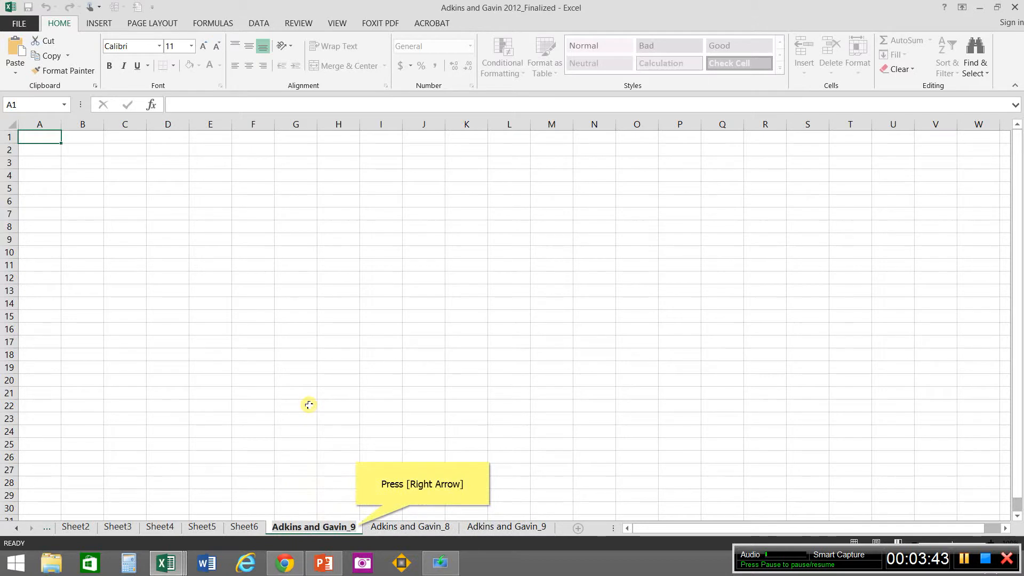
key(Right)
key(BackSpace)
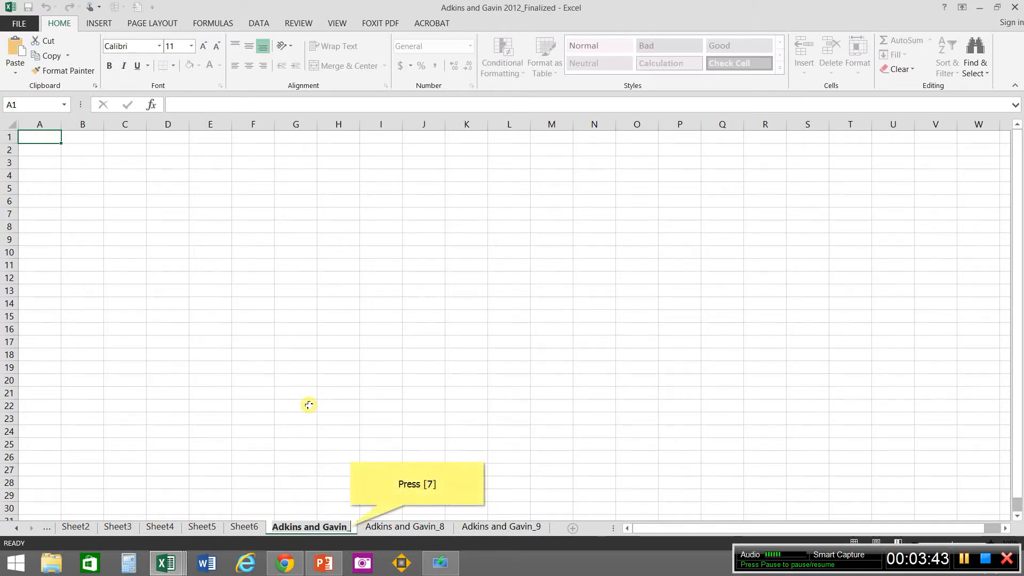
text(7)
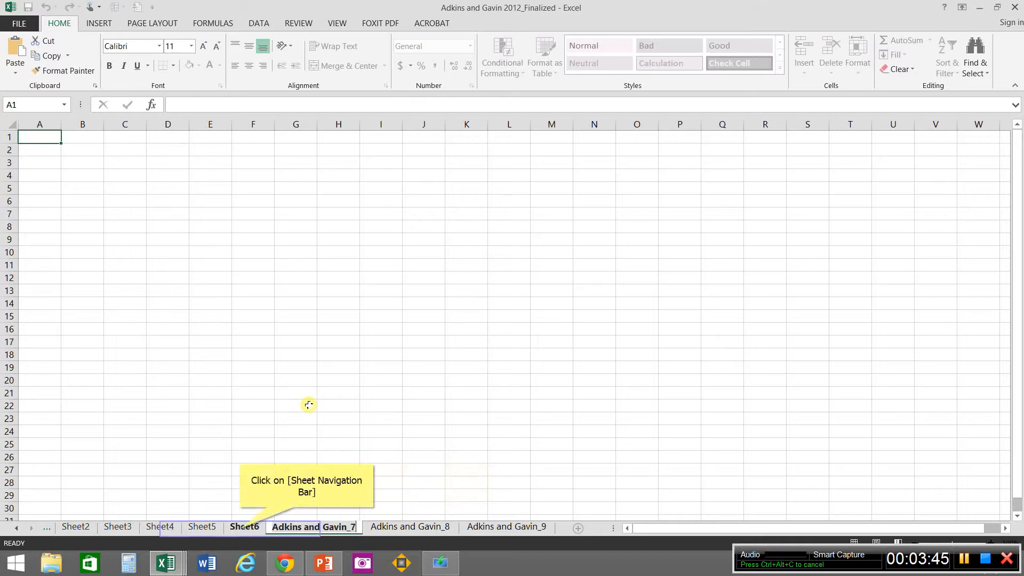
Step: Rename Sheet6 as Adkins and Gavin_6, pasting the copied name and replacing its number
click(241, 530)
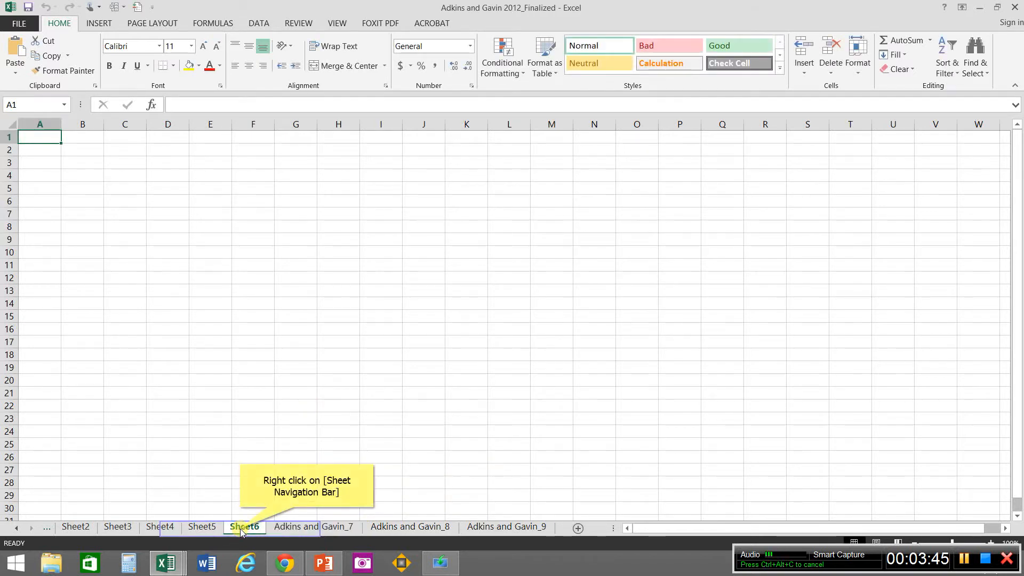
right_click(241, 531)
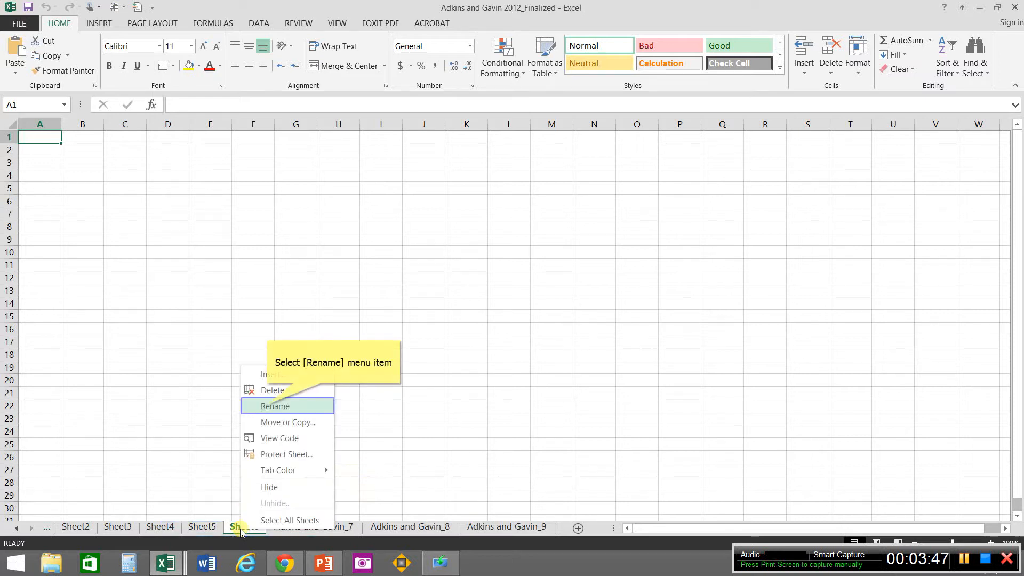
click(268, 407)
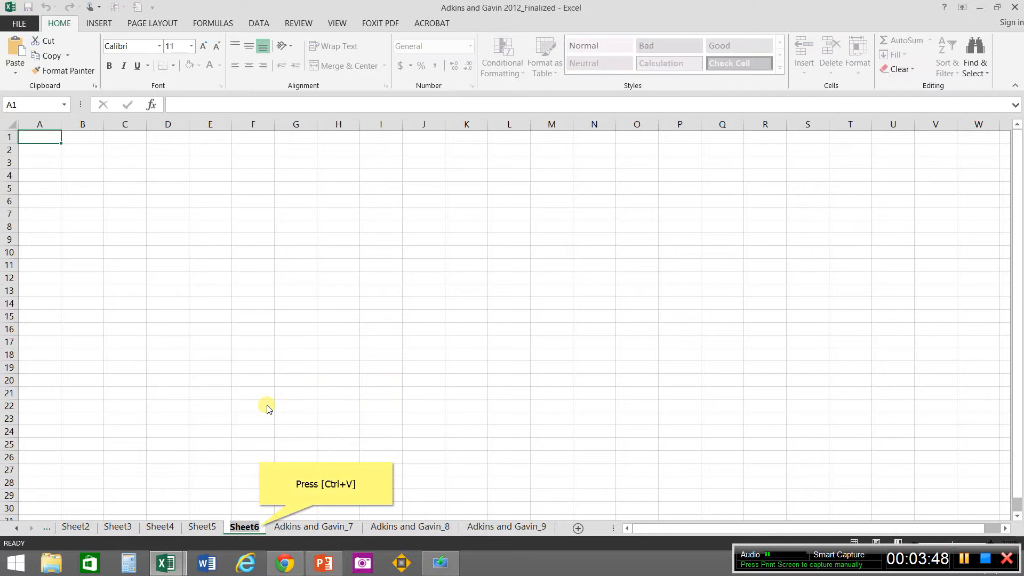
text(Adkins and Gavin_9)
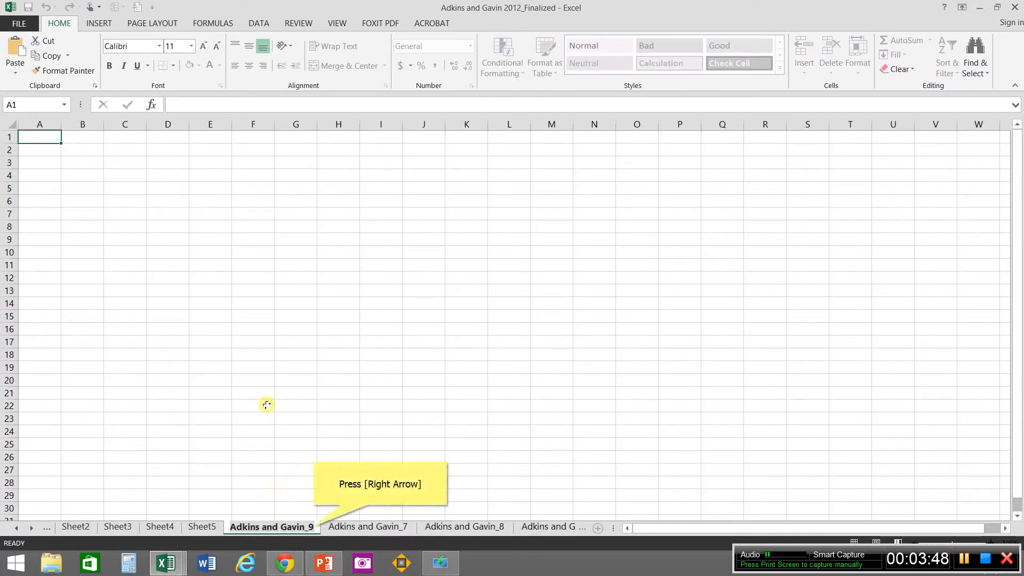
key(Right)
key(BackSpace)
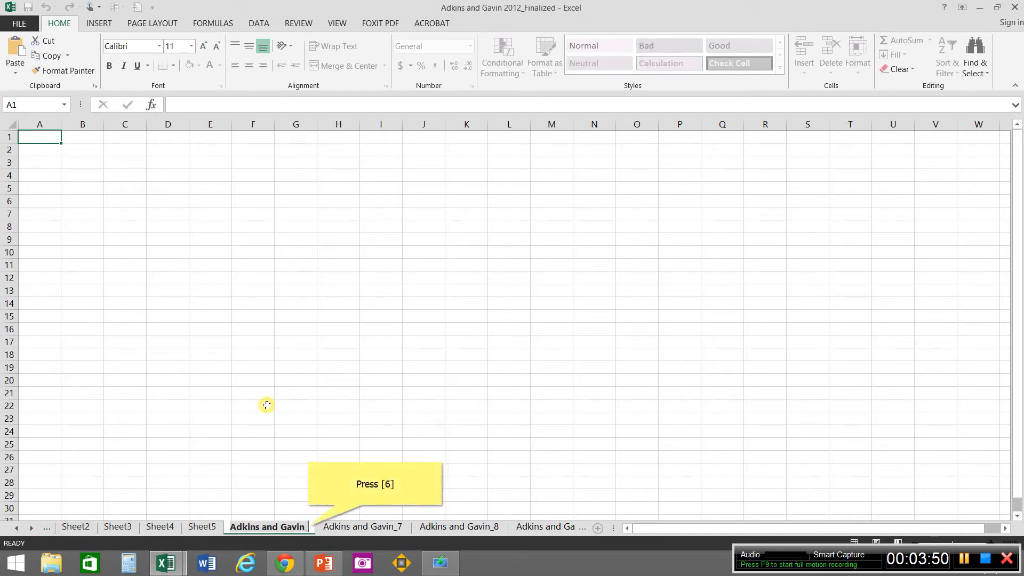
text(6)
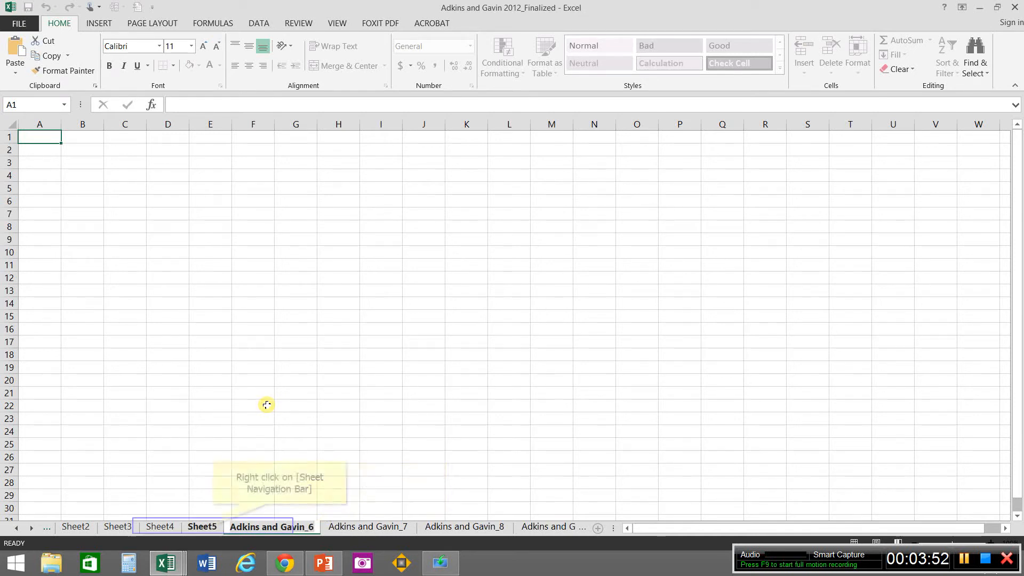
right_click(212, 527)
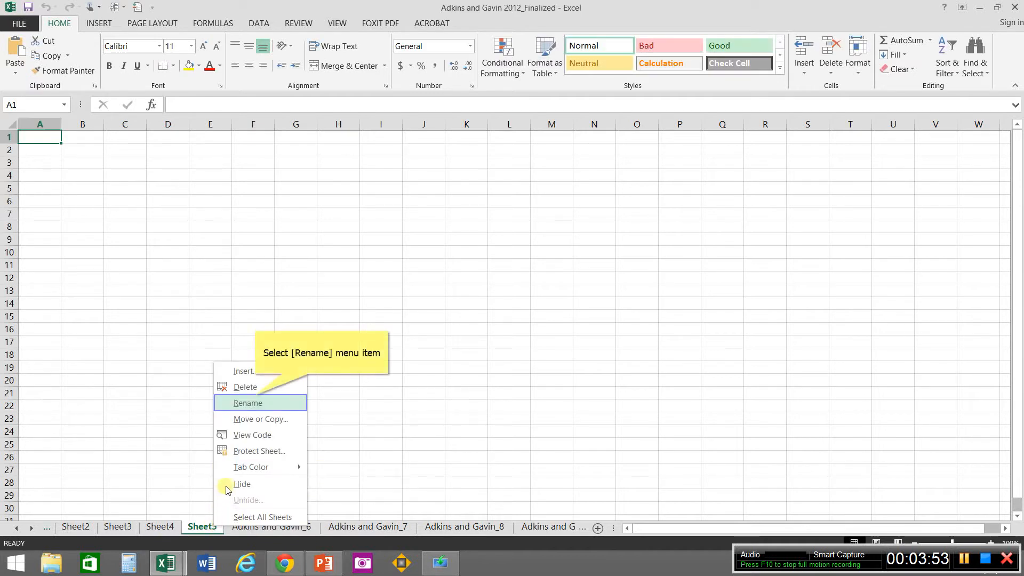
click(254, 401)
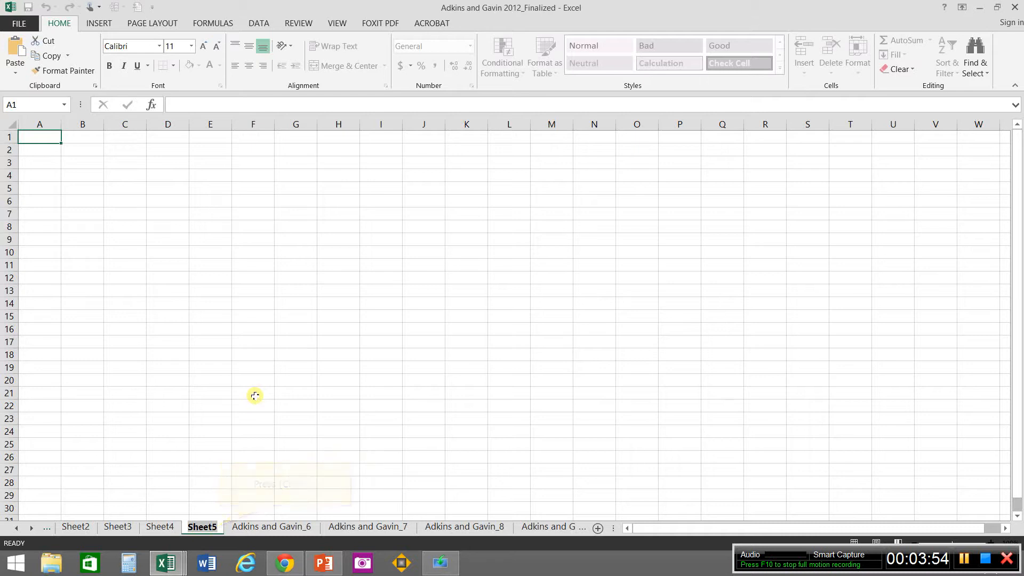
text(Adkins and Gavin_9)
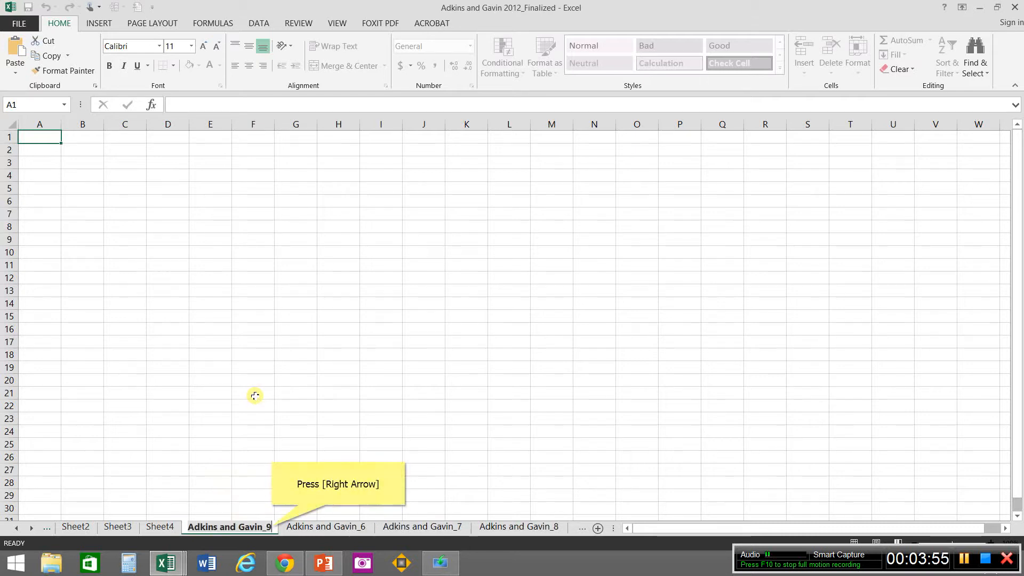
key(Right)
key(BackSpace)
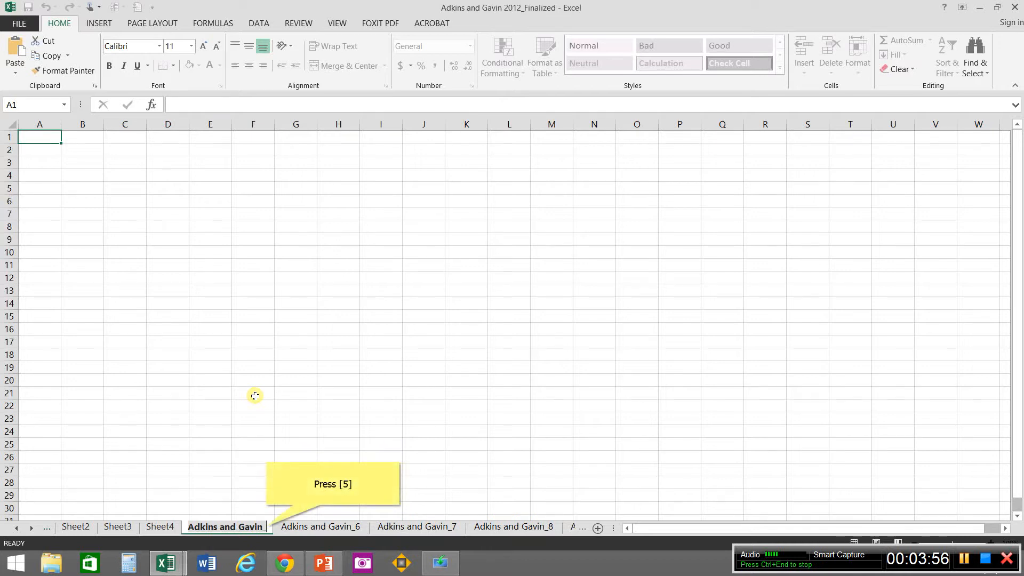
text(5)
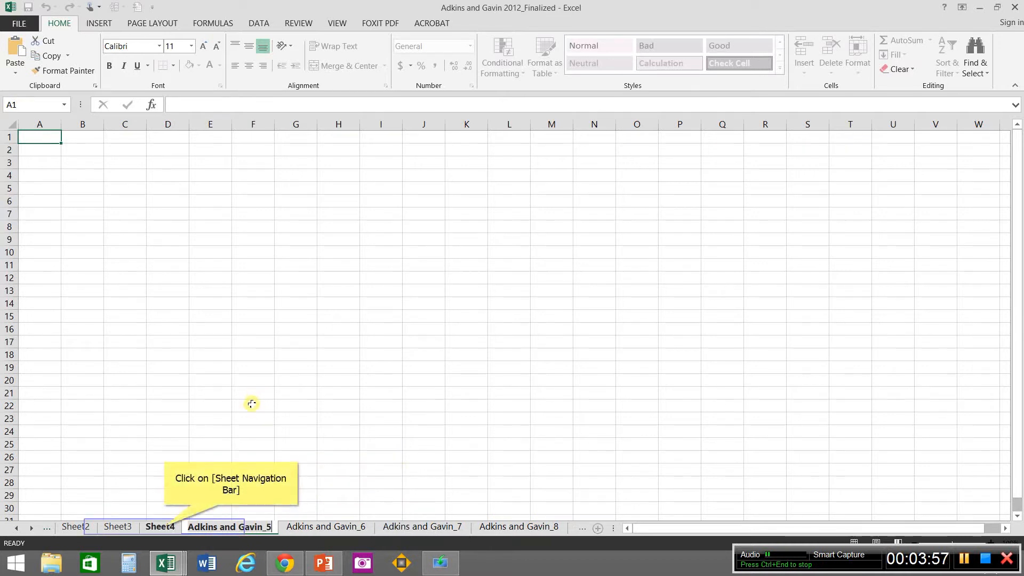
click(166, 527)
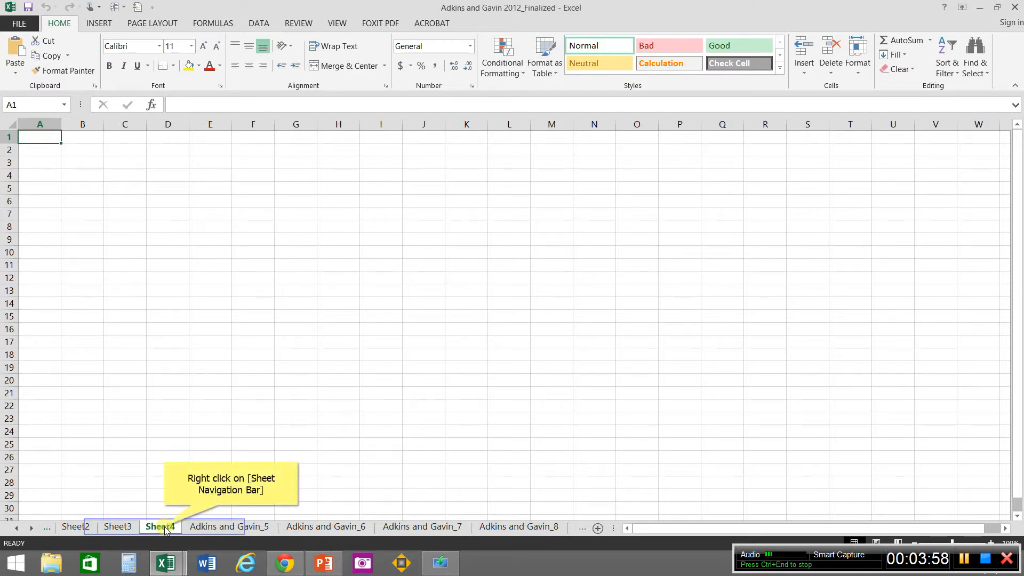
right_click(166, 528)
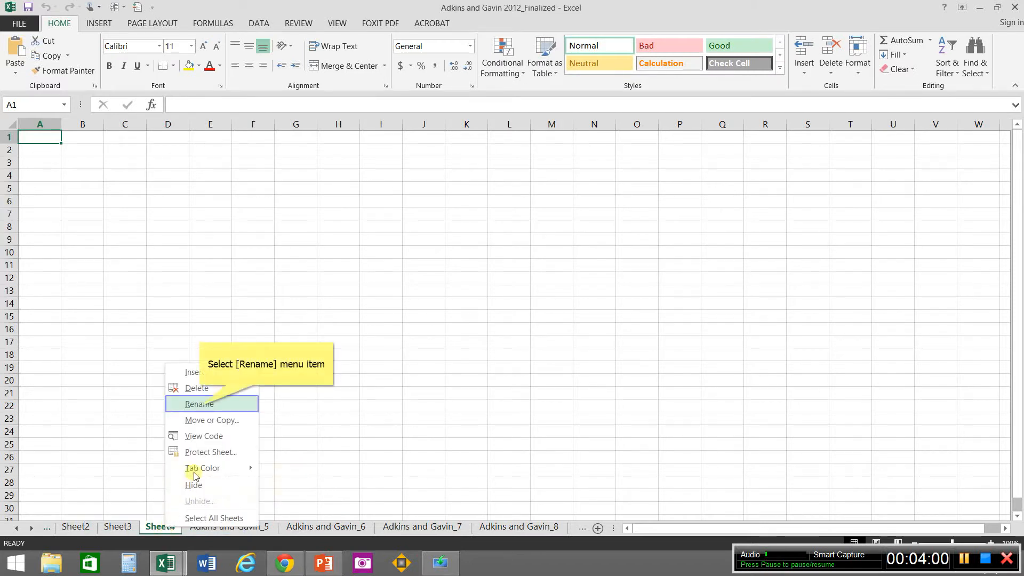
click(200, 405)
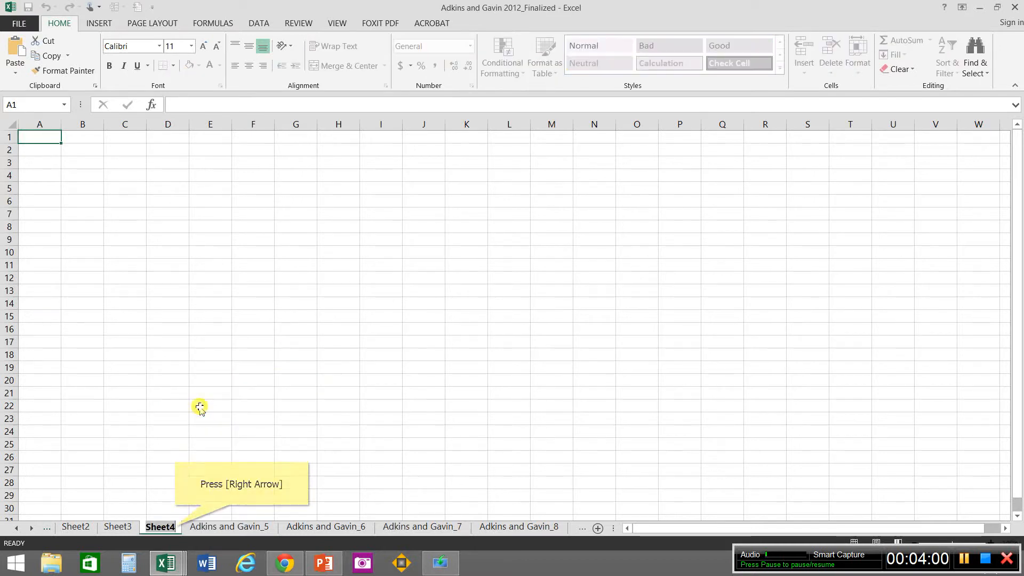
key(Right)
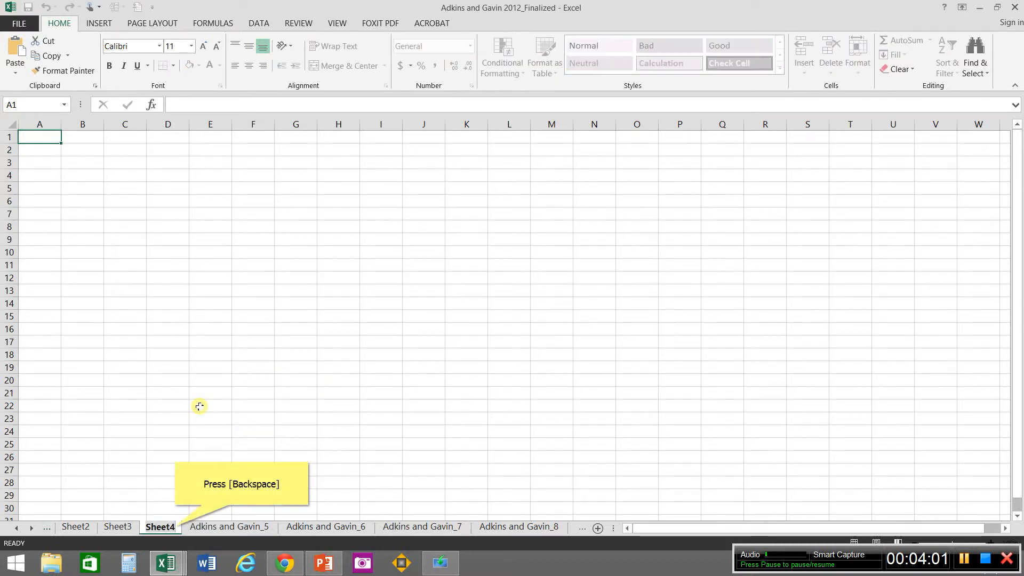
key(BackSpace)
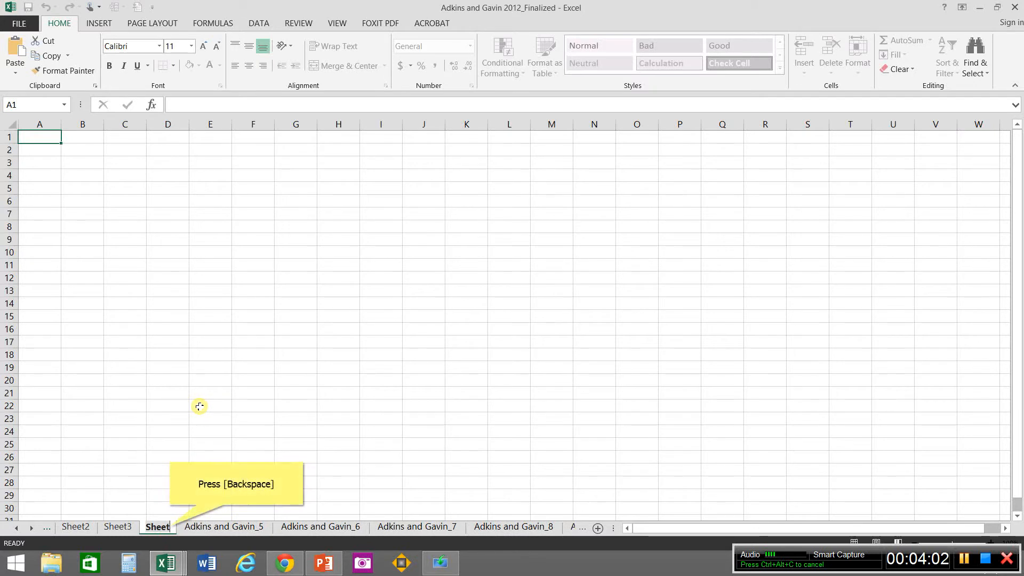
key(BackSpace)
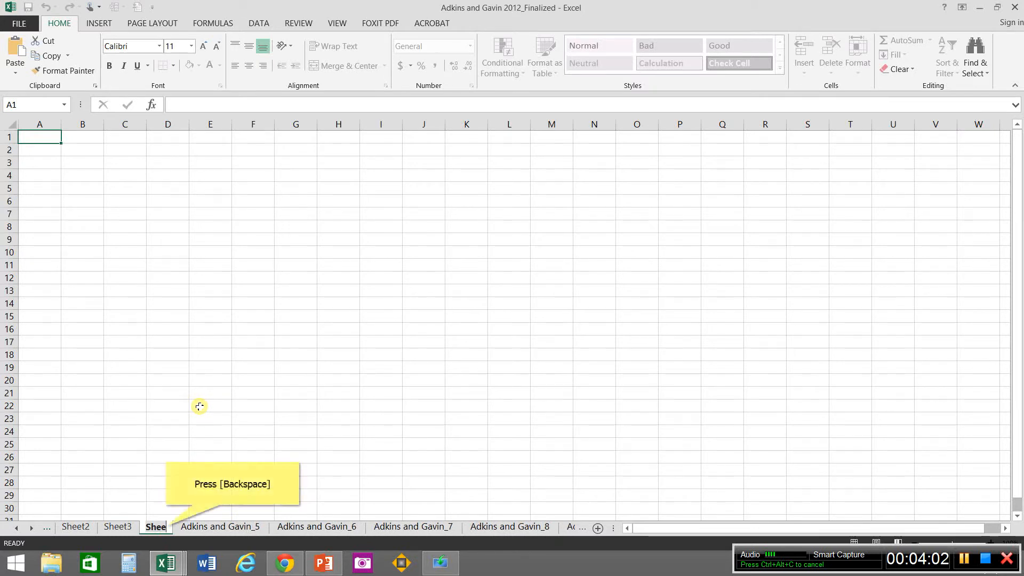
key(BackSpace)
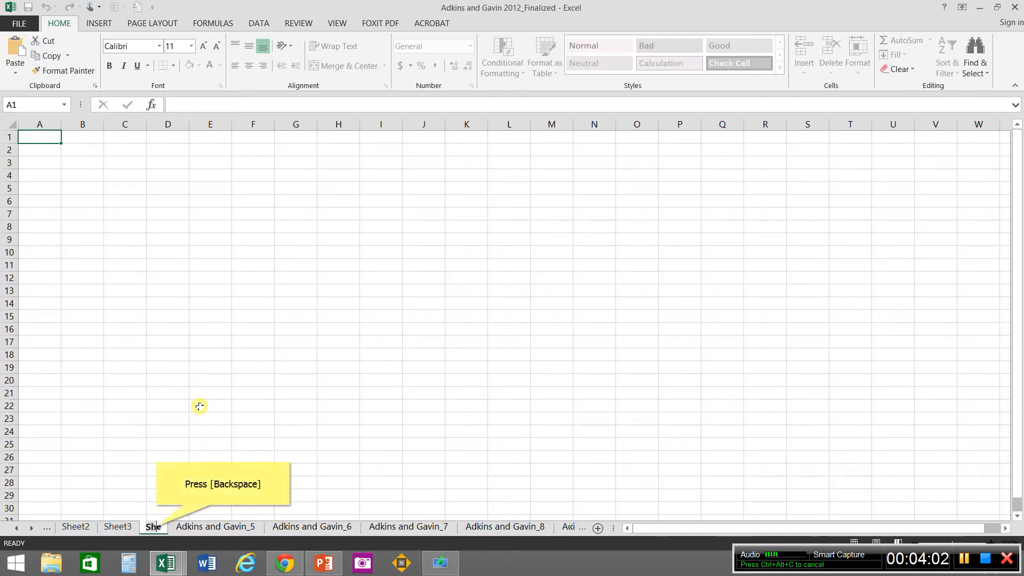
key(BackSpace)
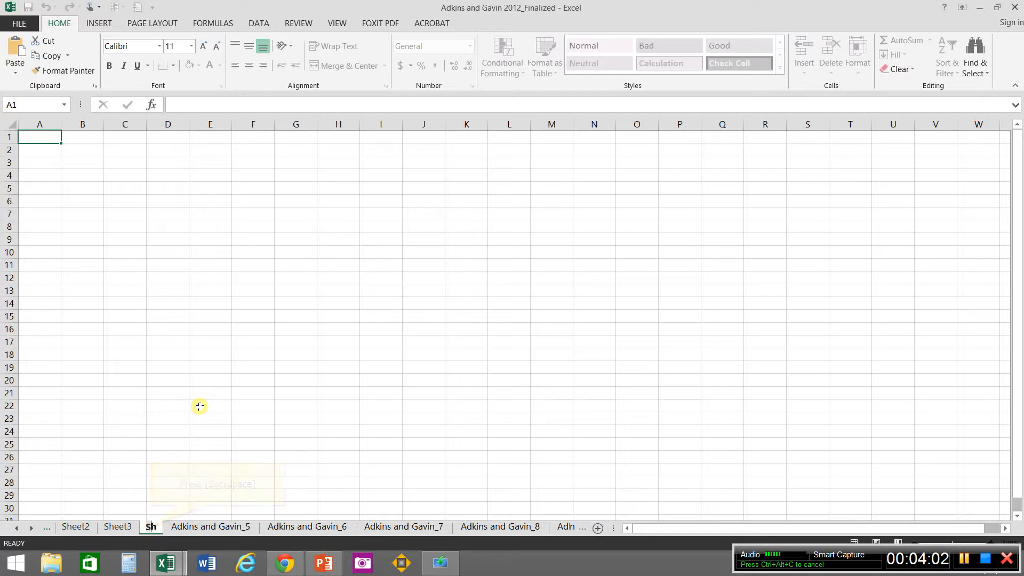
key(BackSpace)
key(BackSpace)
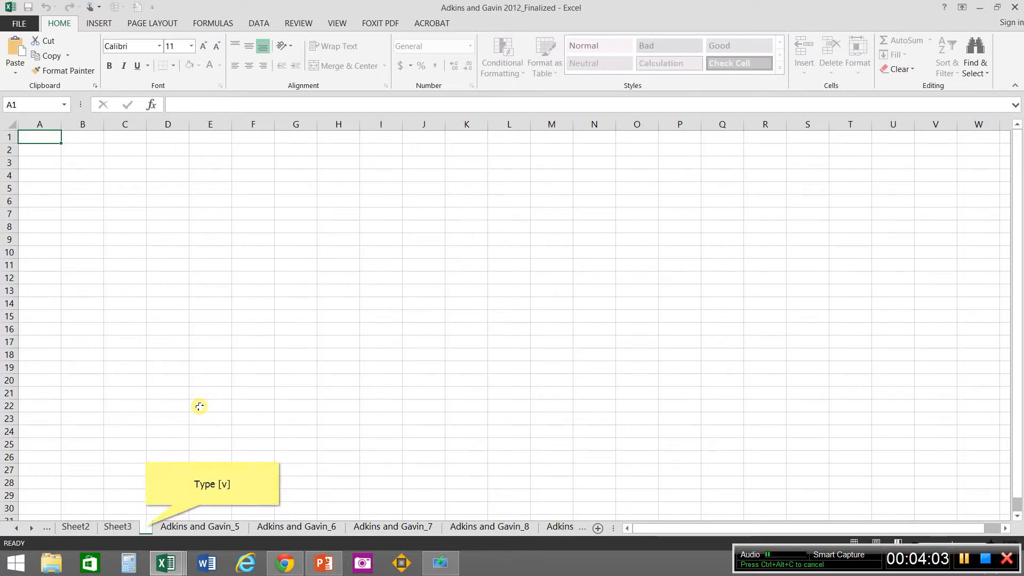
text(v)
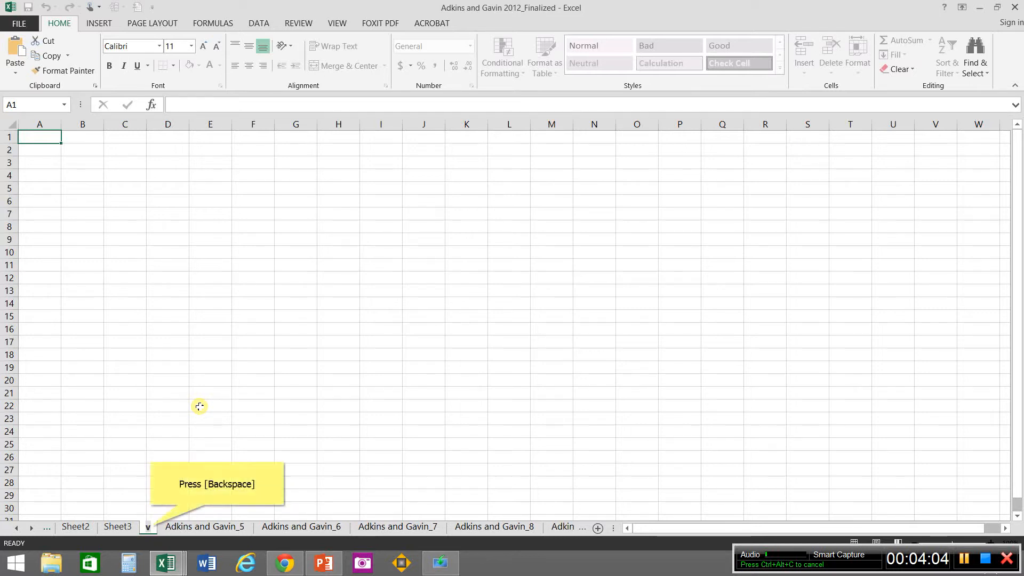
key(BackSpace)
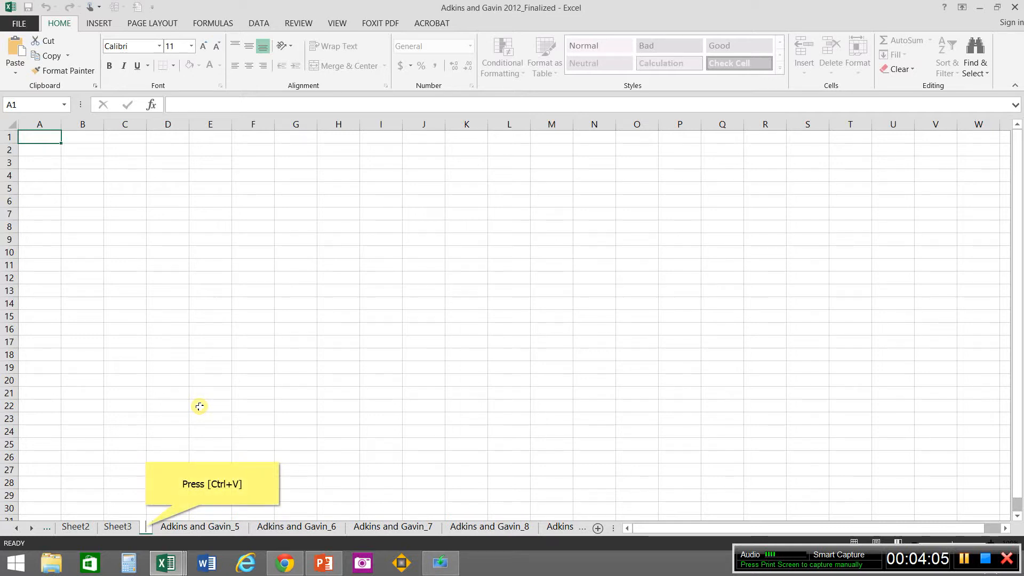
text(Adkins and Gavin_9)
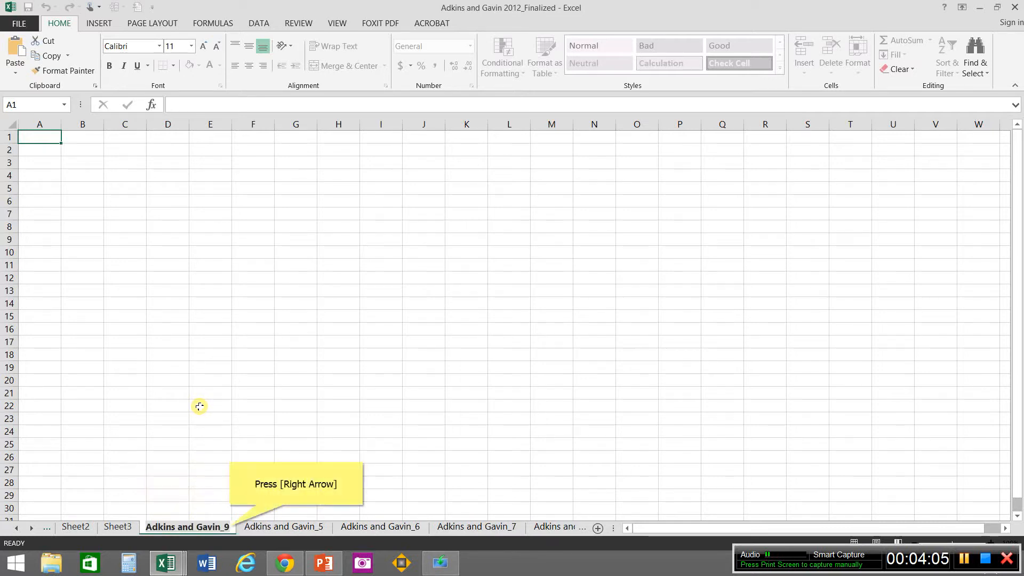
key(Right)
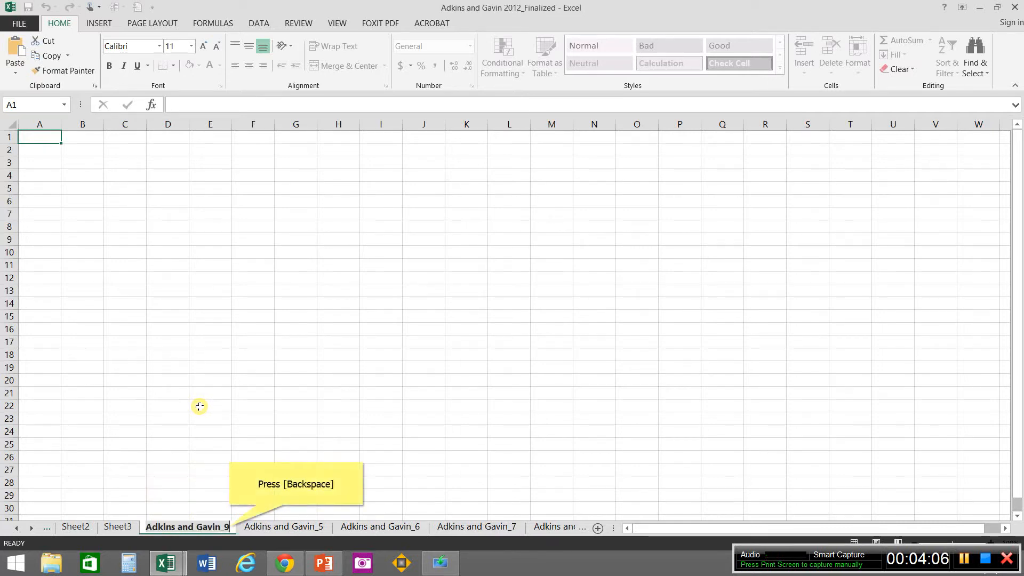
key(BackSpace)
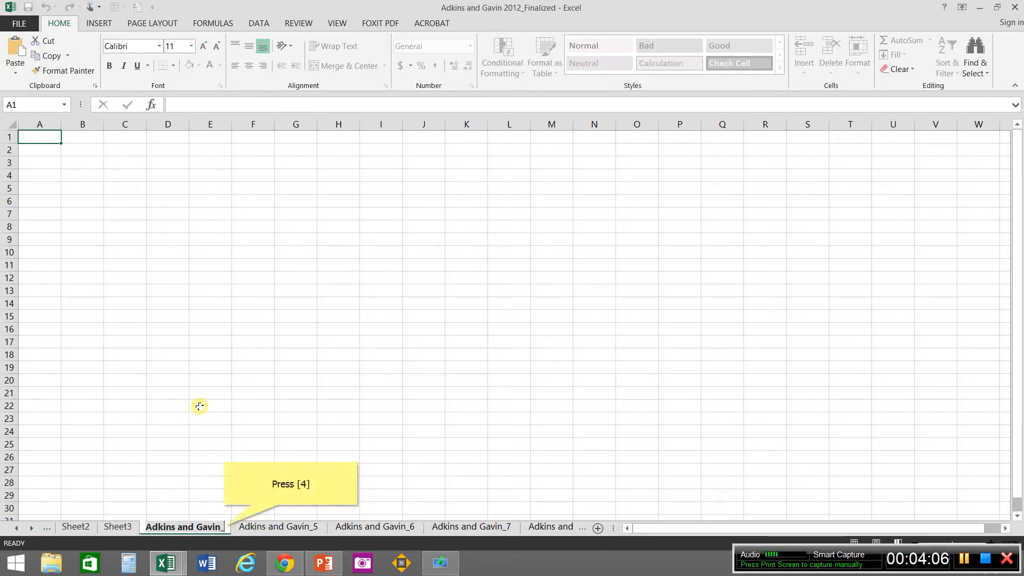
text(4)
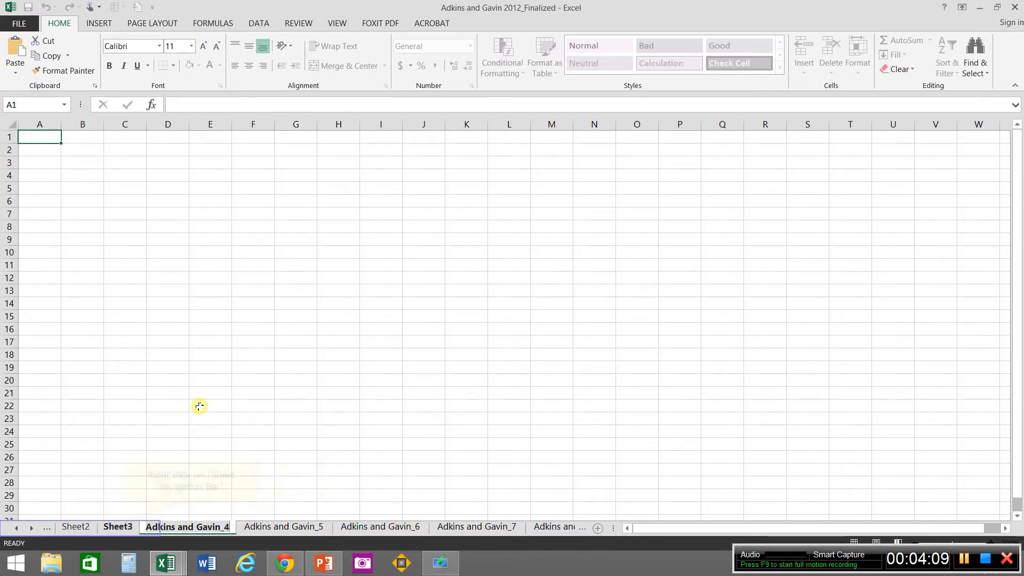
Step: Rename Sheet3 as Adkins and Gavin_3, starting from the copied sheet name and altering its final digit
right_click(126, 523)
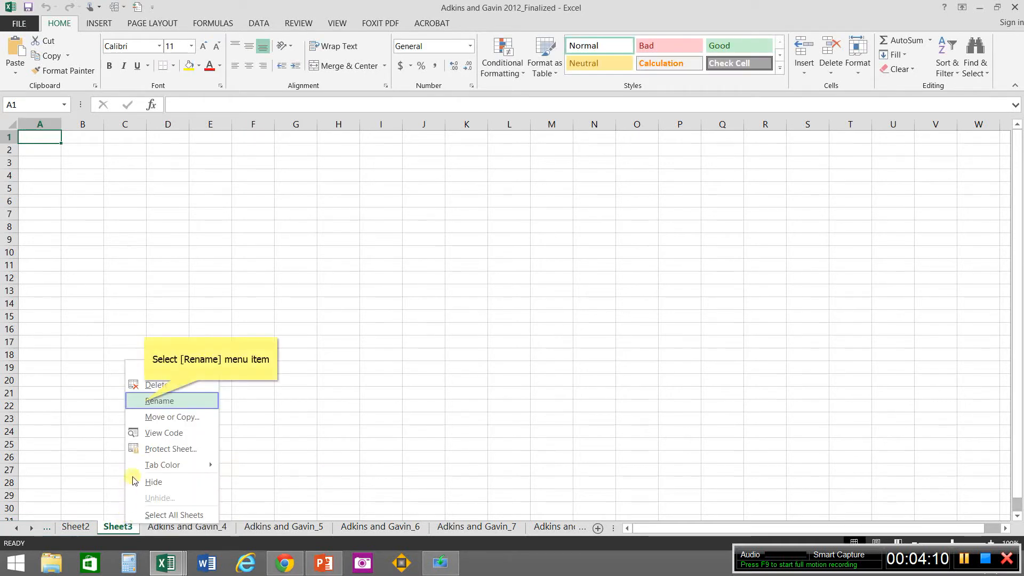
click(146, 404)
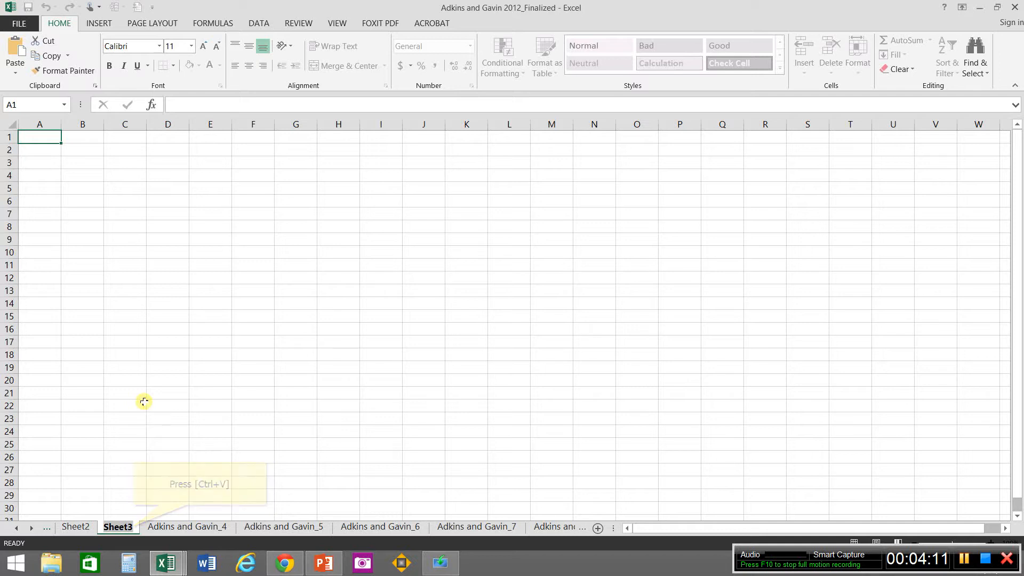
text(Adkins and Gavin_9)
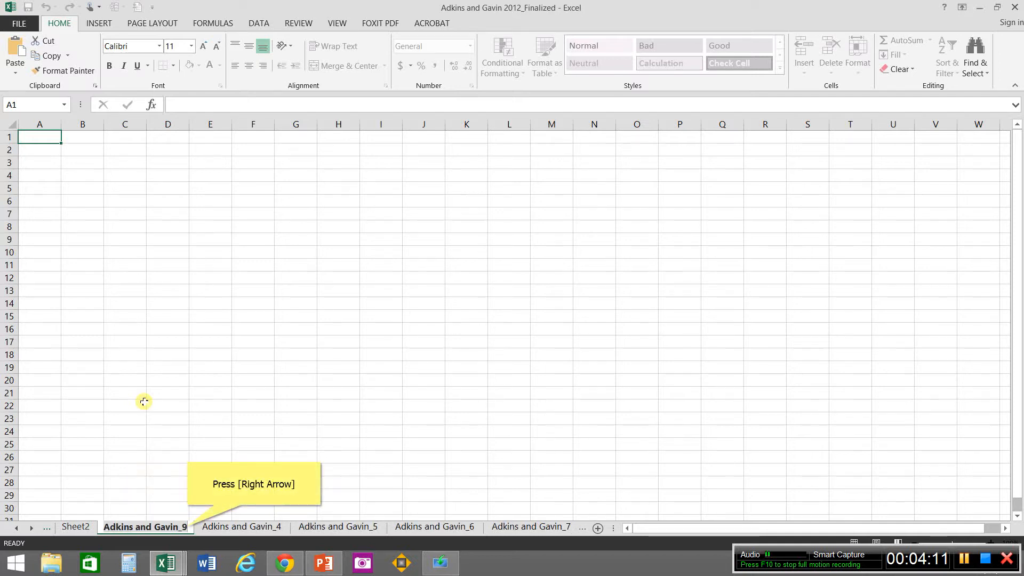
key(Right)
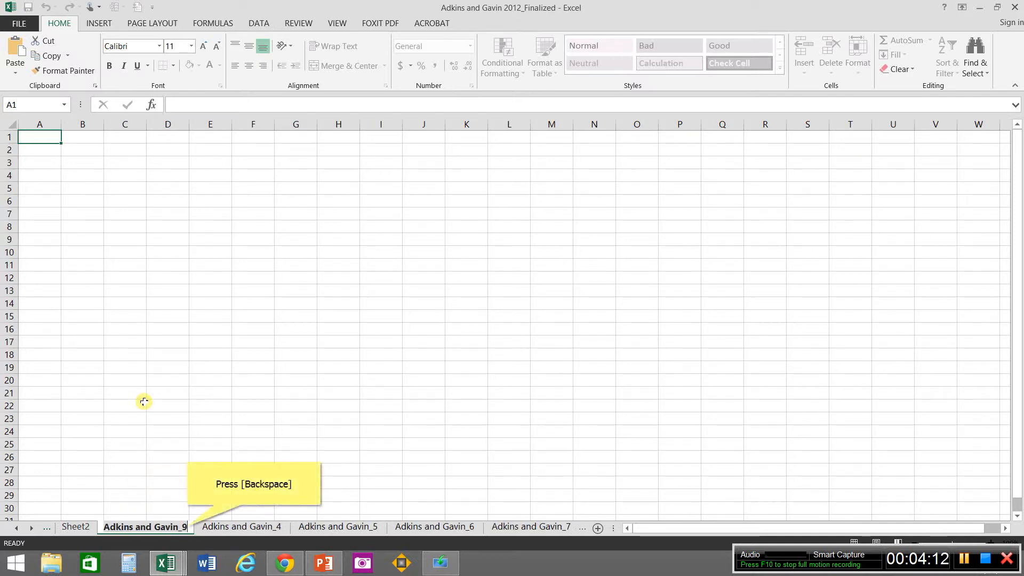
key(BackSpace)
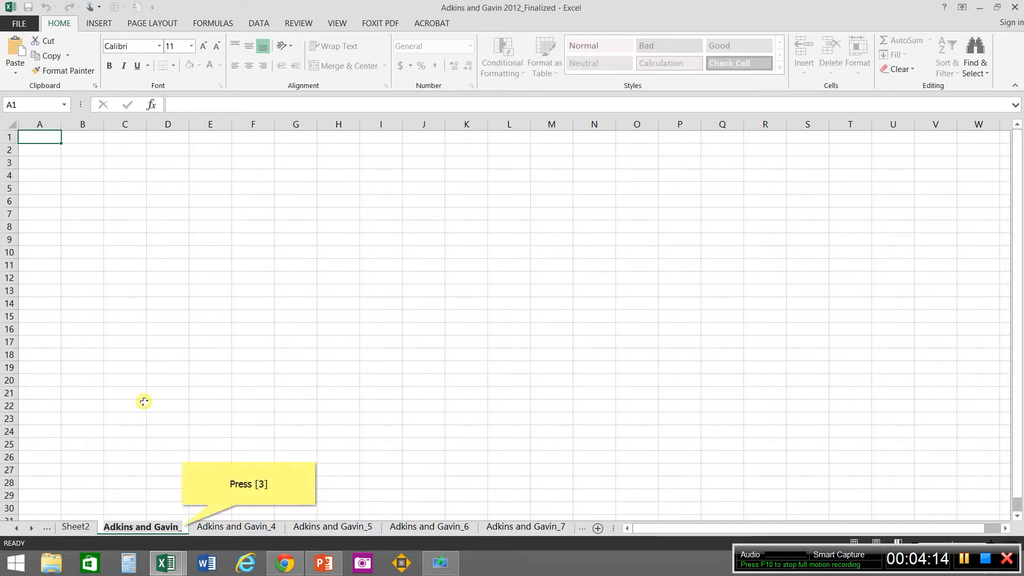
text(3)
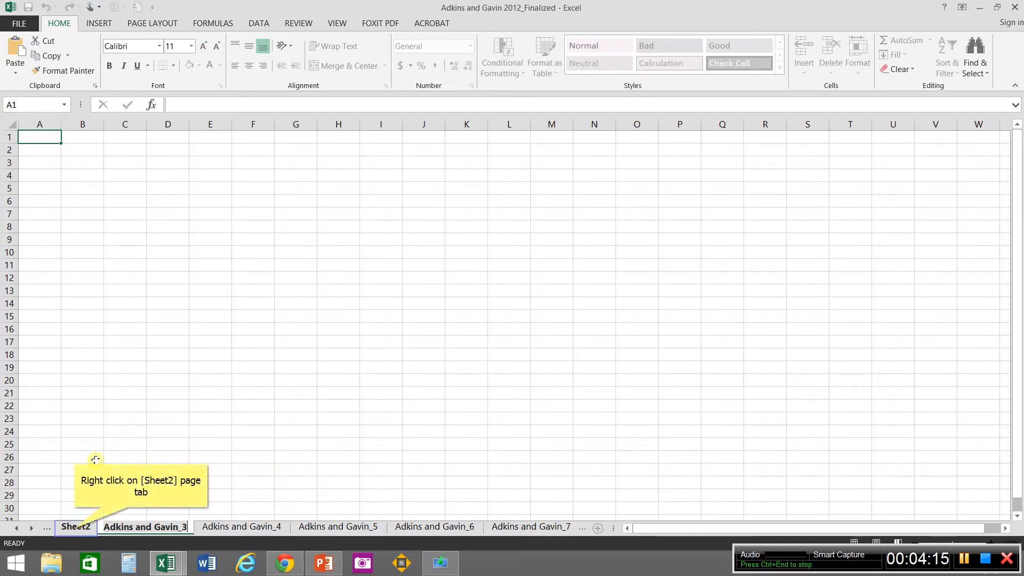
Step: Rename Sheet2 as Adkins and Gavin_2, pasting the copied name and correcting its number
right_click(75, 529)
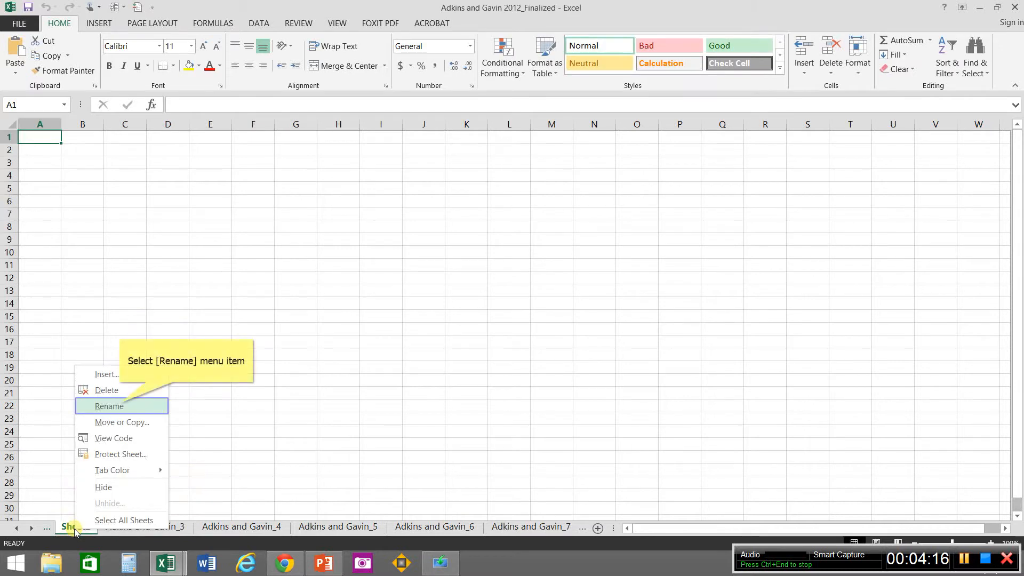
click(120, 406)
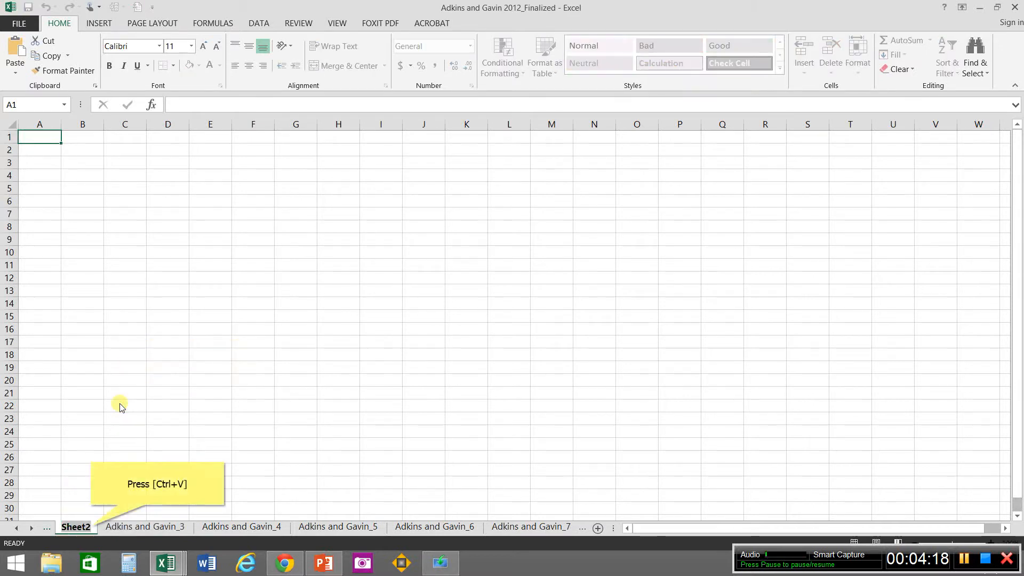
text(Adkins and Gavin_9)
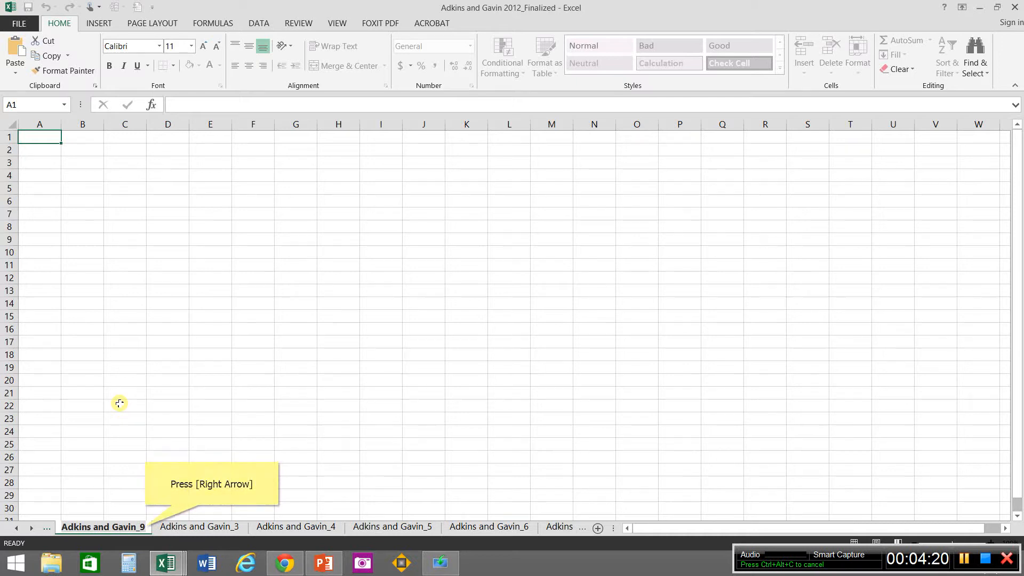
key(Right)
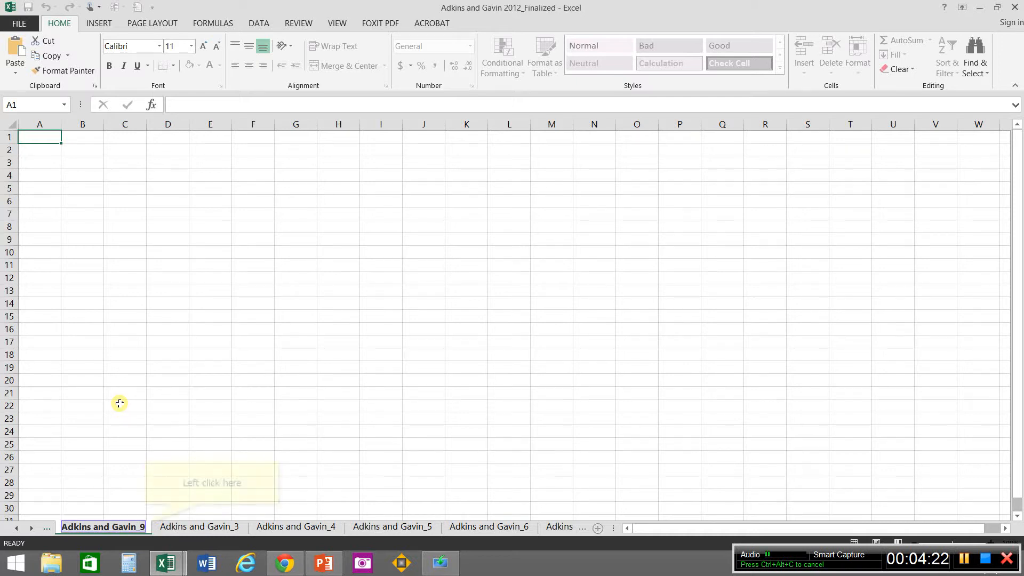
click(145, 525)
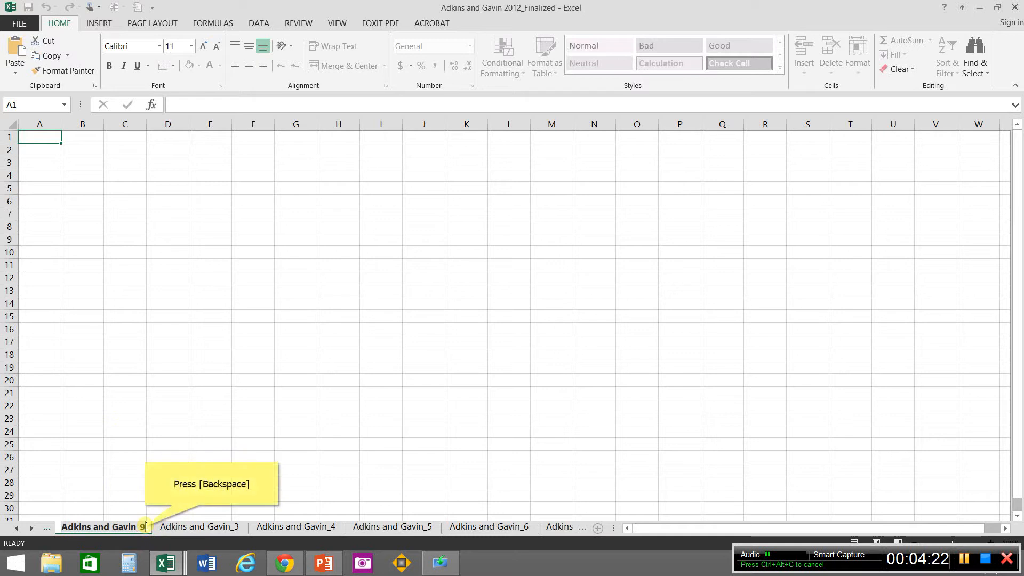
key(BackSpace)
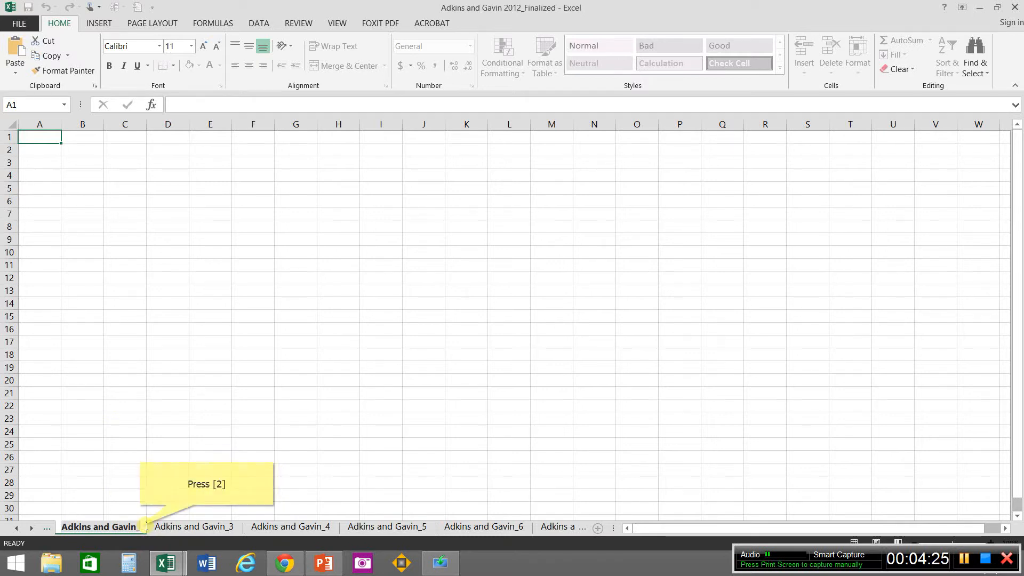
text(2)
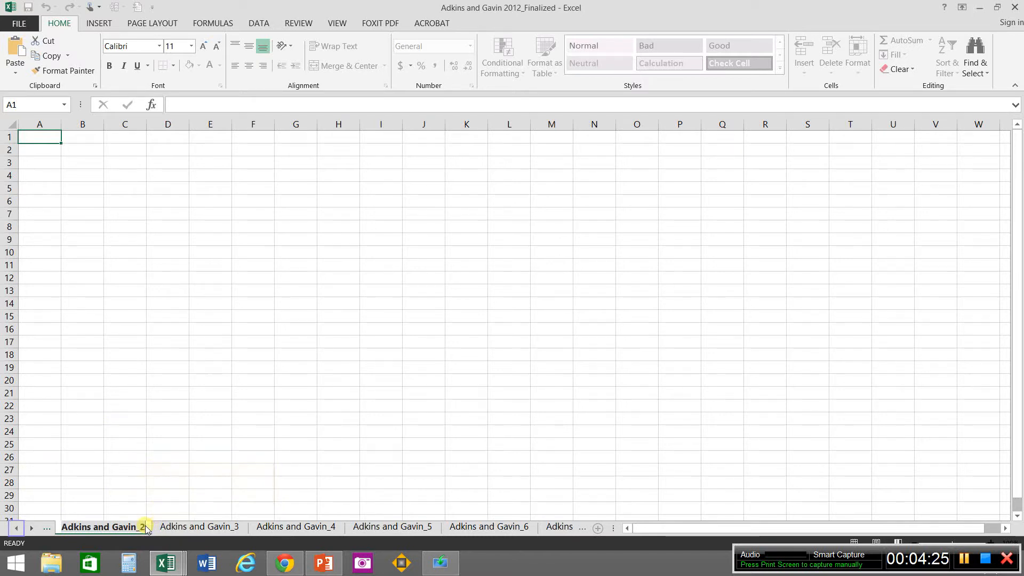
Step: Rename the workbook's first worksheet as Adkins and Gavin_1, pasting the copied sheet name and replacing its final digit
click(18, 528)
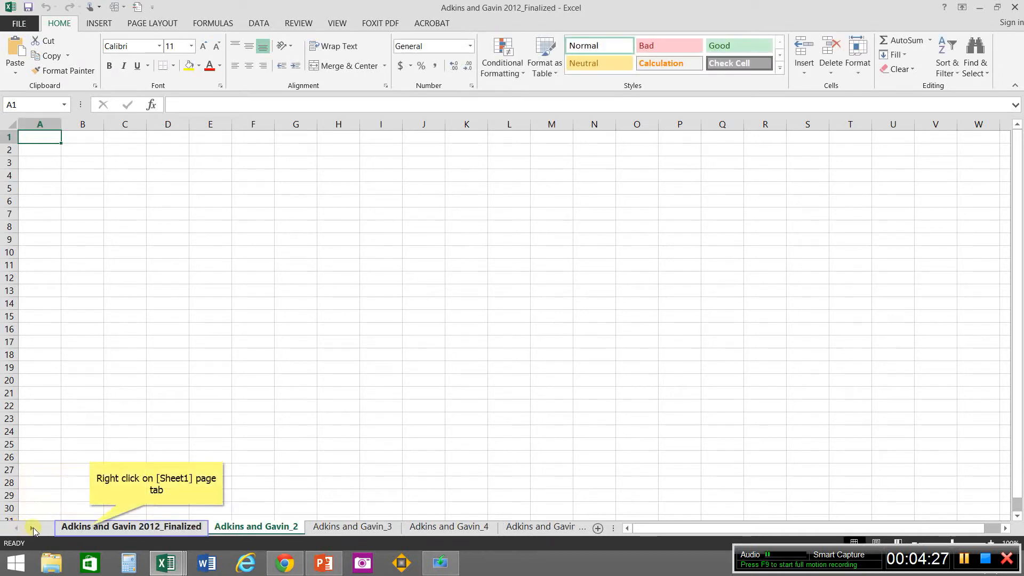
right_click(91, 528)
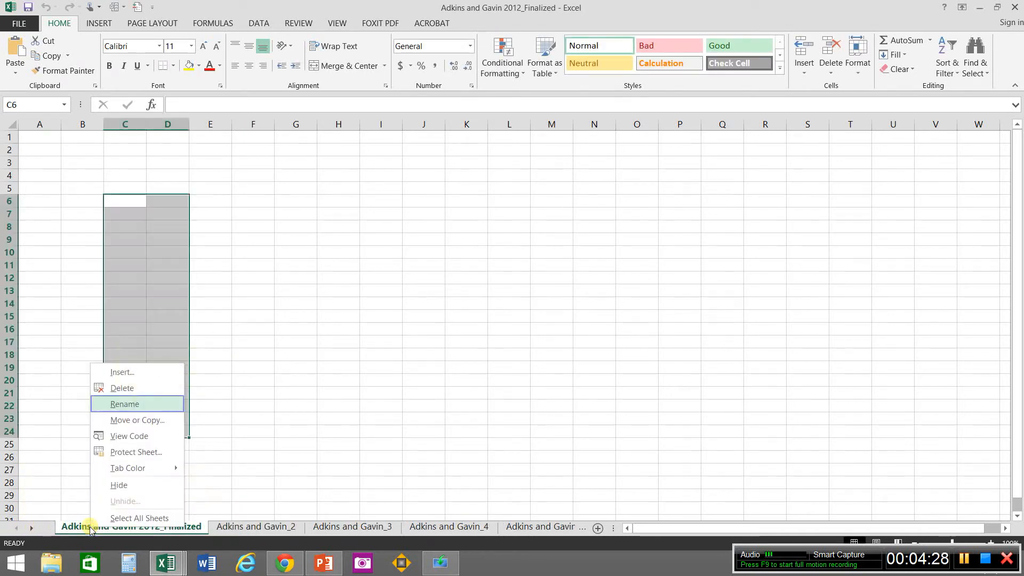
click(116, 408)
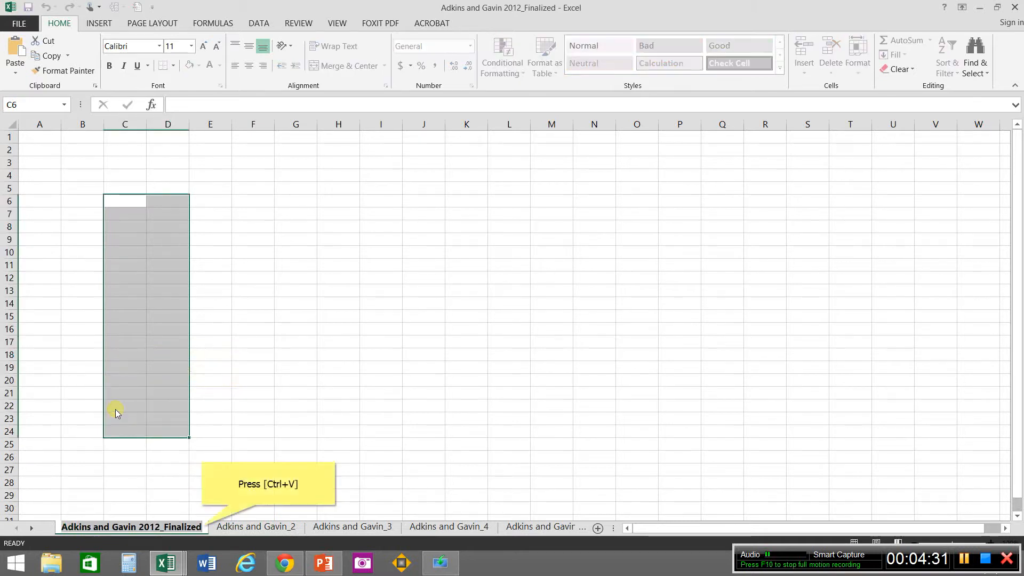
text(Adkins and Gavin_9)
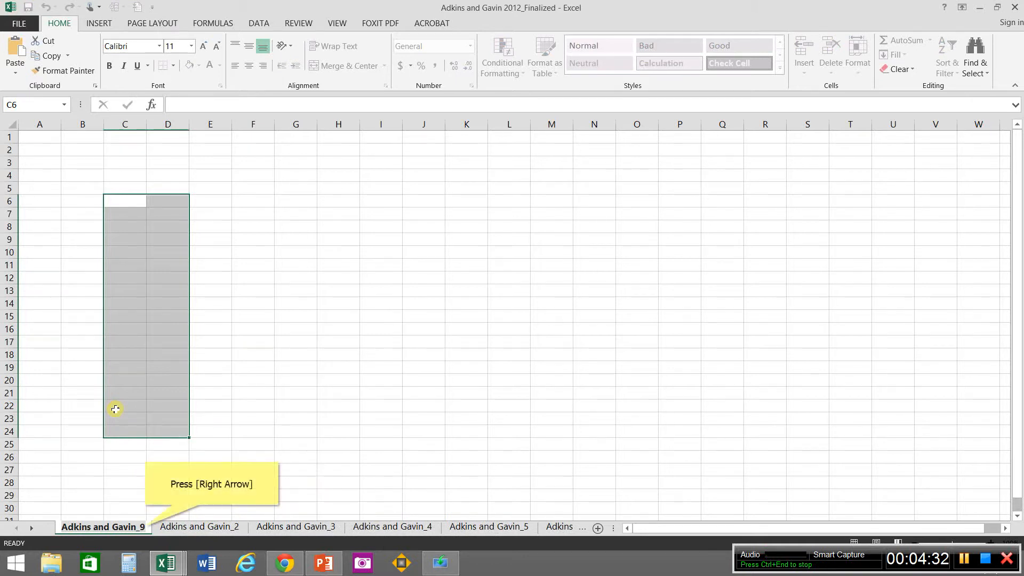
key(Right)
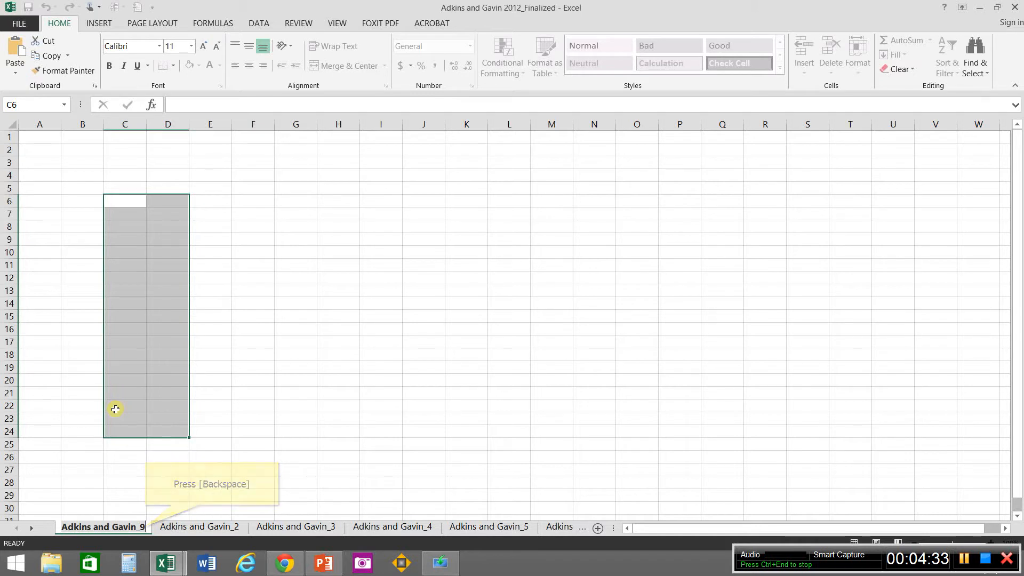
key(BackSpace)
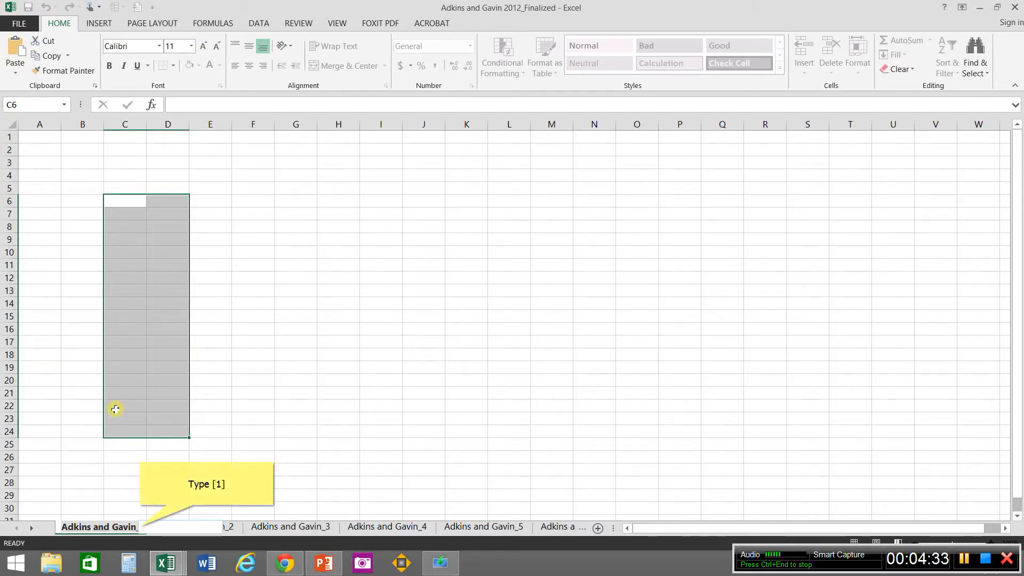
text(1)
key(Return)
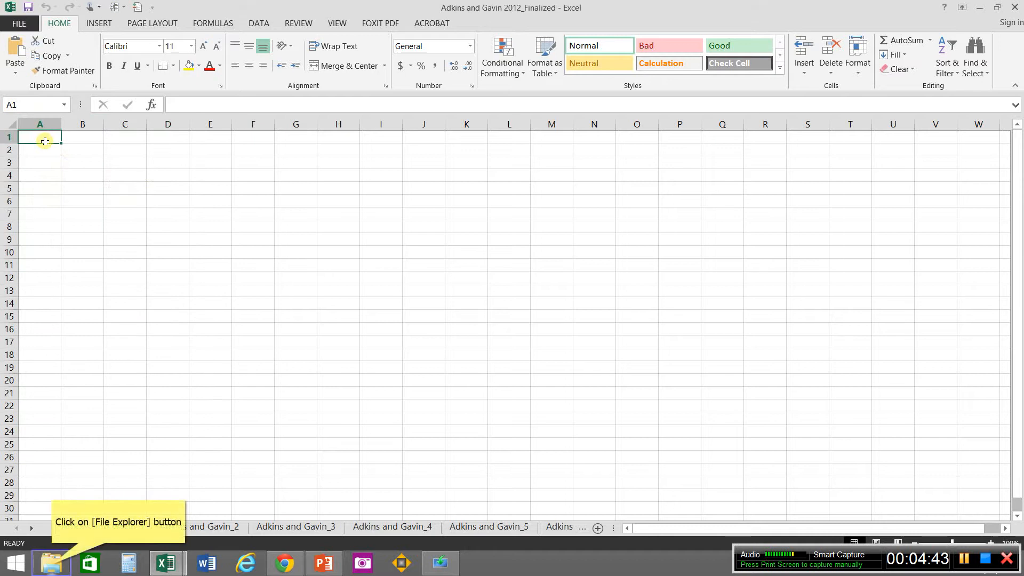
Step: Bring up the Adkins and Gavin 2012_9 workbook to examine its exported values in columns A and B
click(52, 565)
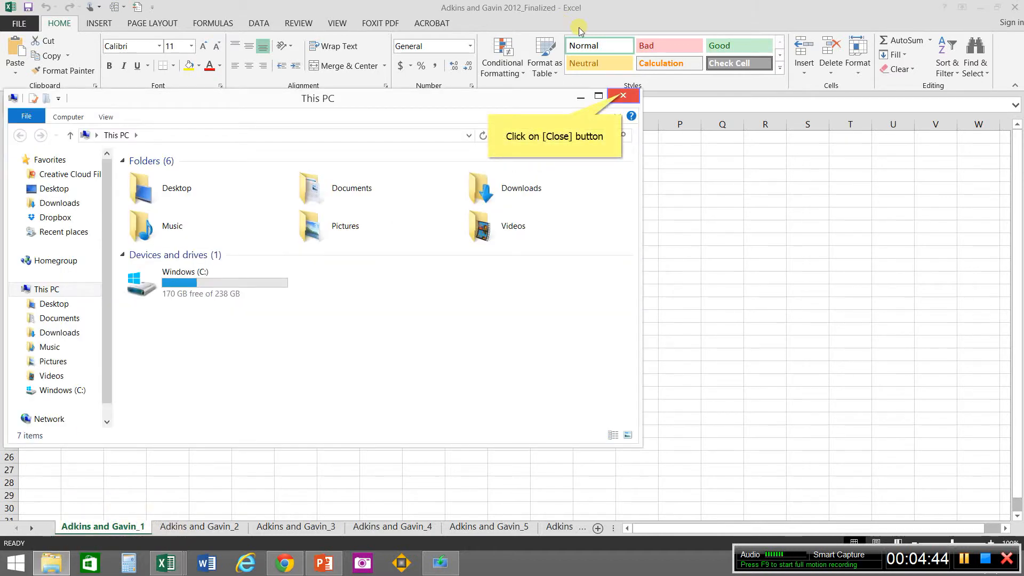
click(622, 96)
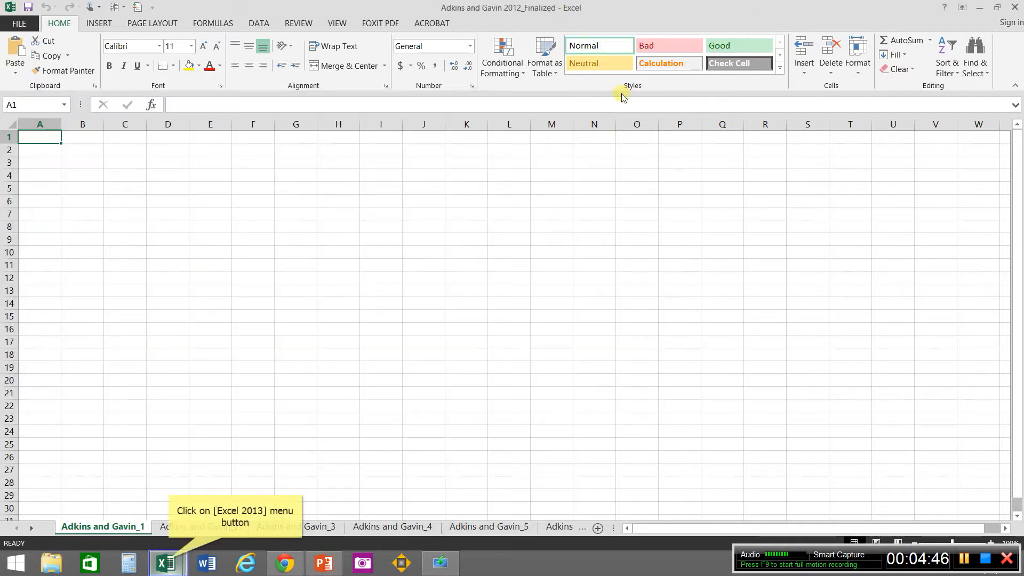
click(169, 563)
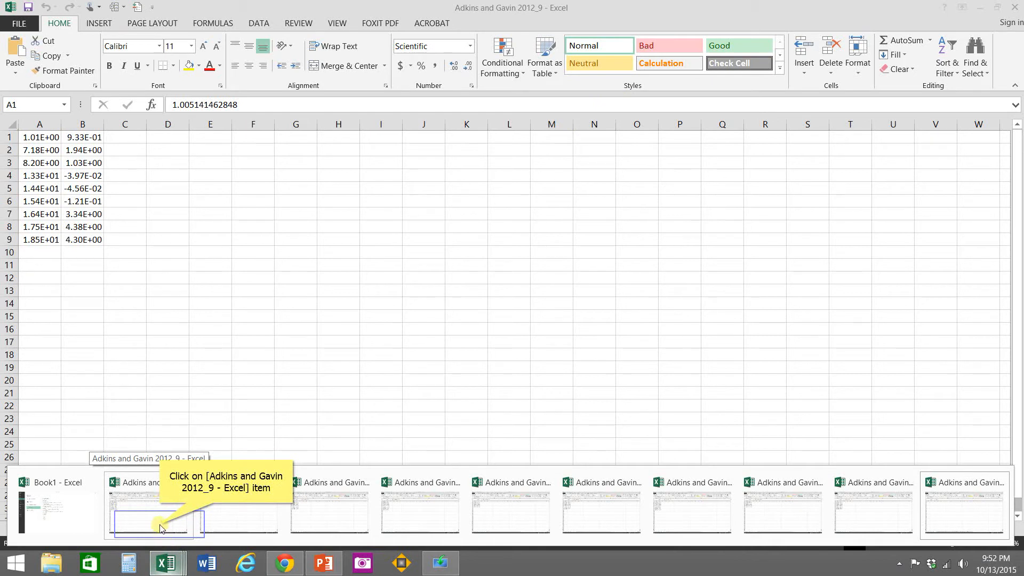
click(160, 526)
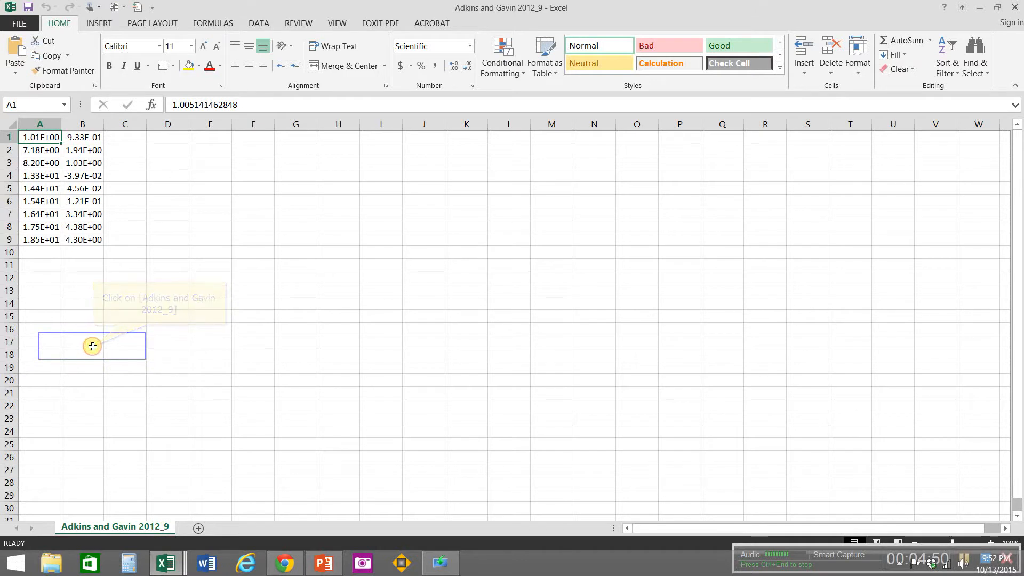
drag(92, 344, 40, 188)
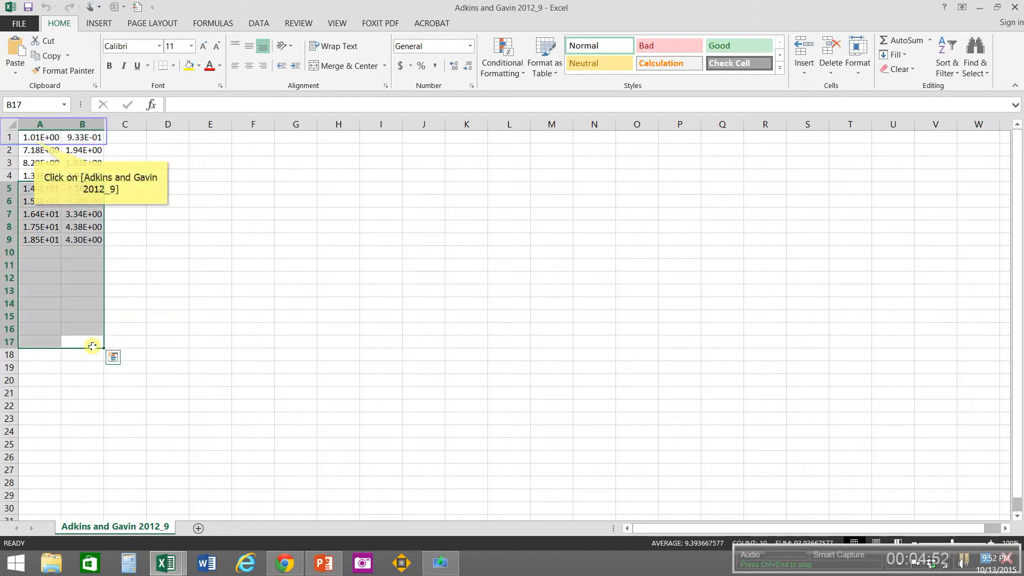
click(33, 139)
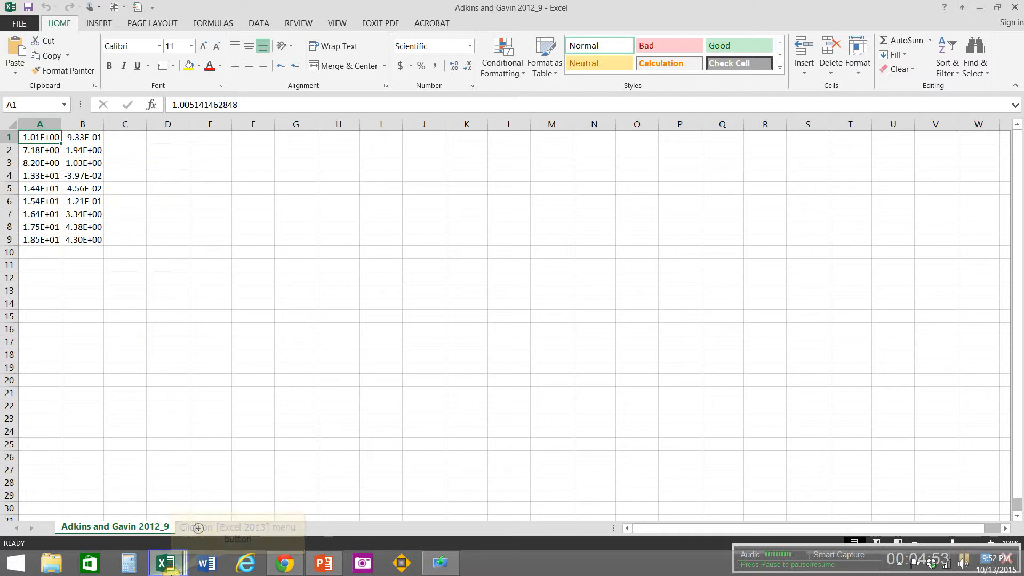
click(167, 566)
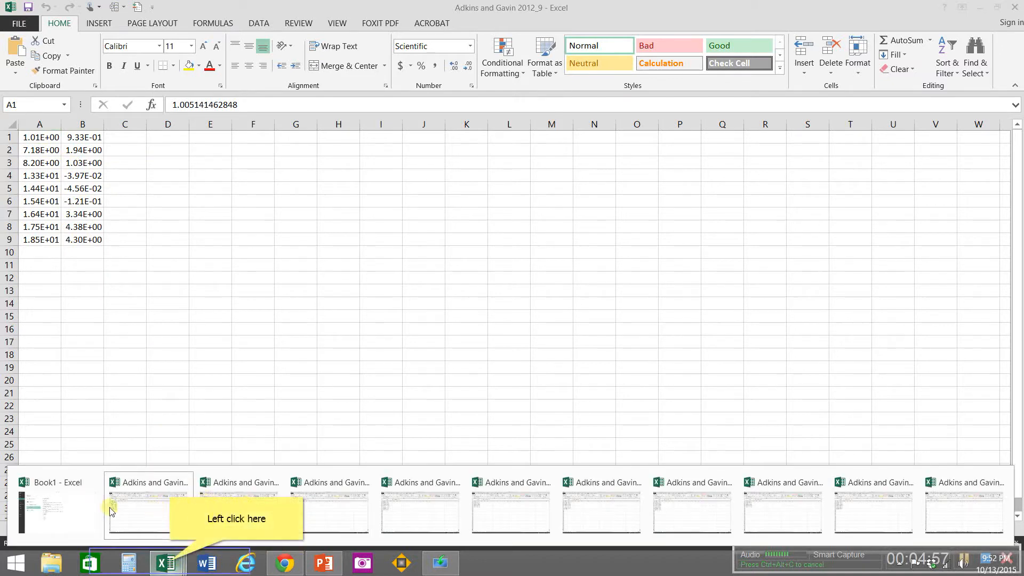
double_click(170, 564)
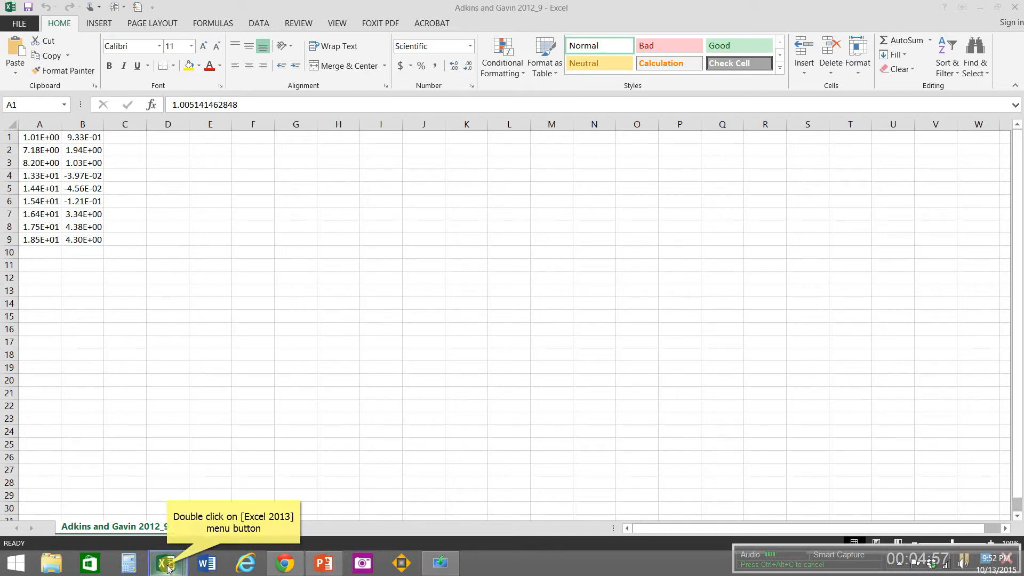
drag(173, 559, 190, 557)
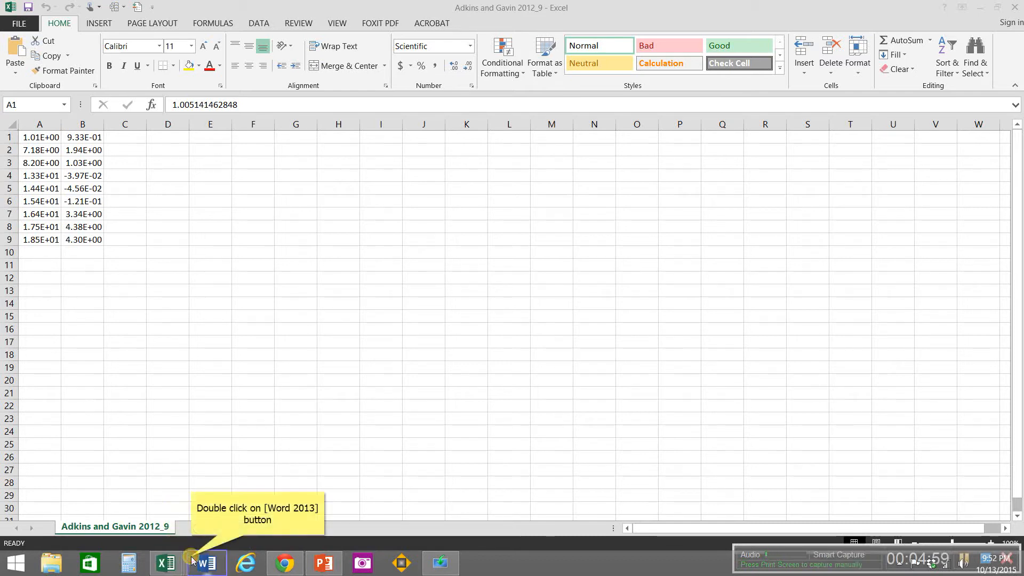
click(191, 560)
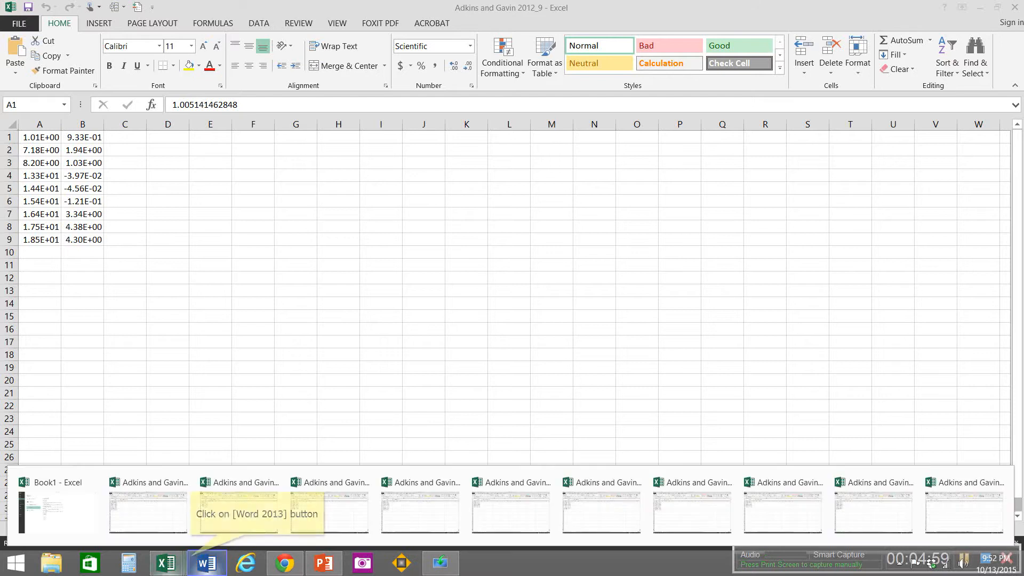
click(207, 561)
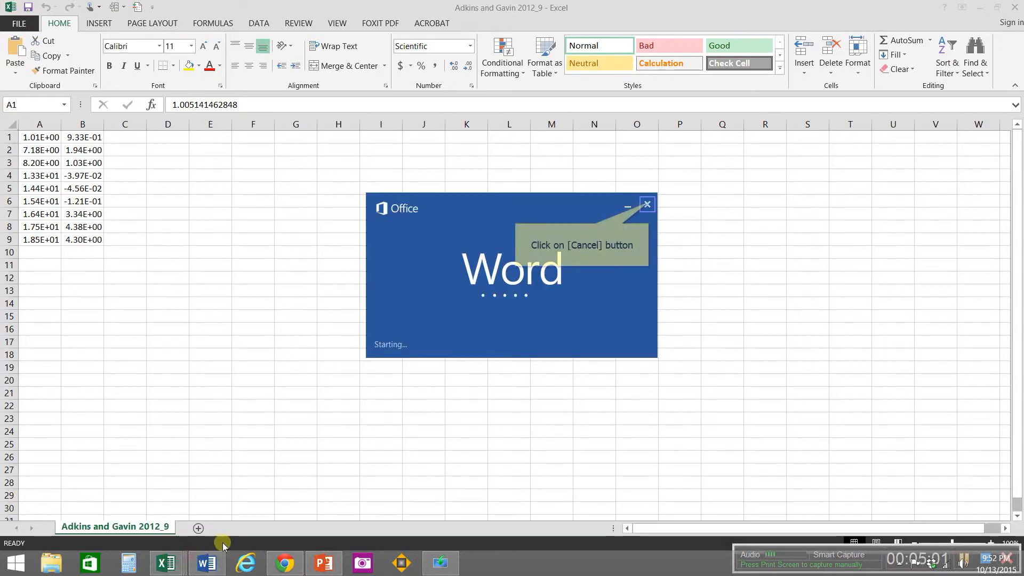
click(649, 205)
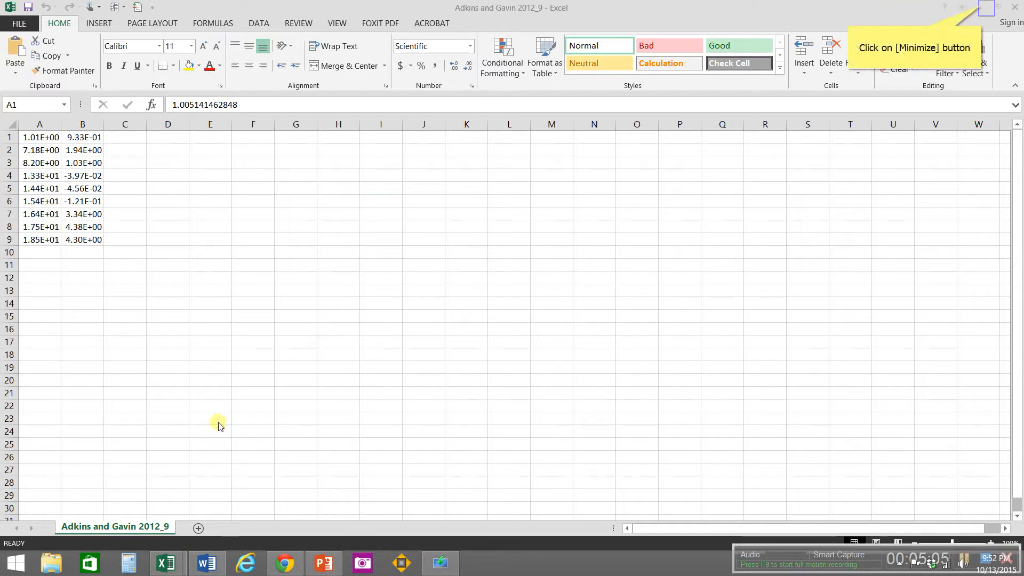
Step: Open worksheet Adkins and Gavin_9 in the Adkins and Gavin 2012_Finalized workbook and widen columns A and B to about double width
click(984, 9)
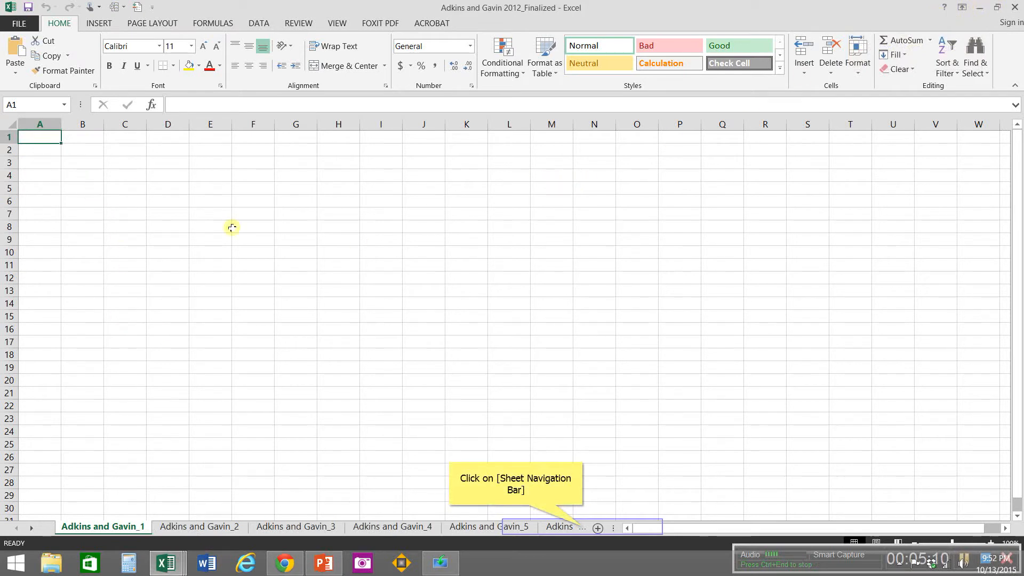
click(582, 530)
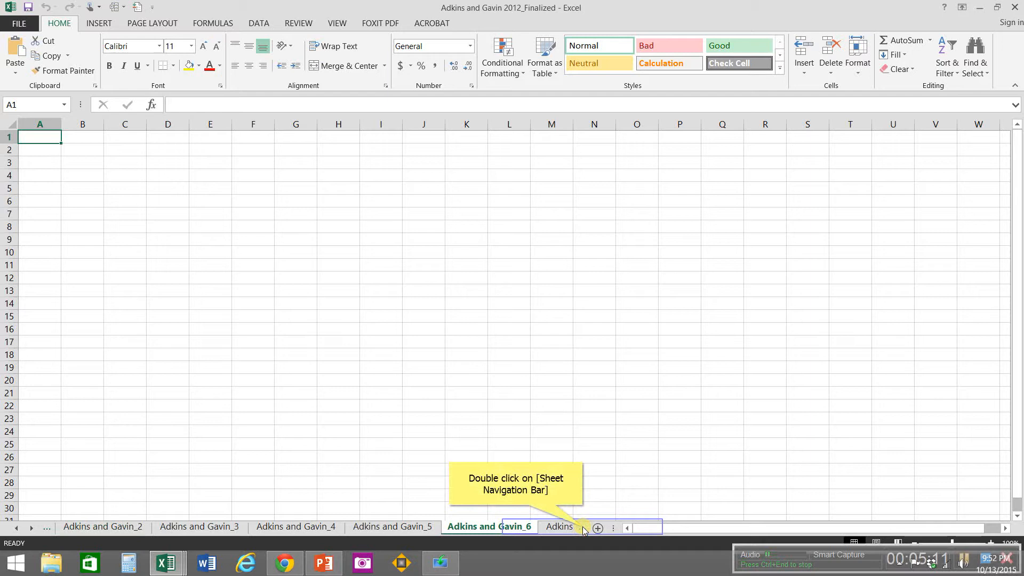
click(583, 529)
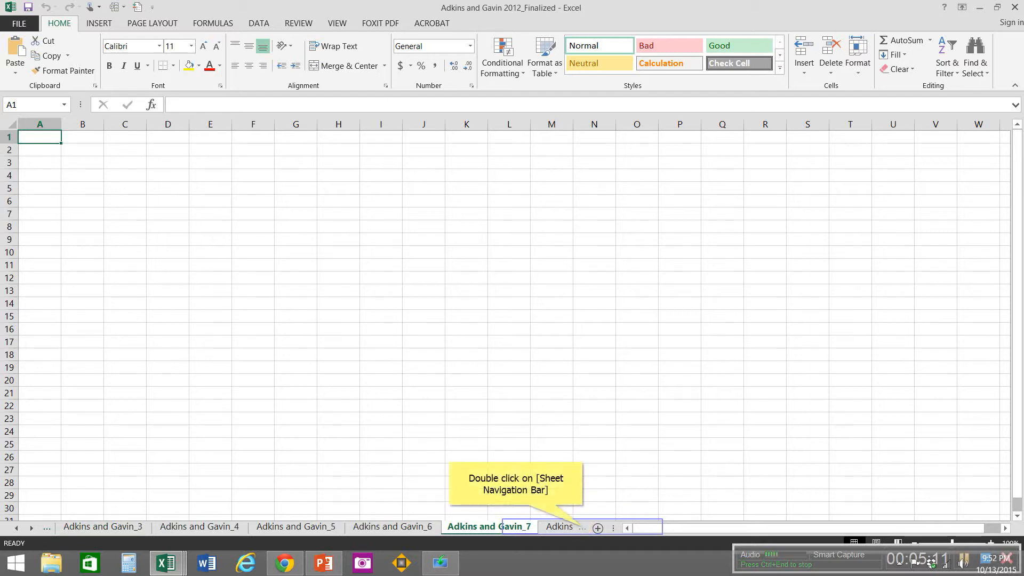
click(582, 530)
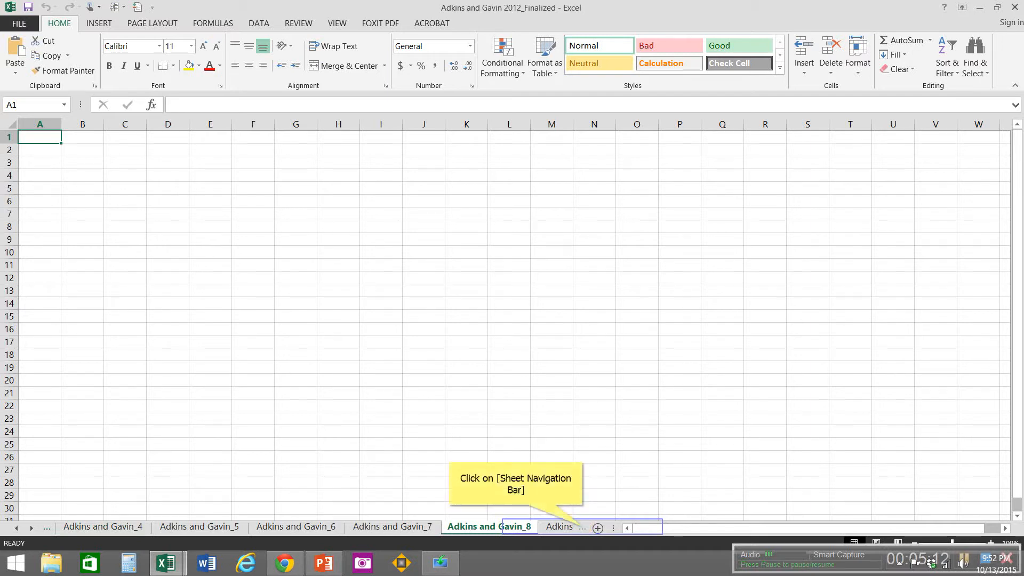
click(560, 527)
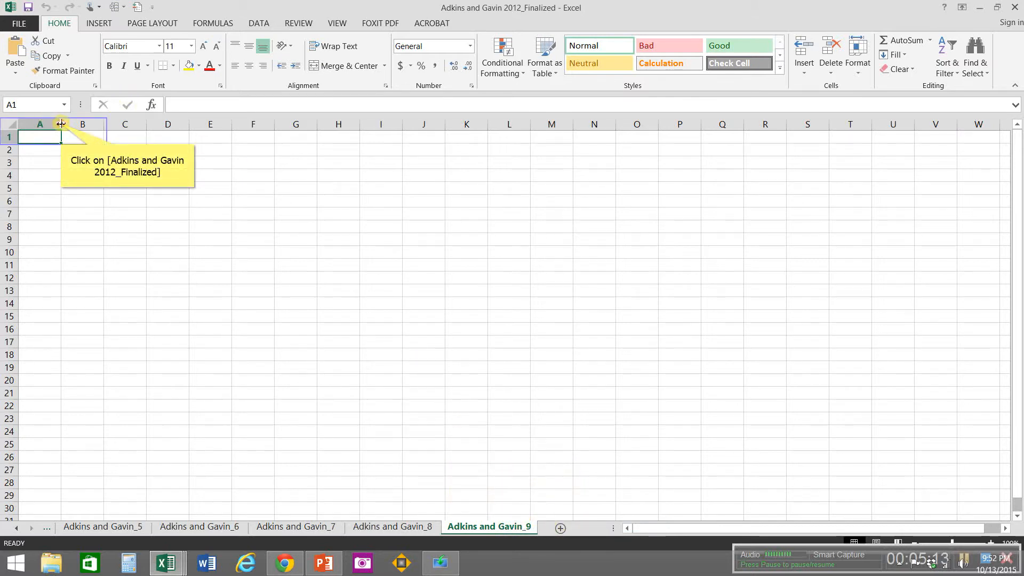
drag(61, 124, 104, 123)
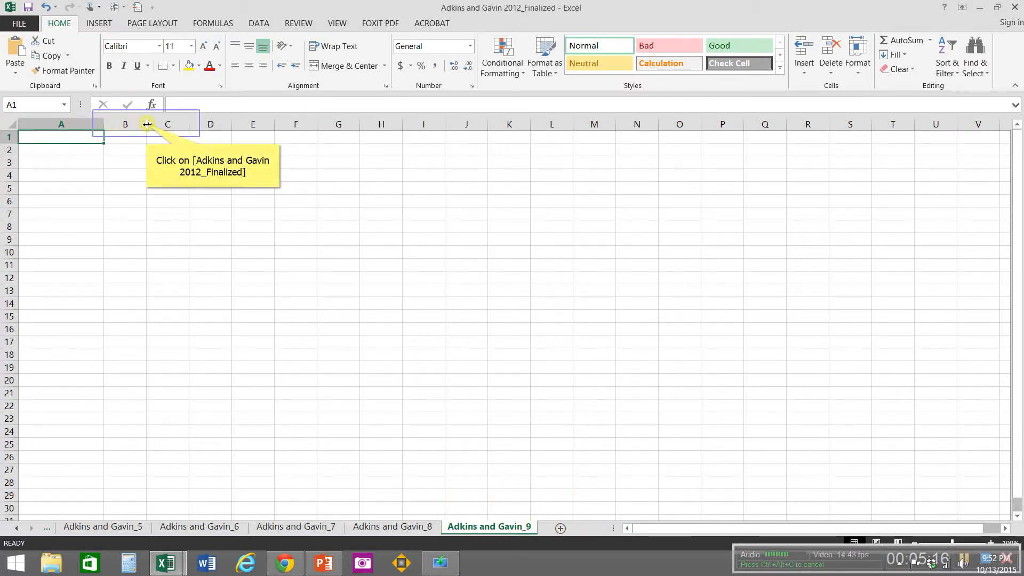
drag(146, 124, 189, 124)
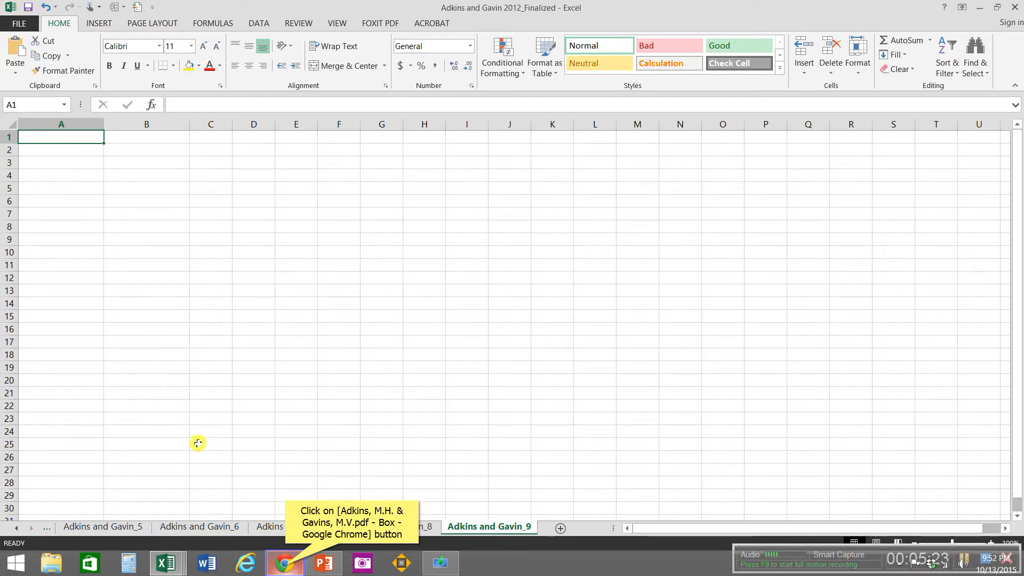
Step: Check the Figure 3 graphs in the article PDF in Chrome against the data in the Adkins and Gavin 2012_9 Excel workbook
click(286, 566)
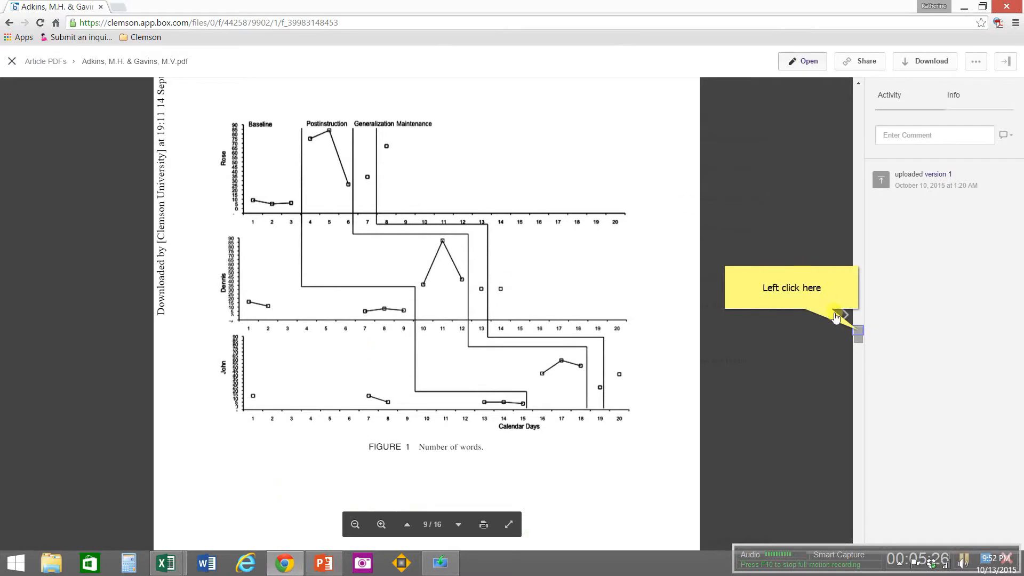
drag(858, 334, 858, 383)
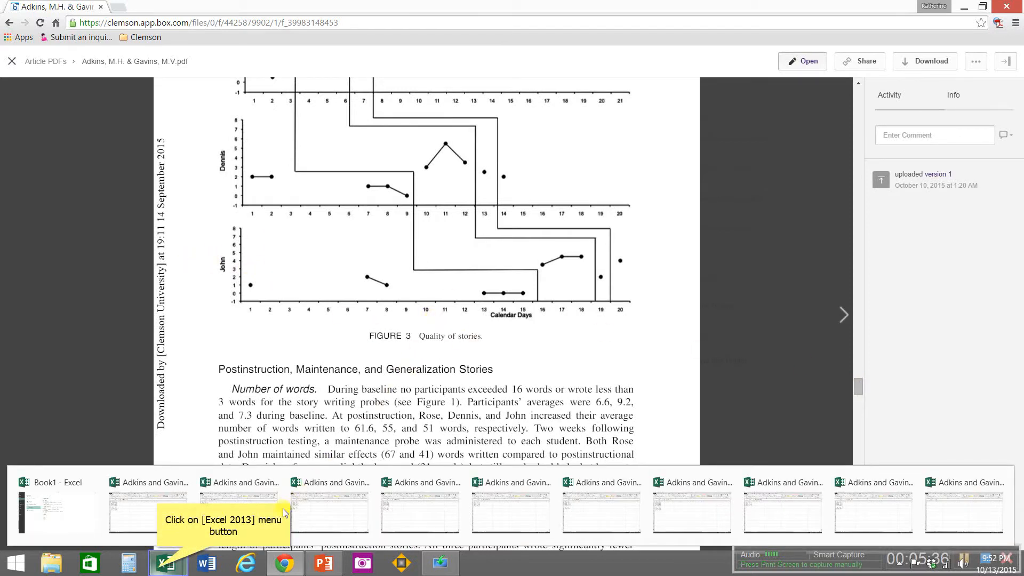
click(154, 569)
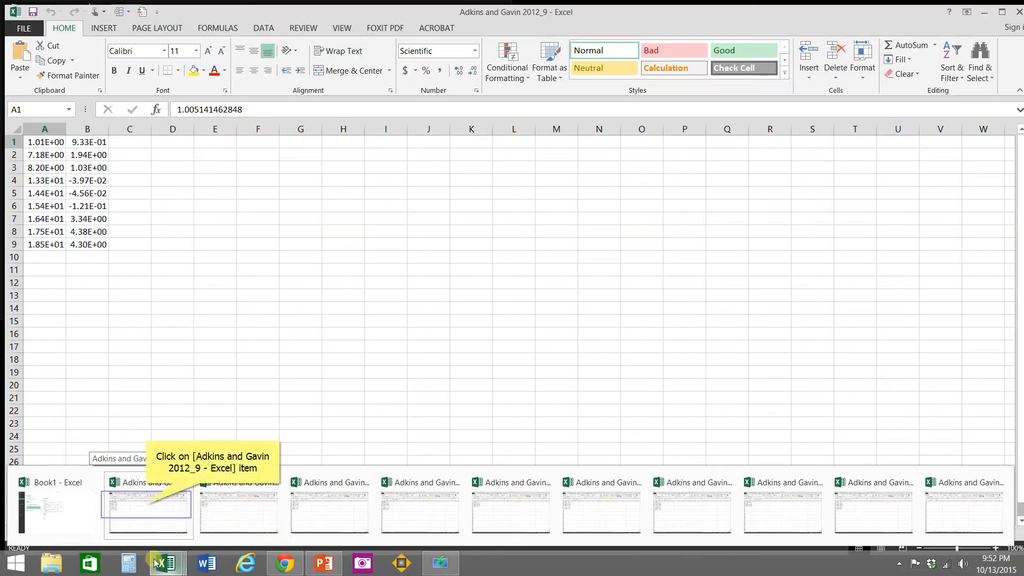
click(149, 508)
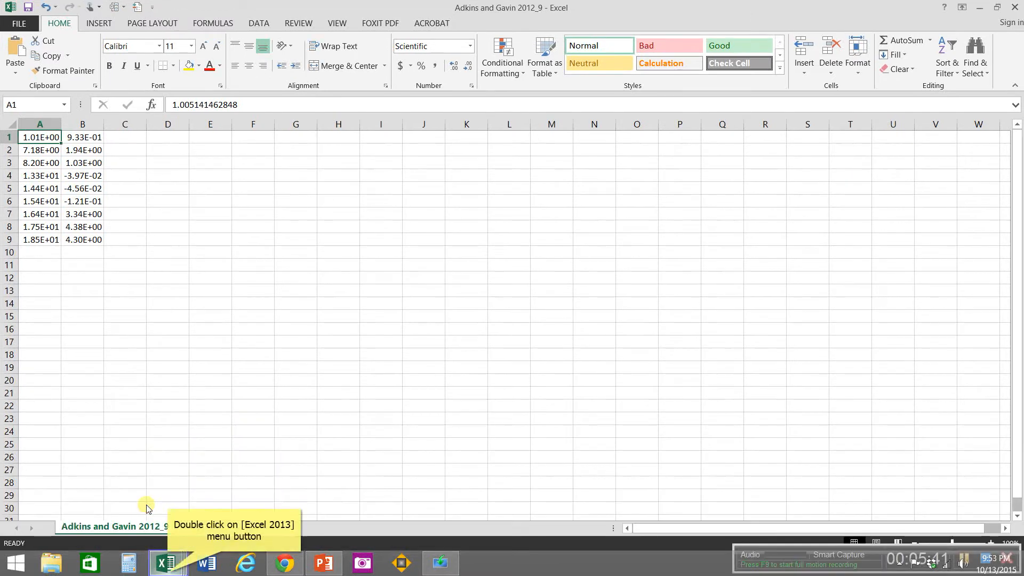
Step: In the Finalized workbook's Adkins and Gavin_9 sheet, enter the participant's first name in A1 and Quality of Stories in B1
double_click(167, 571)
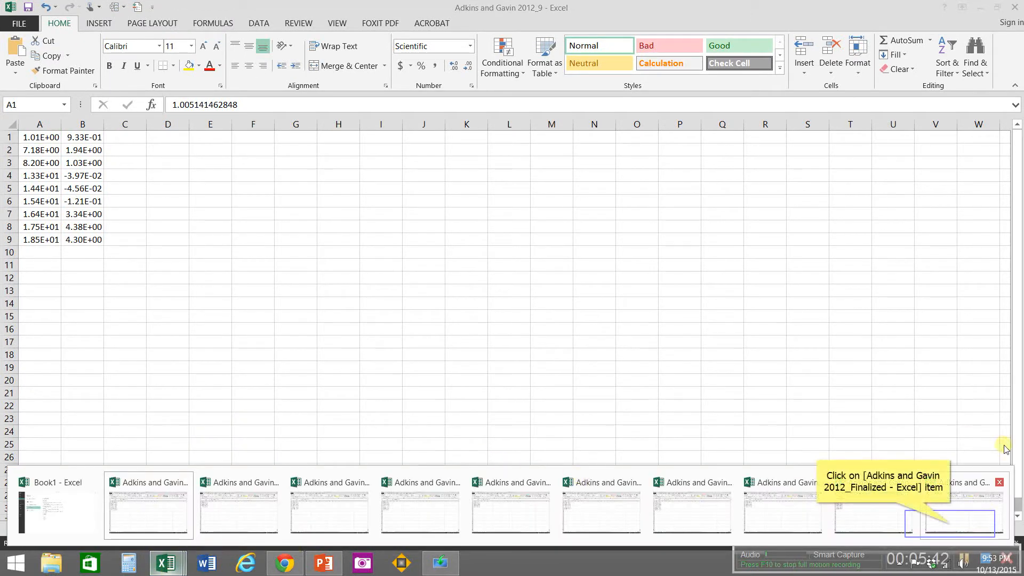
click(952, 526)
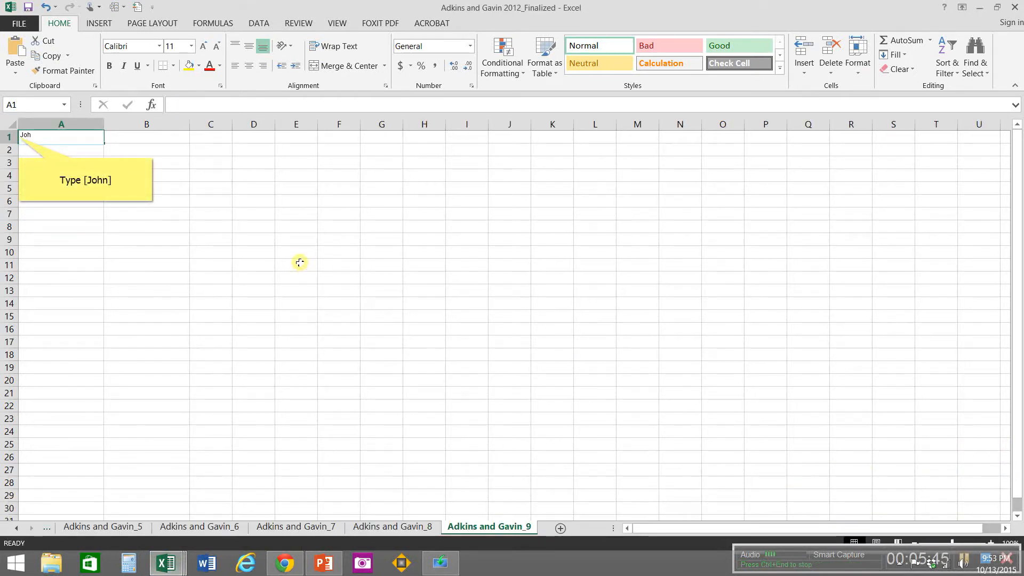
key(Tab)
text(Qualit)
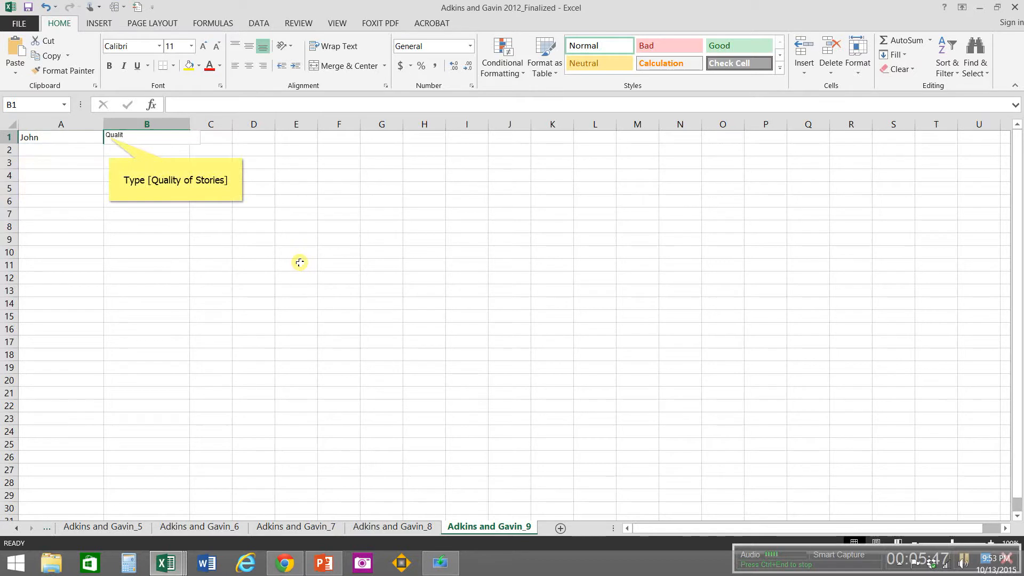
text(y of Stories)
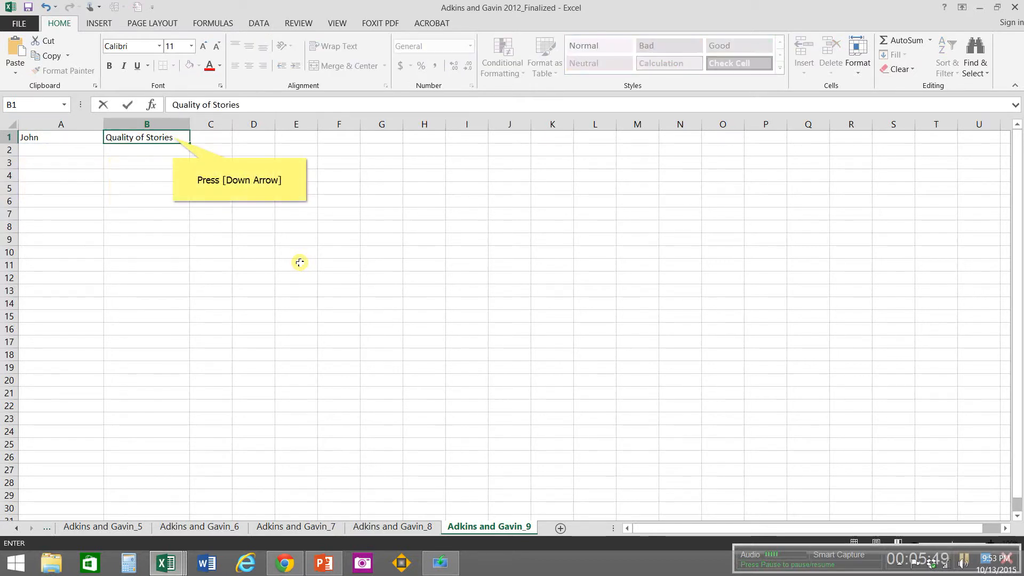
key(Down)
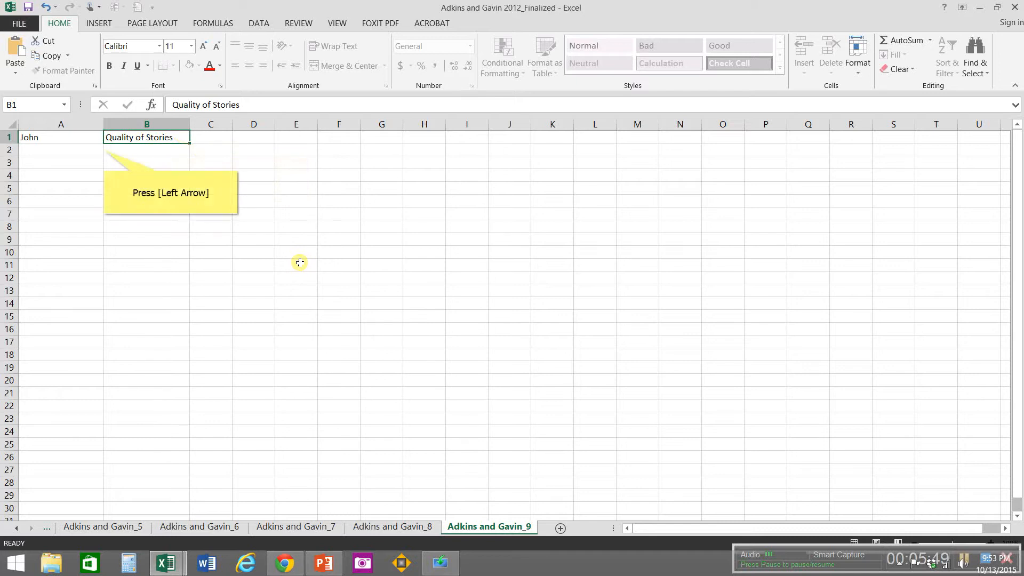
Step: Label the axis columns on sheet Adkins and Gavin_9 with x axis in A2 and y axis in B2
key(Left)
text(x)
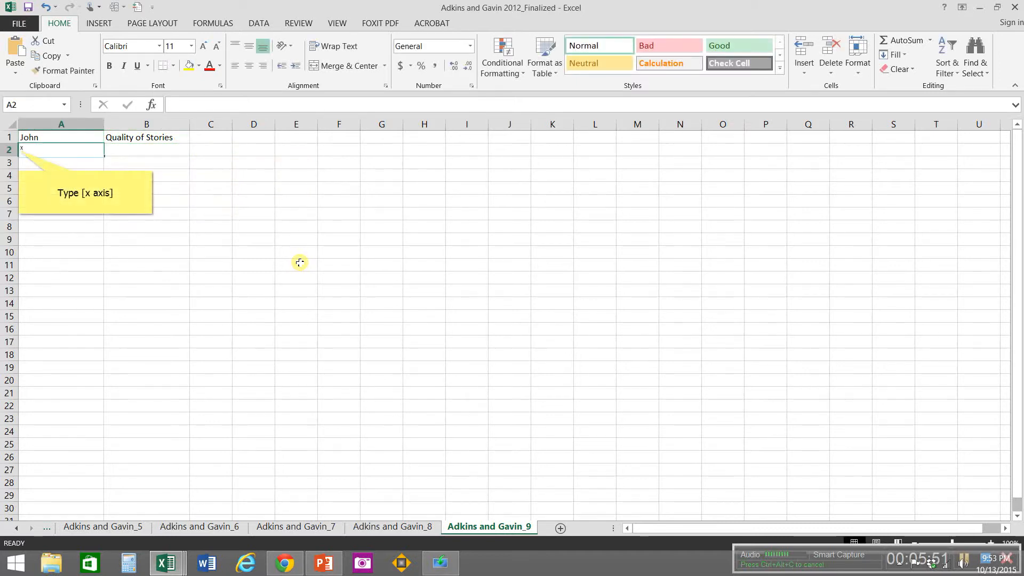
text( axis)
key(Tab)
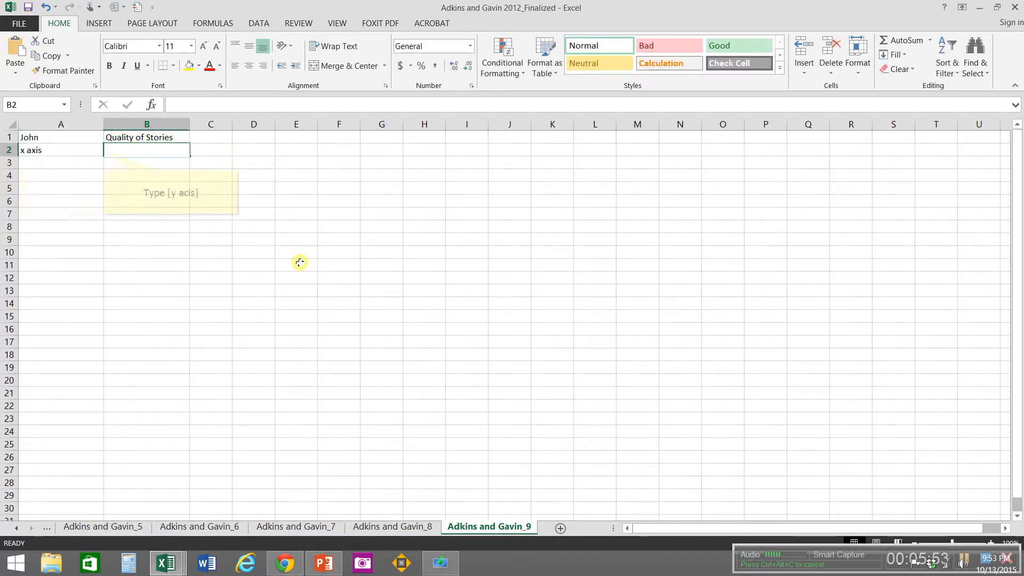
text(y acis)
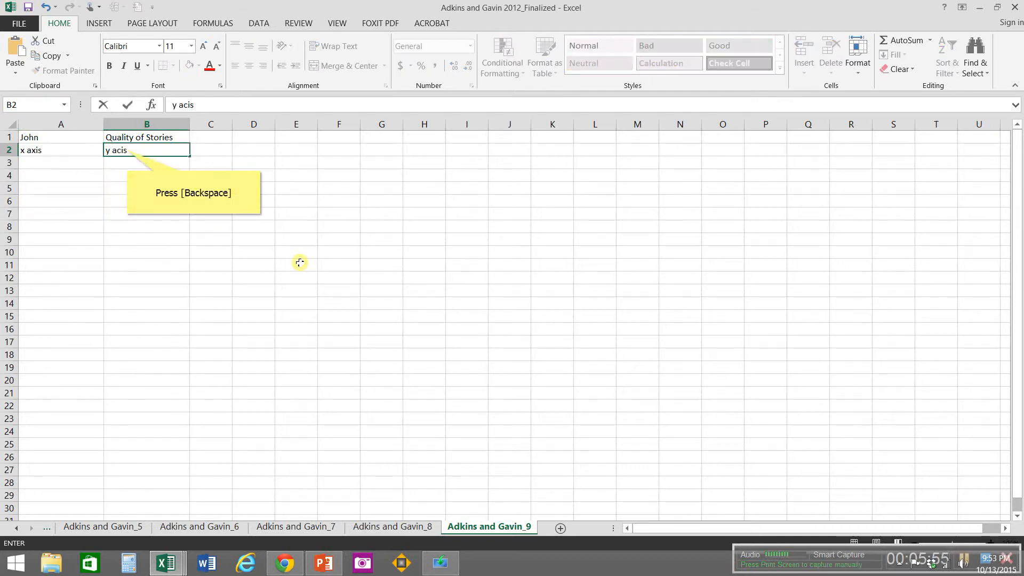
key(BackSpace)
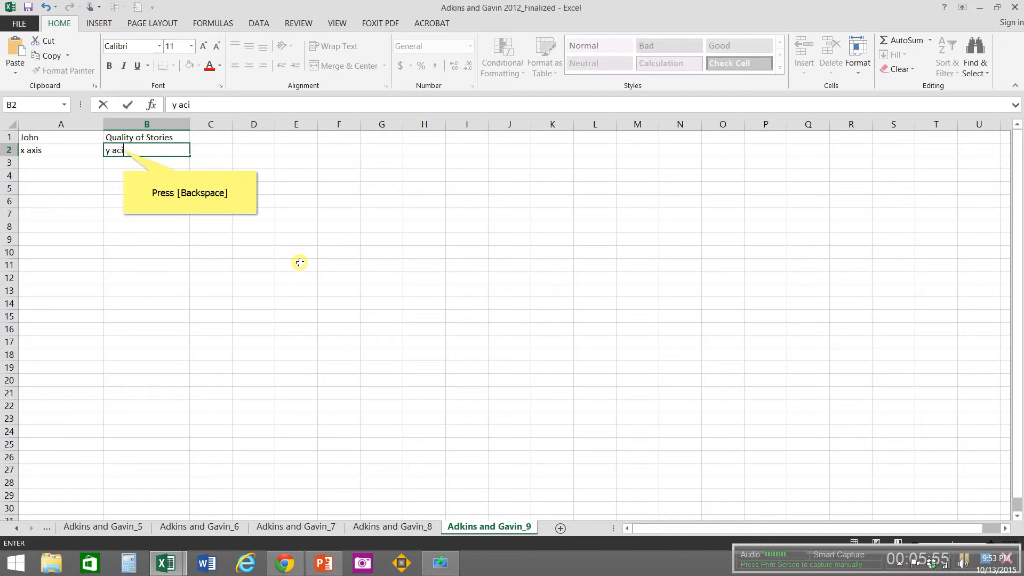
key(BackSpace)
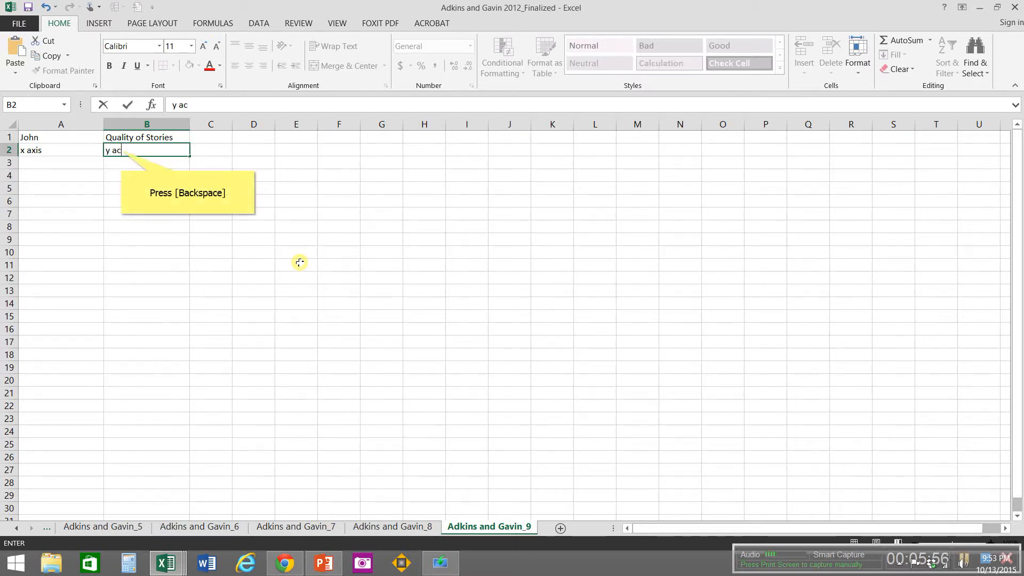
key(BackSpace)
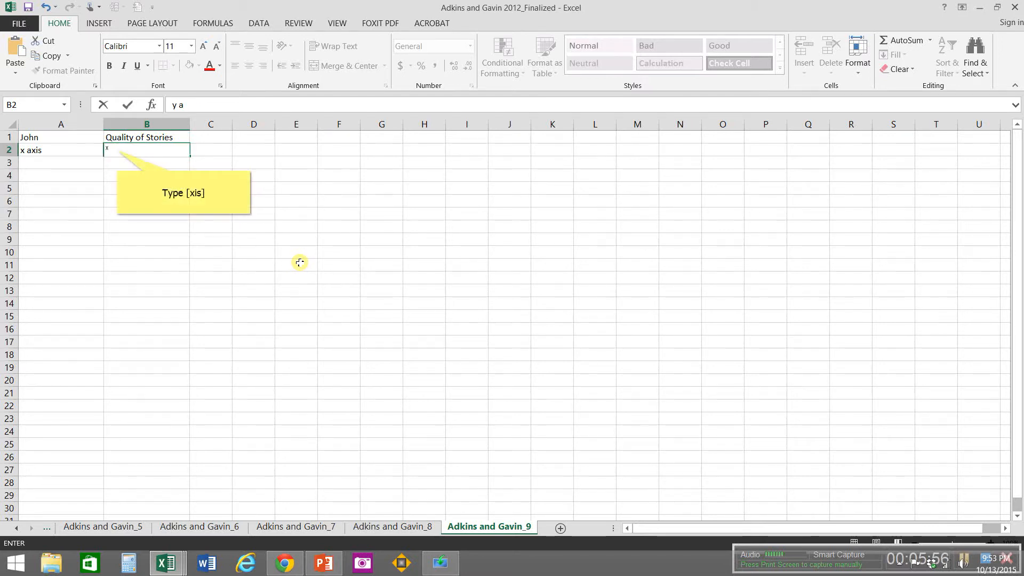
text(xis)
key(Tab)
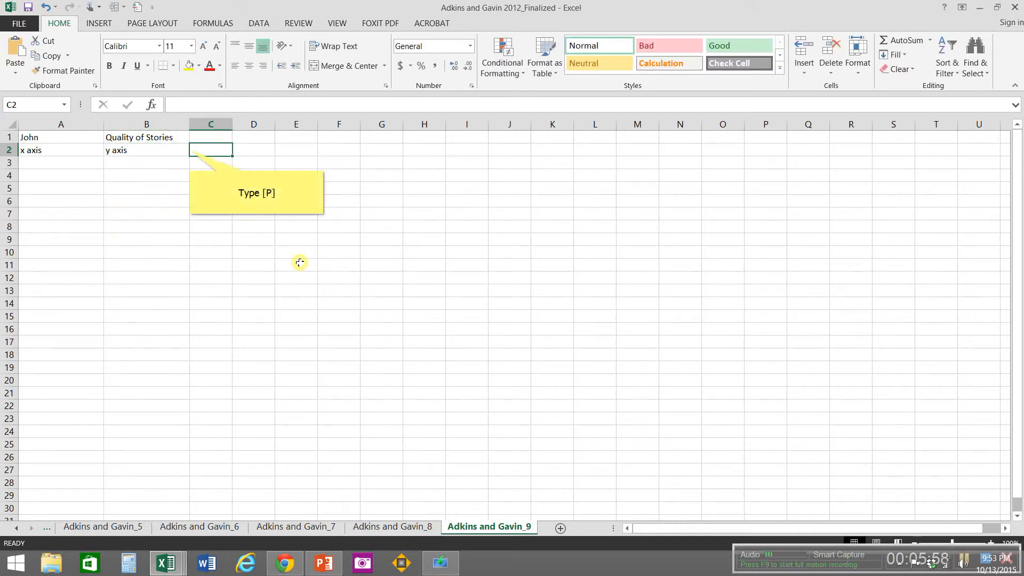
Step: Enter P in cell C2 and PND in cell C14 of the Adkins and Gavin_9 sheet
text(P)
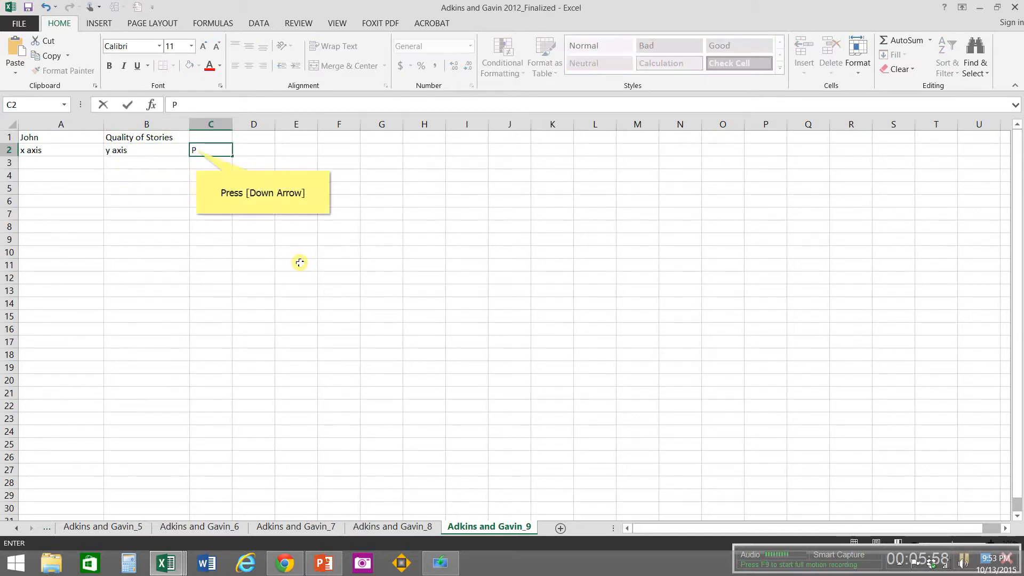
key(Down)
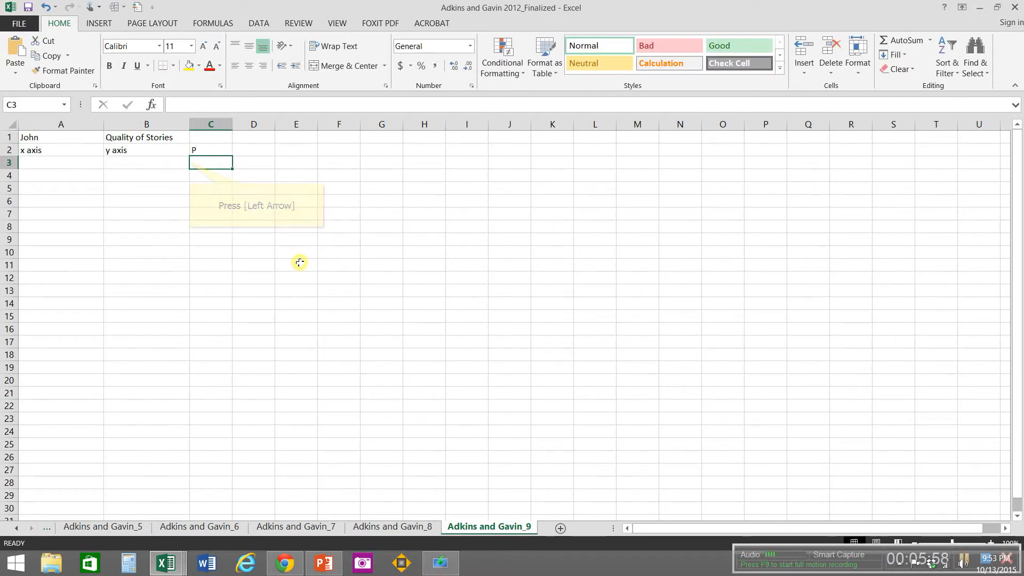
key(Left)
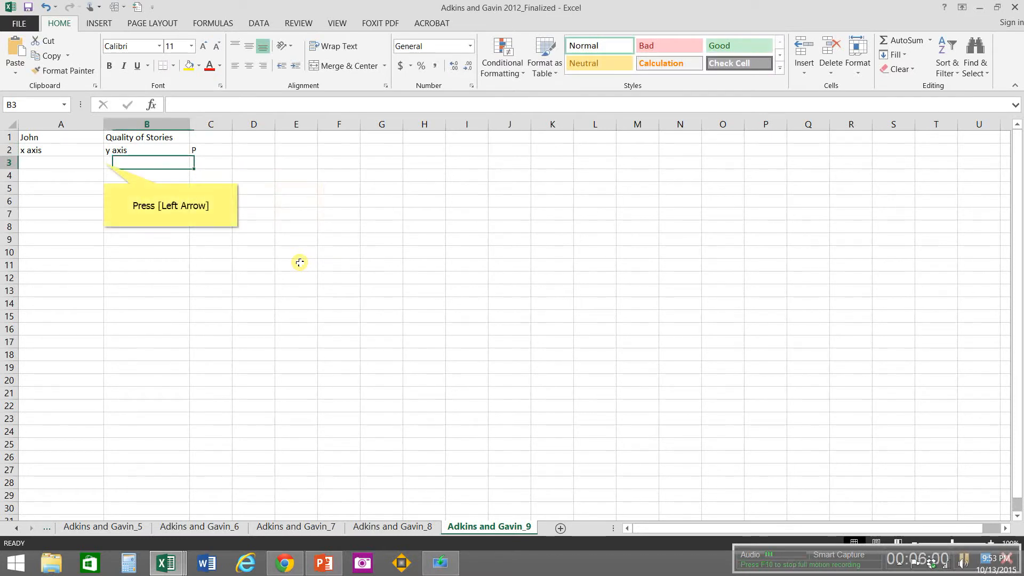
key(Left)
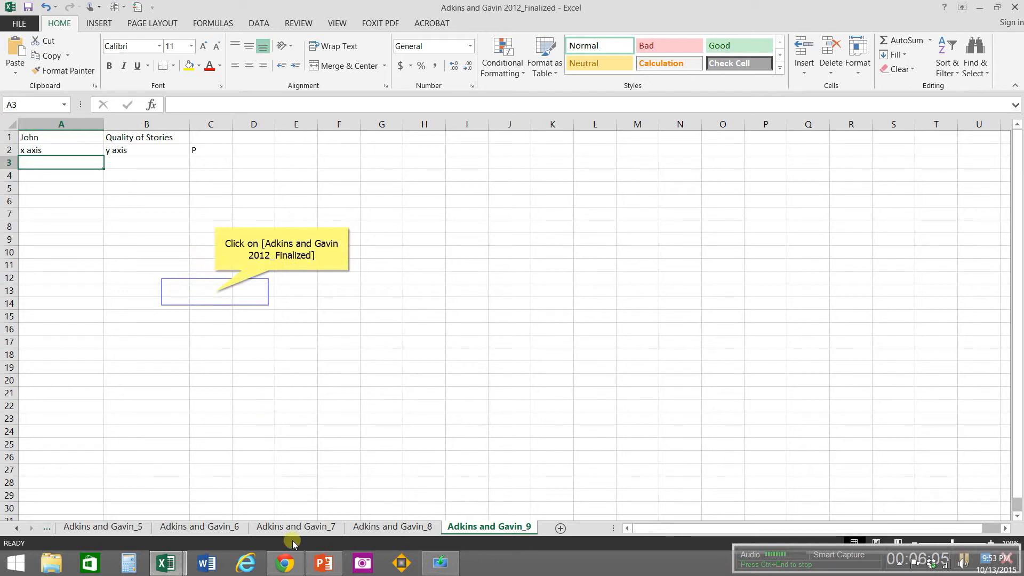
click(215, 292)
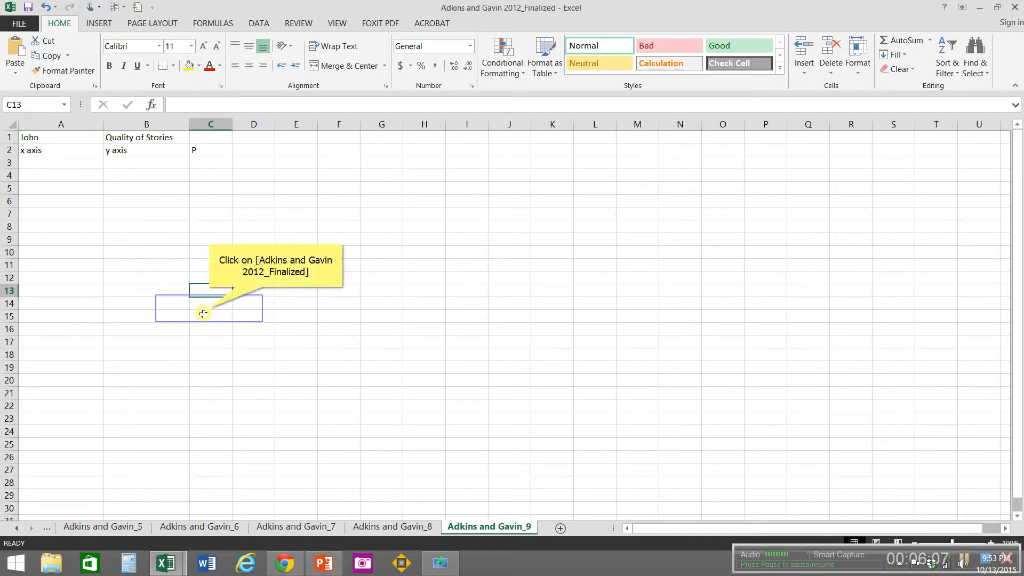
click(209, 308)
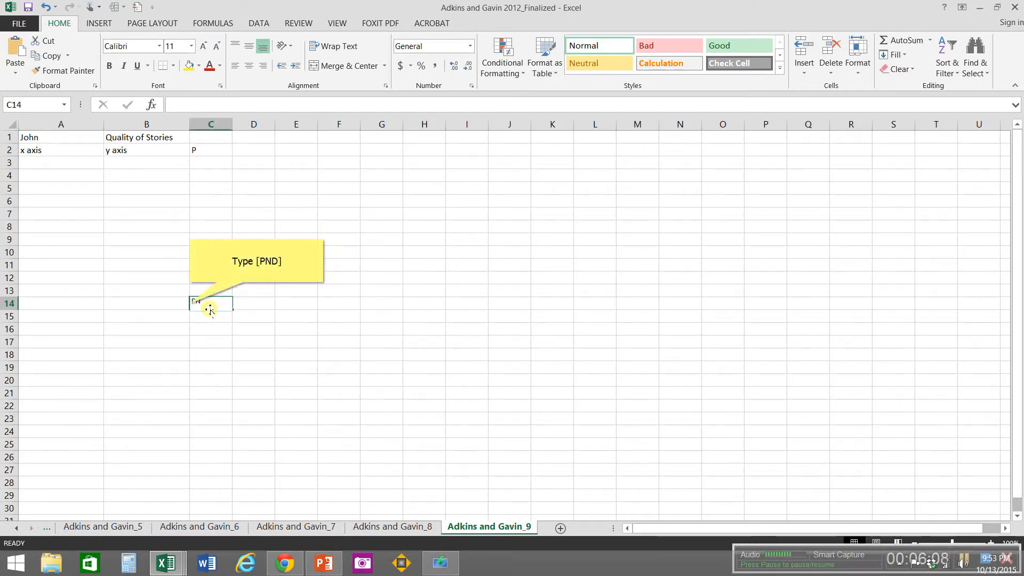
text(PND)
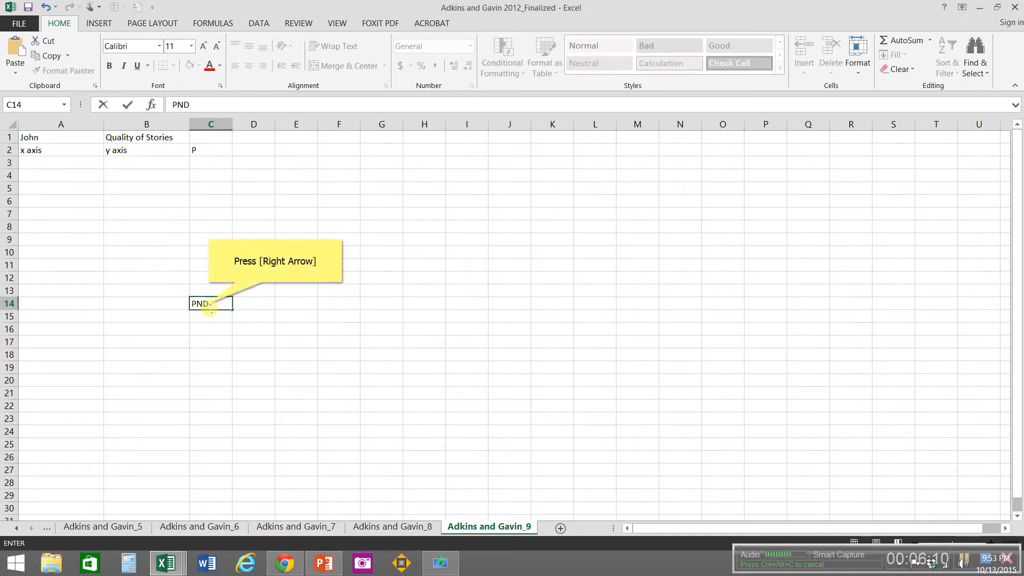
key(Right)
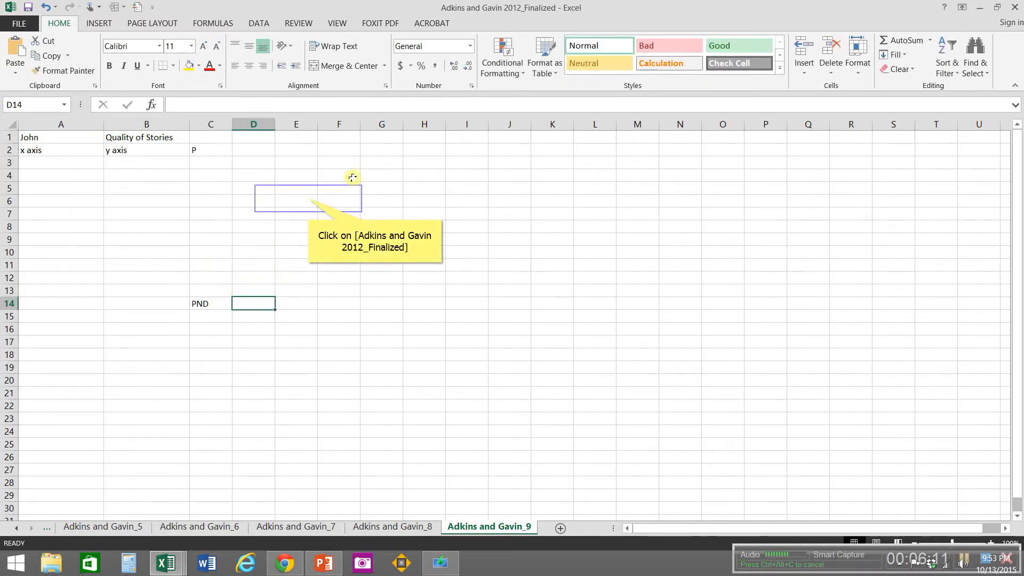
Step: Enter the color key text Baseline = green in cell E6
click(308, 198)
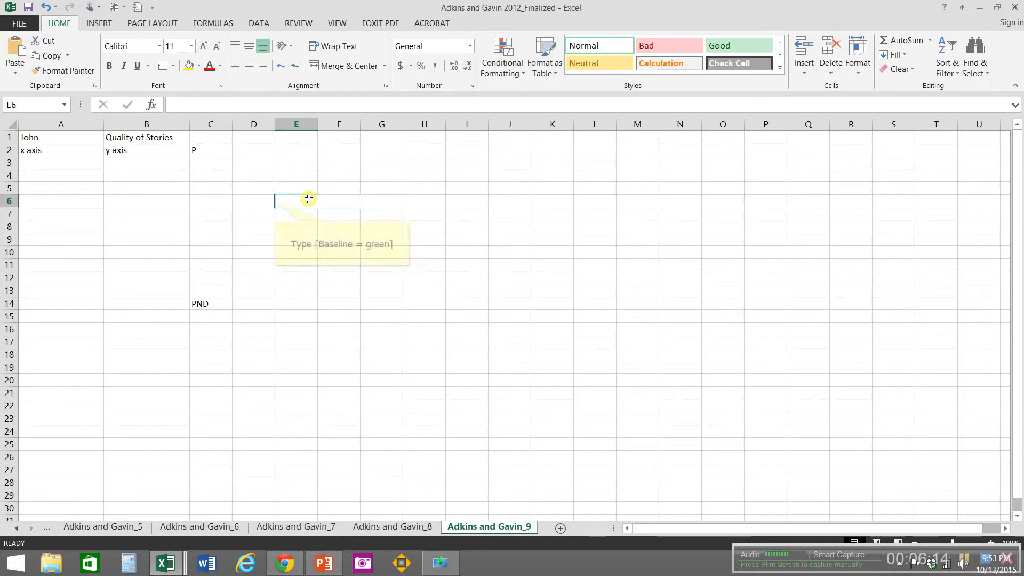
text(Baseline = gr)
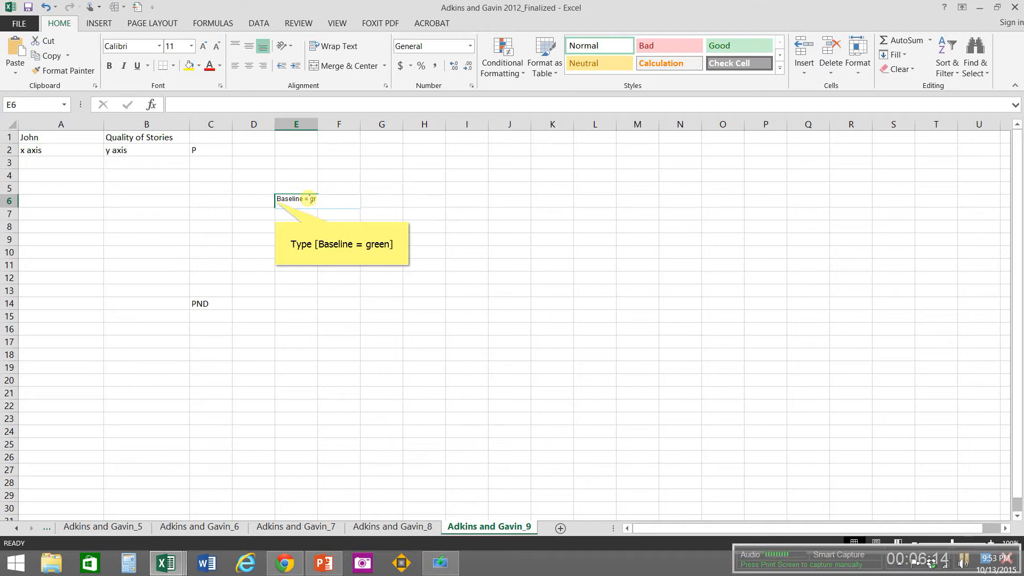
text(een)
key(Return)
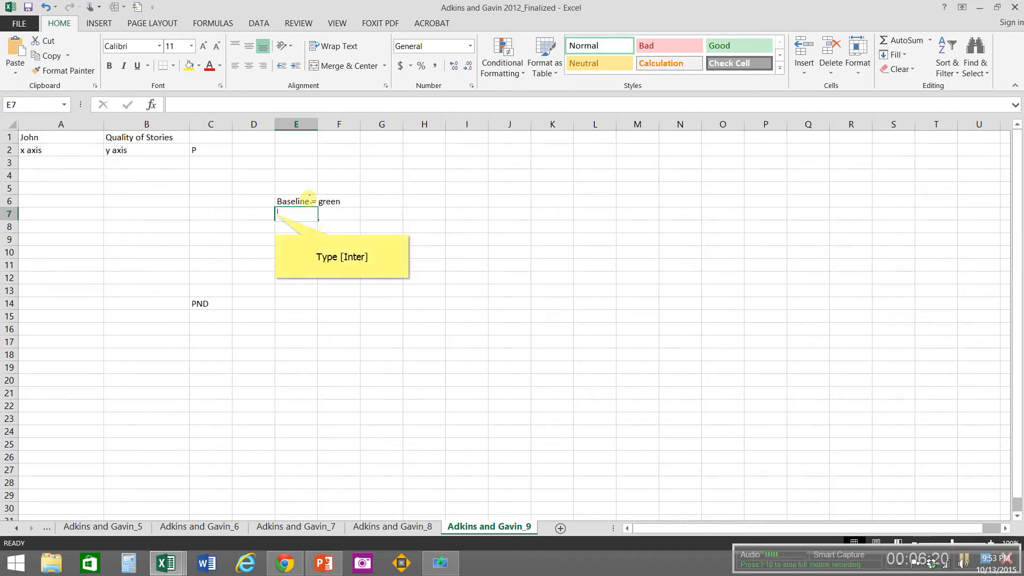
text(Inter)
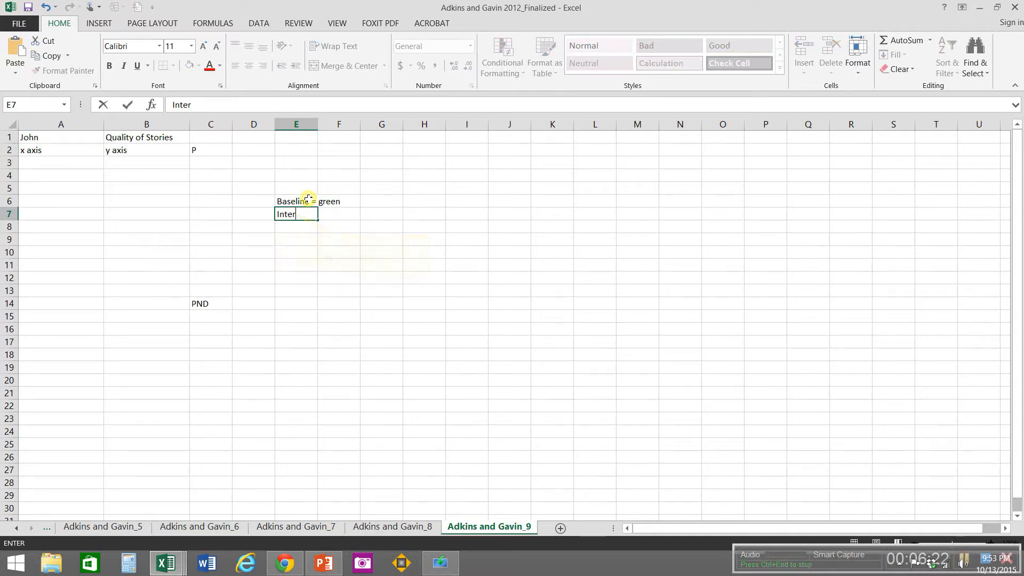
key(BackSpace)
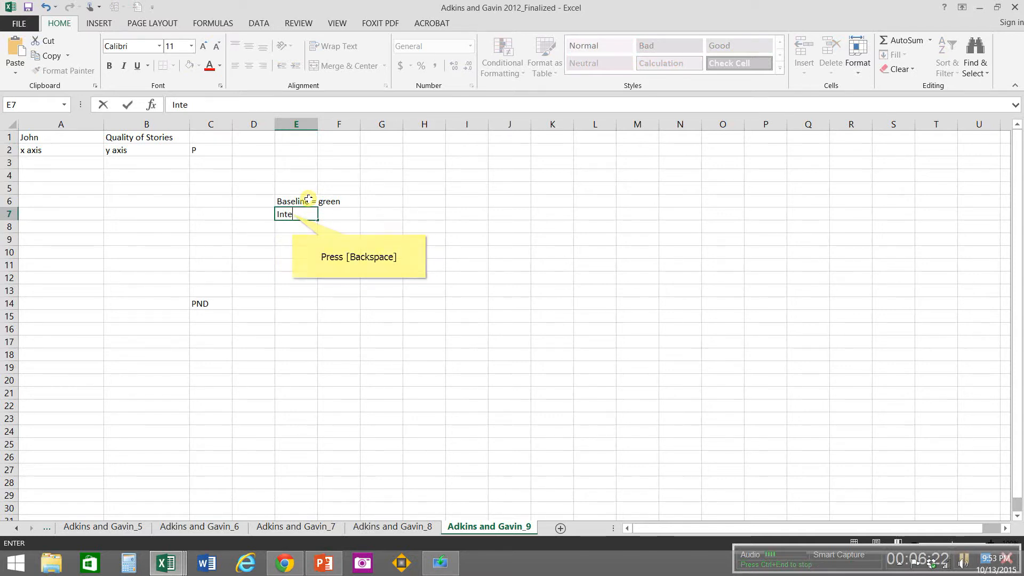
key(BackSpace)
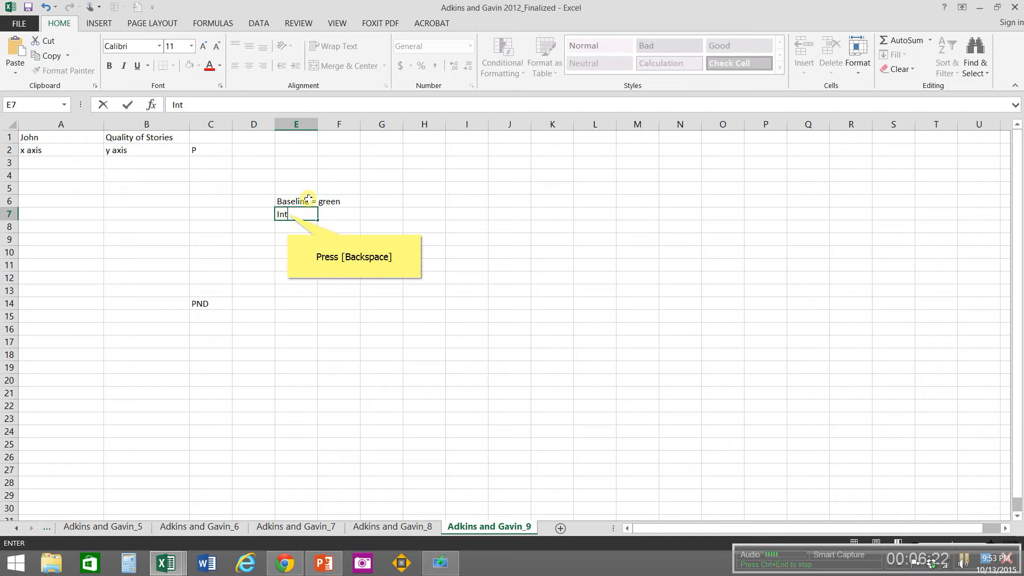
key(BackSpace)
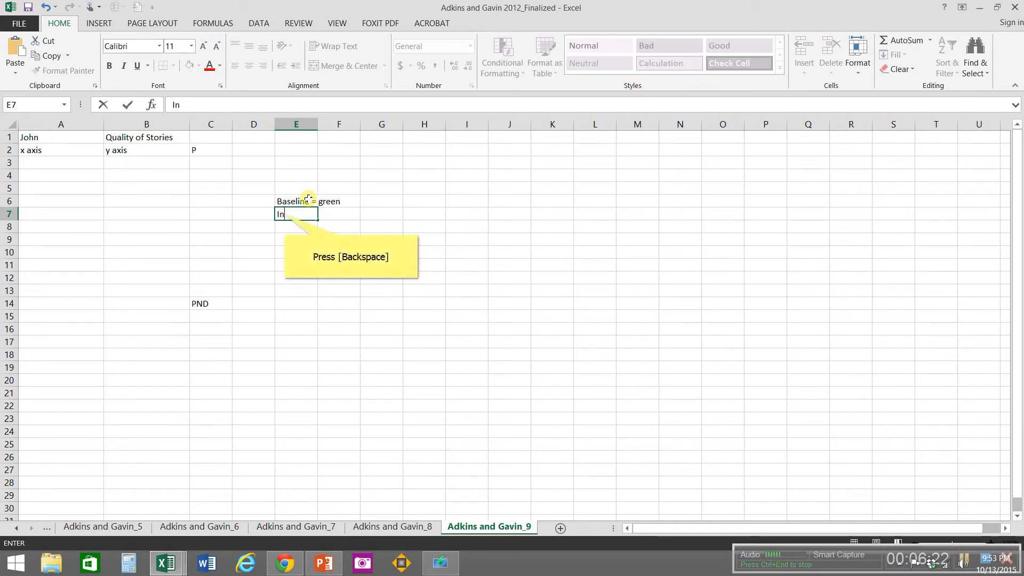
key(BackSpace)
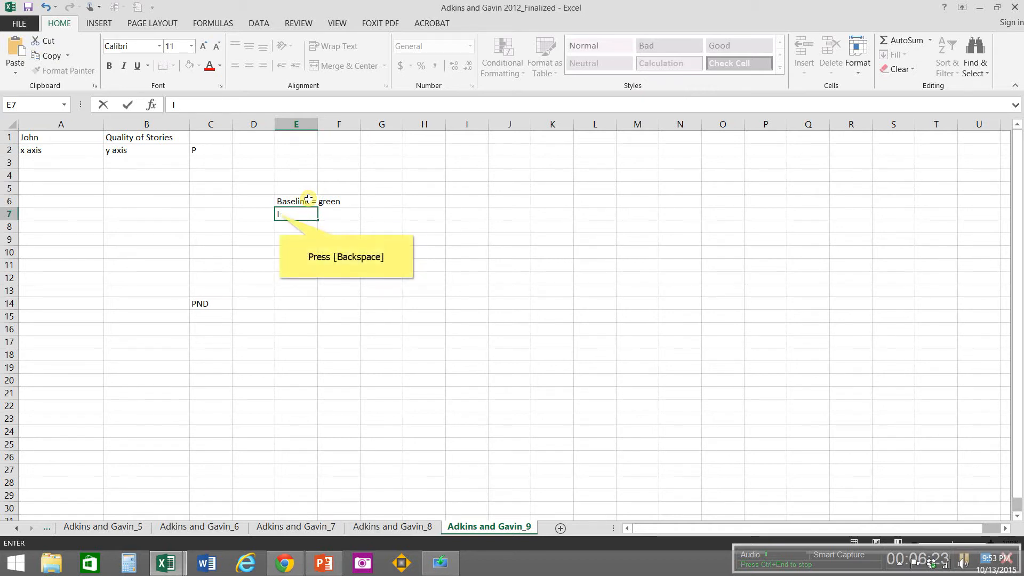
key(BackSpace)
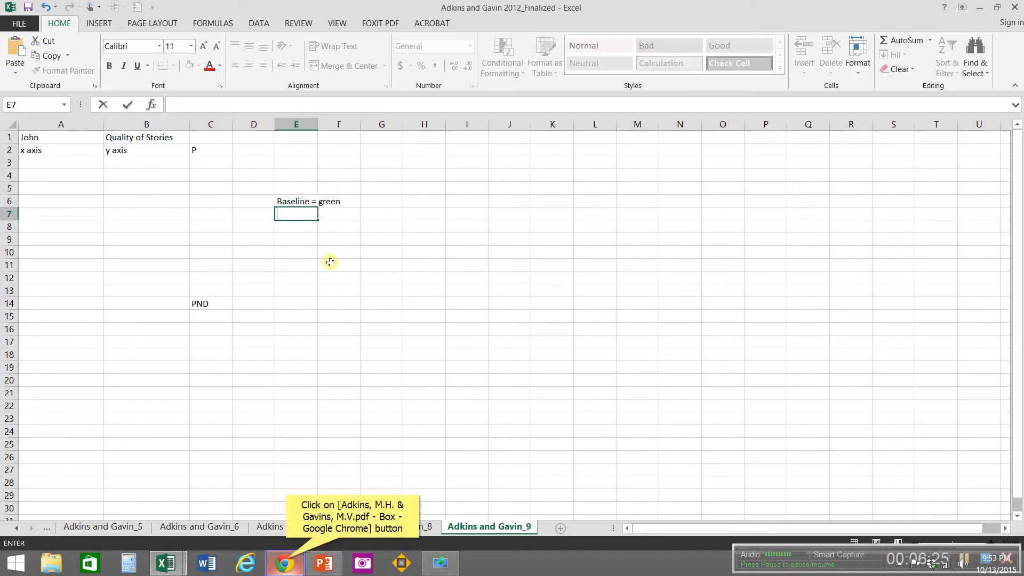
Step: Check the Figure 3 phase labels in the article PDF in Chrome, and enter Postintervention = black in E7 of the Excel Finalized workbook
click(292, 557)
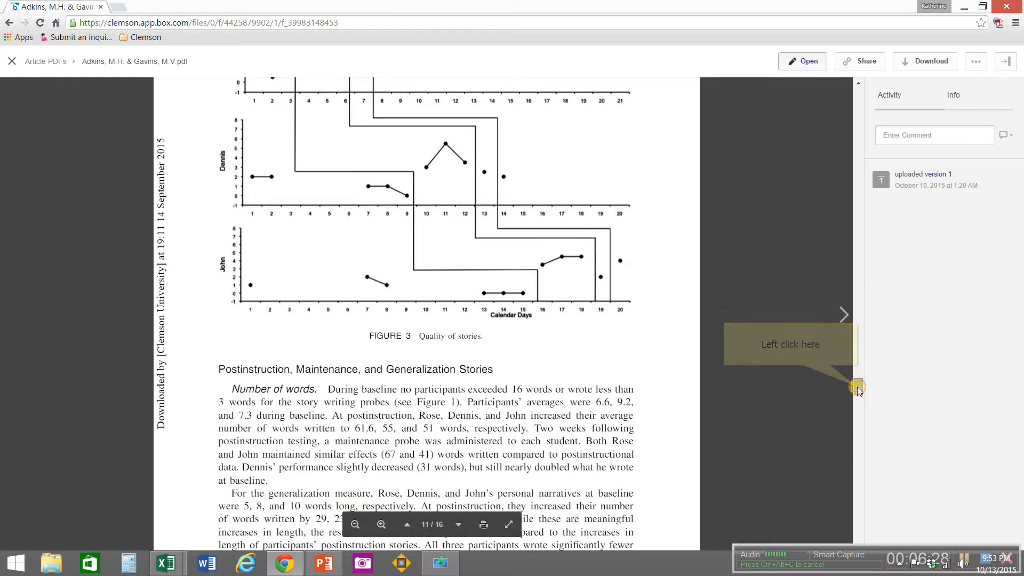
drag(856, 386, 859, 378)
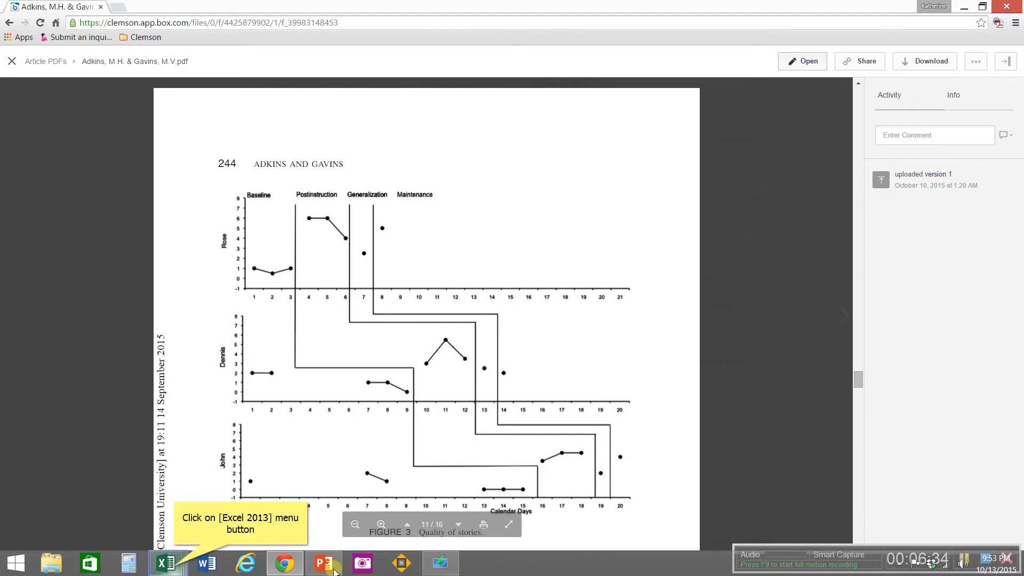
click(175, 568)
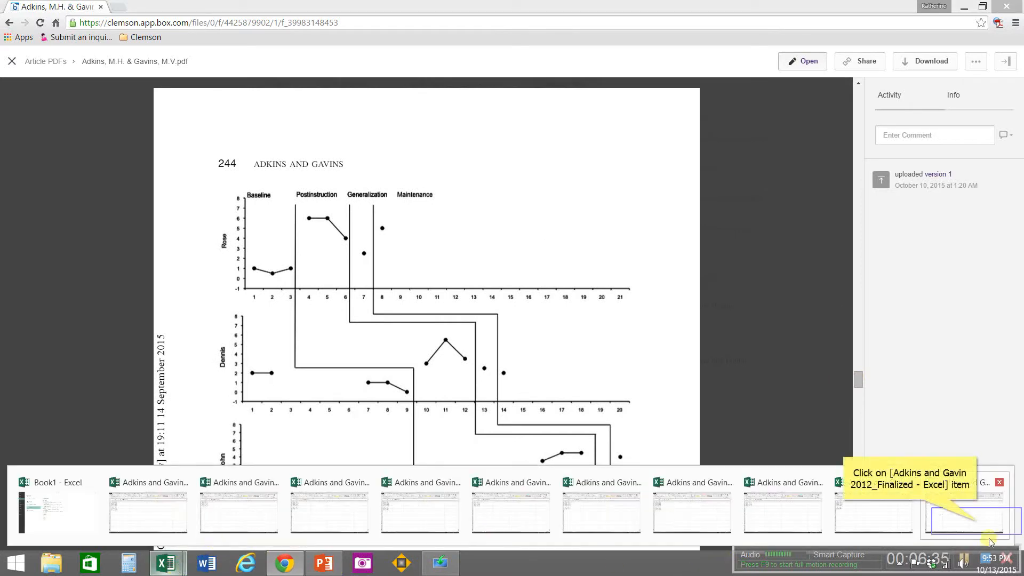
click(979, 526)
text(Posti)
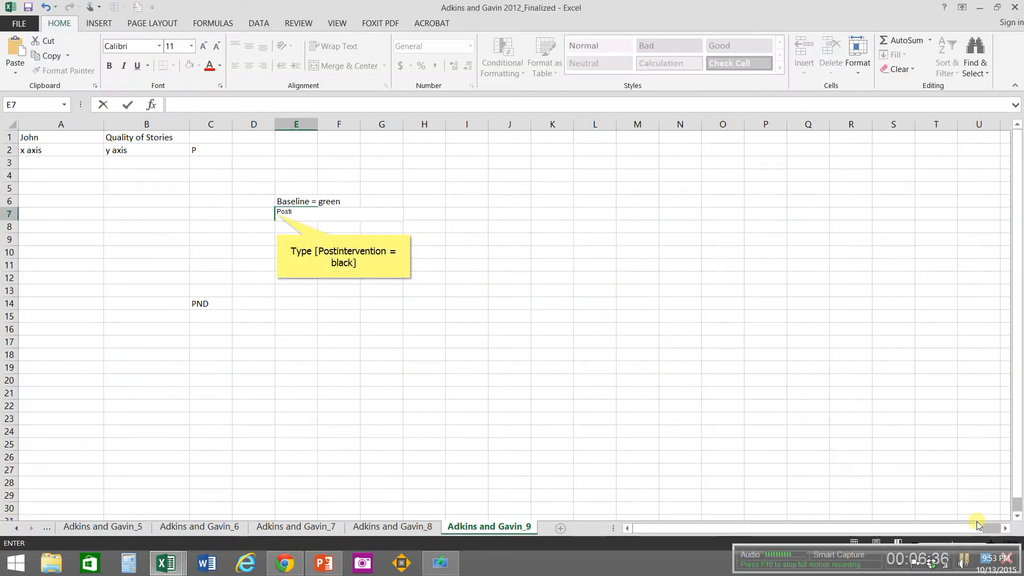
text(nterv)
text(ention = blac)
text(k)
key(Return)
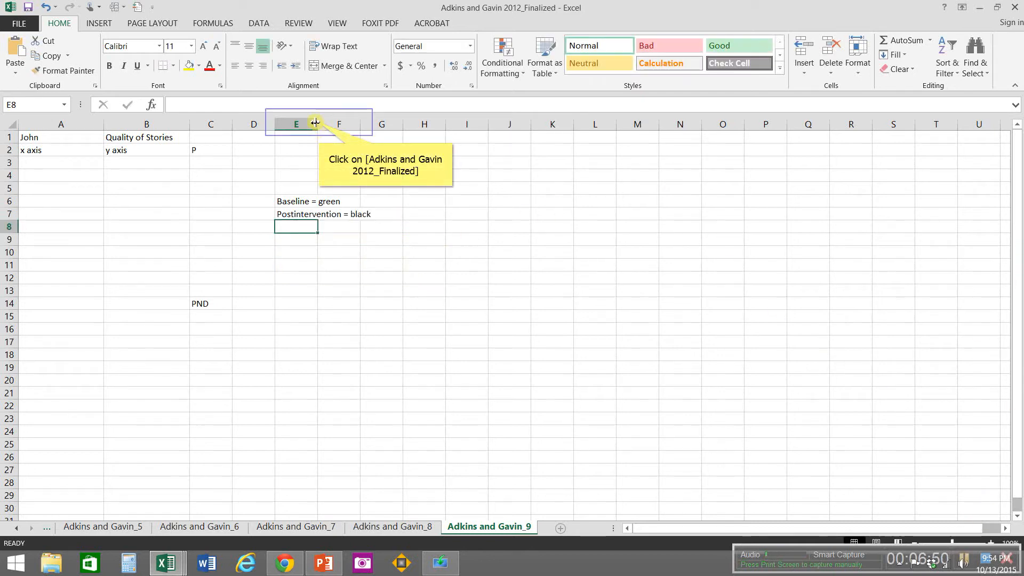
Step: Widen column E to about triple width and color the Baseline = green text in E6 with the standard Green font color
drag(319, 124, 404, 139)
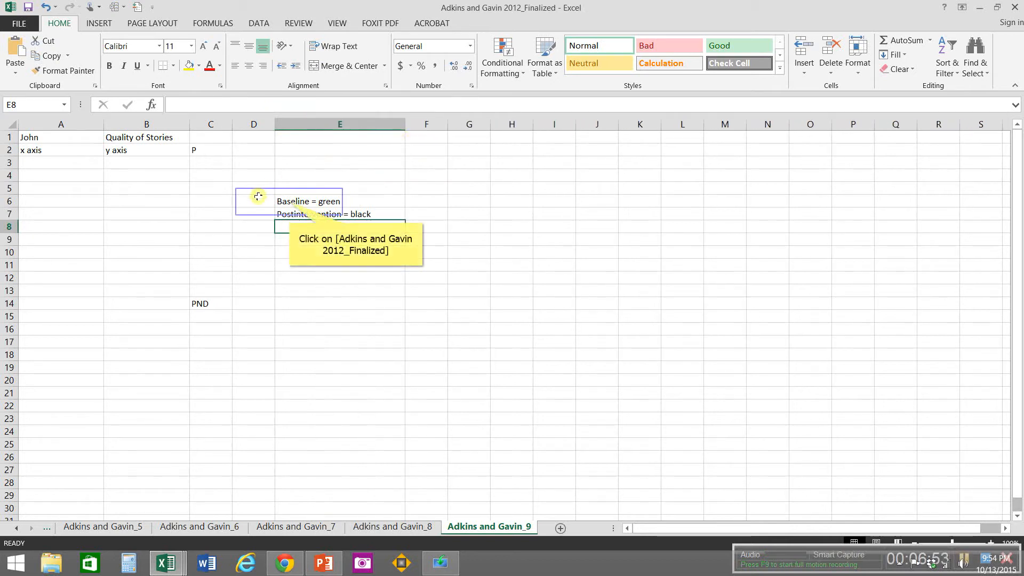
click(288, 202)
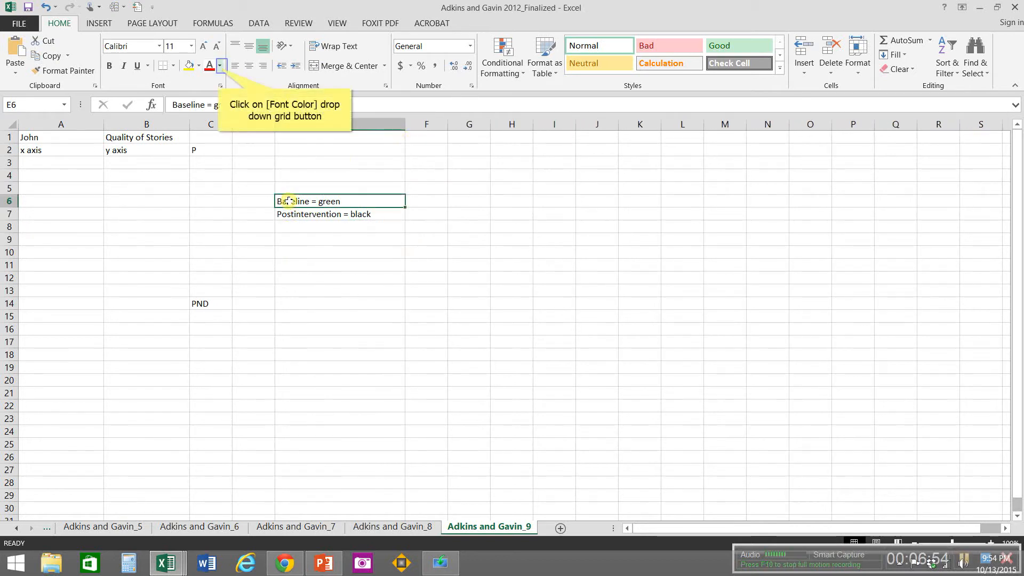
click(219, 67)
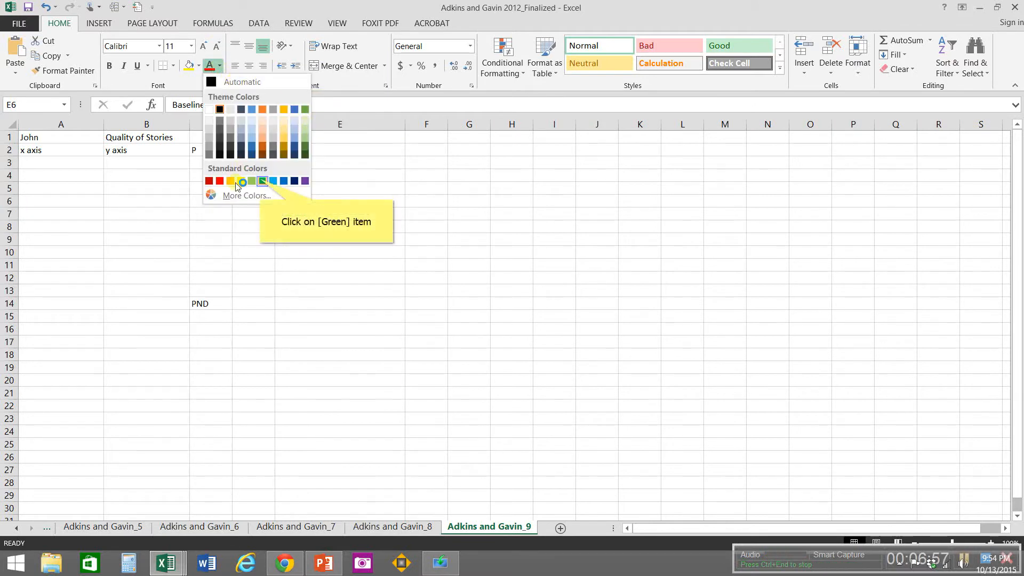
click(261, 181)
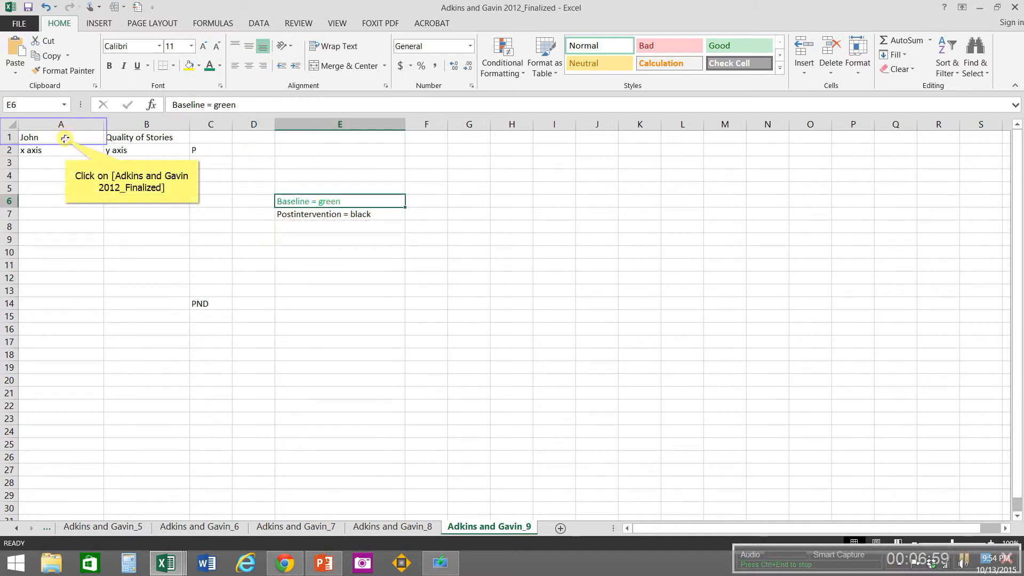
Step: Copy the label block A1:E14 from the Adkins and Gavin_9 sheet and paste it at A1 of the _8, _7, _6 and _5 sheets
drag(65, 139, 357, 303)
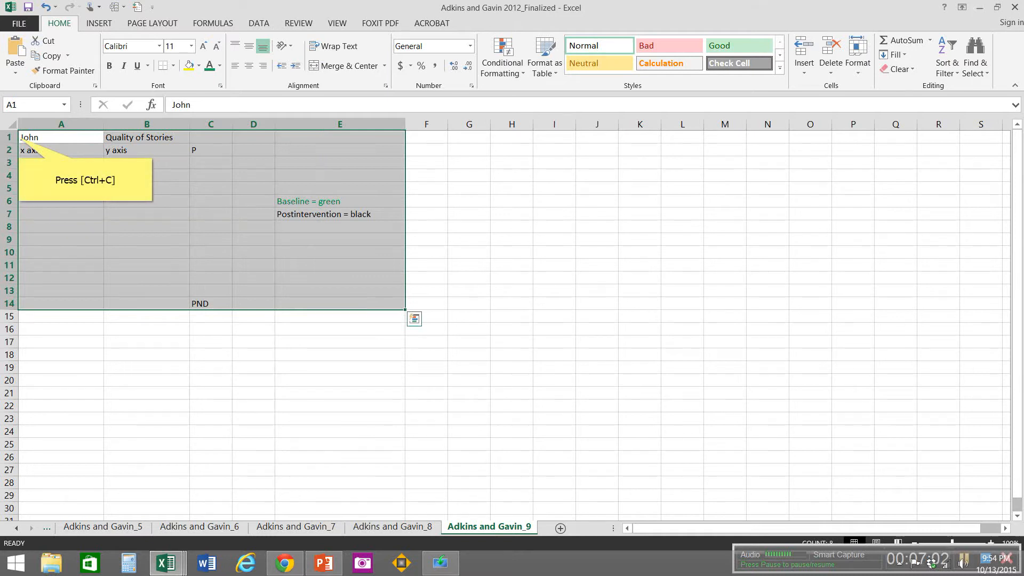
key(ctrl+c)
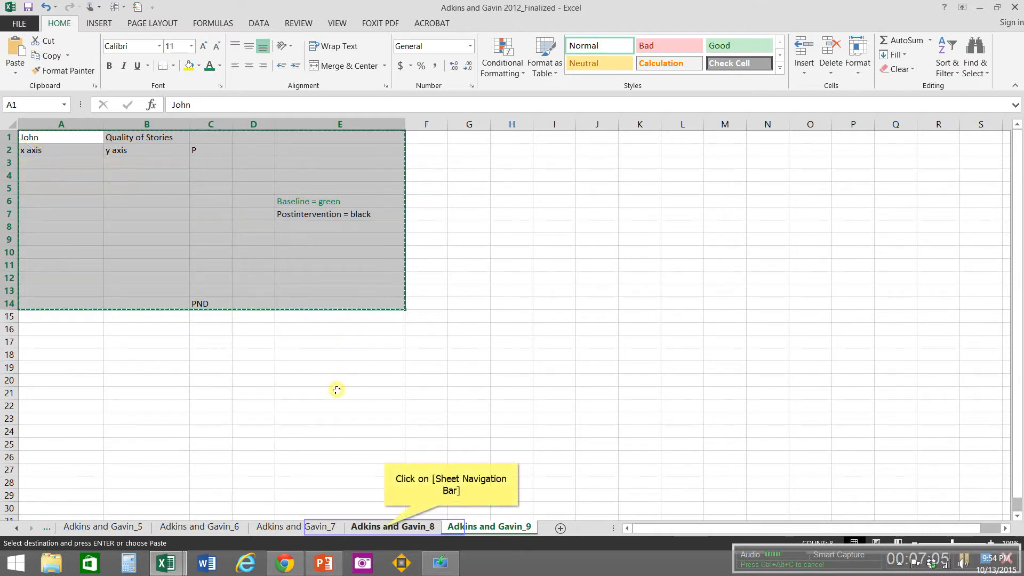
click(385, 527)
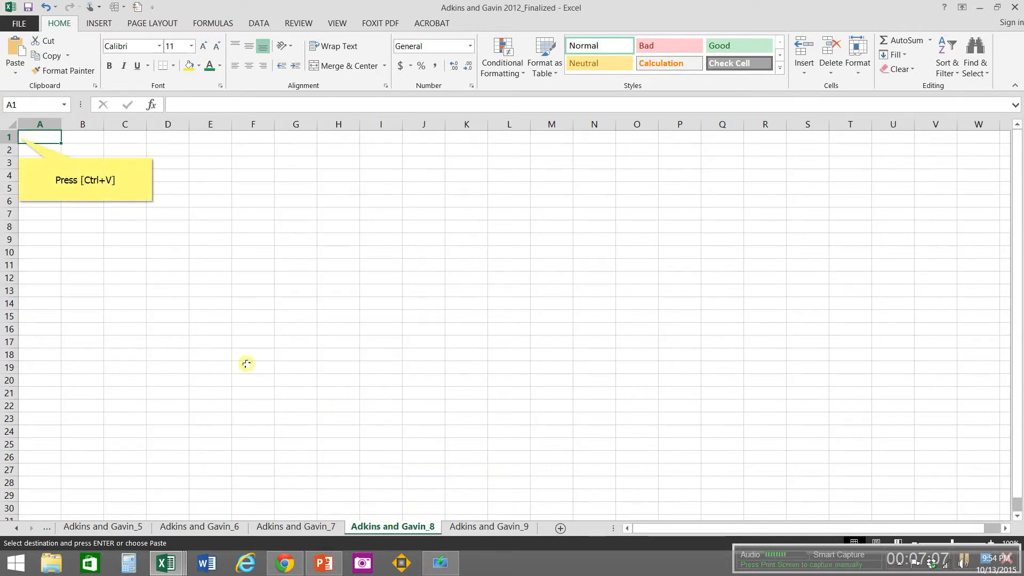
key(ctrl+v)
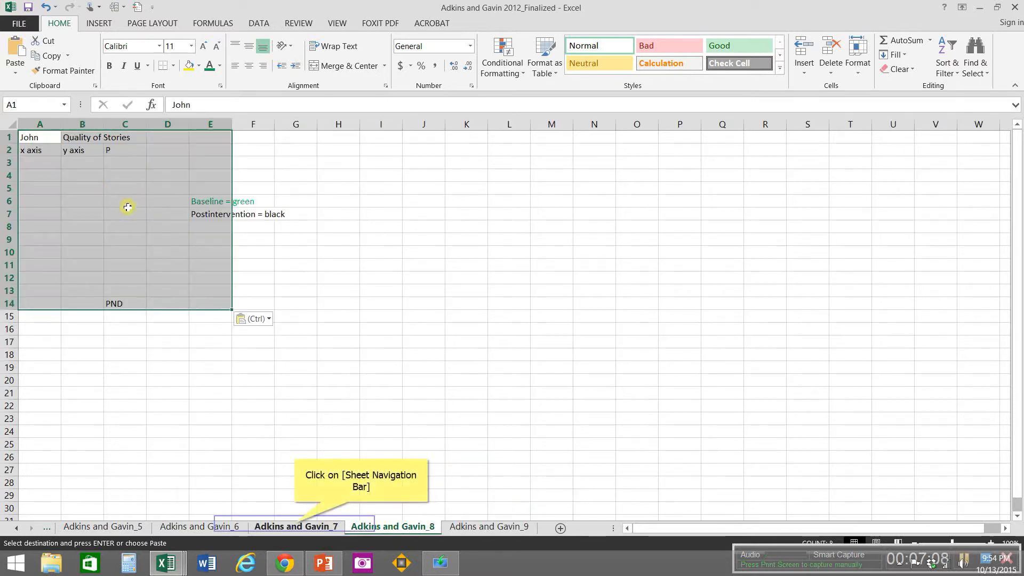
click(295, 525)
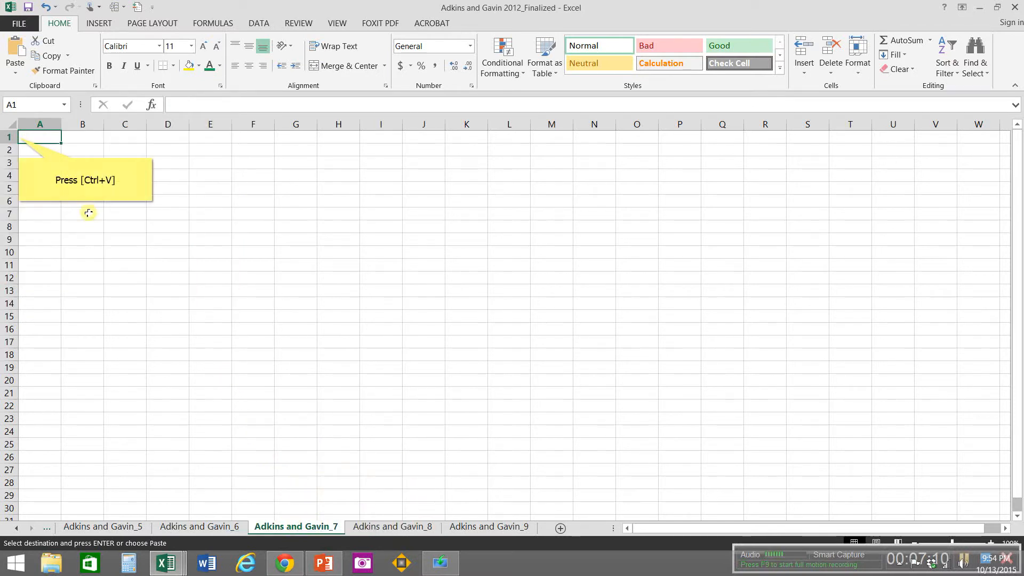
key(ctrl+v)
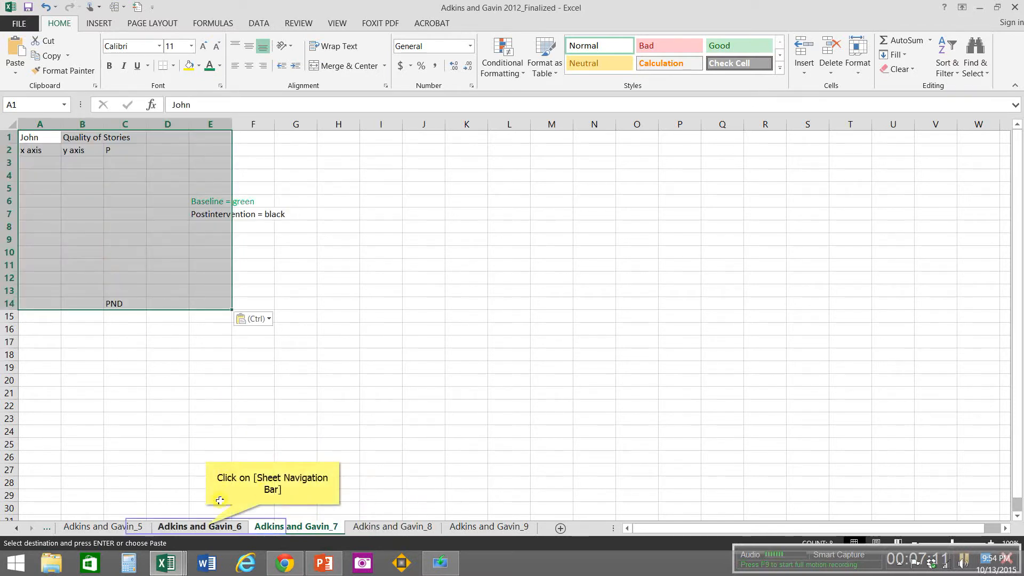
click(206, 527)
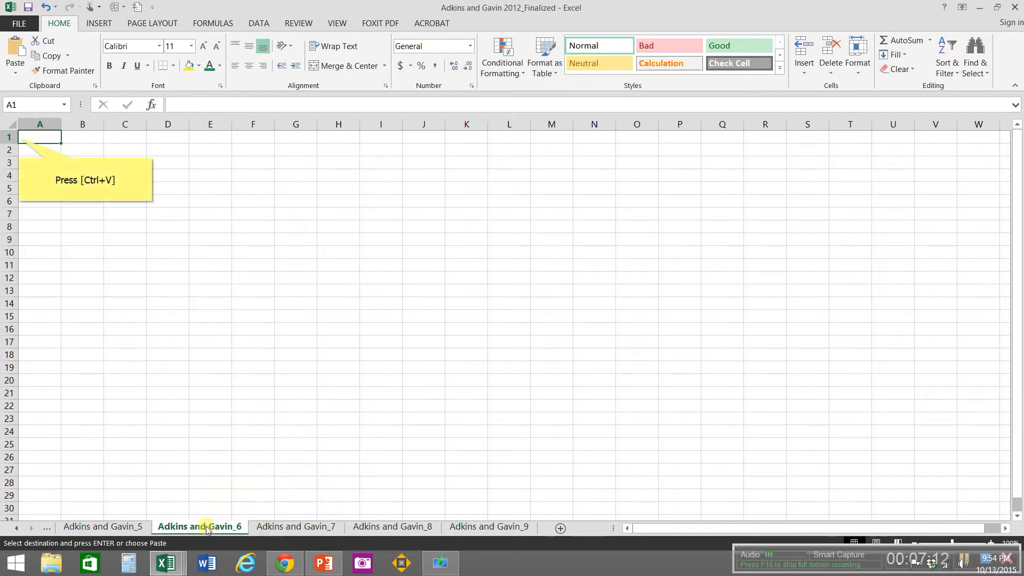
key(ctrl+v)
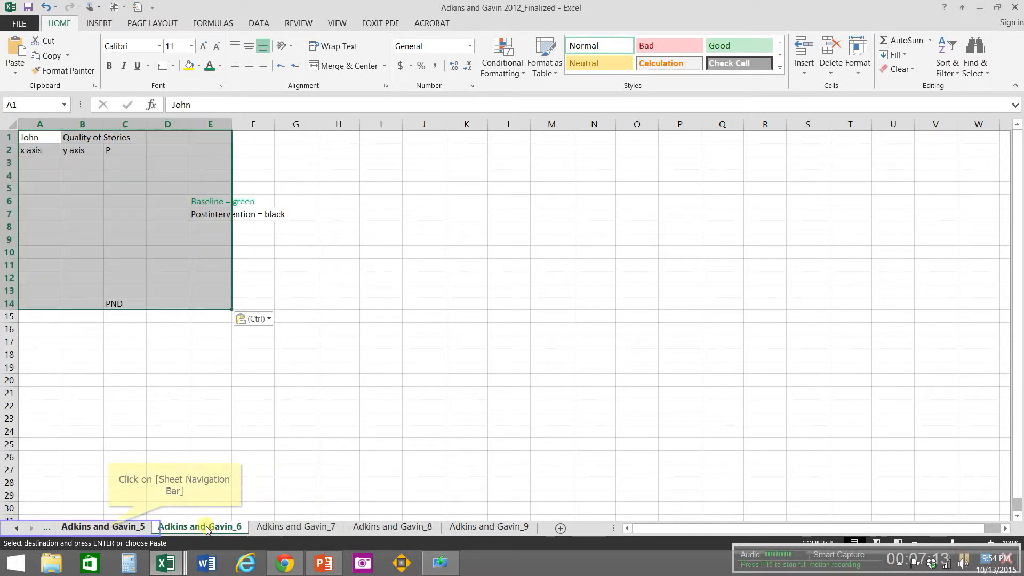
click(109, 526)
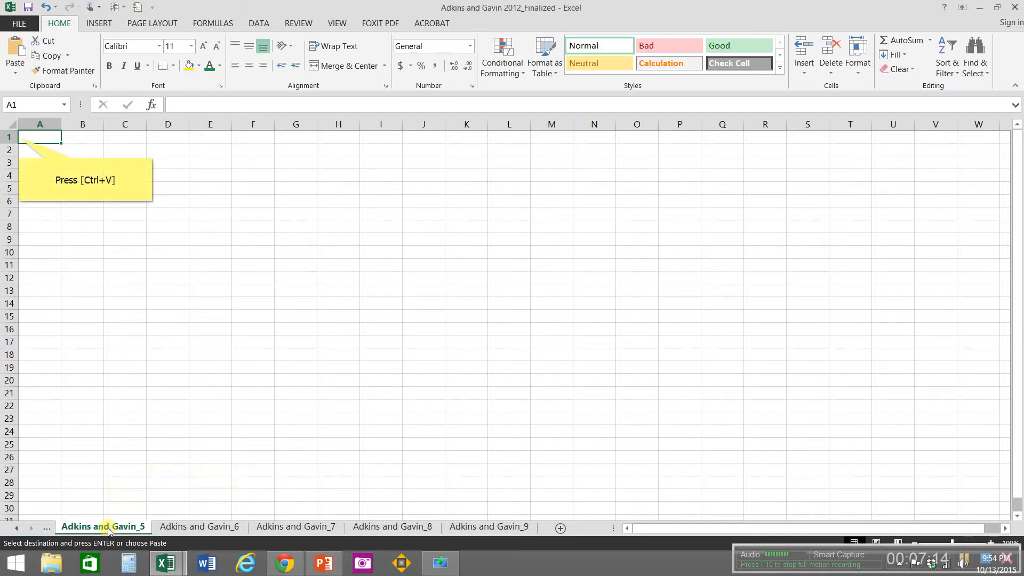
key(ctrl+v)
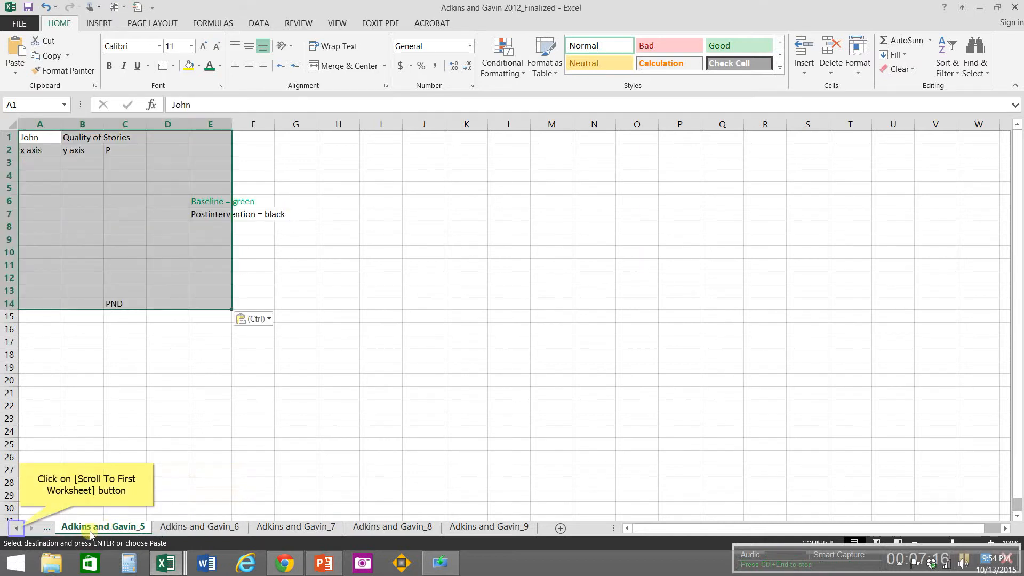
Step: Paste the copied label block at A1 of the Adkins and Gavin_4 and Adkins and Gavin_3 sheets
click(20, 528)
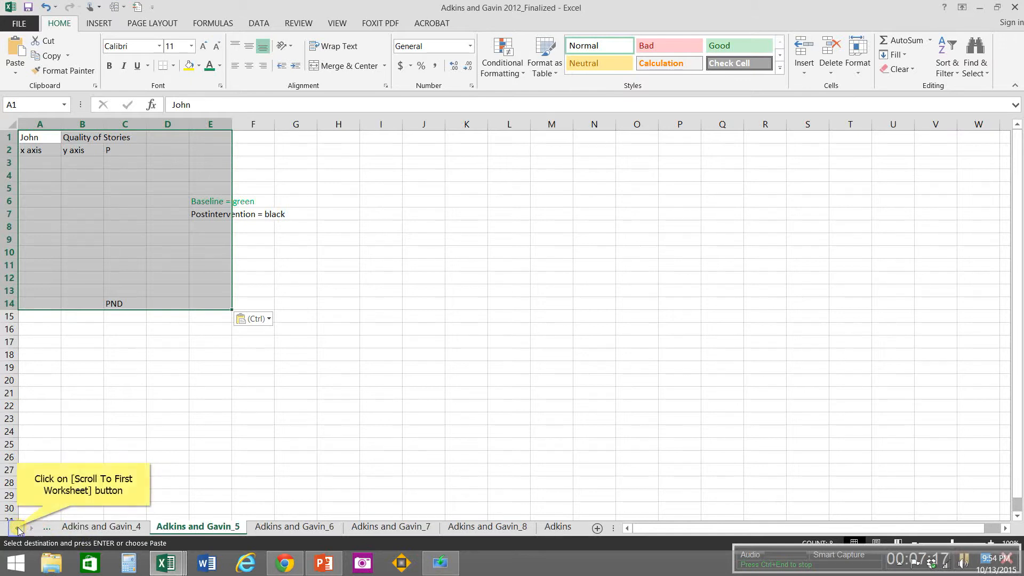
click(18, 529)
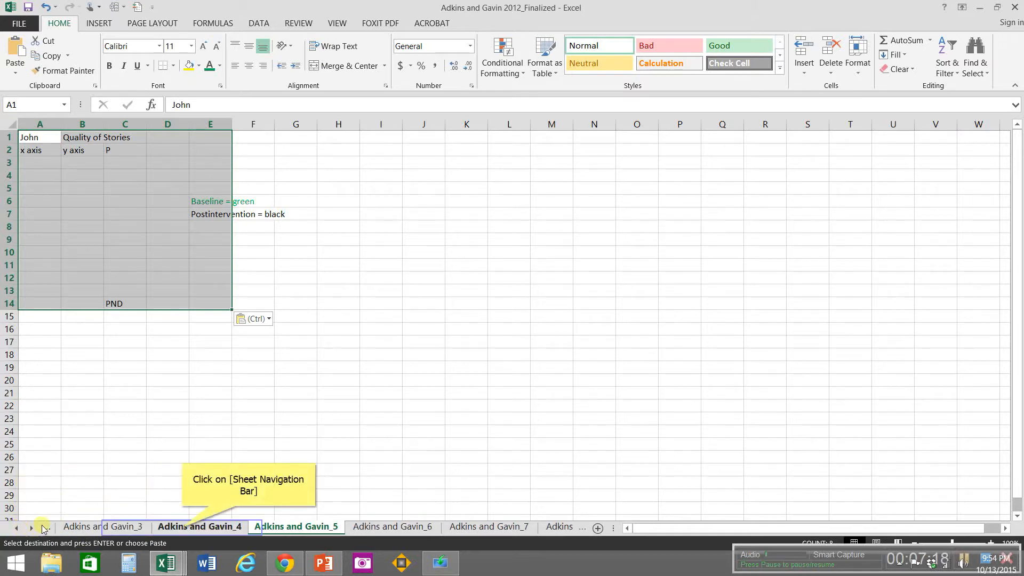
click(183, 528)
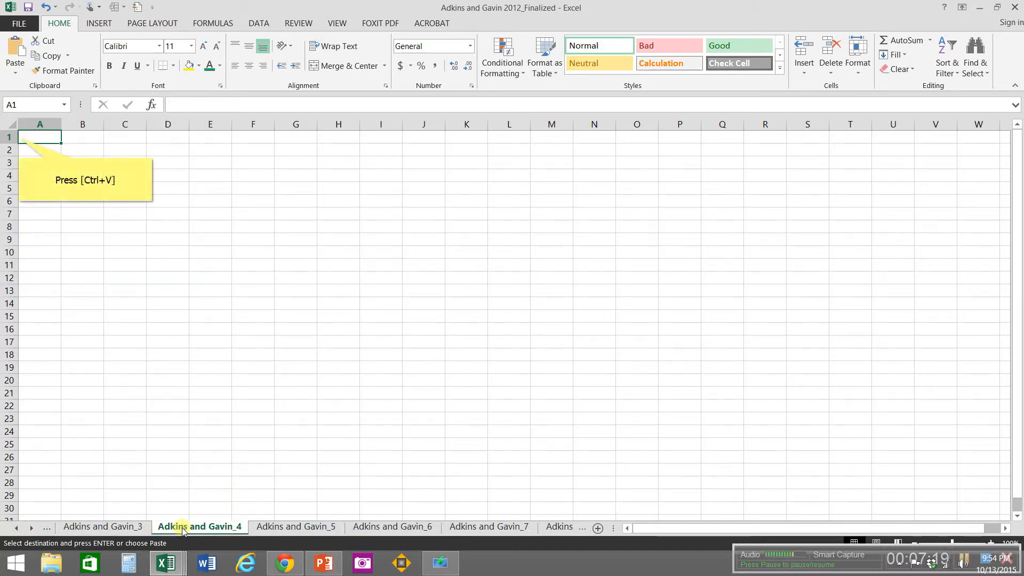
text(John	Quality of Stories x axis	y axis	P Baseline = green Postintervention = black PND)
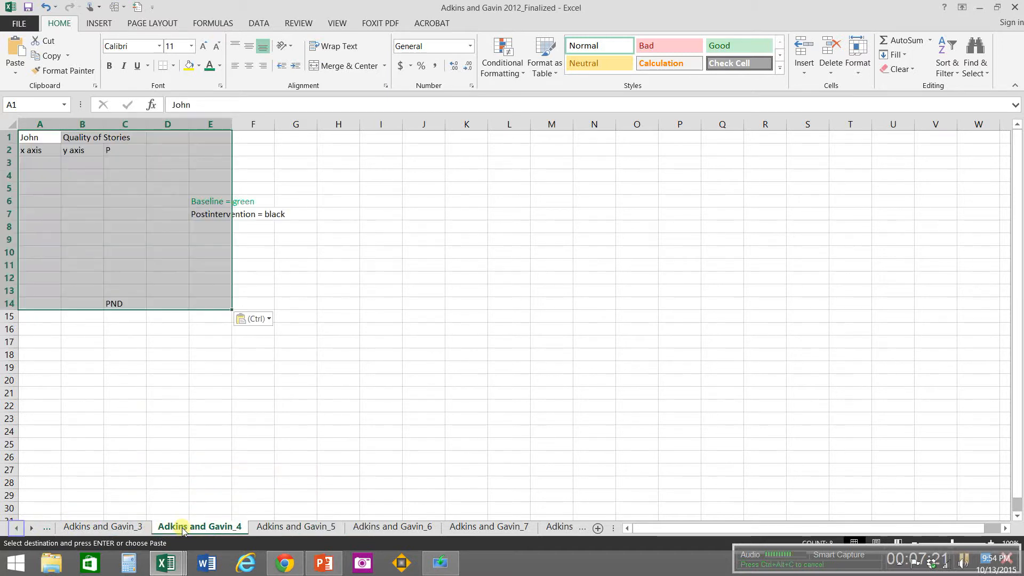
click(16, 531)
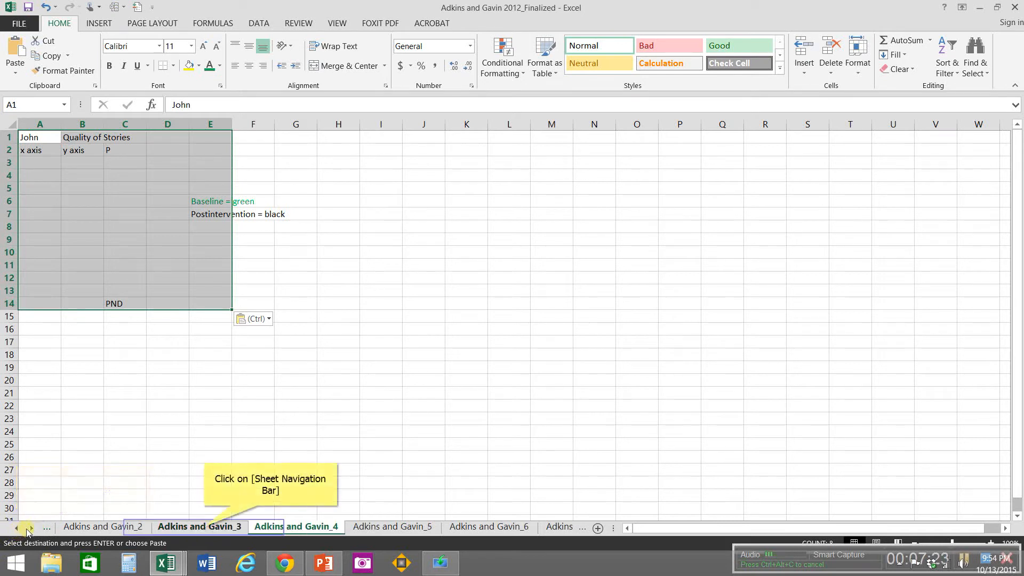
click(204, 526)
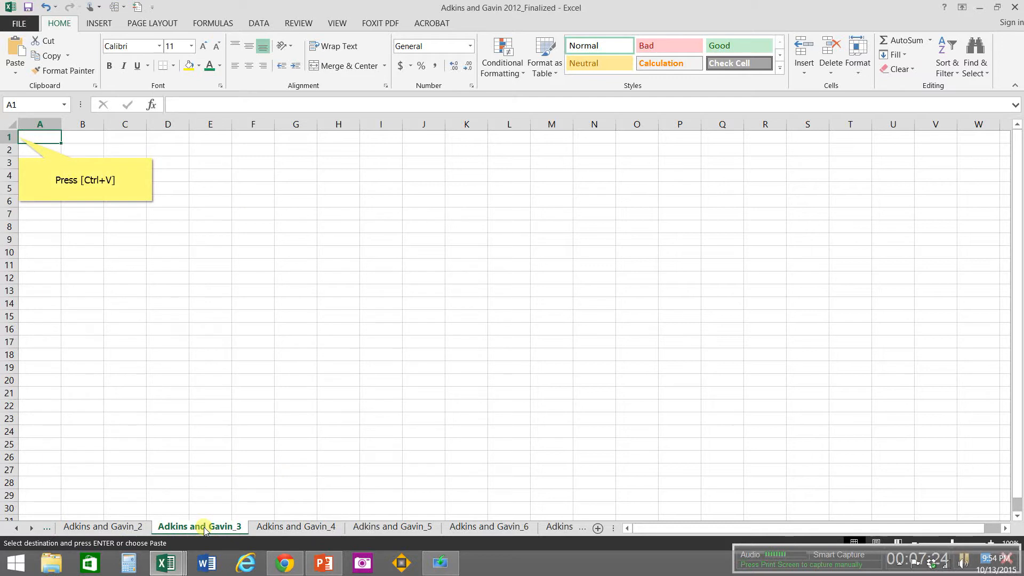
key(ctrl+v)
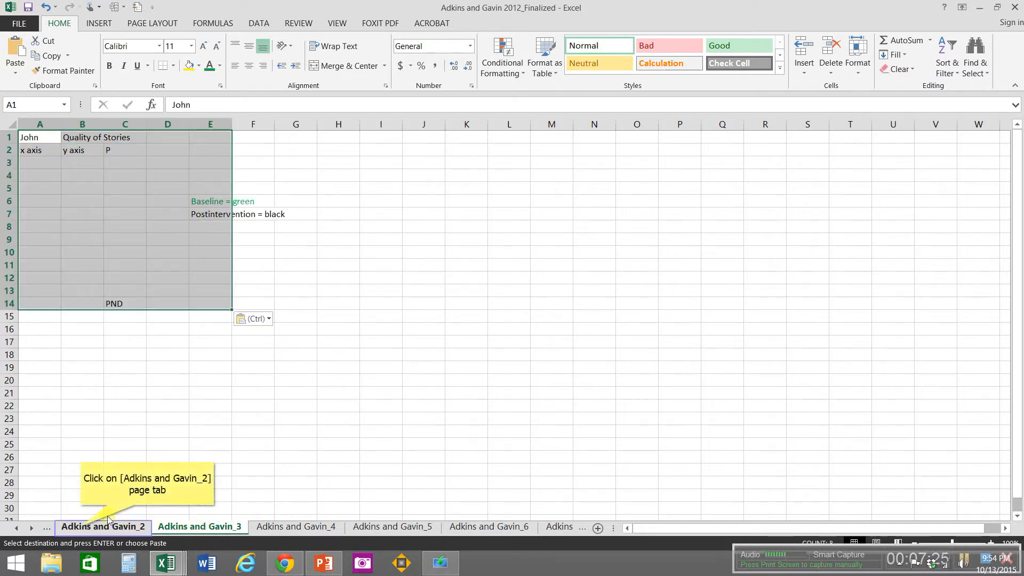
Step: Paste the copied label block at A1 of the Adkins and Gavin_2 and Adkins and Gavin_1 sheets
click(81, 528)
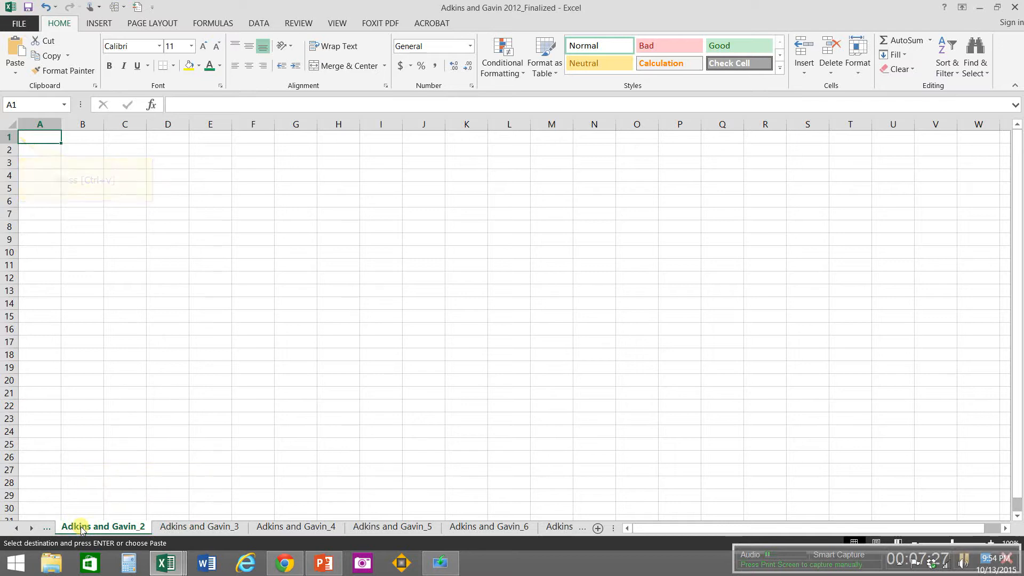
key(ctrl+v)
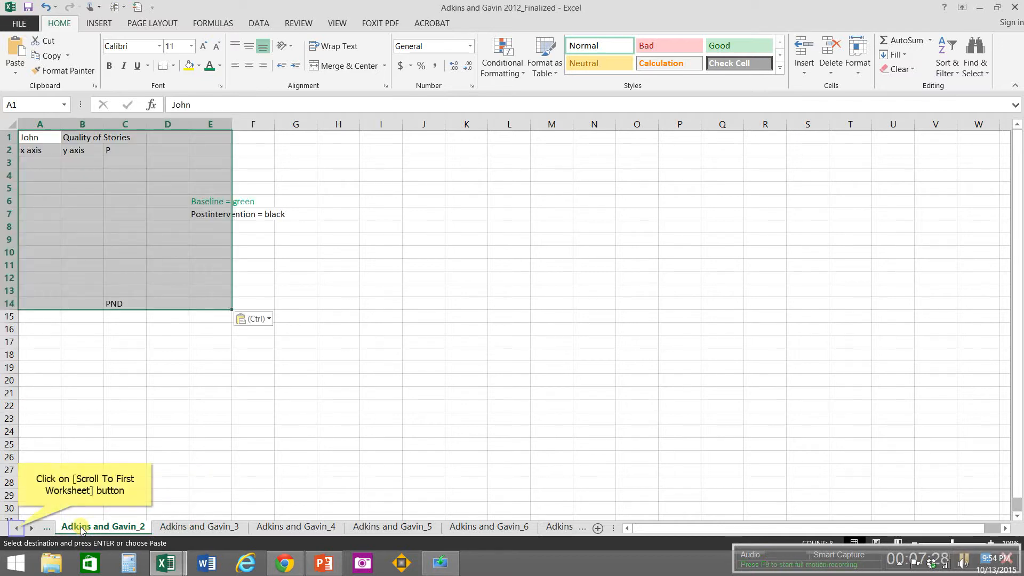
click(18, 528)
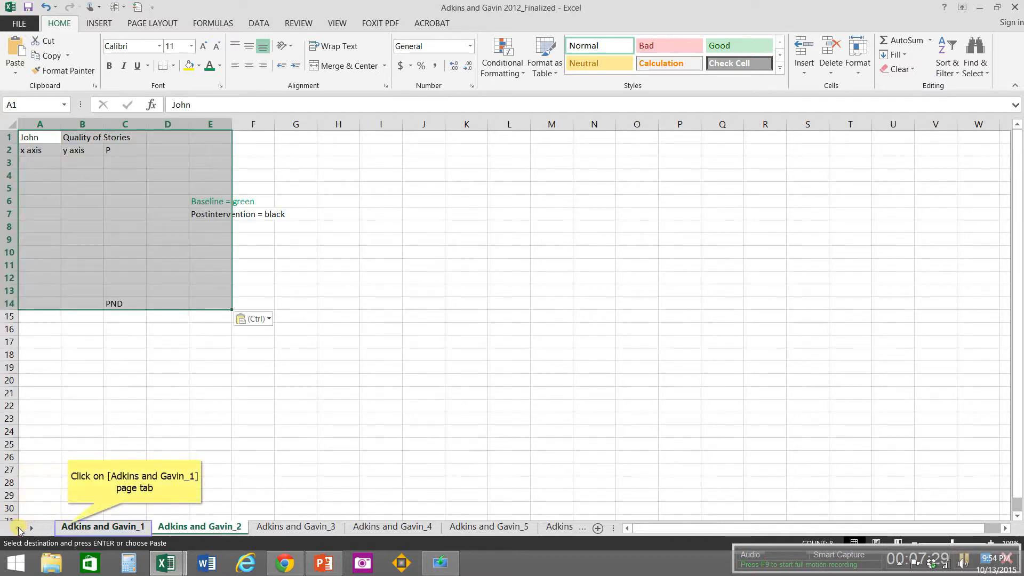
click(68, 528)
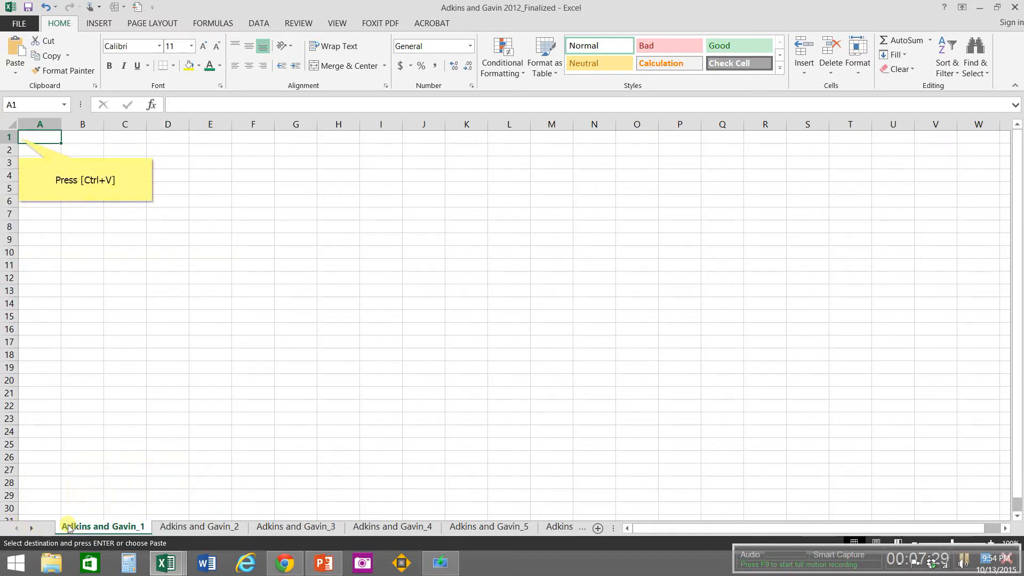
key(ctrl+v)
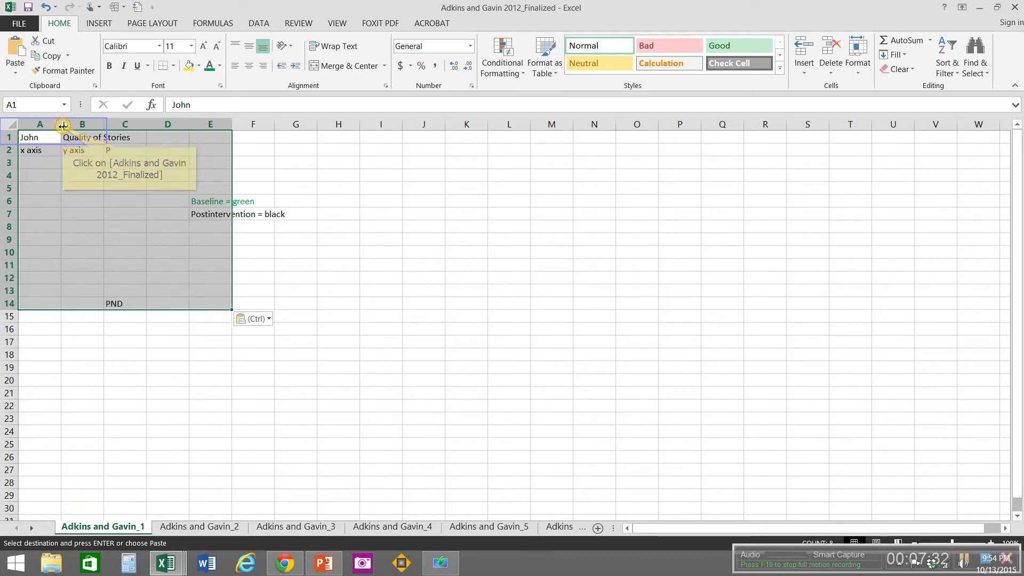
Step: Widen columns A and B to about double and column E to about triple width on the Adkins and Gavin_1 sheet
drag(63, 126, 190, 124)
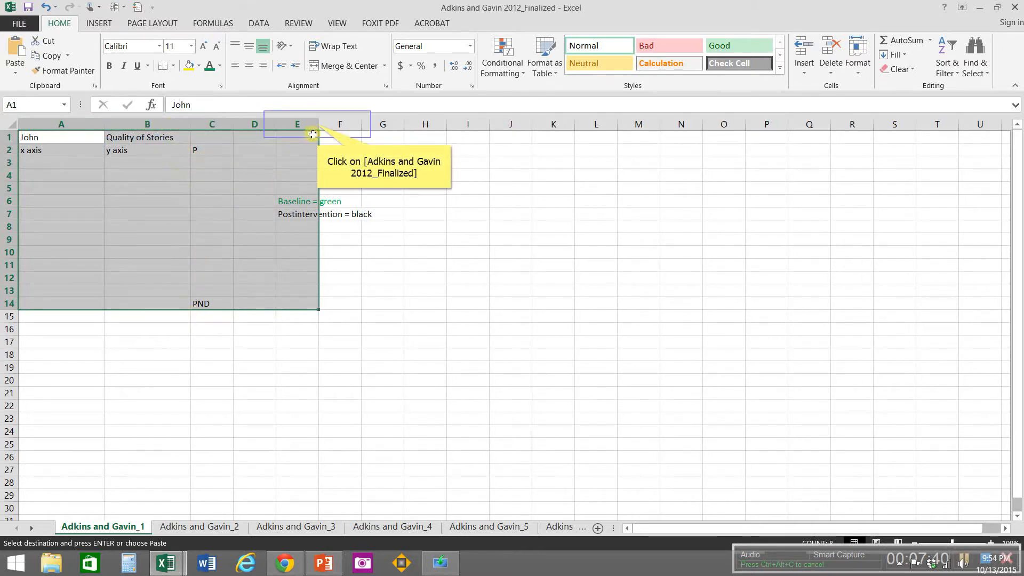
drag(318, 124, 372, 124)
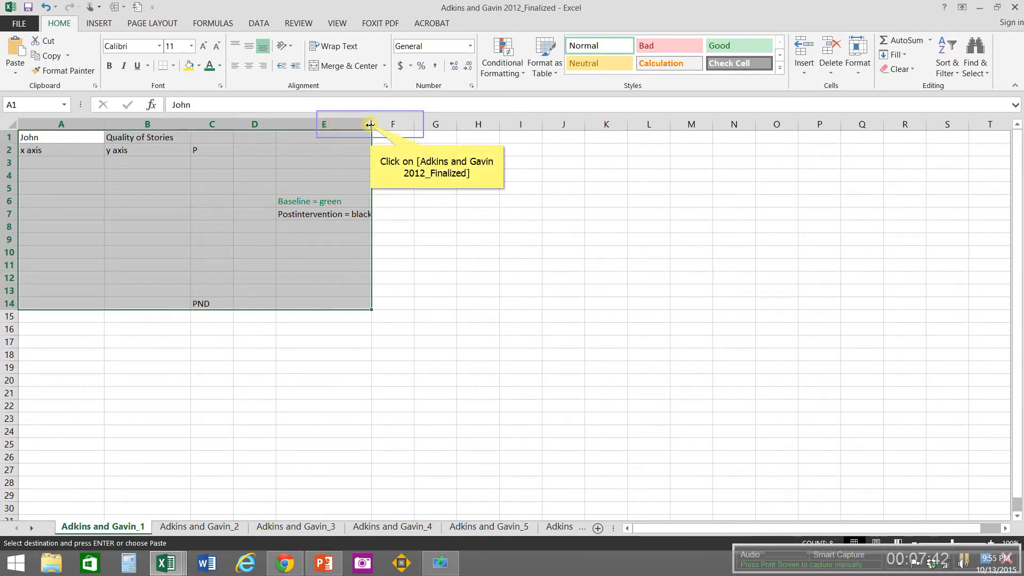
drag(370, 125, 414, 145)
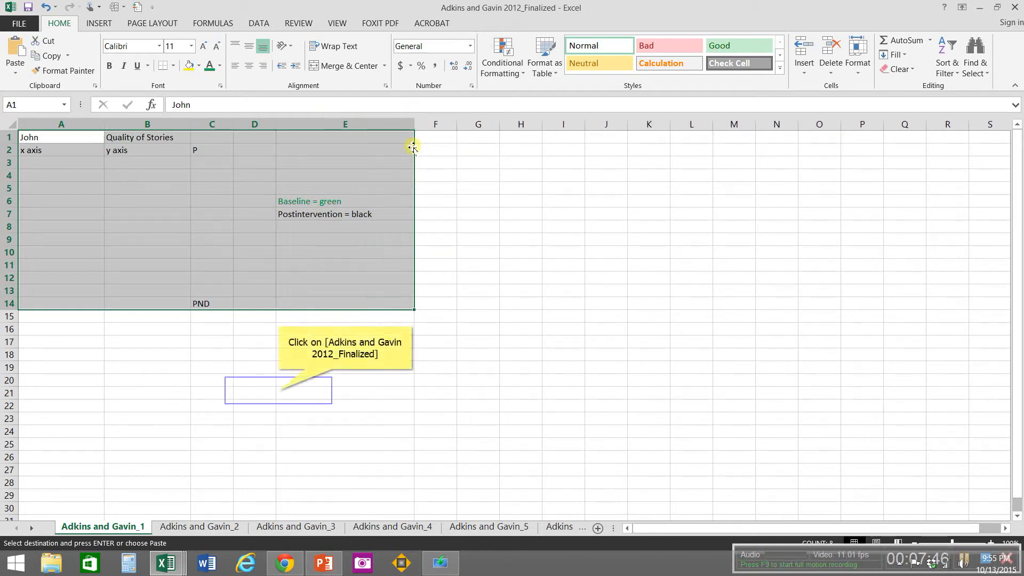
click(278, 390)
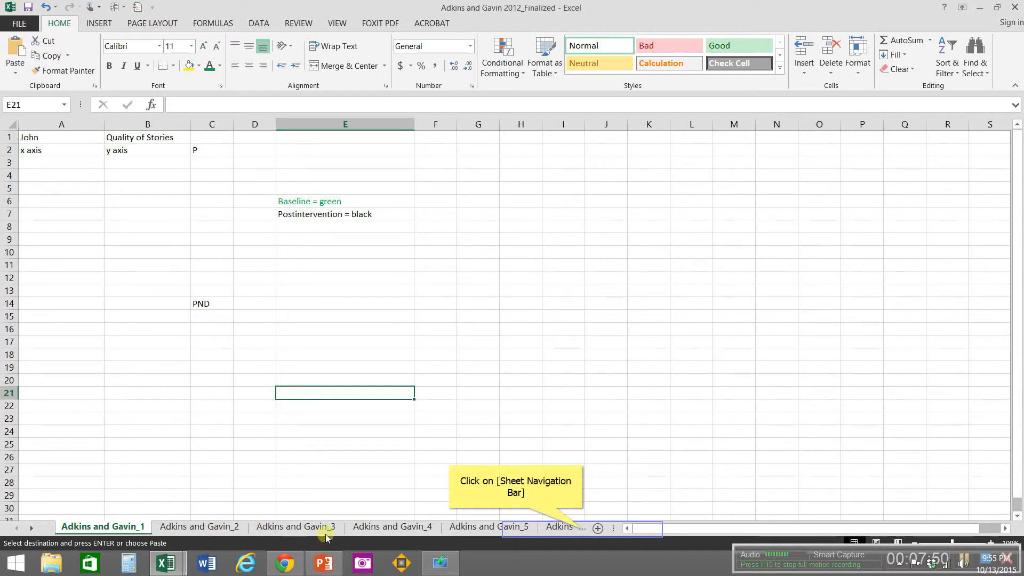
Step: Return to the Adkins and Gavin_9 sheet of the Finalized workbook and select the participant label cell A1
click(582, 529)
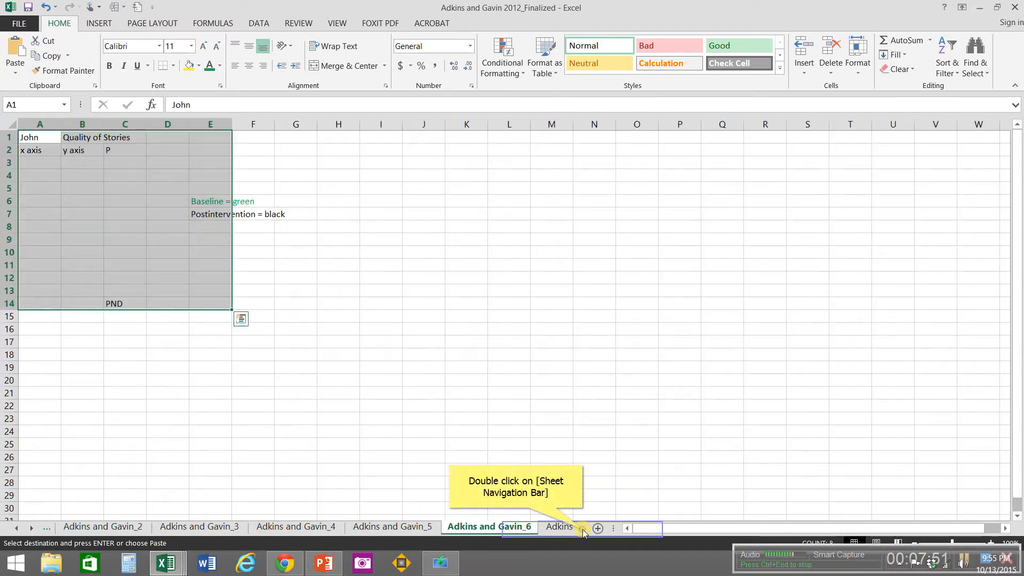
double_click(582, 529)
click(582, 529)
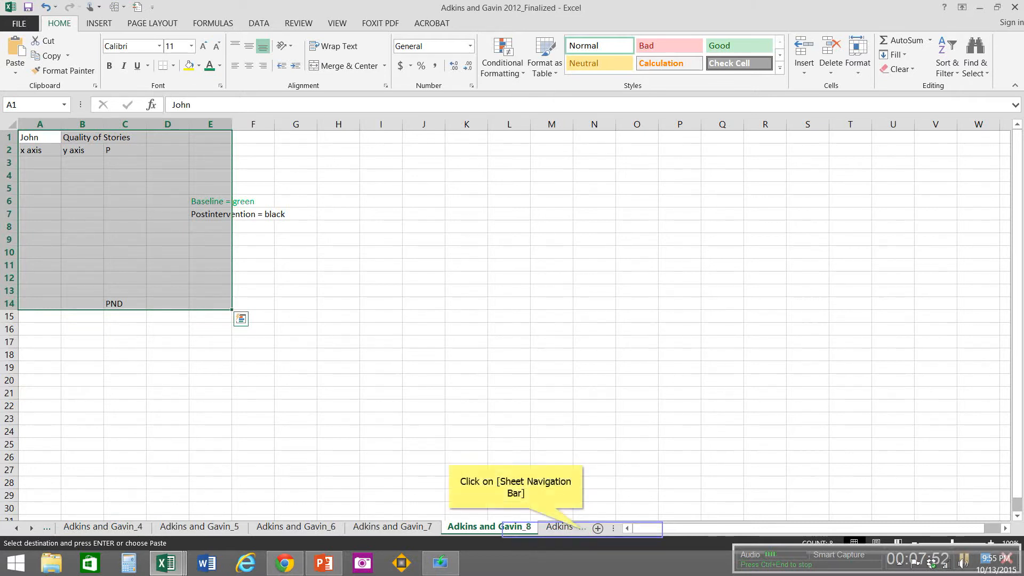
click(582, 529)
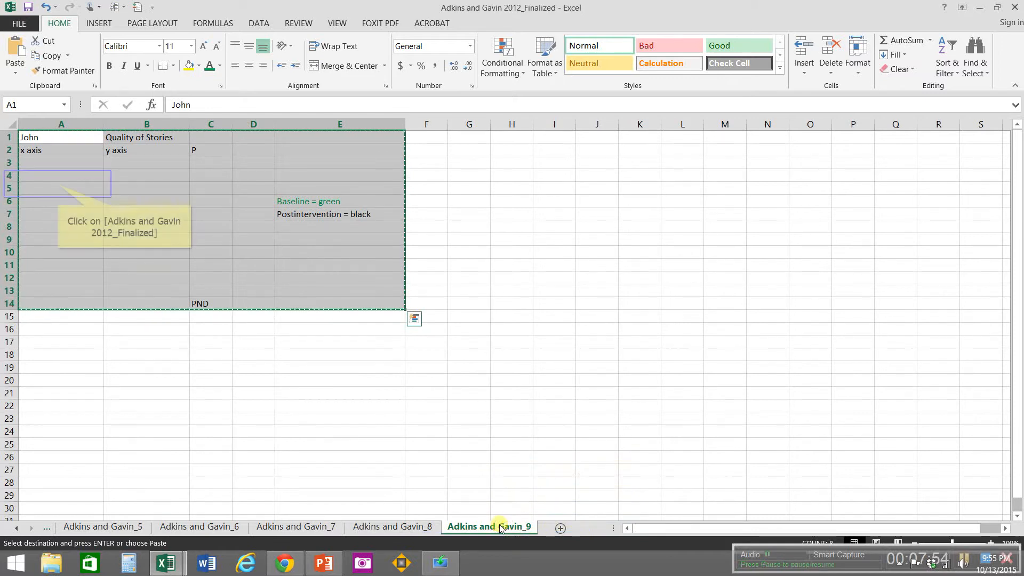
click(58, 184)
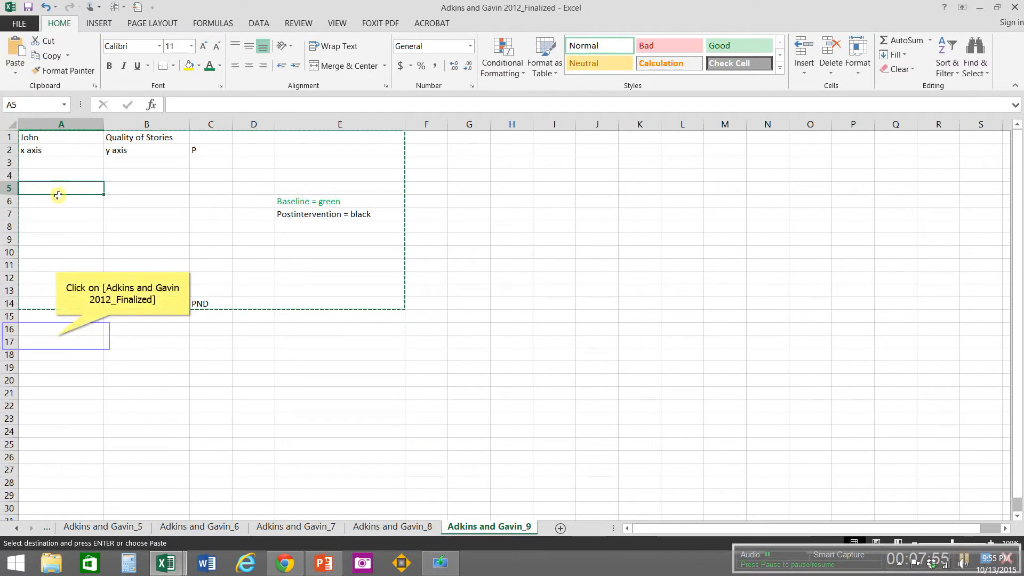
click(56, 337)
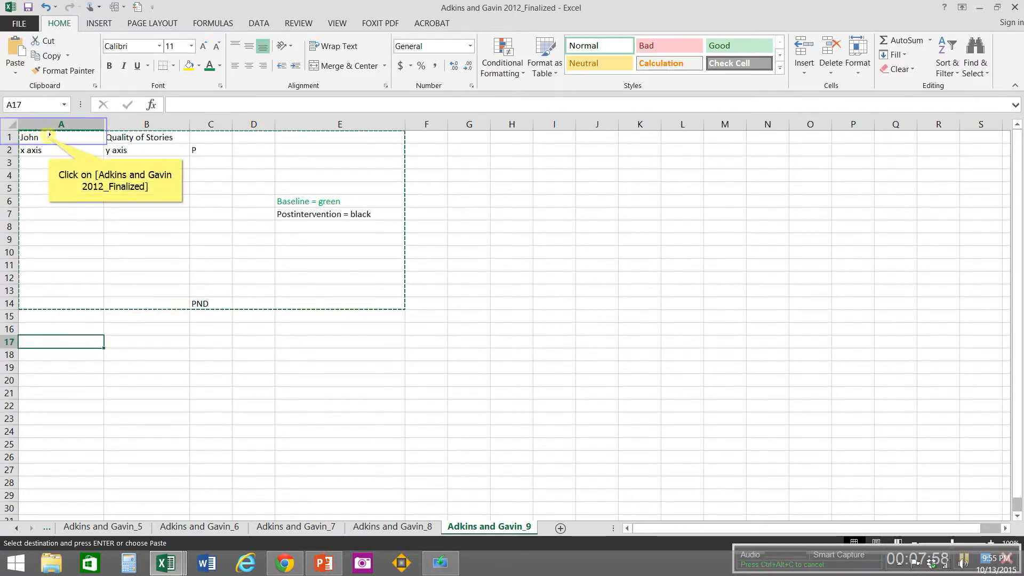
click(50, 139)
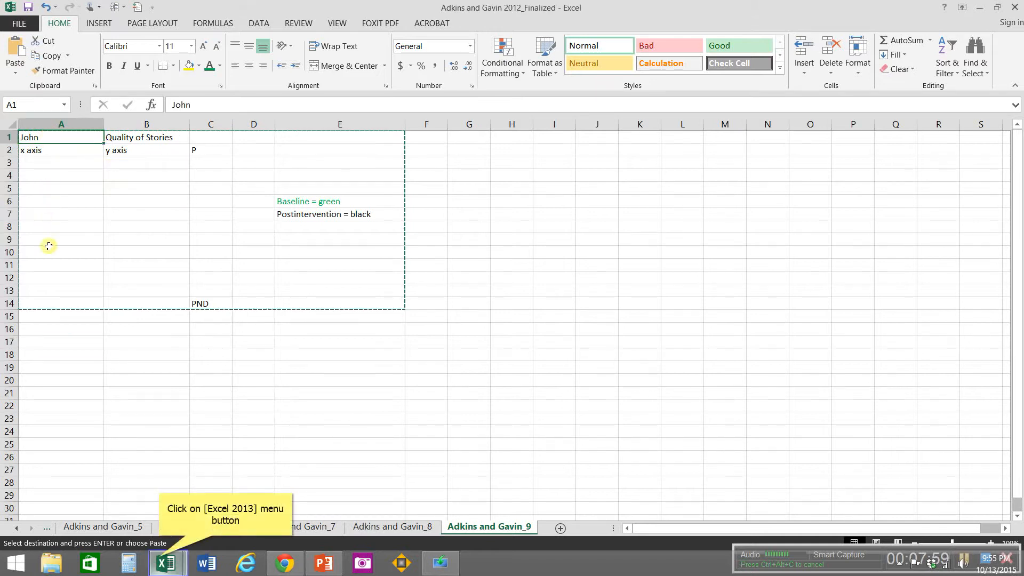
Step: Switch to the Adkins and Gavin 2012_9 workbook, copy the data range A1:B9 and close that workbook
click(161, 560)
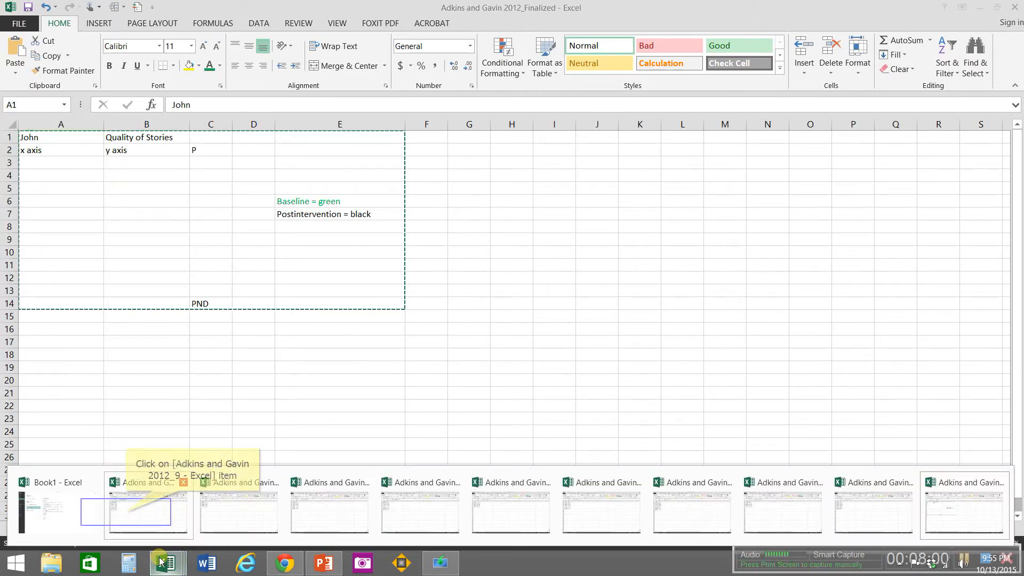
click(127, 512)
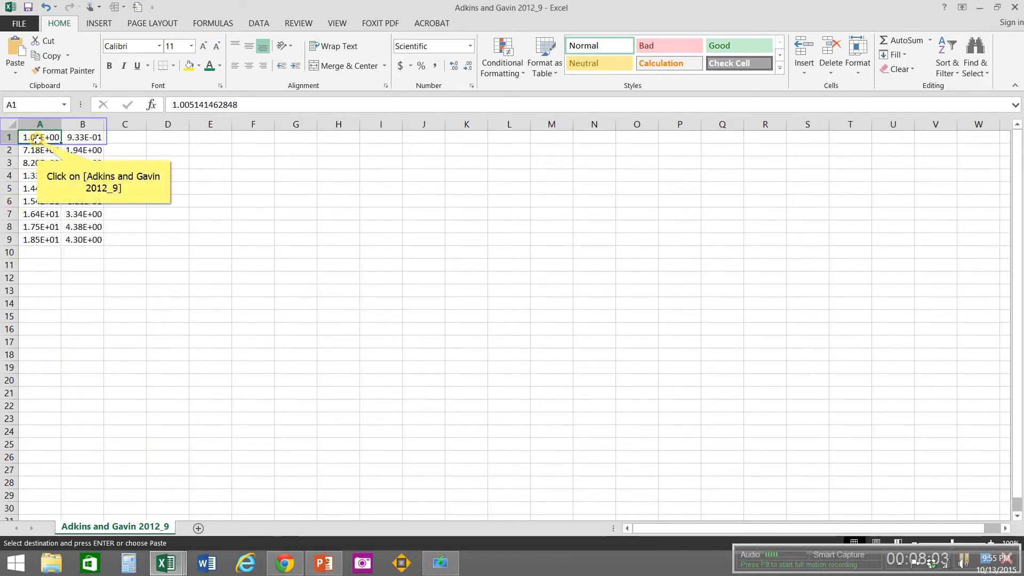
drag(35, 138, 102, 242)
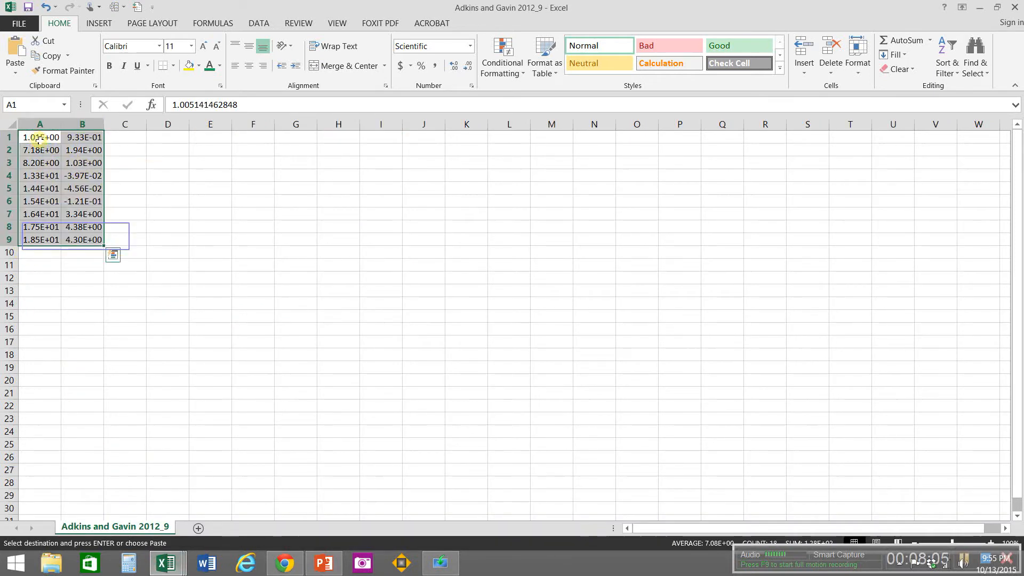
right_click(77, 238)
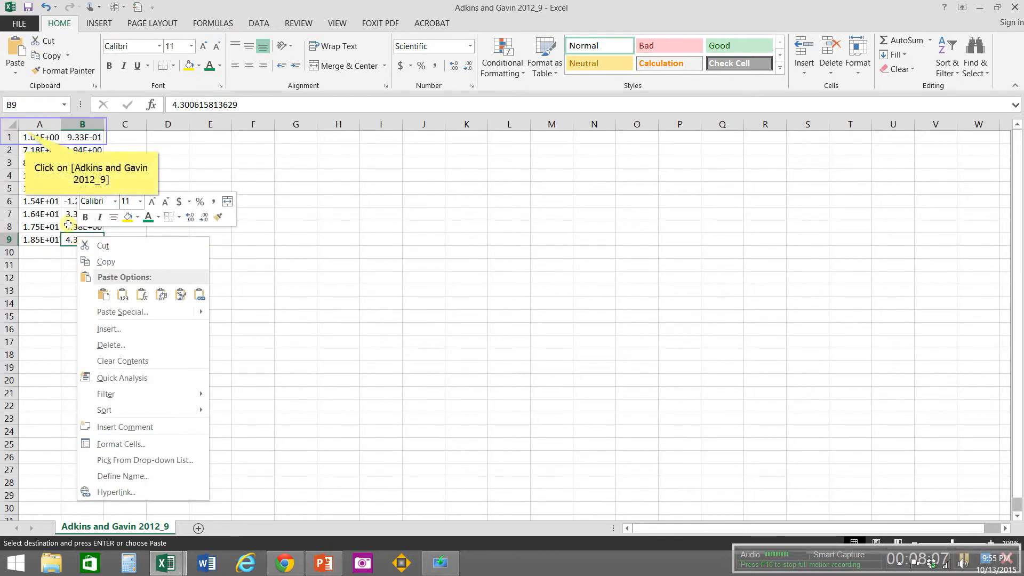
click(25, 134)
drag(25, 136, 80, 239)
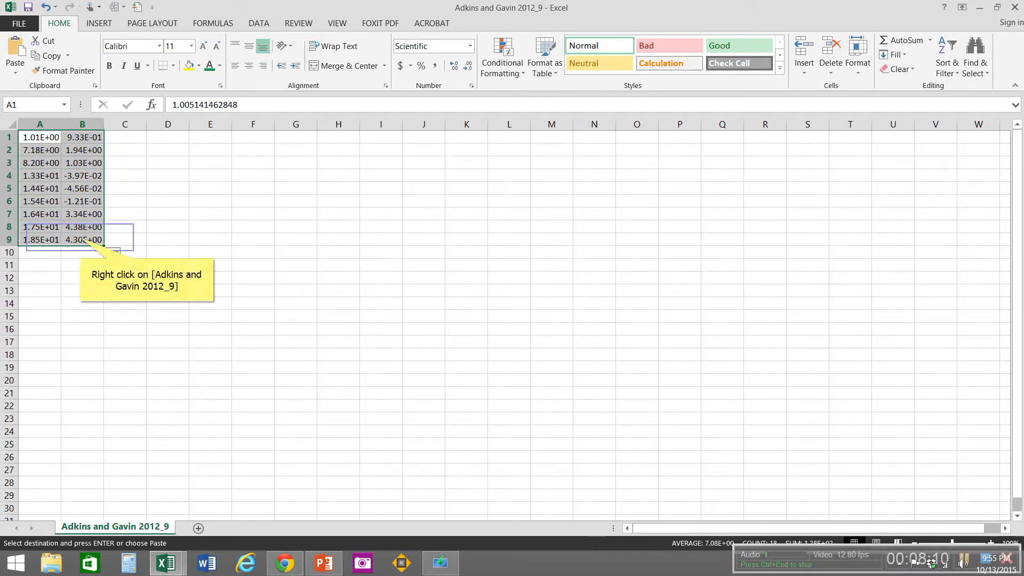
right_click(80, 239)
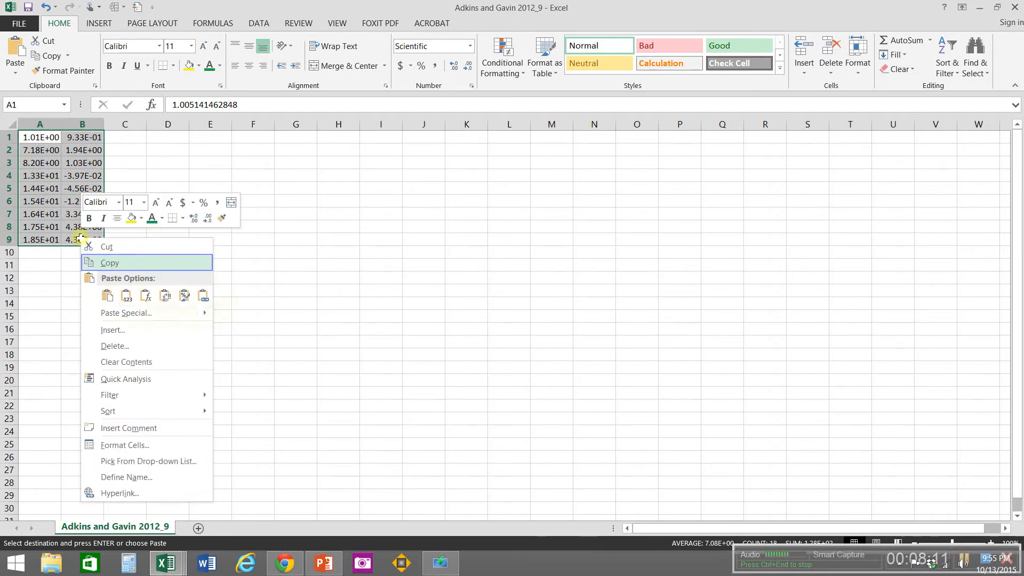
click(105, 265)
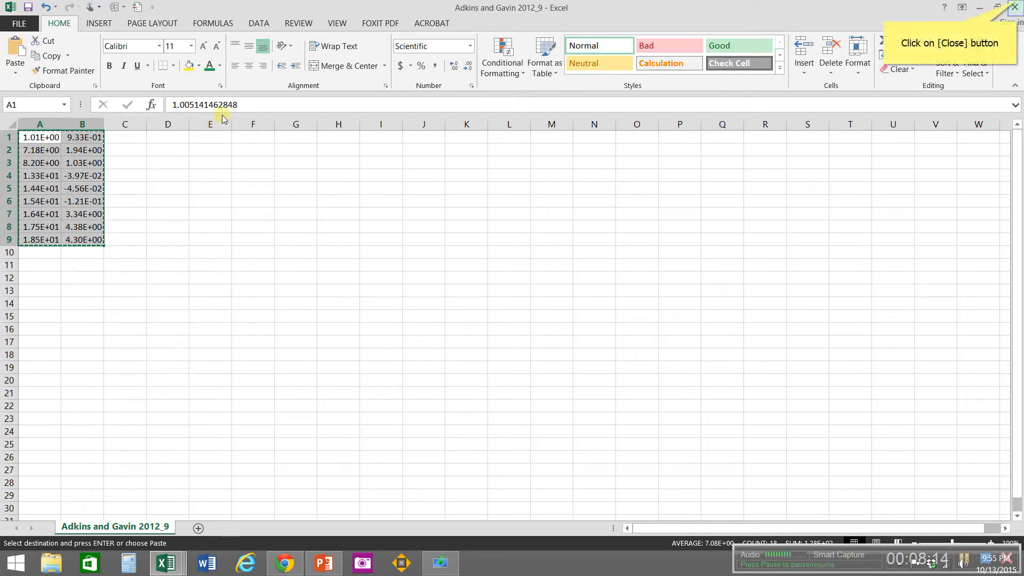
click(1016, 5)
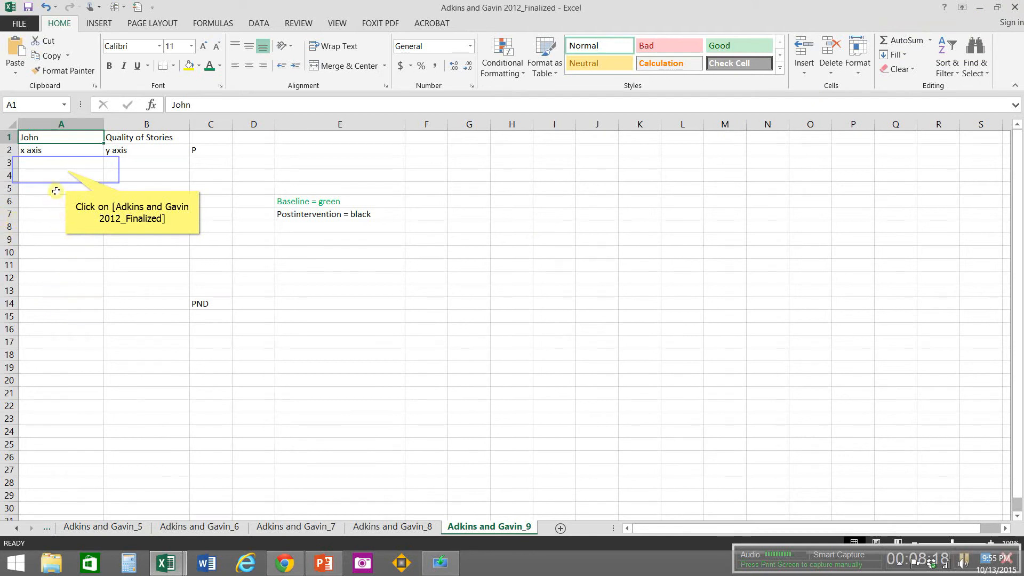
Step: Paste the copied graph data at A3 of the Adkins and Gavin_9 sheet in the Finalized workbook
click(66, 170)
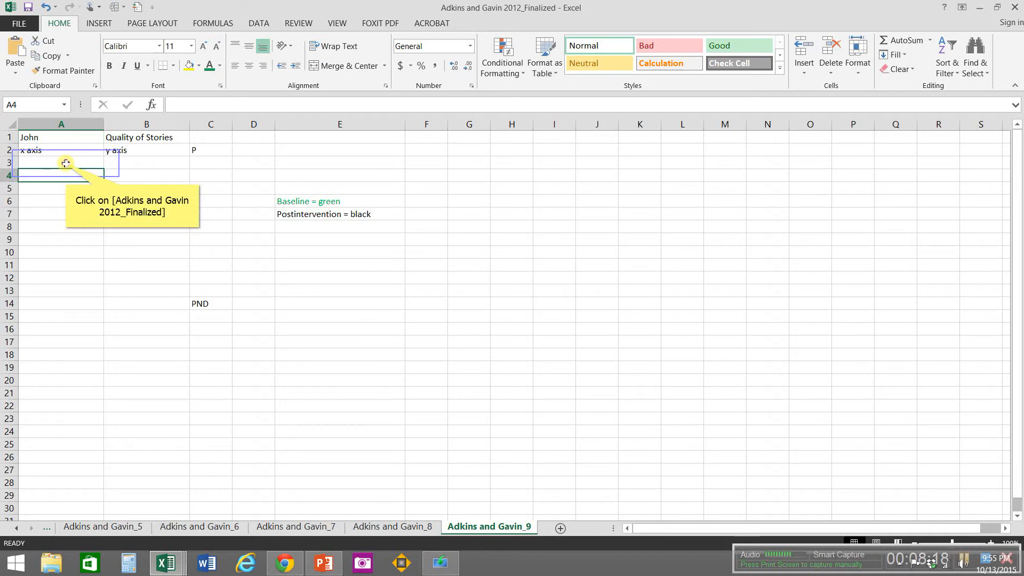
click(66, 164)
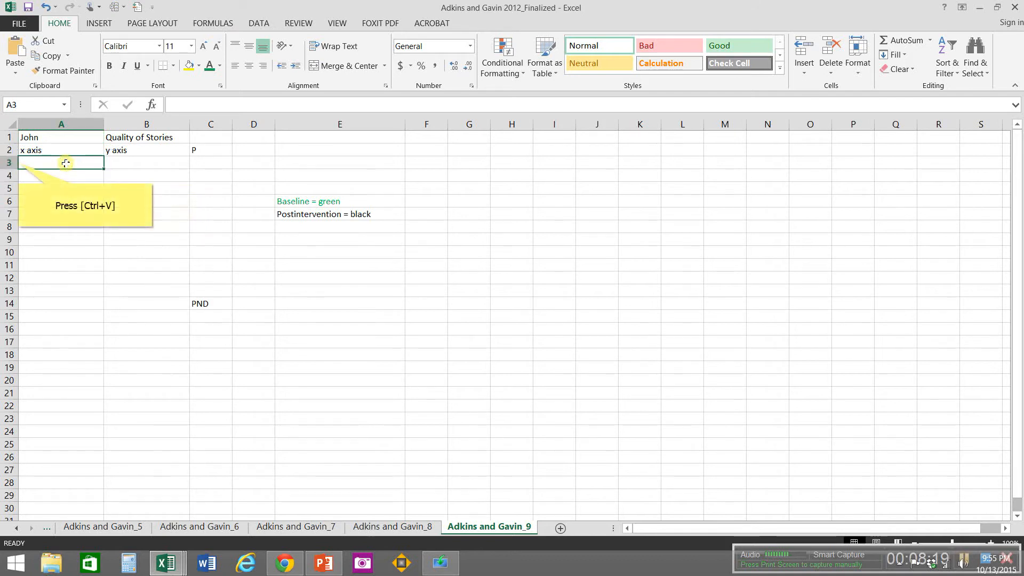
key(ctrl+v)
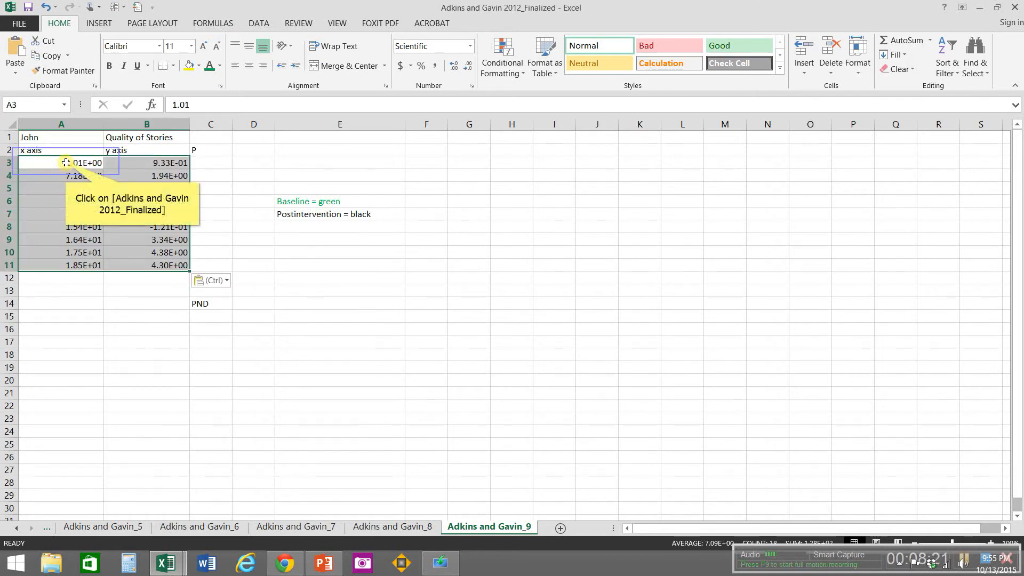
Step: Format all cells of the Adkins and Gavin_9 sheet as Number with 0 decimal places
click(8, 123)
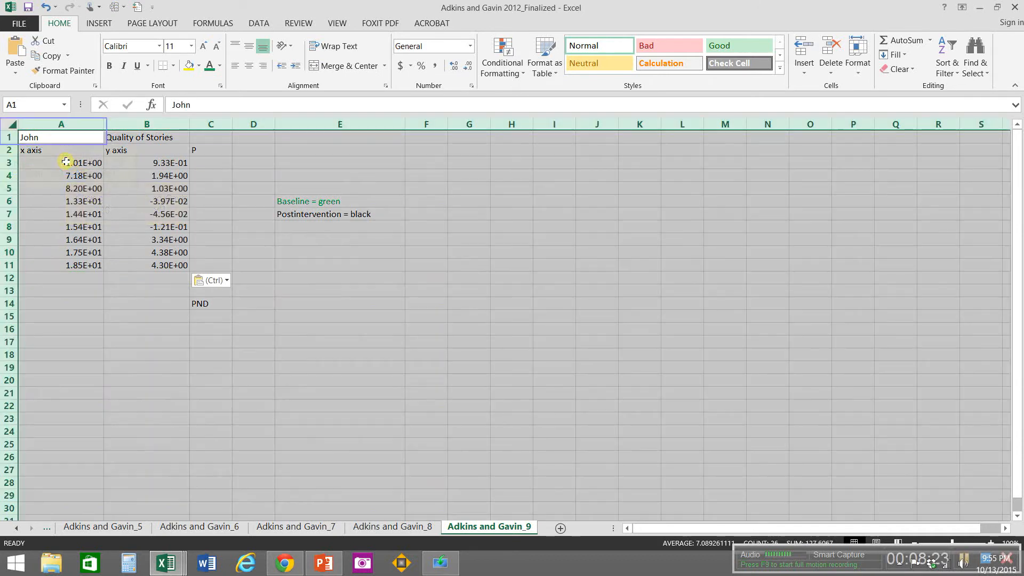
right_click(3, 125)
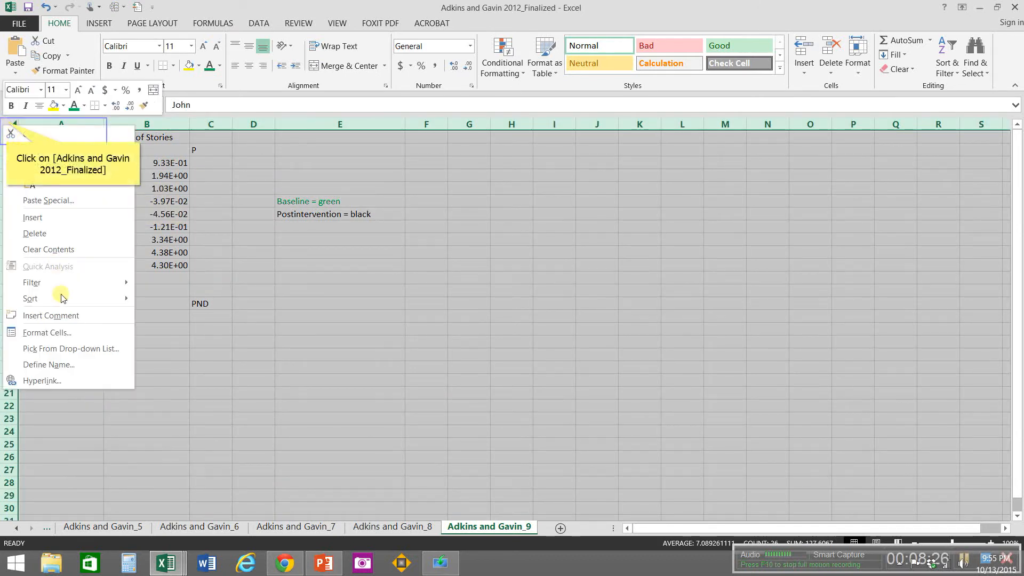
click(7, 122)
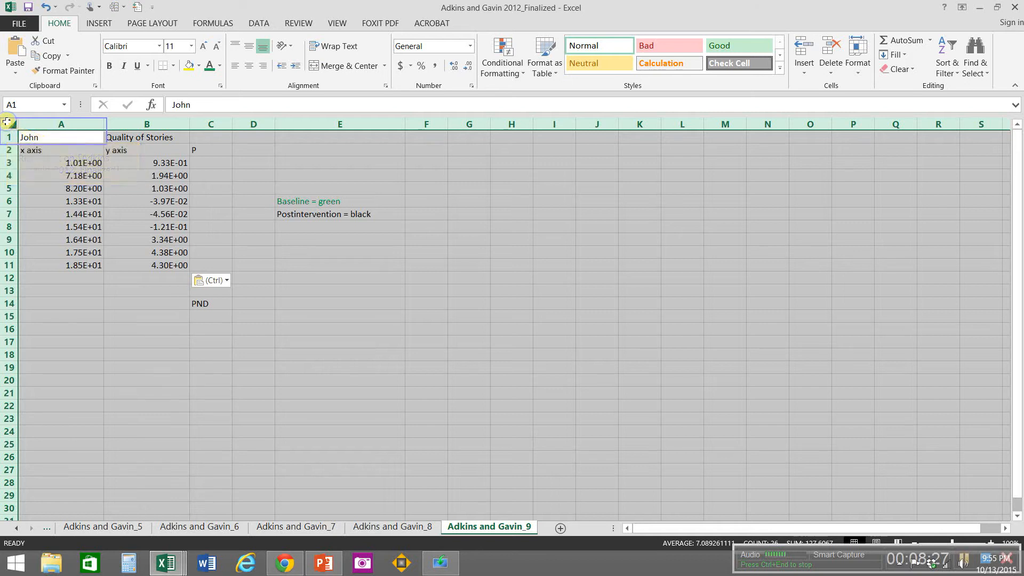
right_click(7, 125)
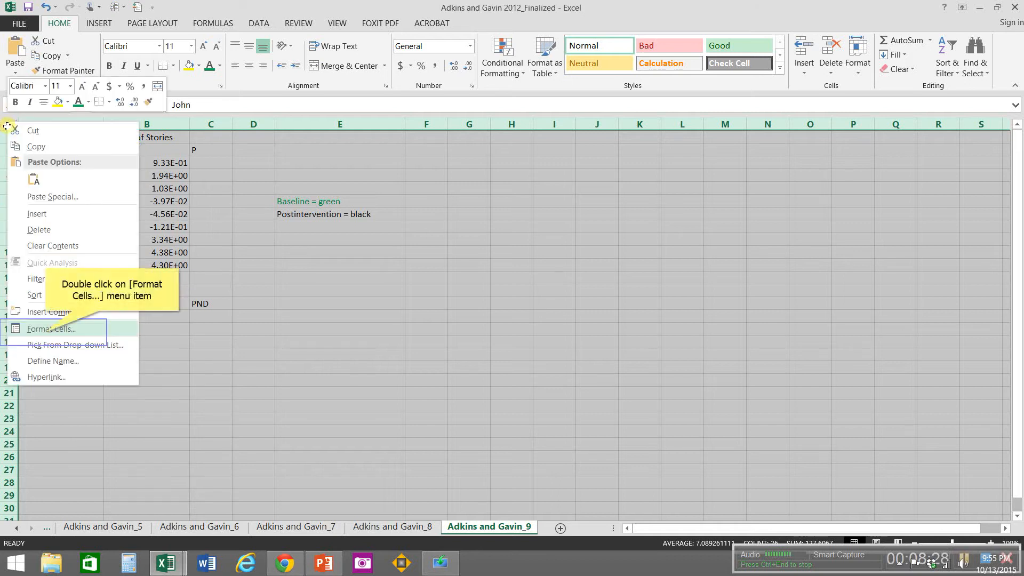
double_click(46, 331)
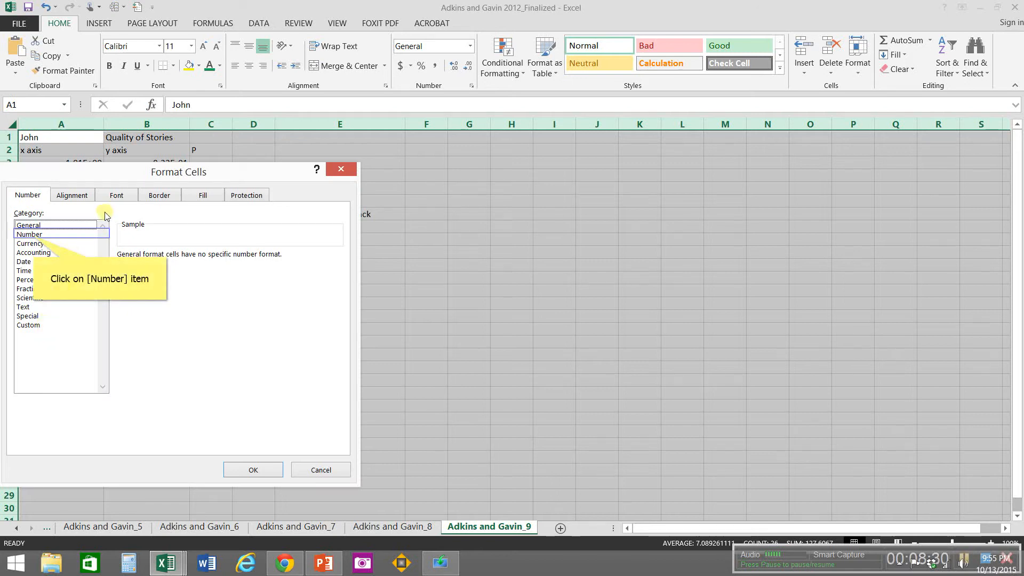
click(31, 235)
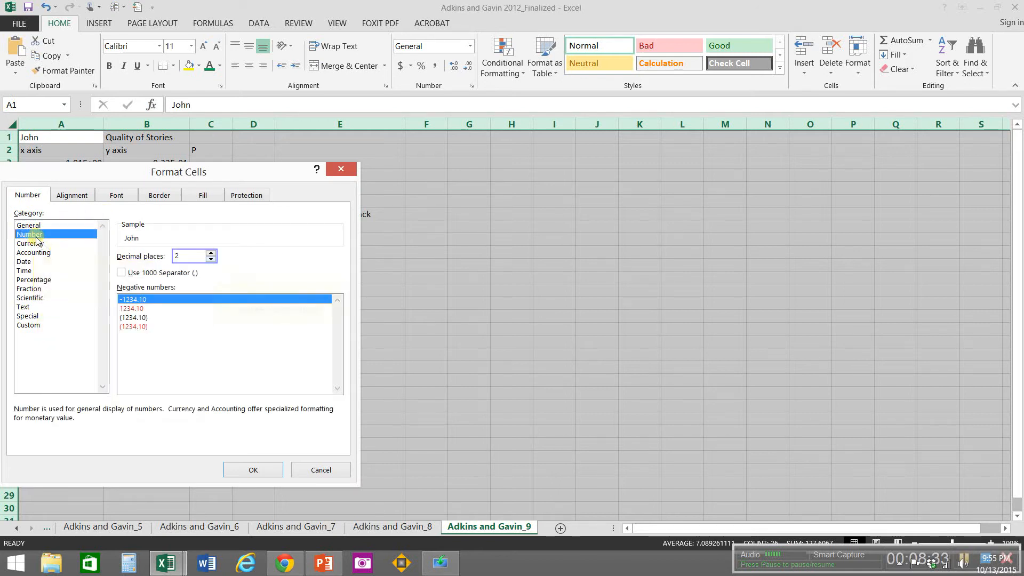
double_click(212, 260)
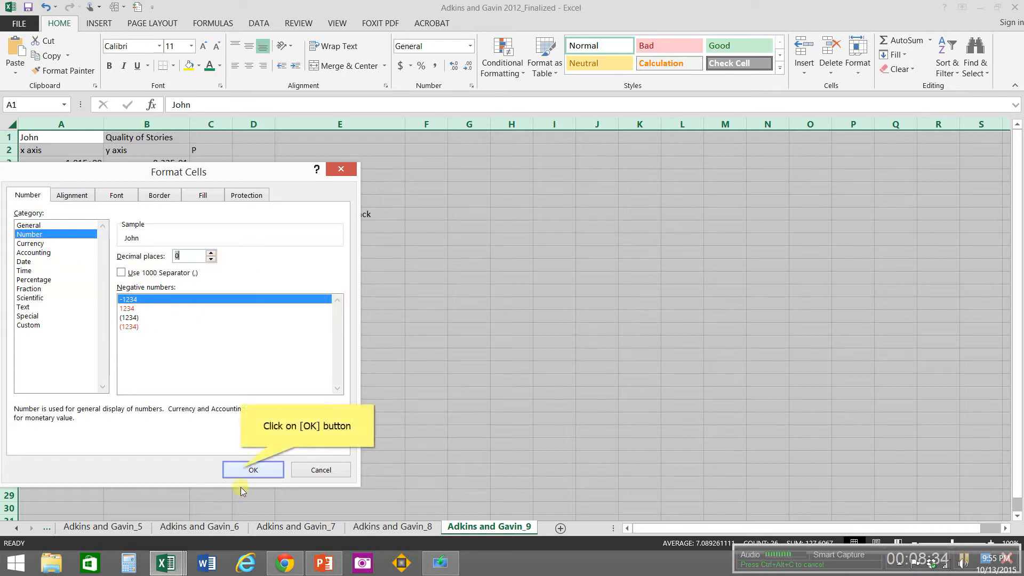
click(241, 470)
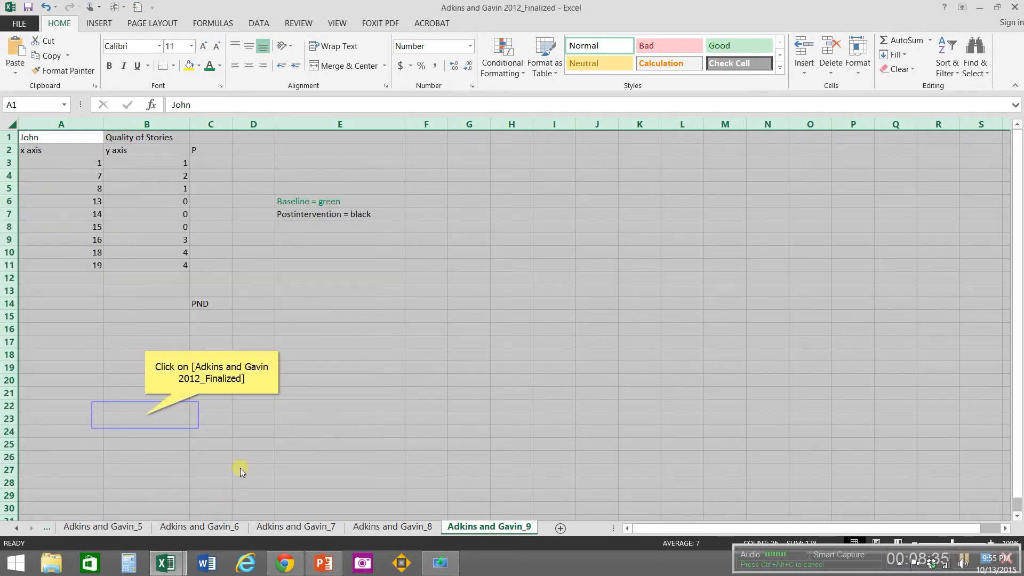
click(145, 416)
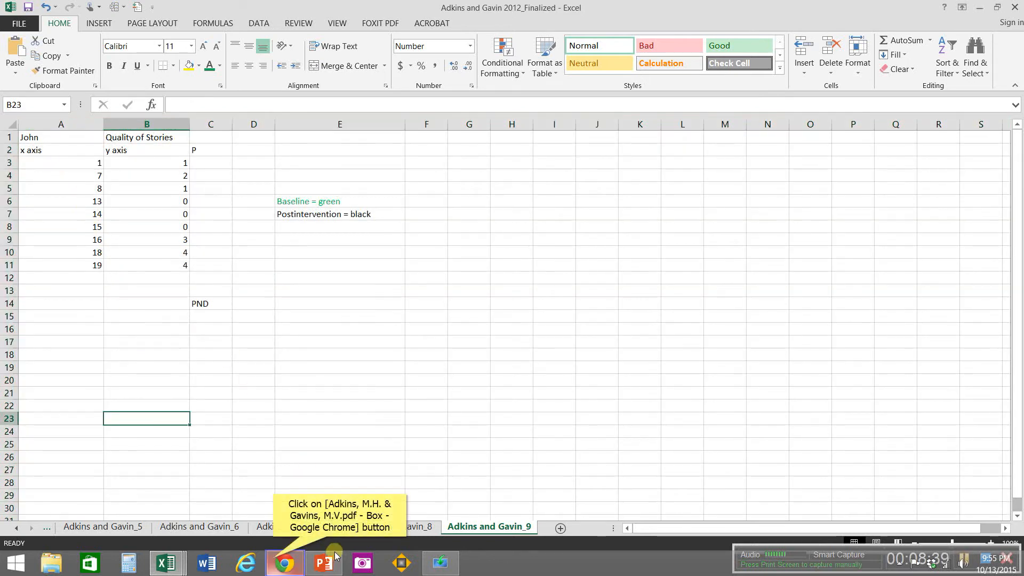
Step: Check the baseline phase in the article's graph in Chrome and colour the baseline data A3:B8 green in the Finalized workbook
click(273, 561)
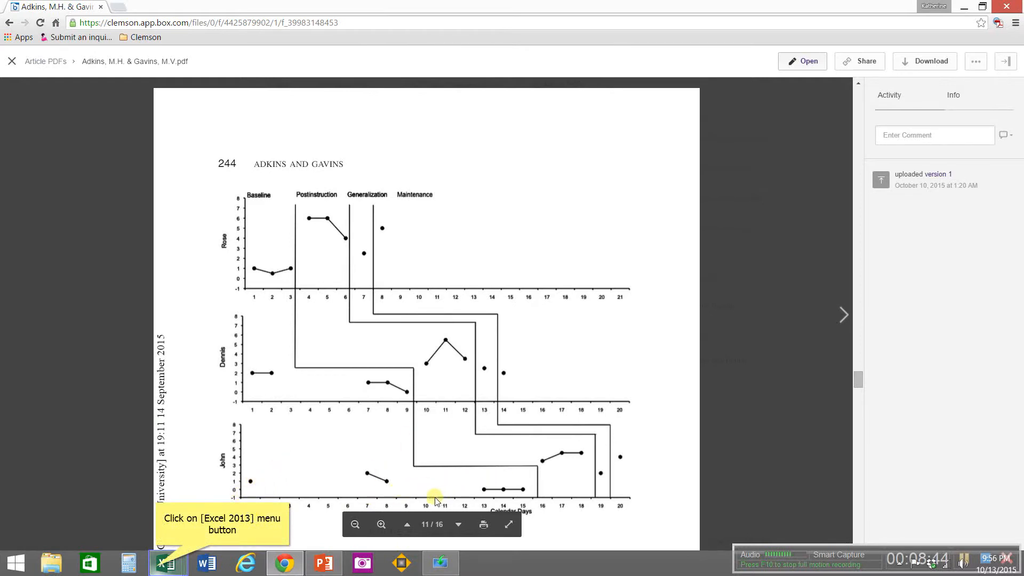
click(158, 569)
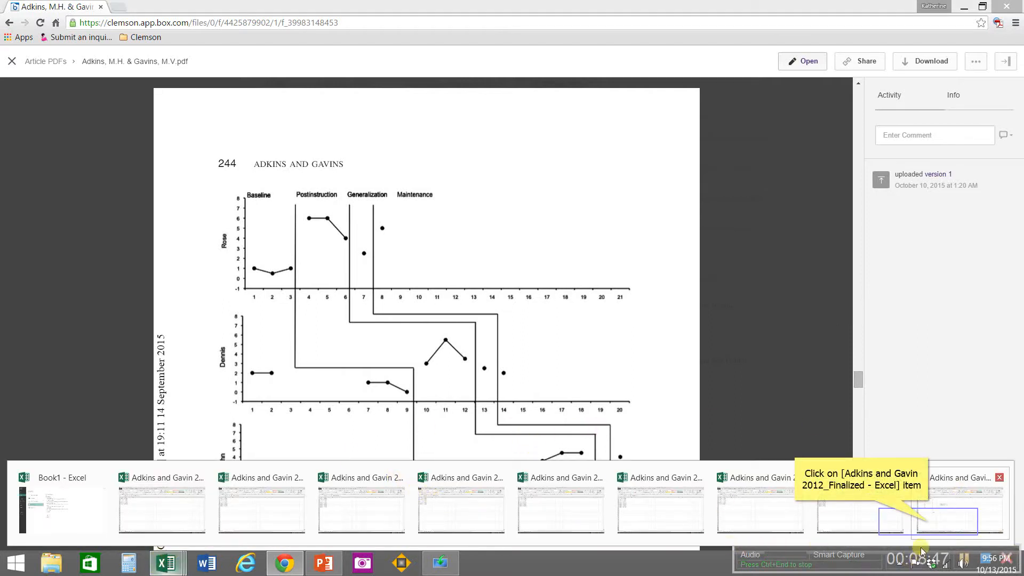
click(928, 522)
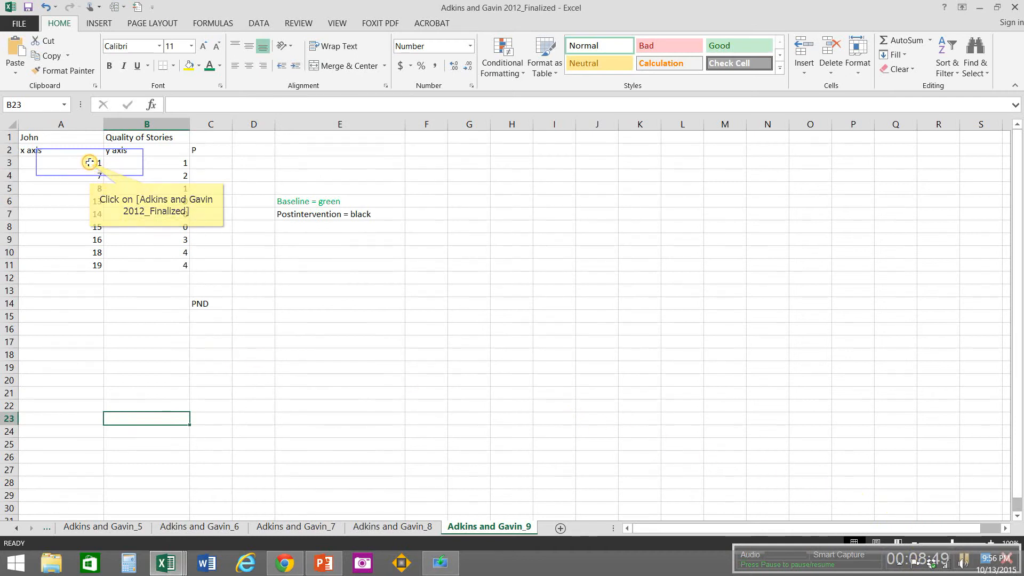
drag(89, 163, 155, 227)
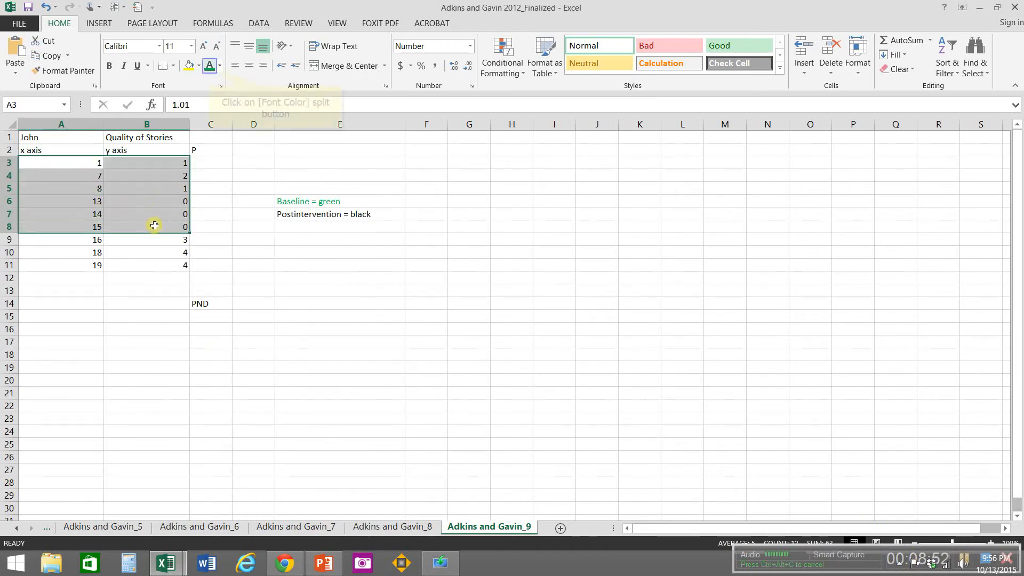
click(210, 66)
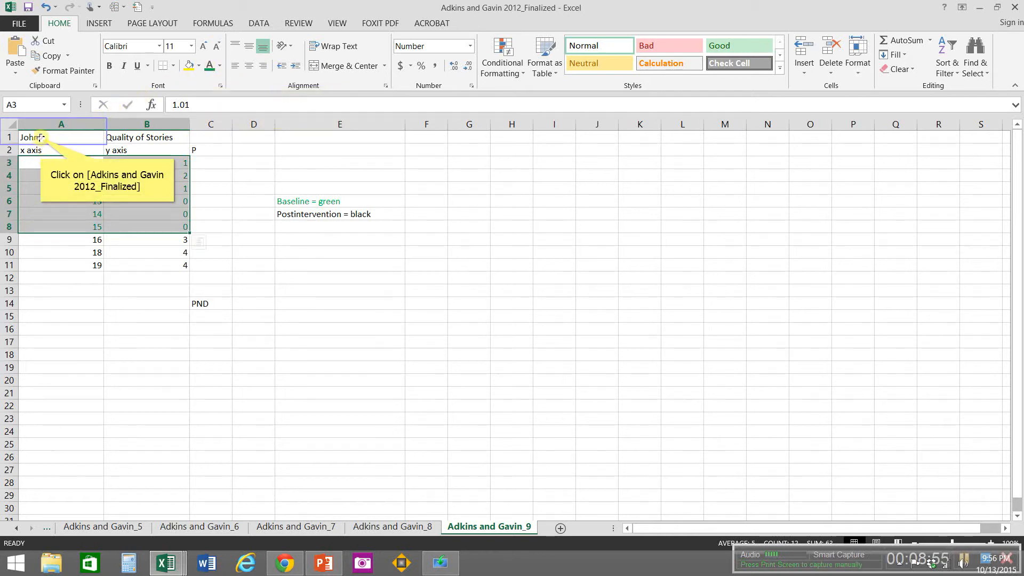
Step: Center the contents of A1:E14 horizontally on the Adkins and Gavin_9 sheet
drag(40, 138, 380, 306)
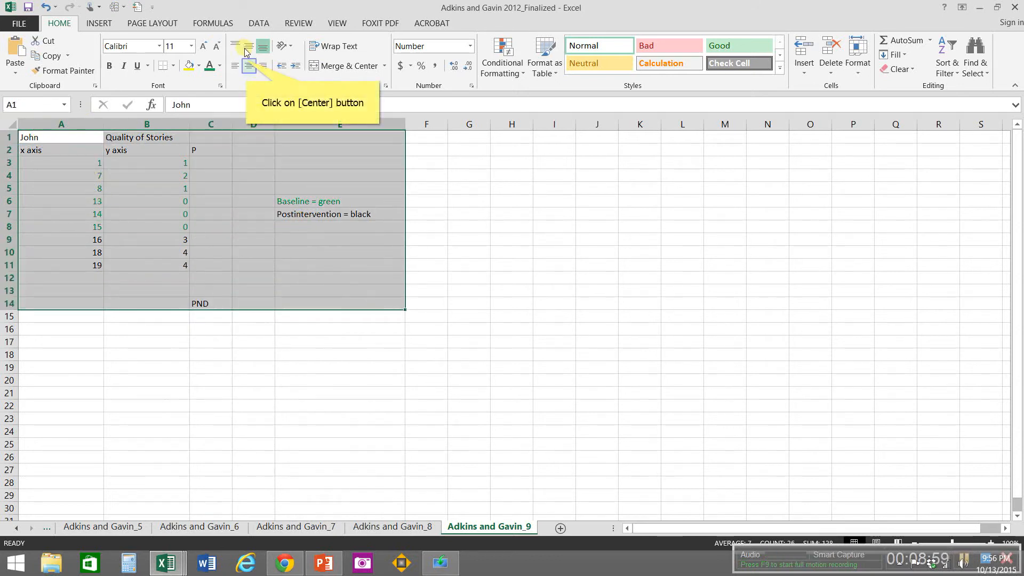
click(248, 64)
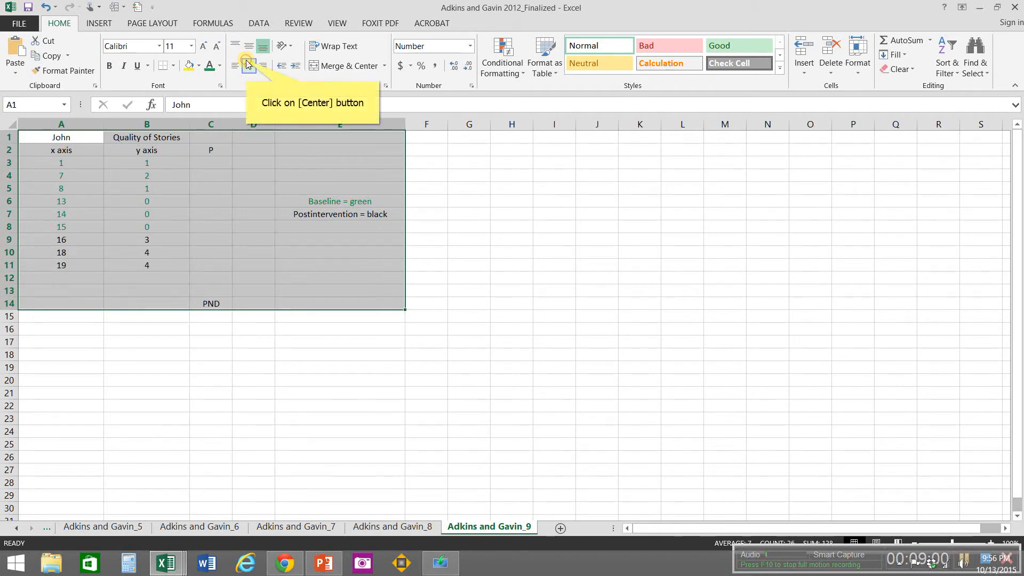
click(248, 64)
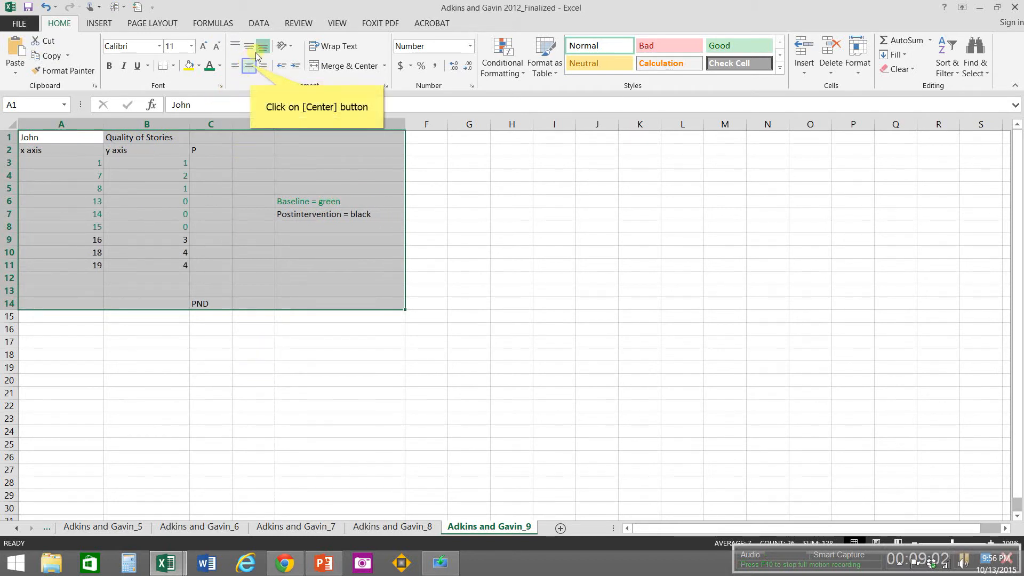
click(251, 67)
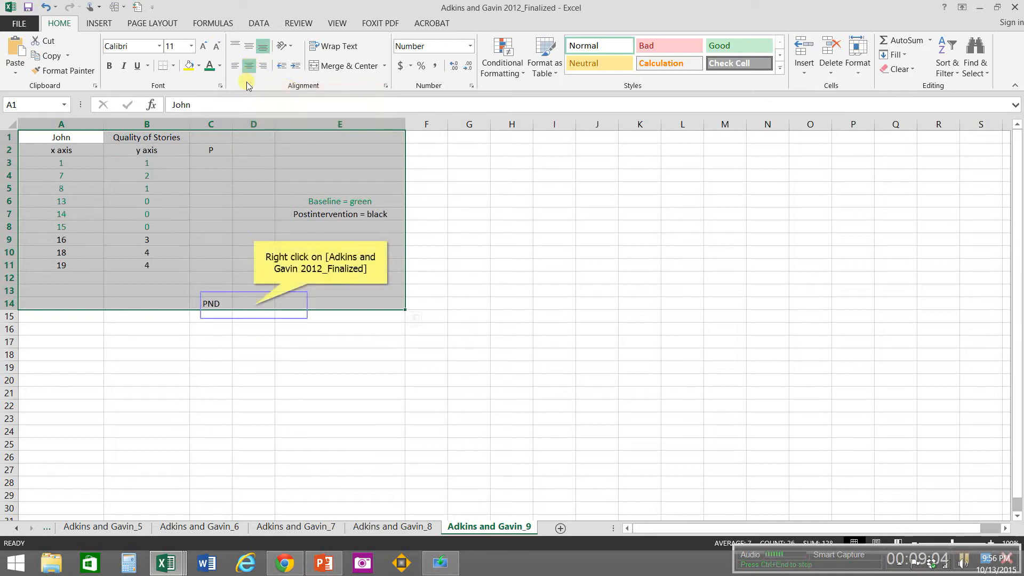
Step: Format cell D14 beside the PND label as Percentage with 0 decimal places
right_click(254, 305)
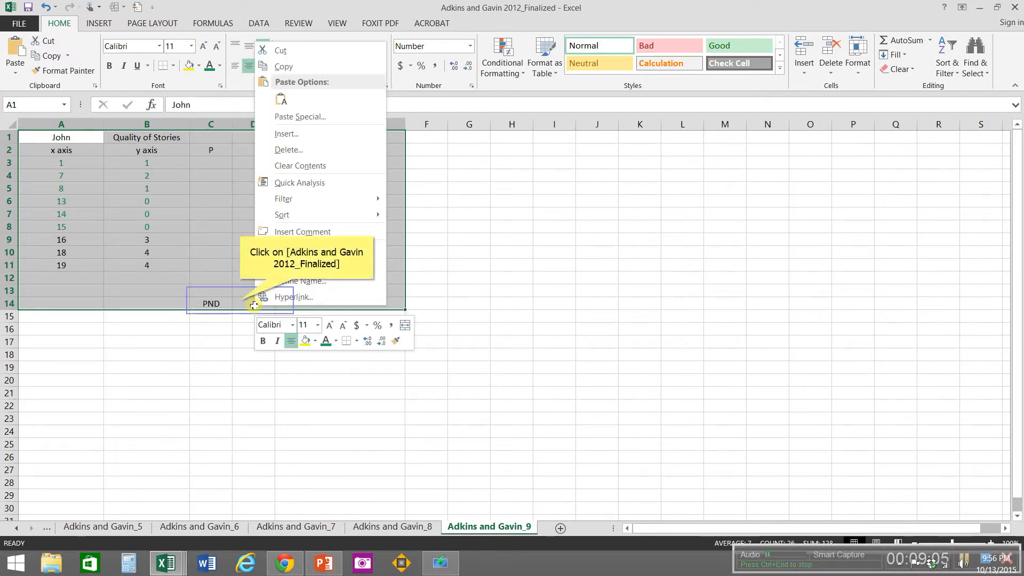
click(241, 304)
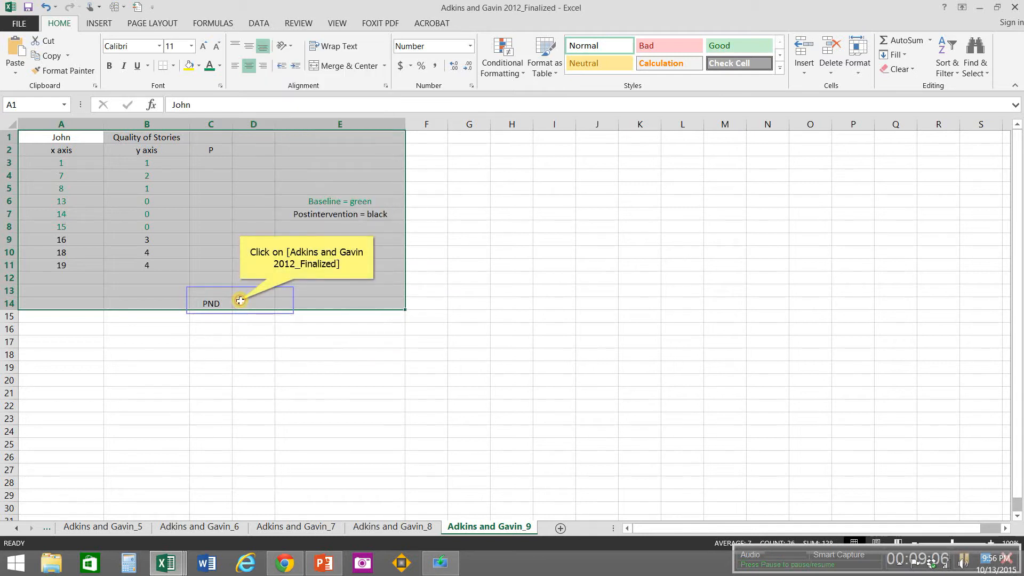
click(240, 301)
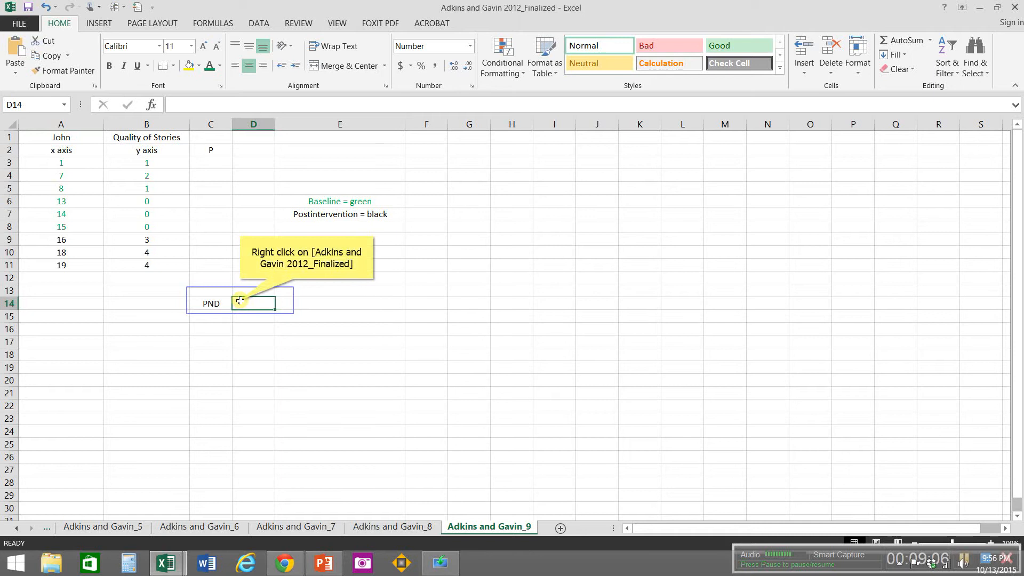
right_click(240, 301)
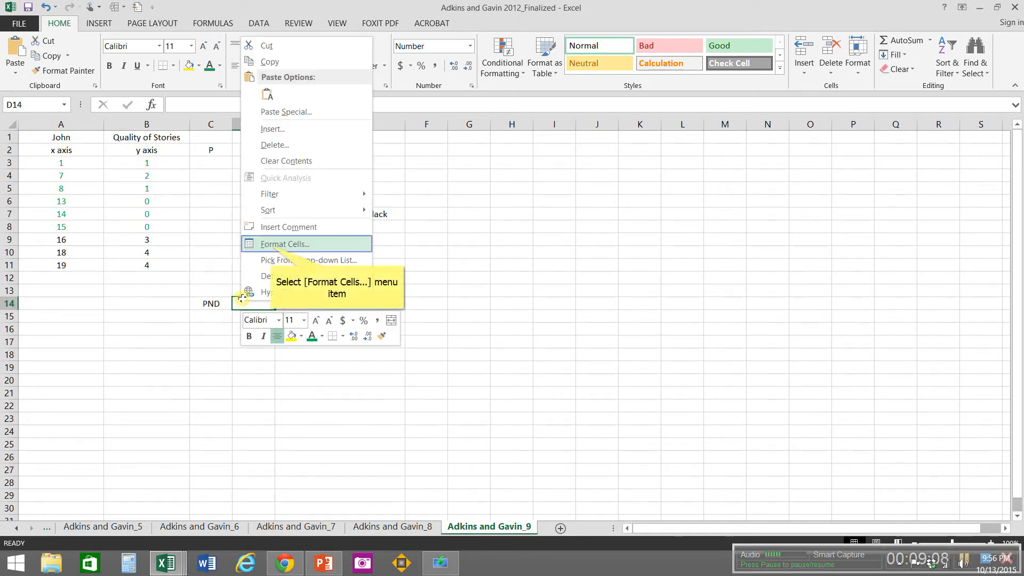
click(272, 245)
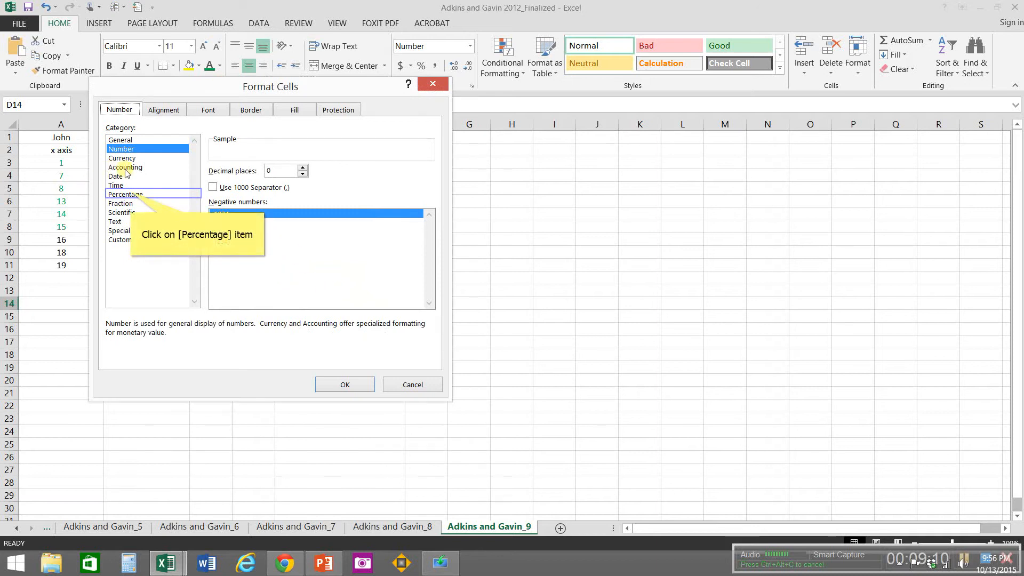
click(131, 196)
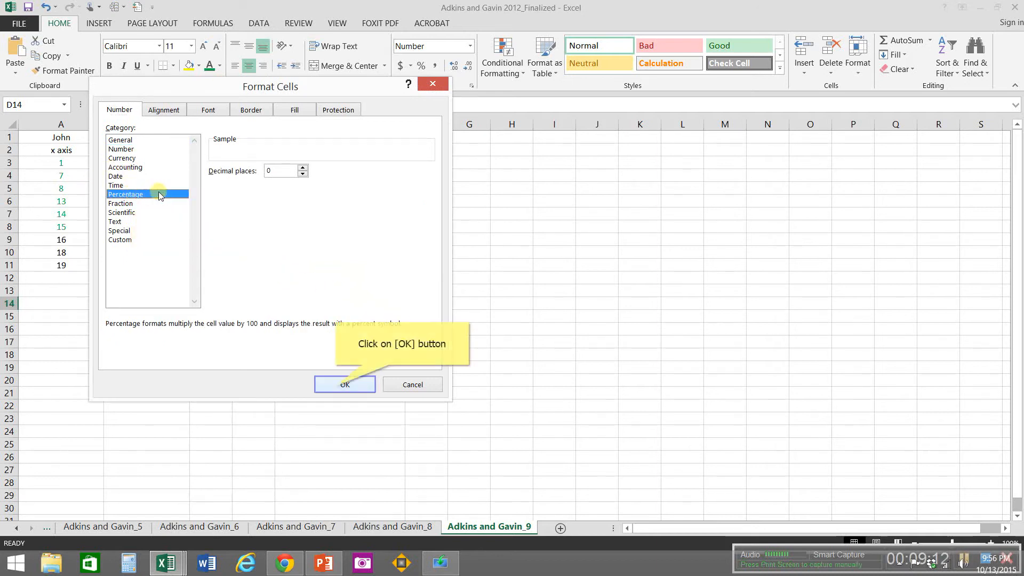
click(336, 388)
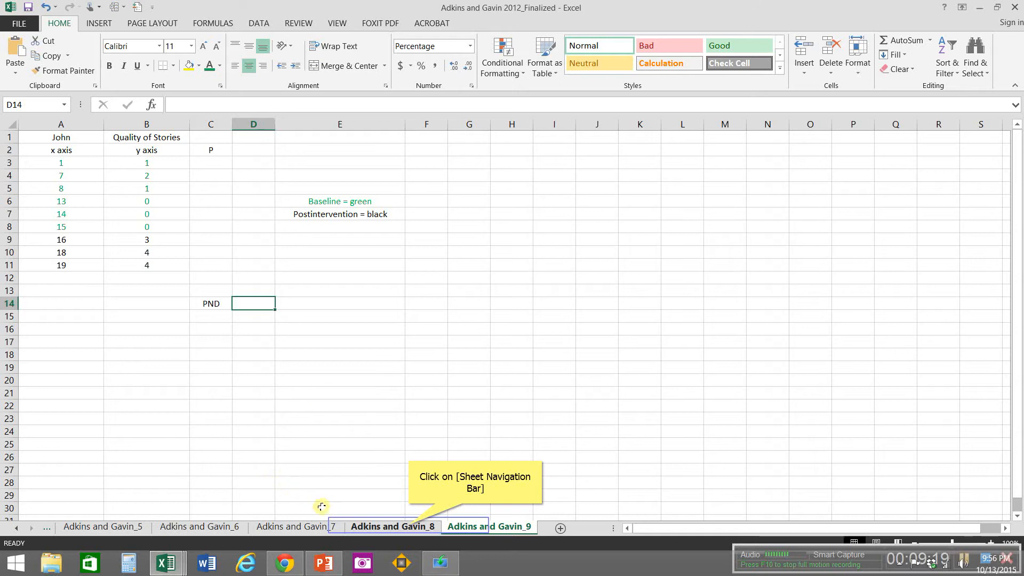
Step: Go to the Adkins and Gavin_8 sheet and consult the article's graph page in Chrome
click(409, 528)
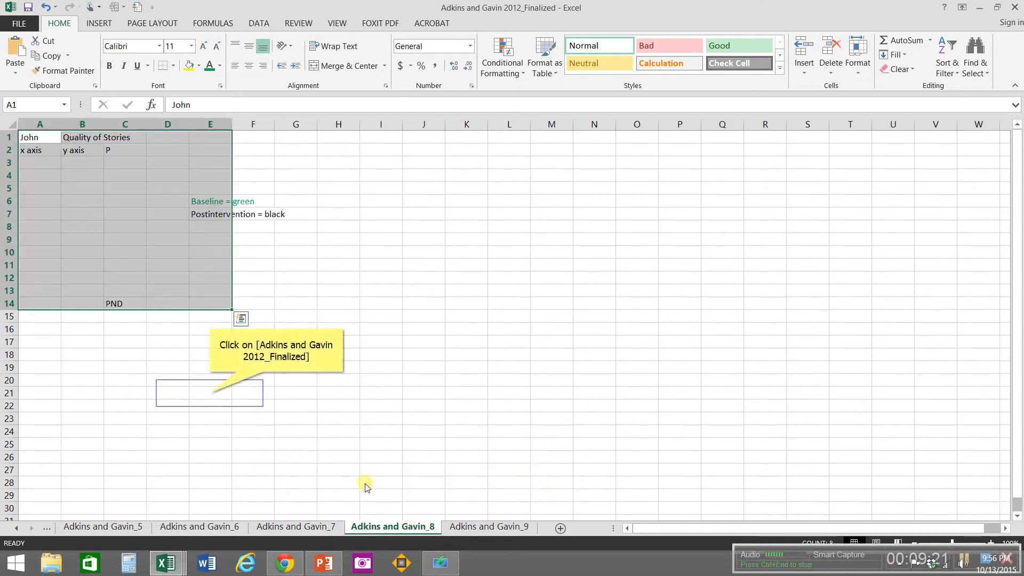
click(210, 393)
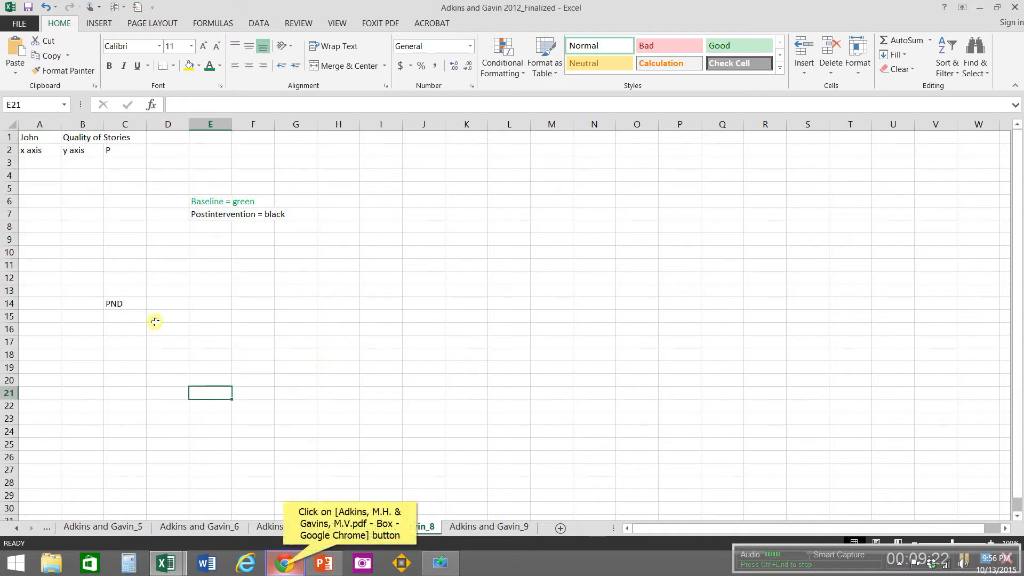
click(284, 565)
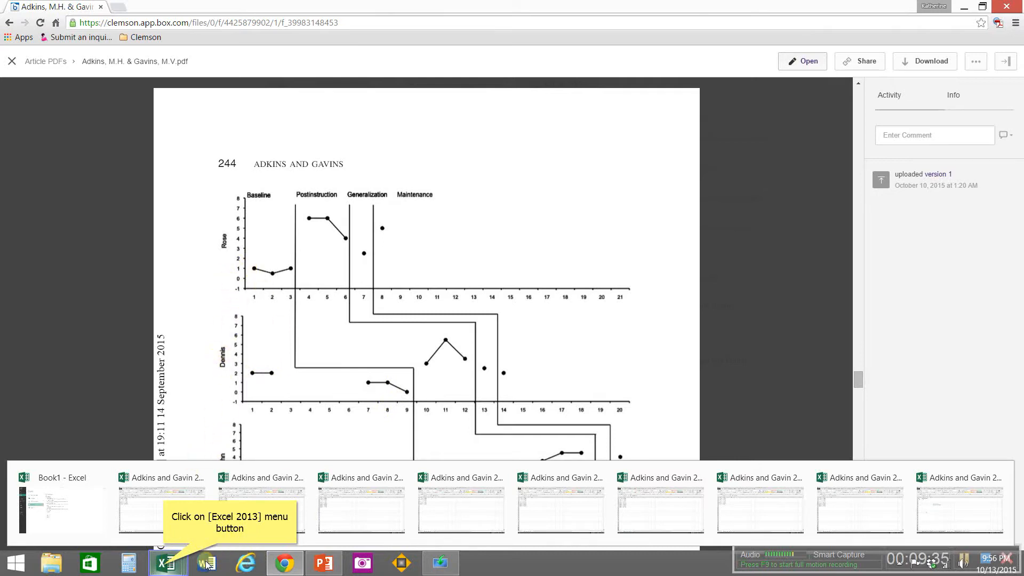
Step: Switch to Excel and copy the graph data A1:B8 from the Adkins and Gavin 2012_8 workbook
click(165, 567)
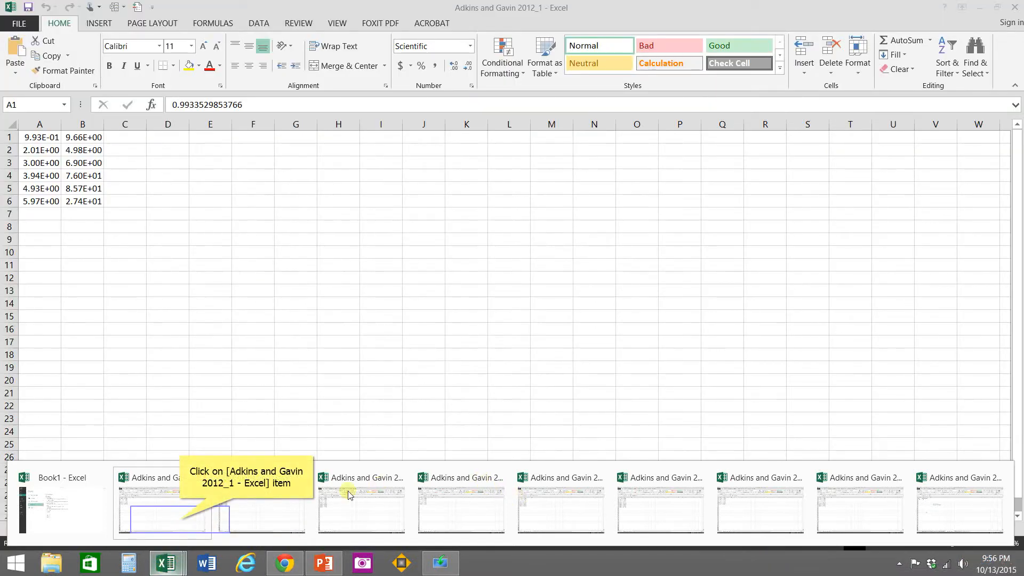
click(180, 520)
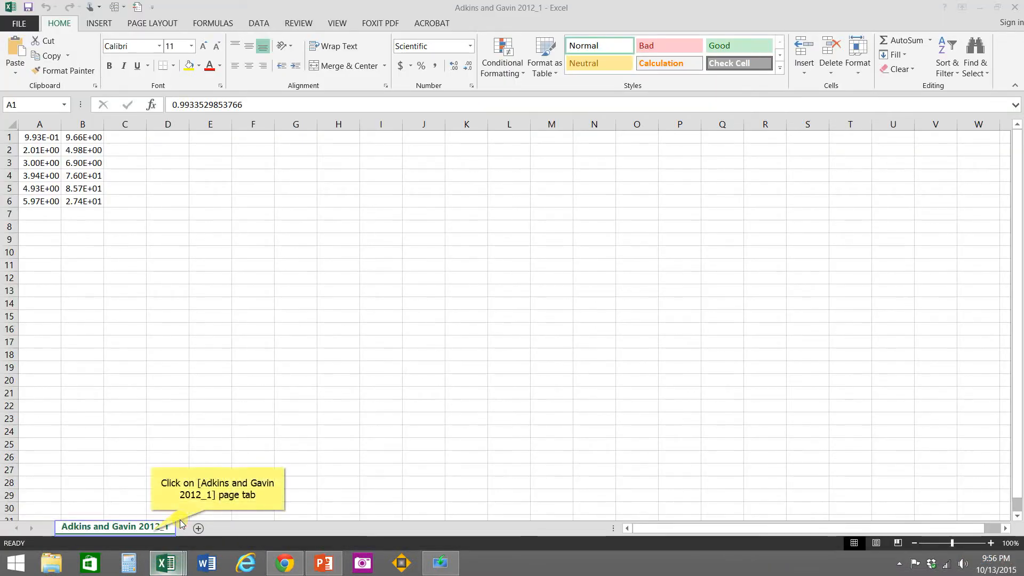
click(152, 533)
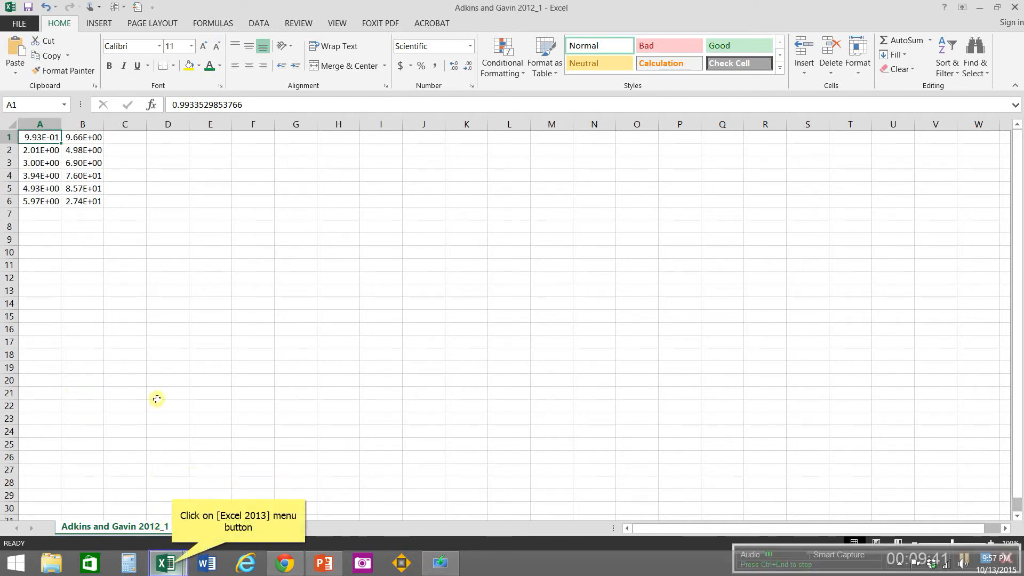
click(173, 567)
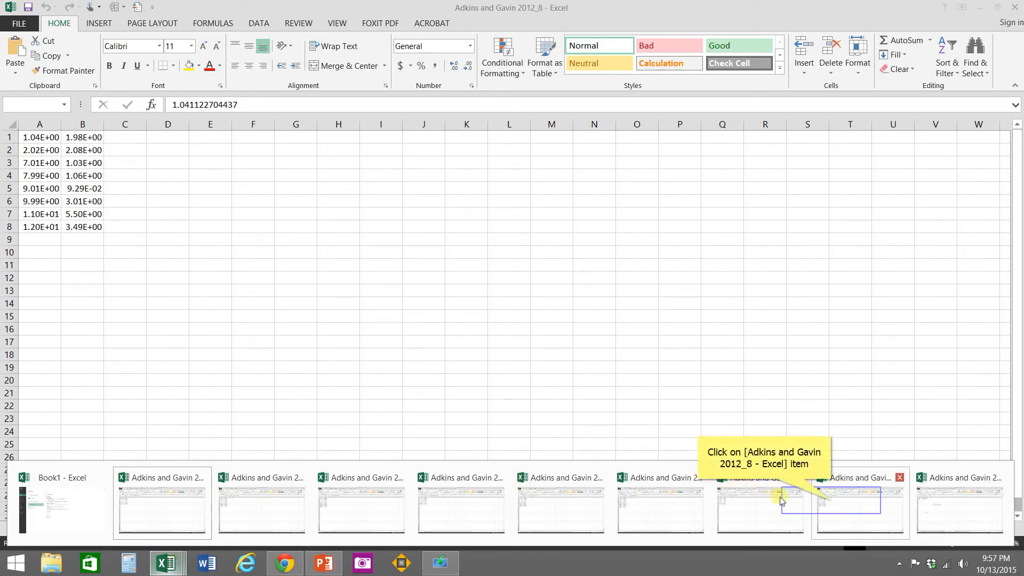
click(833, 504)
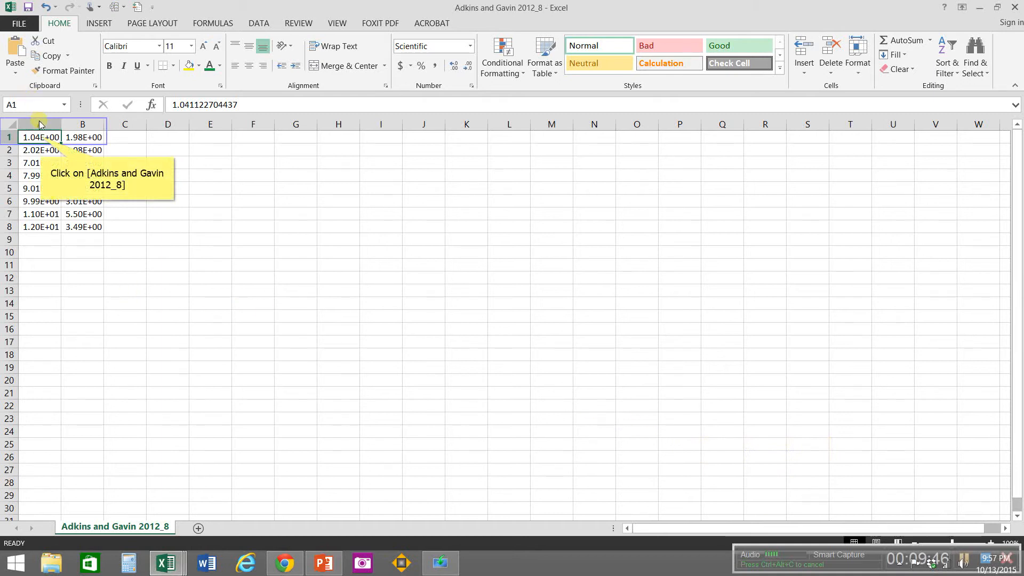
drag(41, 137, 69, 228)
key(ctrl+c)
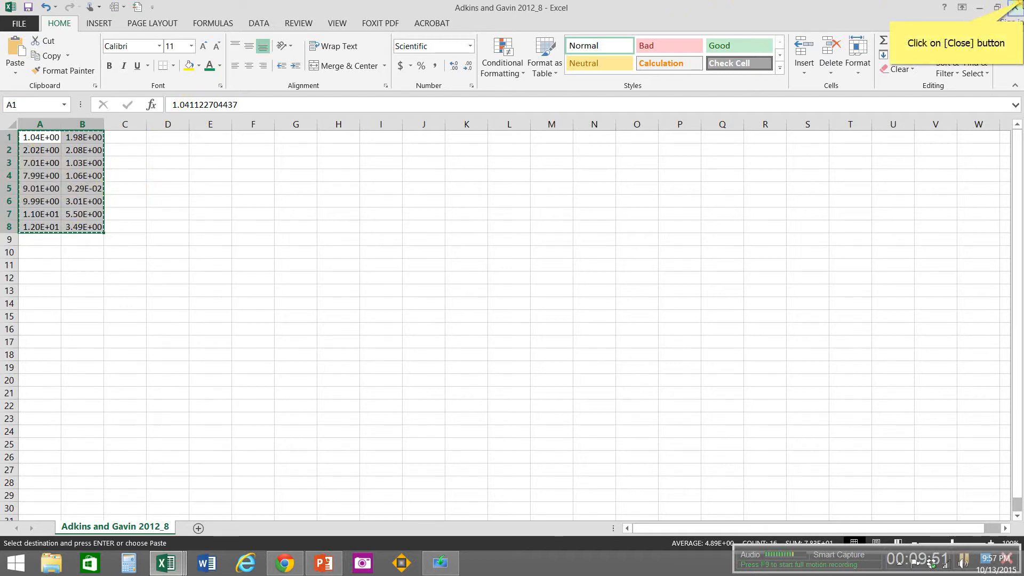
Step: Close the source workbook and paste the copied data at A3 on the Adkins and Gavin_8 sheet of the Finalized workbook
click(1014, 6)
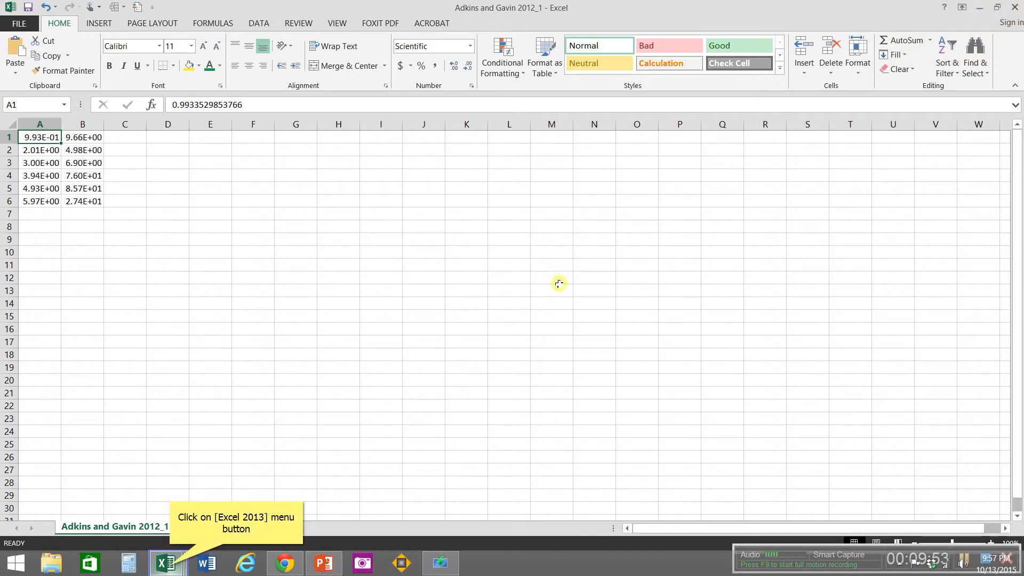
click(170, 565)
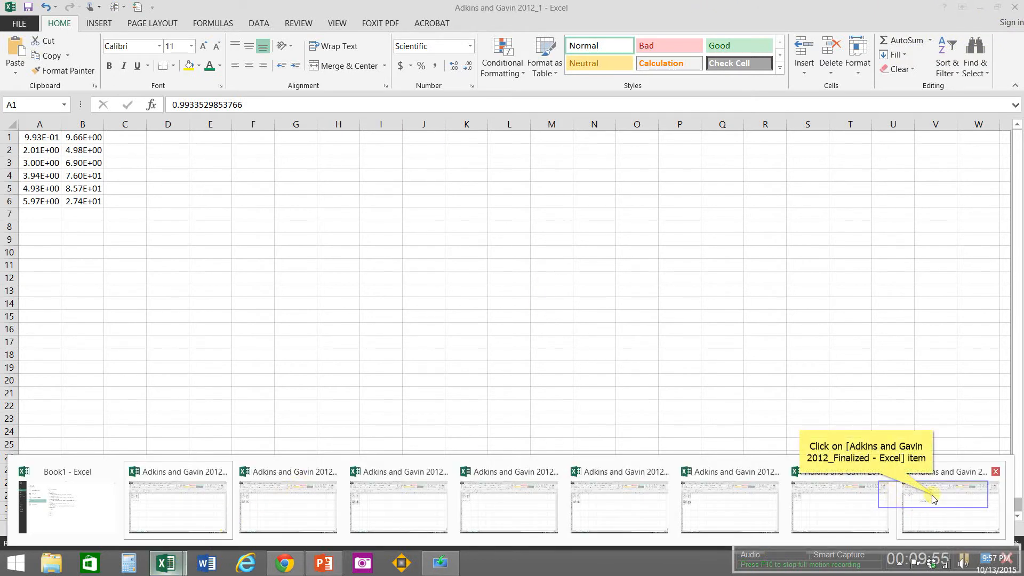
click(934, 498)
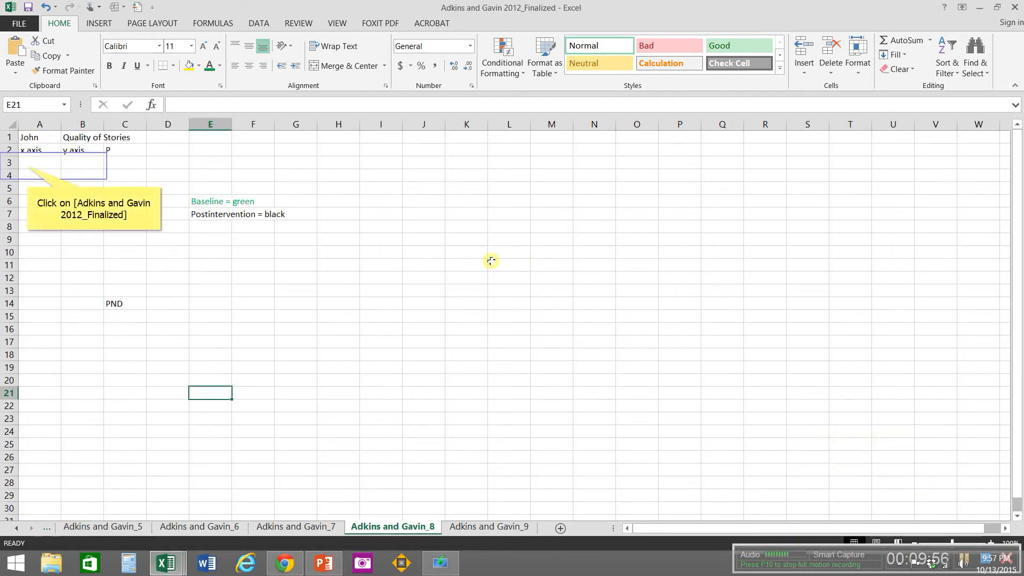
click(27, 166)
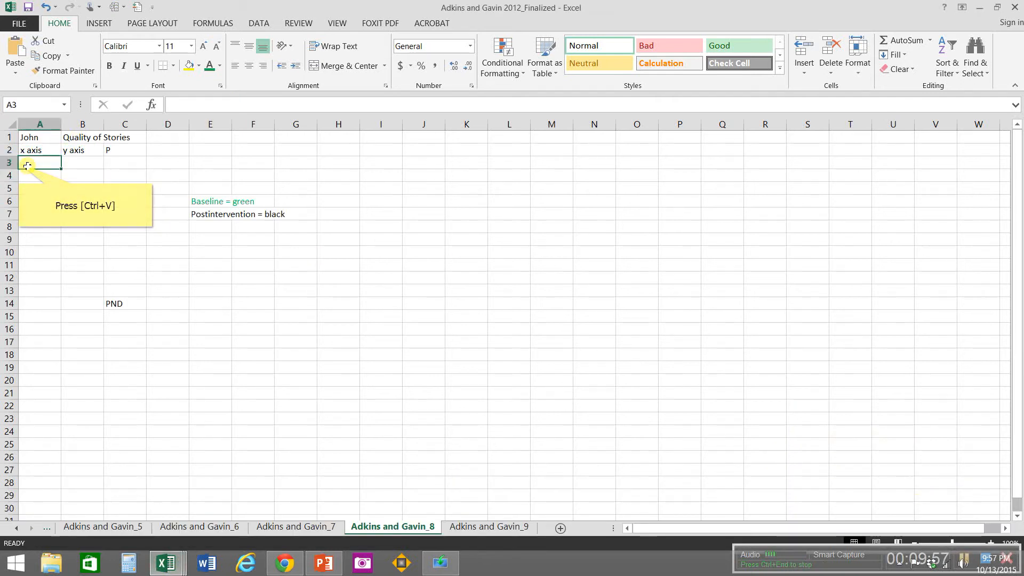
key(ctrl+v)
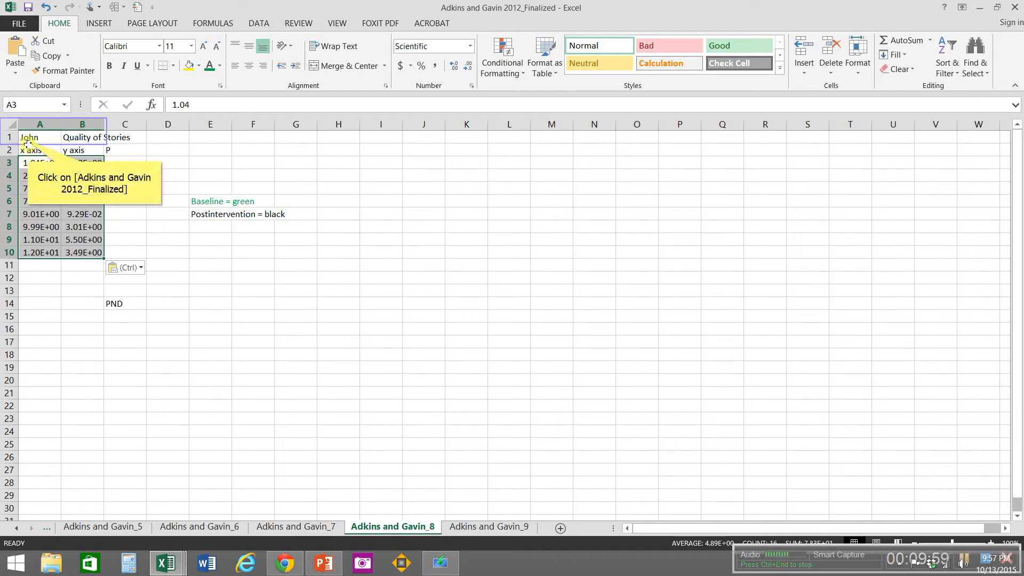
Step: Replace the participant name in A1 with the one for this graph and colour the baseline data A3:B7 green
click(26, 139)
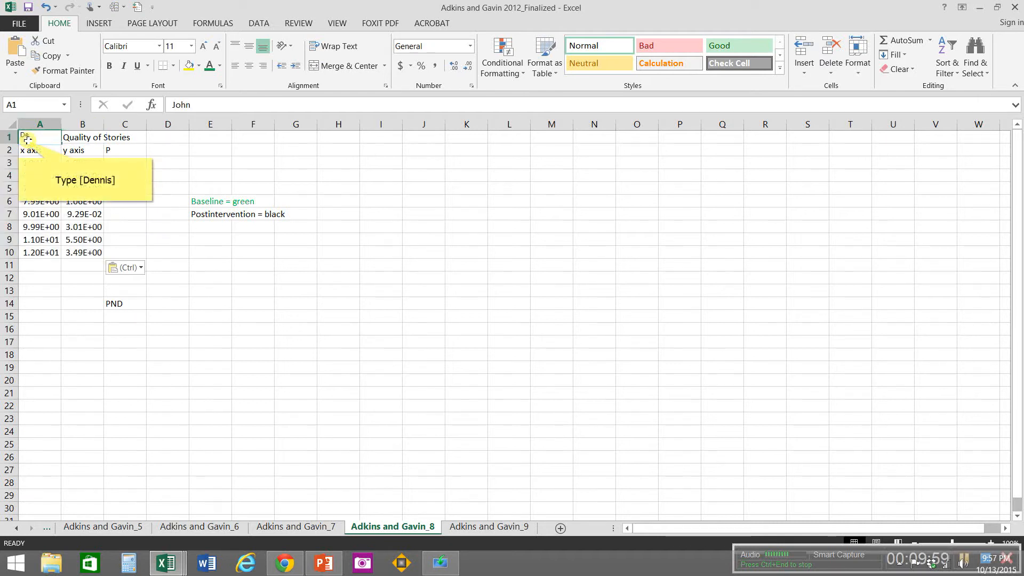
text(Dennis)
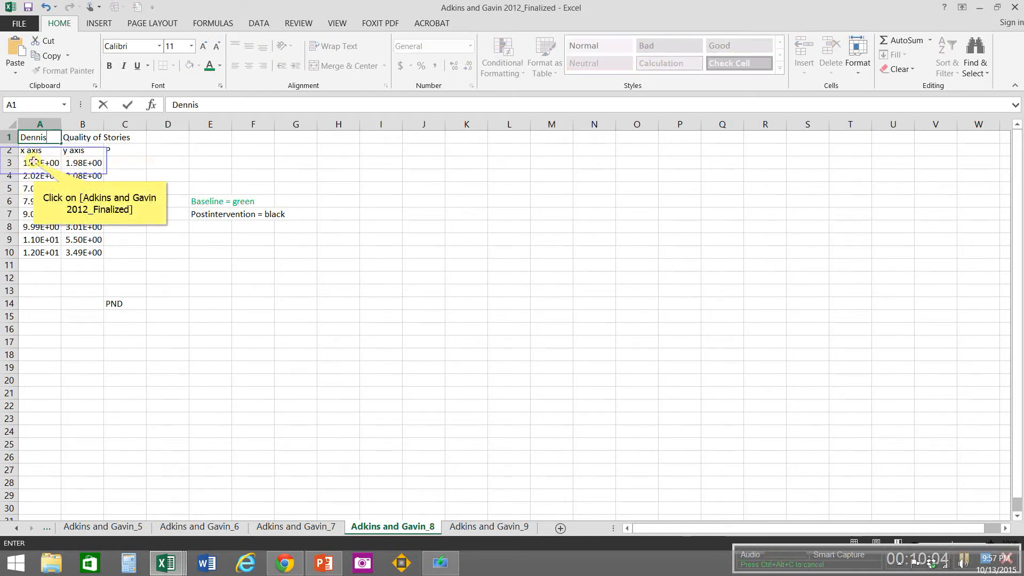
drag(33, 162, 66, 212)
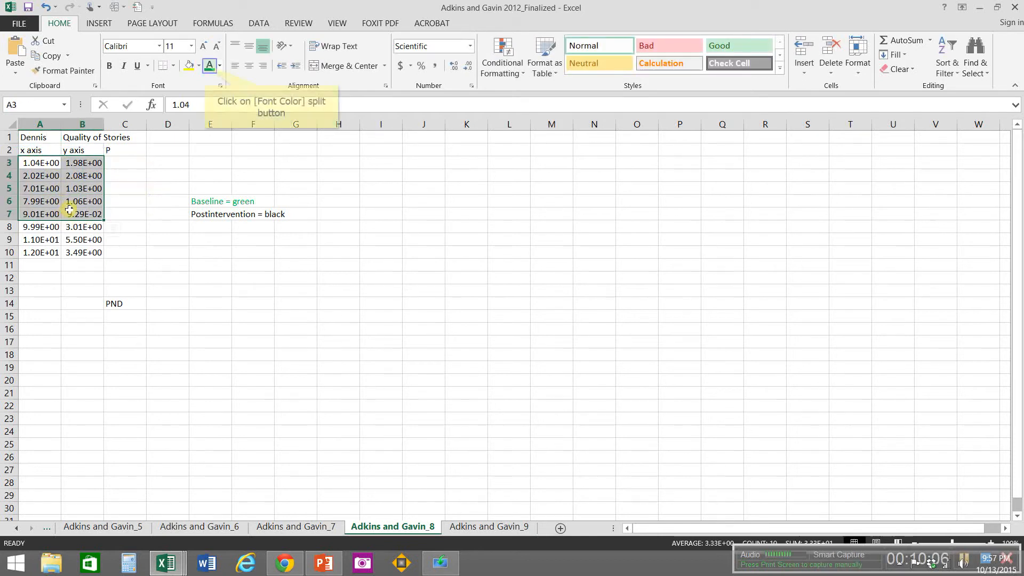
click(207, 67)
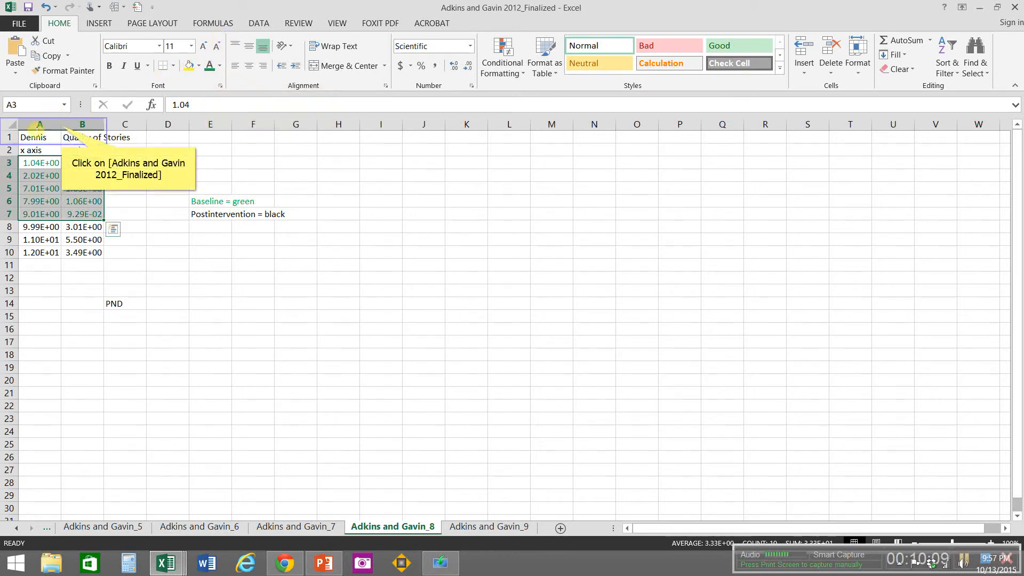
Step: Widen columns A and B and format the entire Adkins and Gavin_8 sheet as Number with 0 decimal places
drag(62, 125, 195, 129)
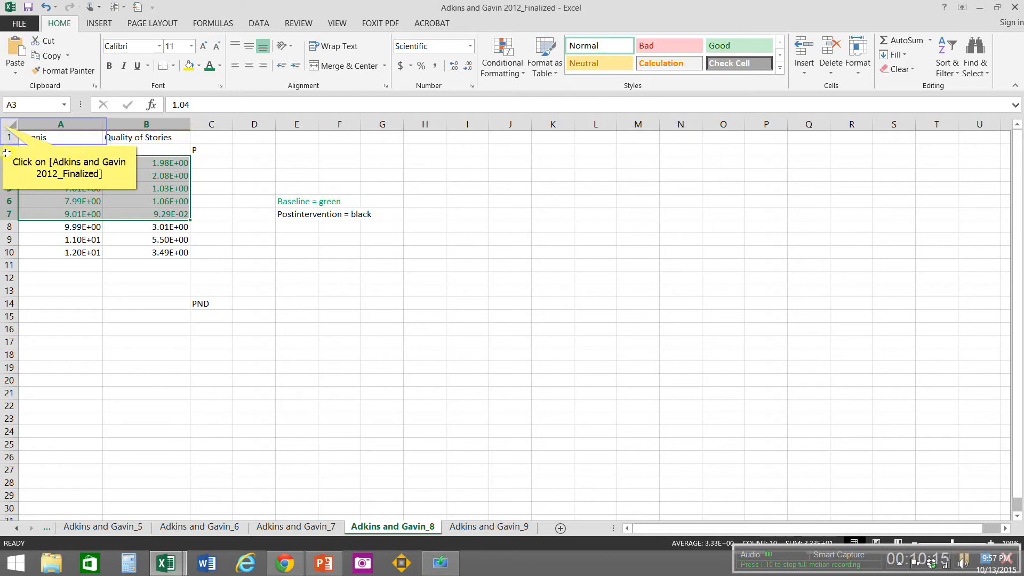
right_click(3, 125)
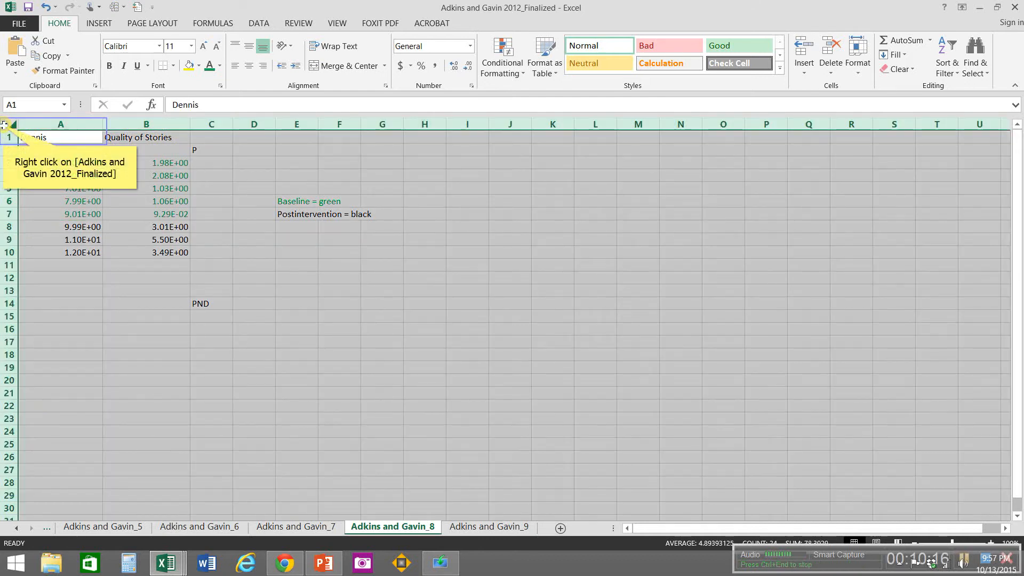
right_click(4, 125)
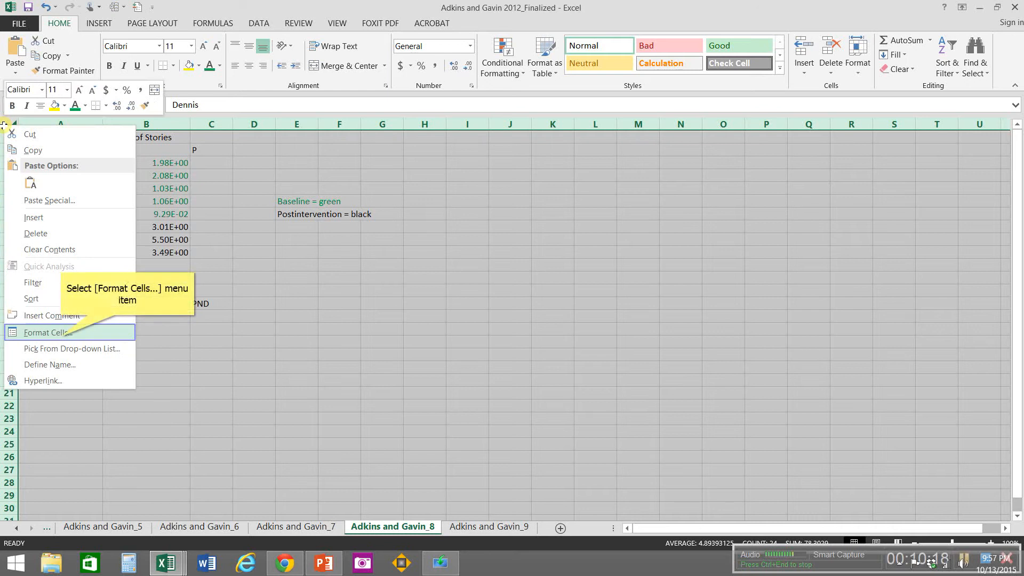
click(60, 337)
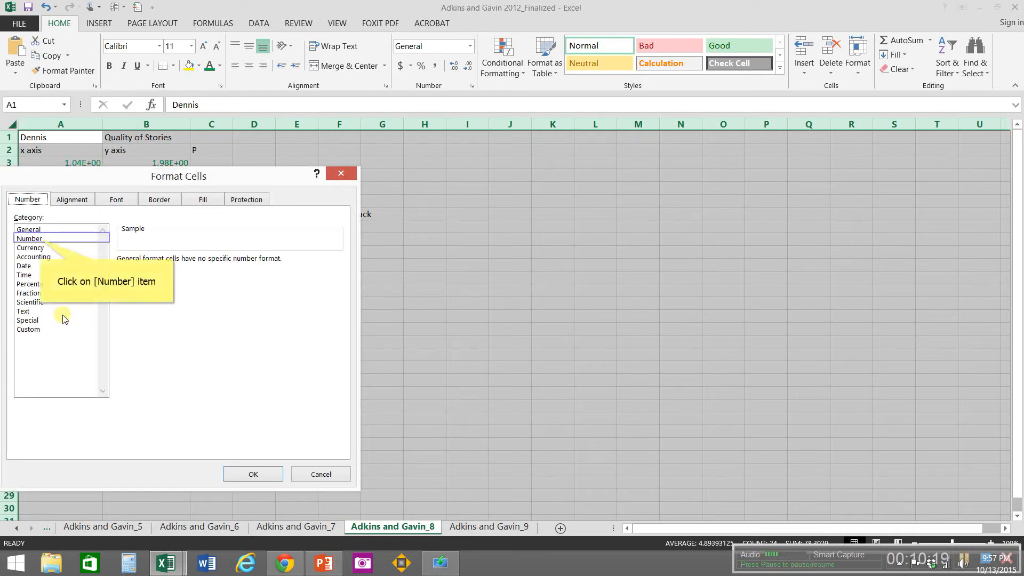
click(42, 241)
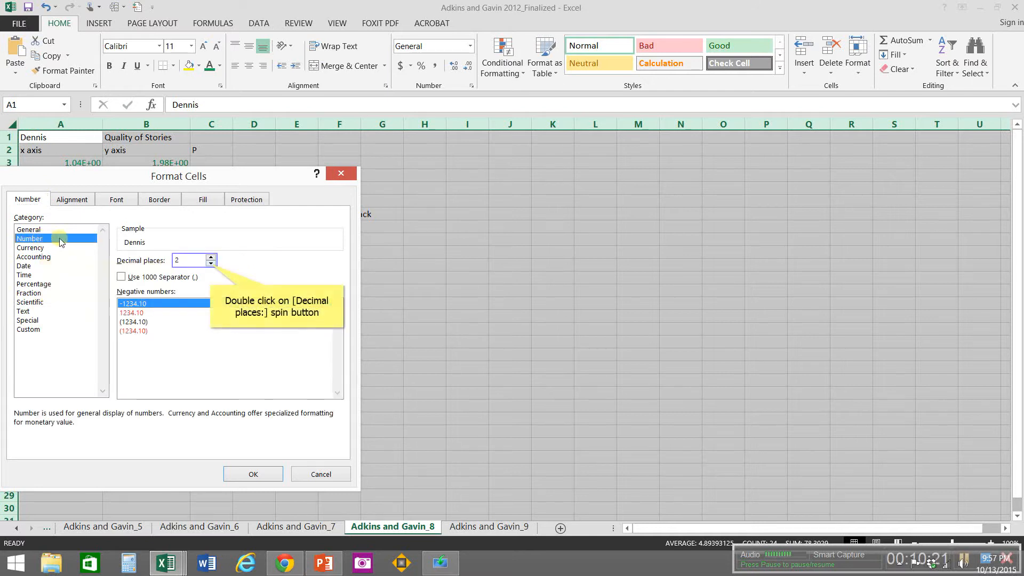
double_click(212, 264)
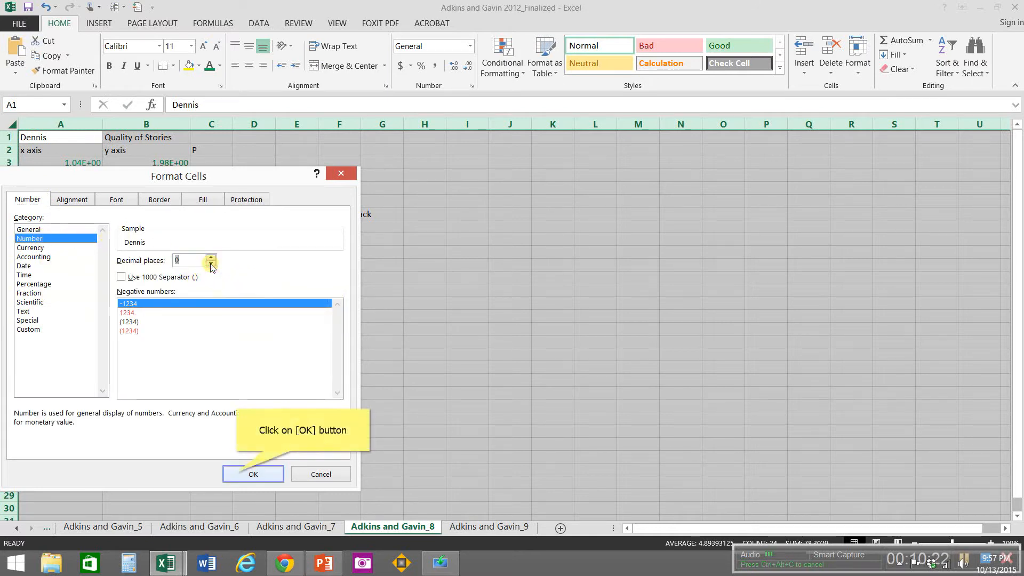
click(236, 472)
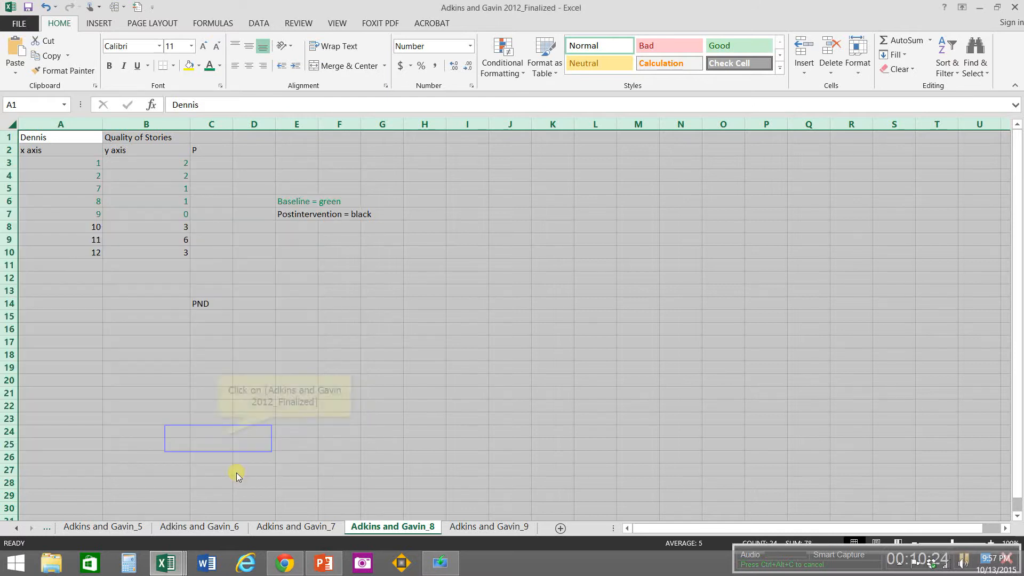
click(219, 438)
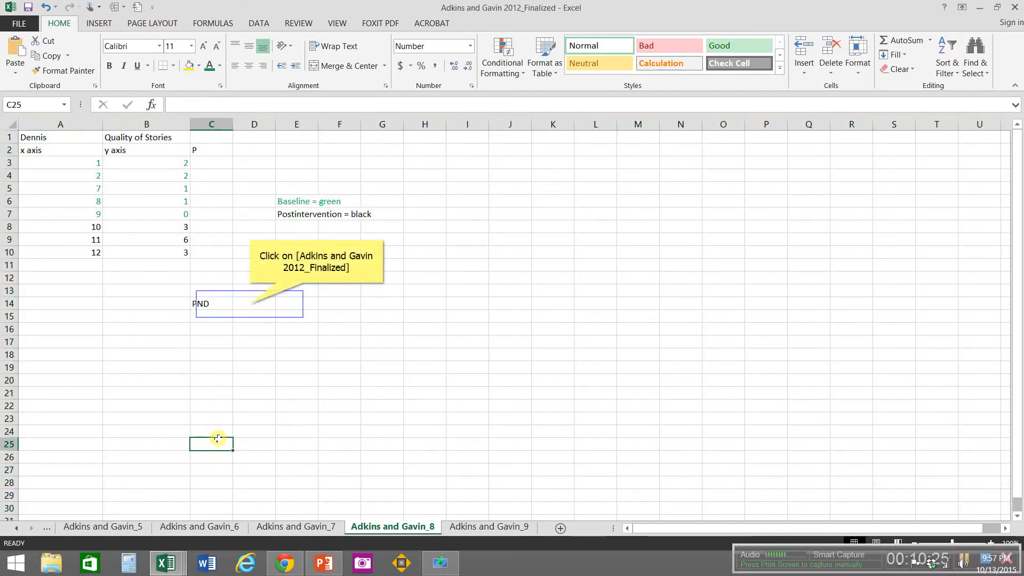
Step: Format cell D14 beside the PND label on the Adkins and Gavin_8 sheet as Percentage with 0 decimal places
click(249, 303)
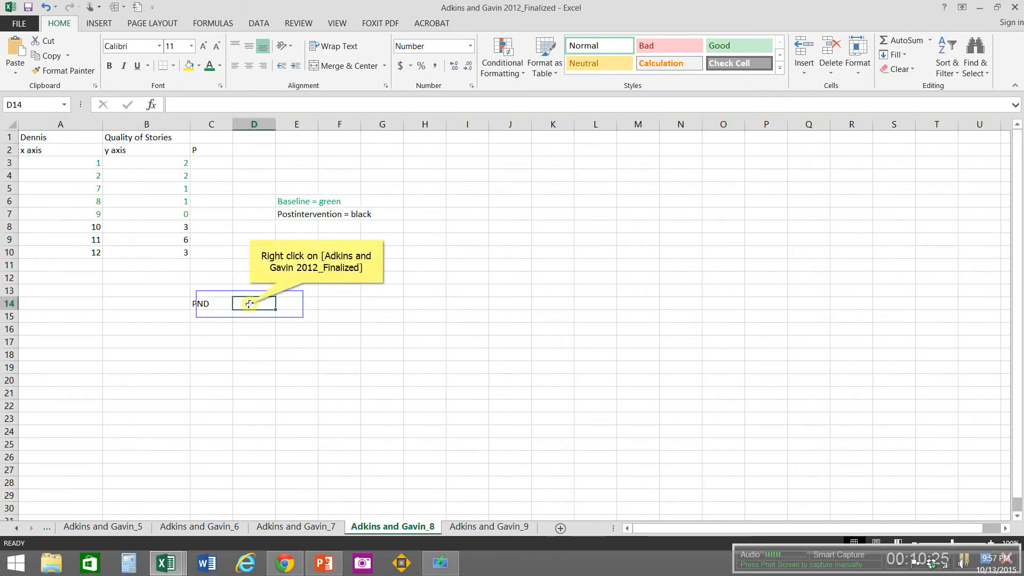
right_click(249, 304)
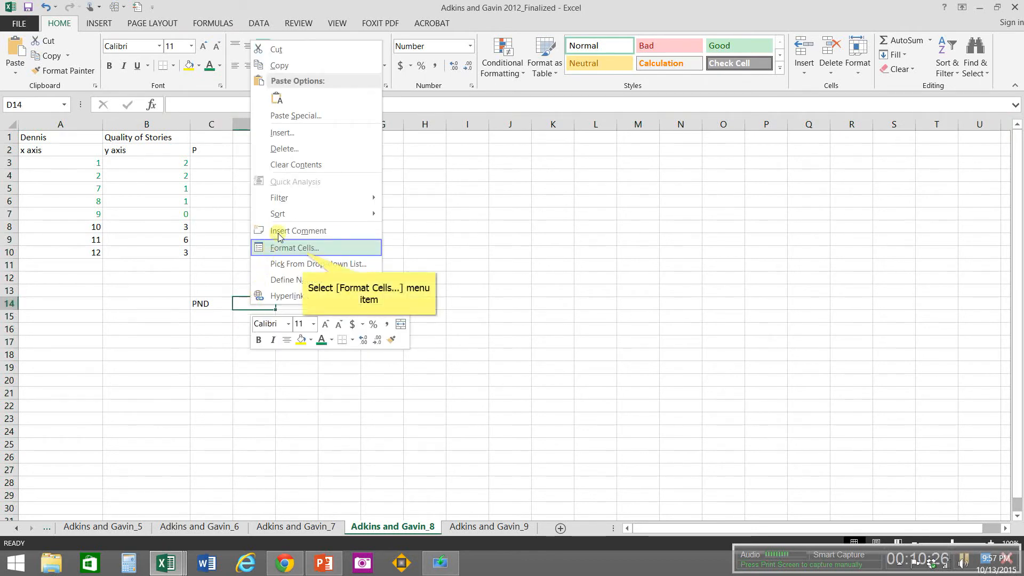
click(302, 248)
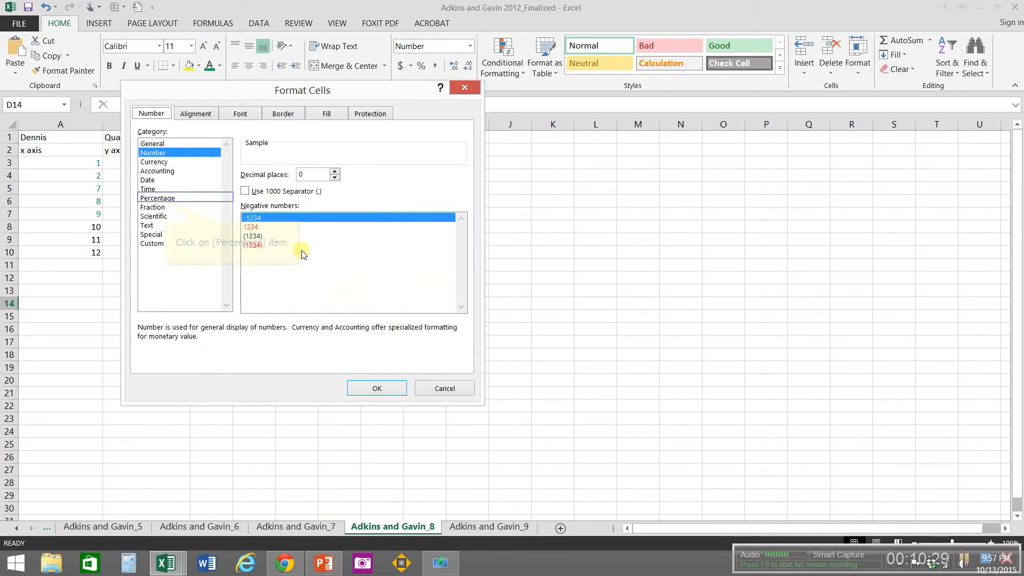
click(165, 202)
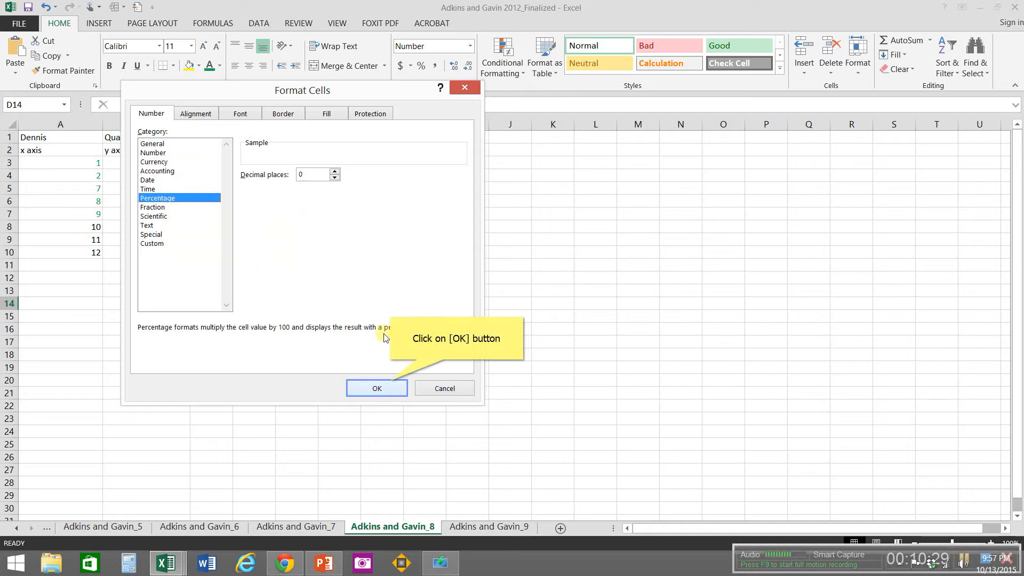
click(391, 385)
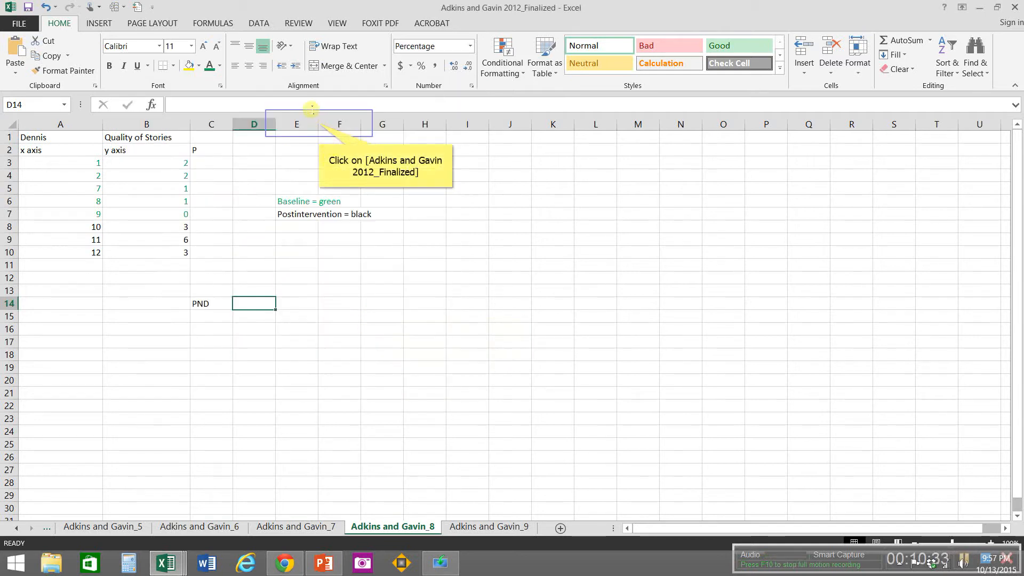
Step: Widen column E to fit the phase legend and center the contents of A1:E15 horizontally
drag(319, 123, 400, 124)
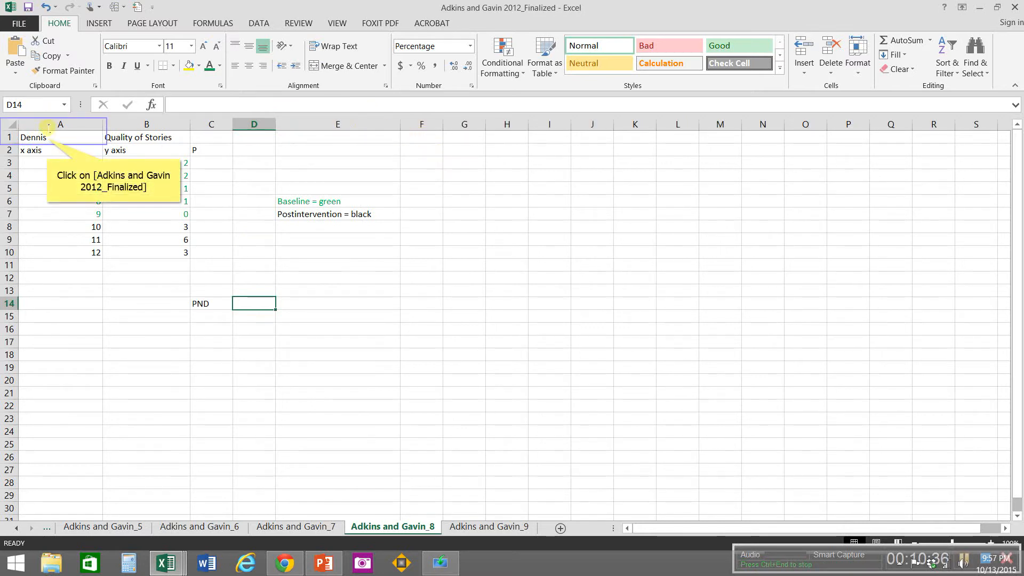
mouse_move(47, 138)
mouse_down()
mouse_move(242, 222)
mouse_move(331, 313)
mouse_up()
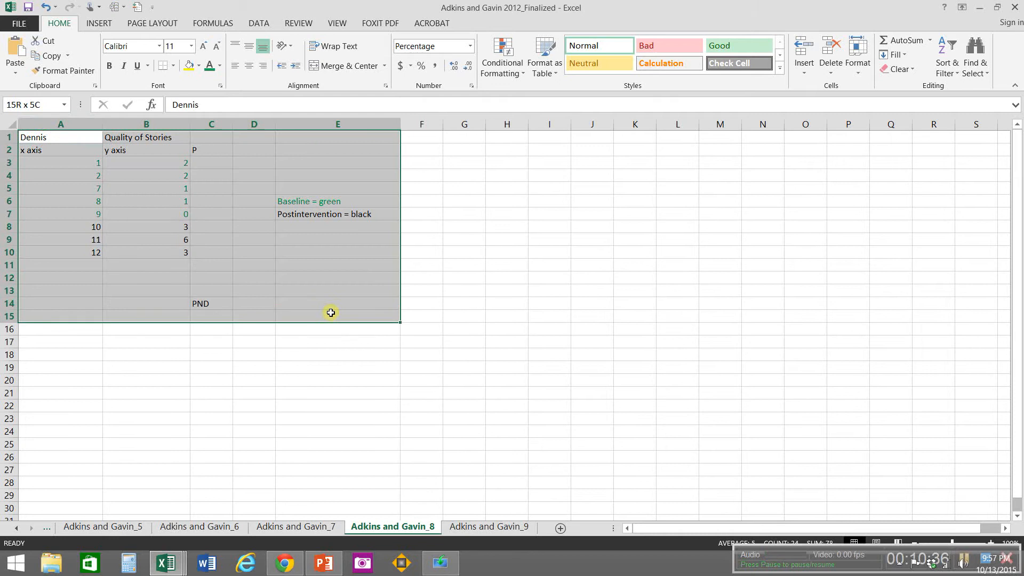
click(248, 68)
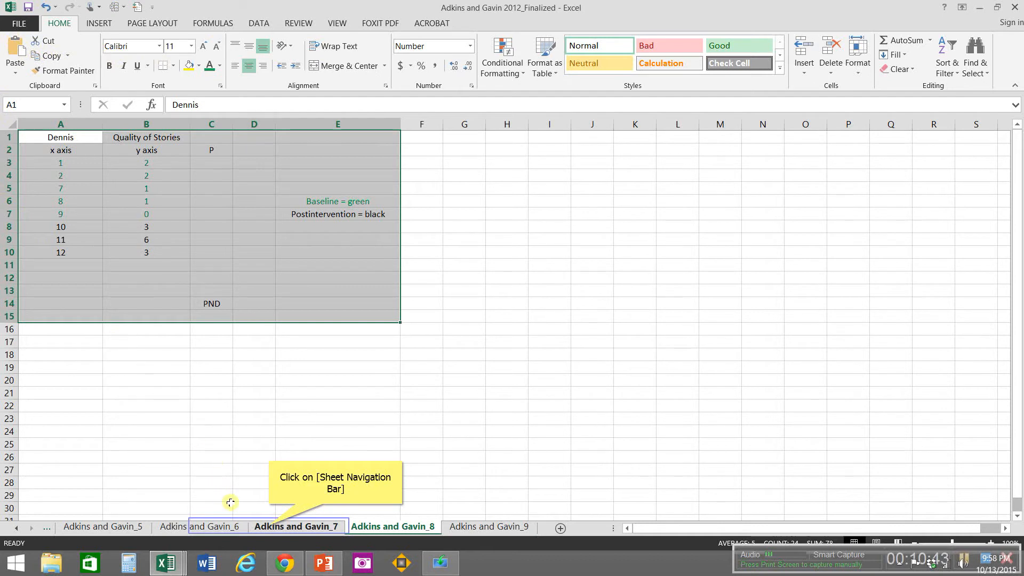
Step: Go to the Adkins and Gavin_7 sheet and replace the participant name in A1 with the one for that graph
click(271, 527)
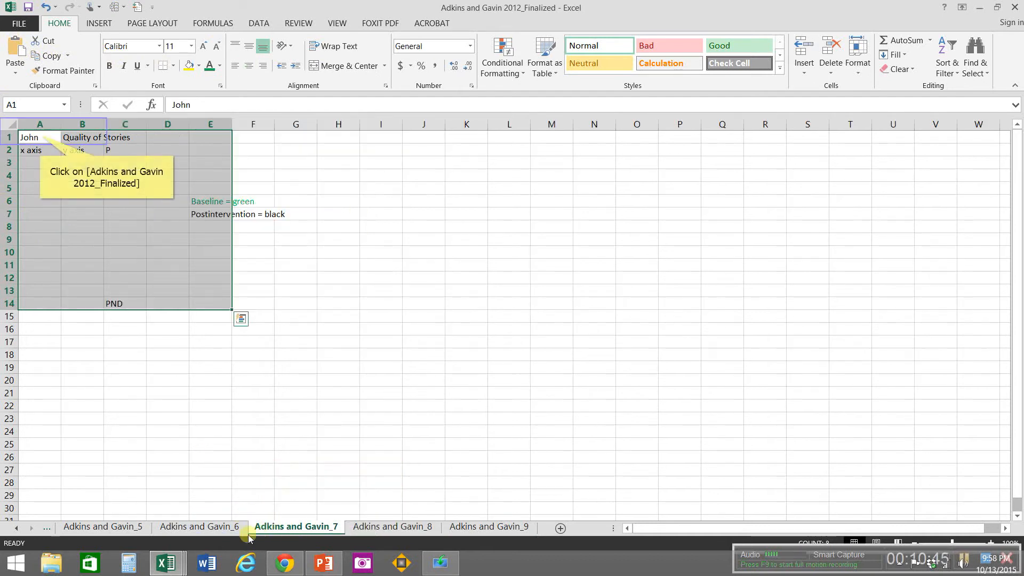
click(40, 135)
text(R)
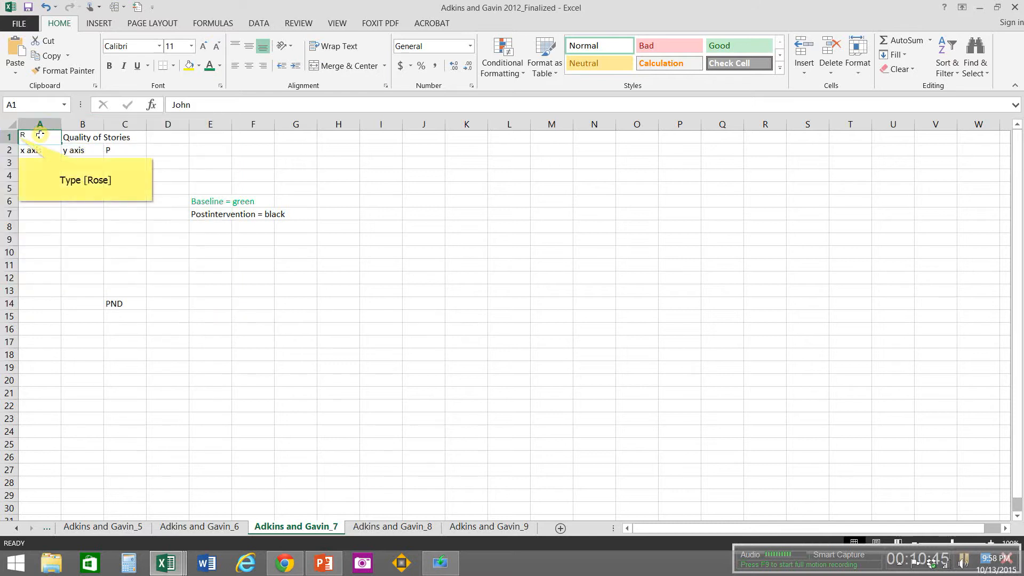
text(ose)
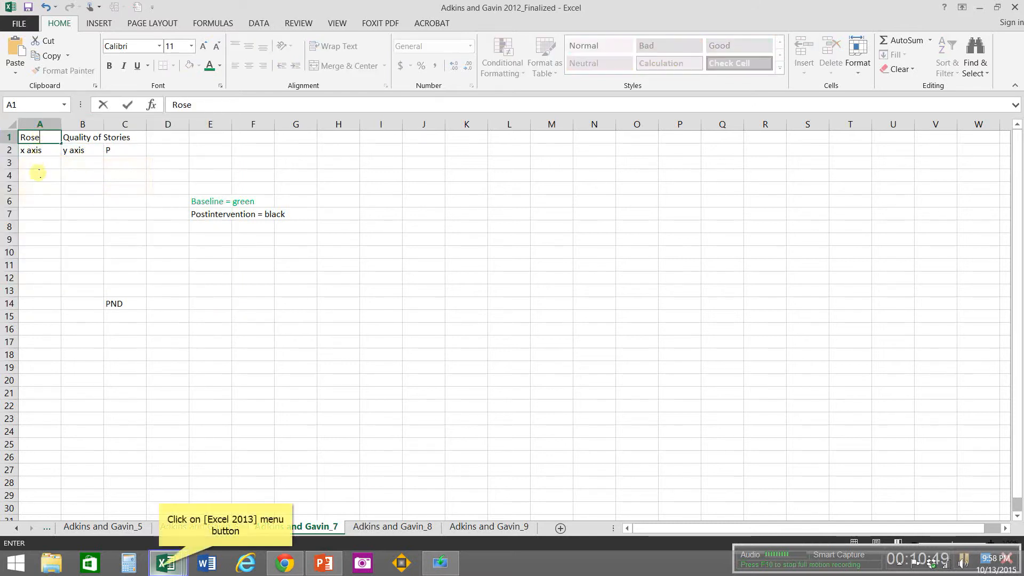
Step: Copy A1:B6 from the Adkins and Gavin 2012_7 workbook, close it, and paste the data at A3 of the Adkins and Gavin_7 sheet
click(161, 567)
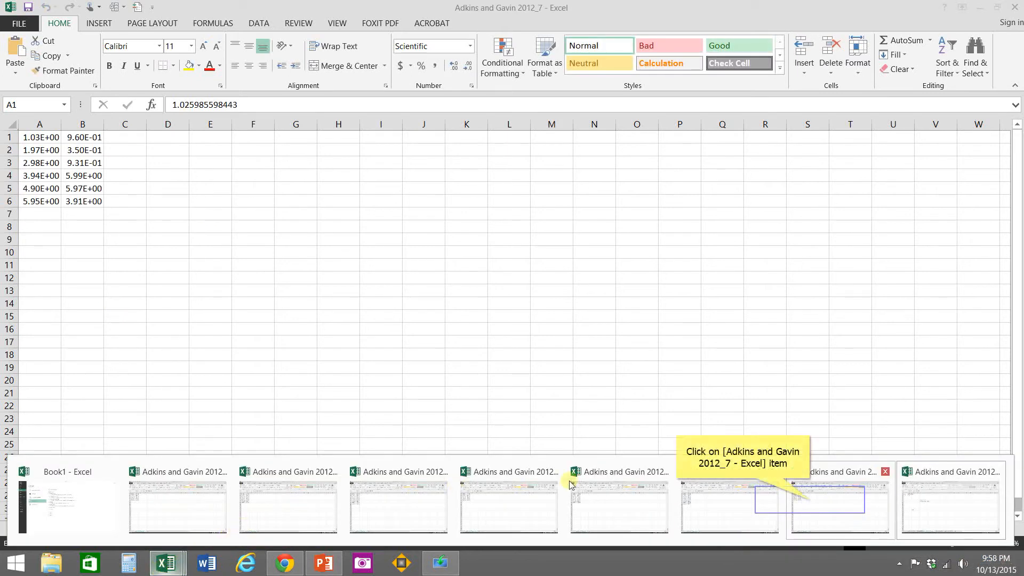
click(811, 504)
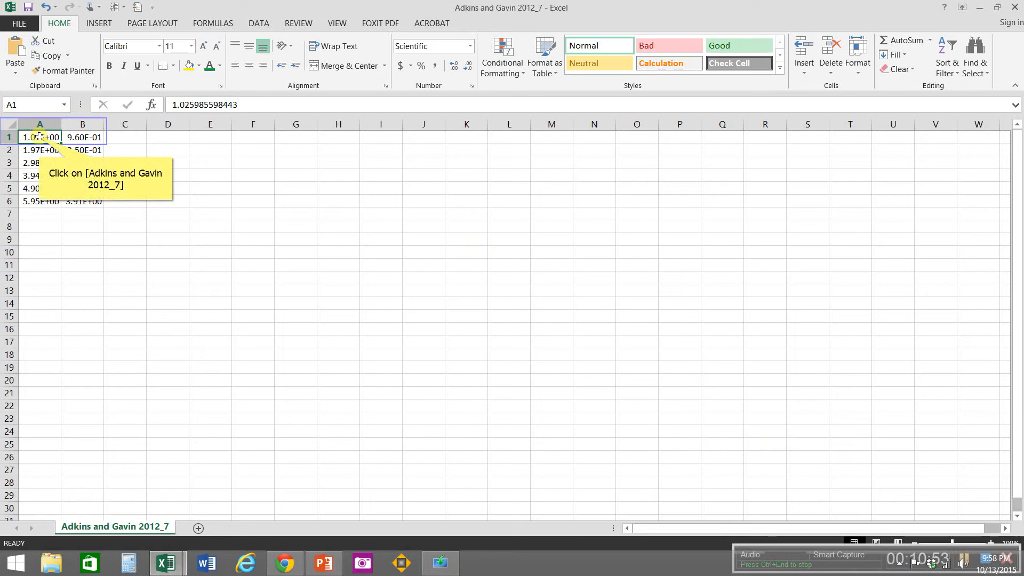
drag(40, 136, 82, 204)
key(ctrl+c)
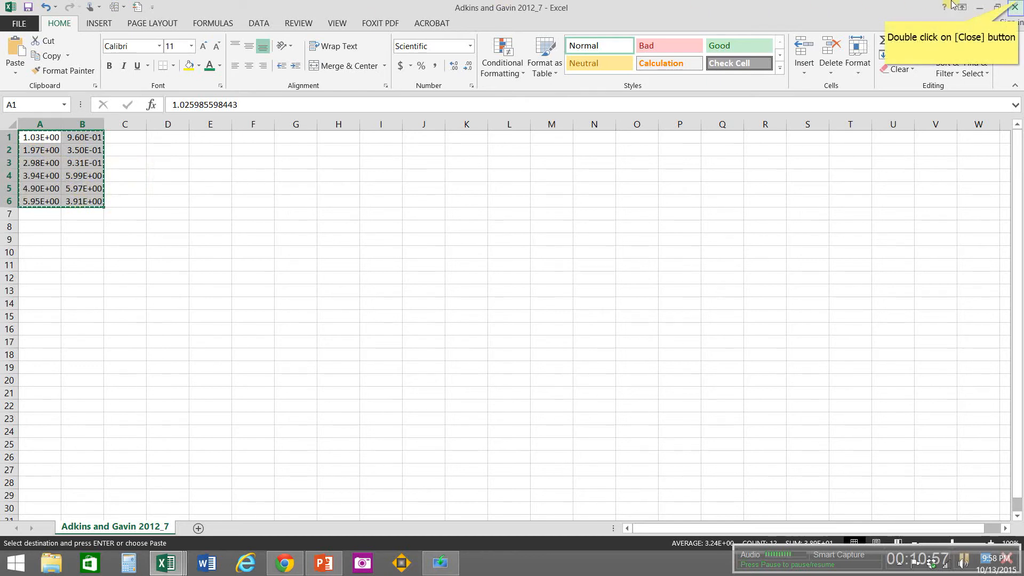
click(49, 166)
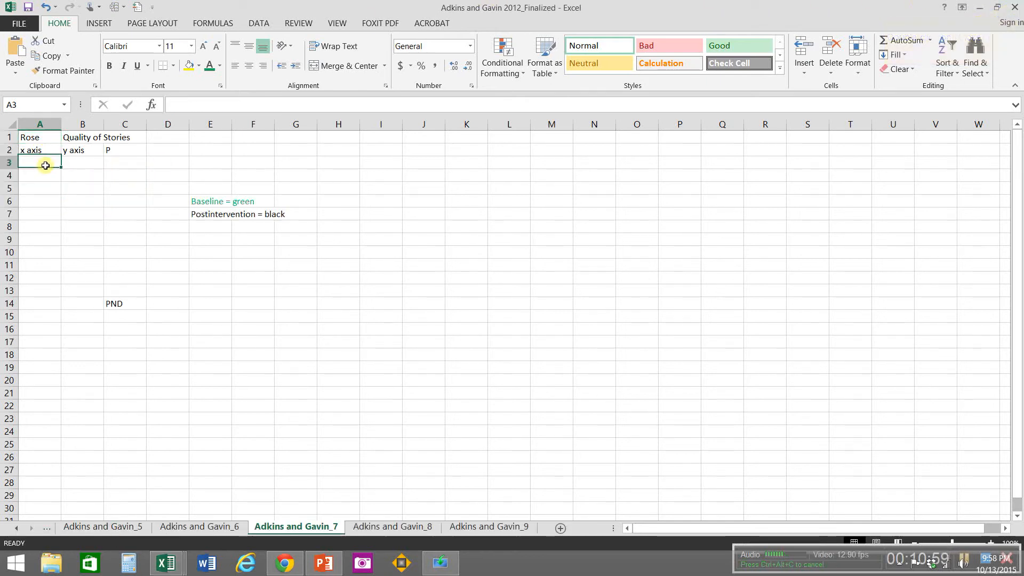
key(ctrl+v)
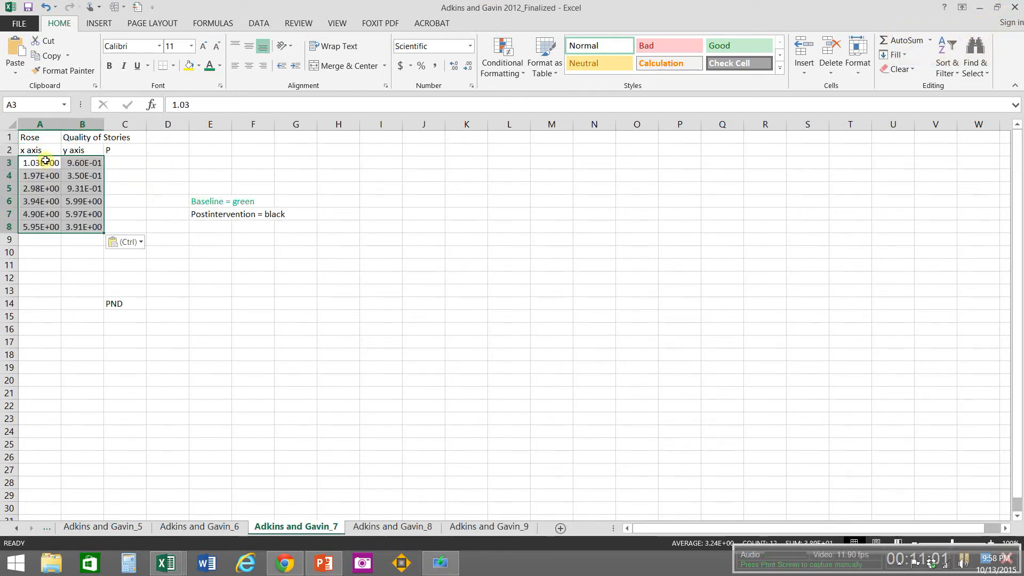
Step: Widen columns A and B and format the entire Adkins and Gavin_7 sheet as Number with 0 decimal places
drag(63, 128, 188, 124)
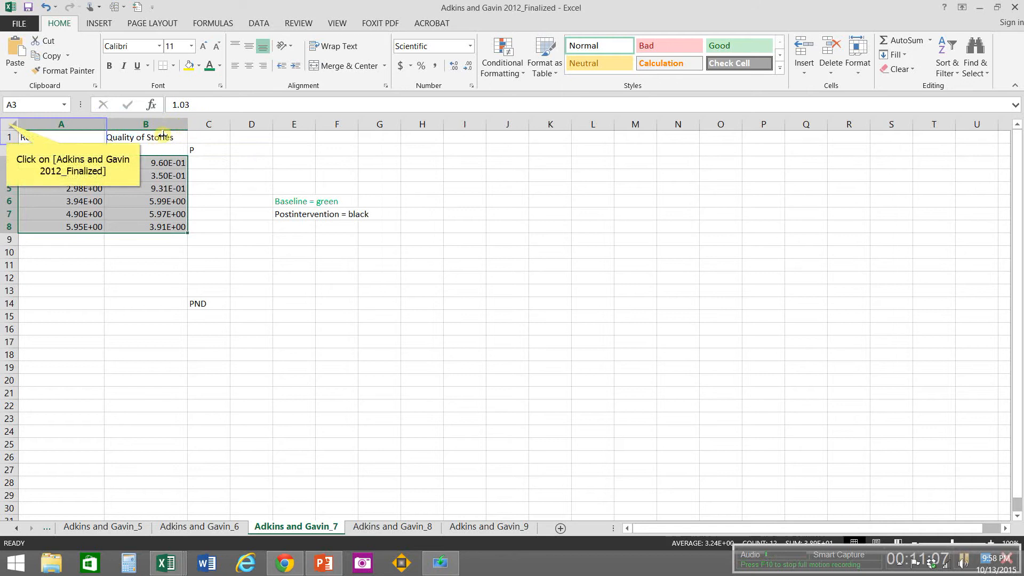
click(7, 123)
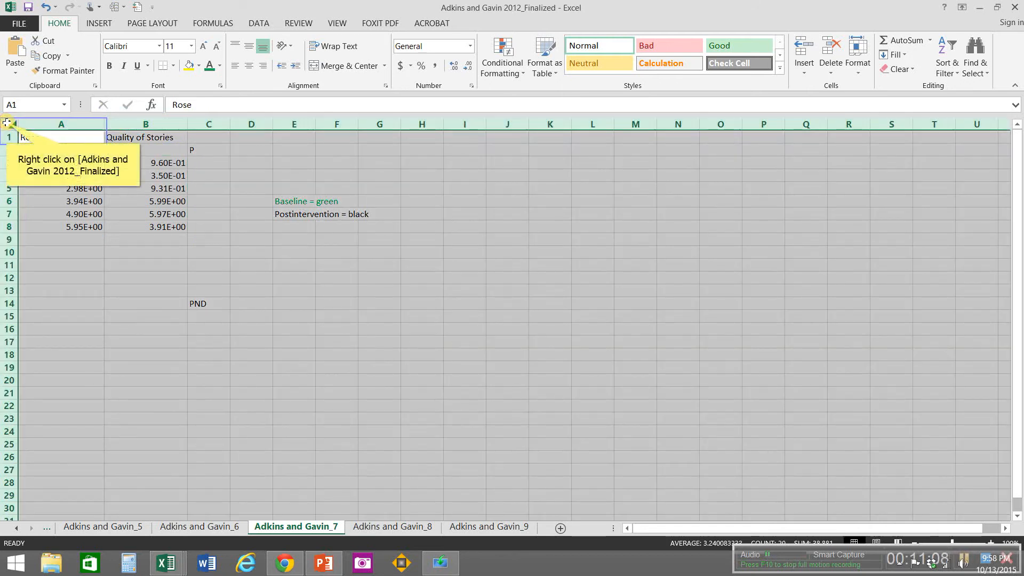
right_click(6, 122)
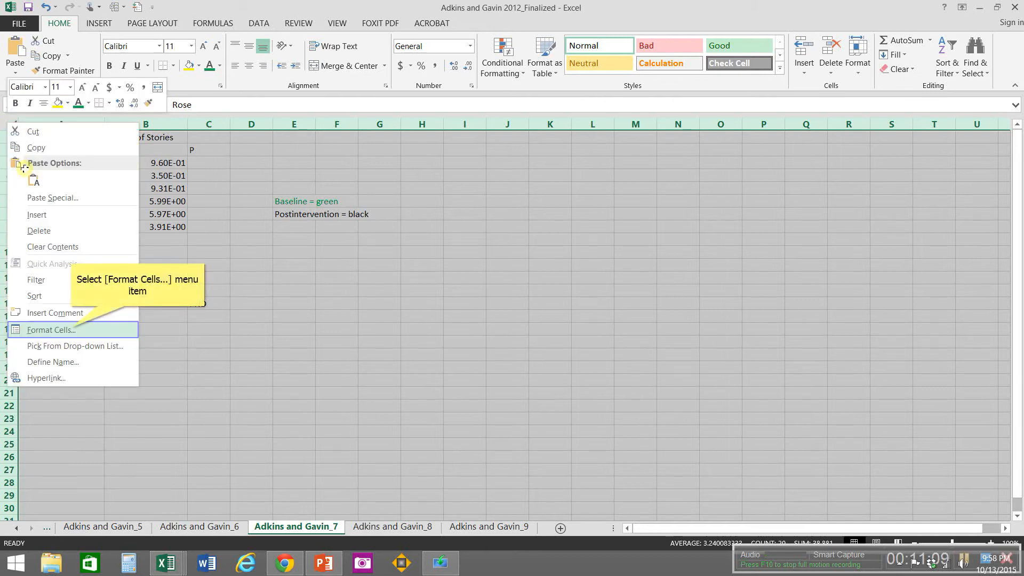
click(72, 330)
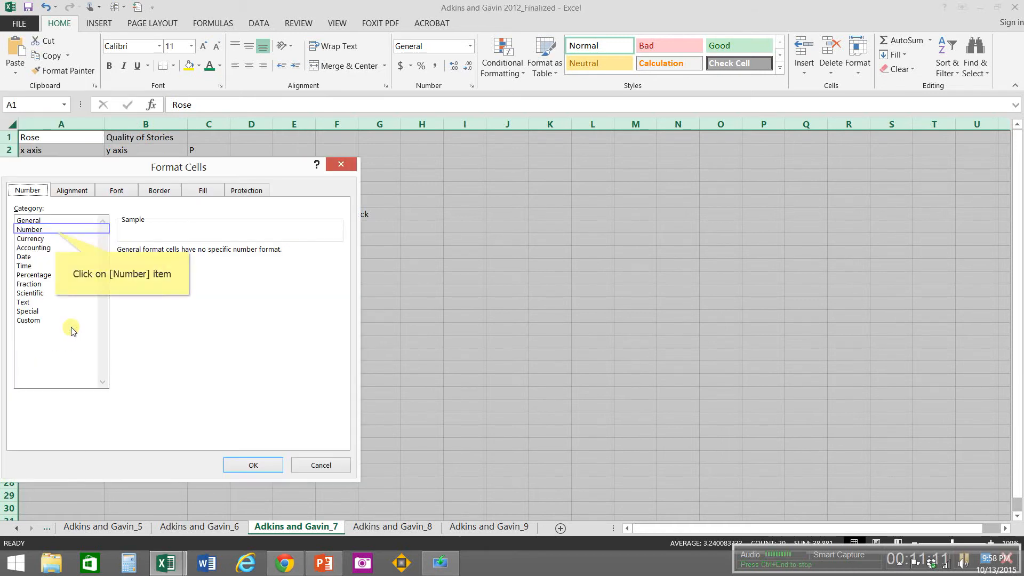
click(57, 231)
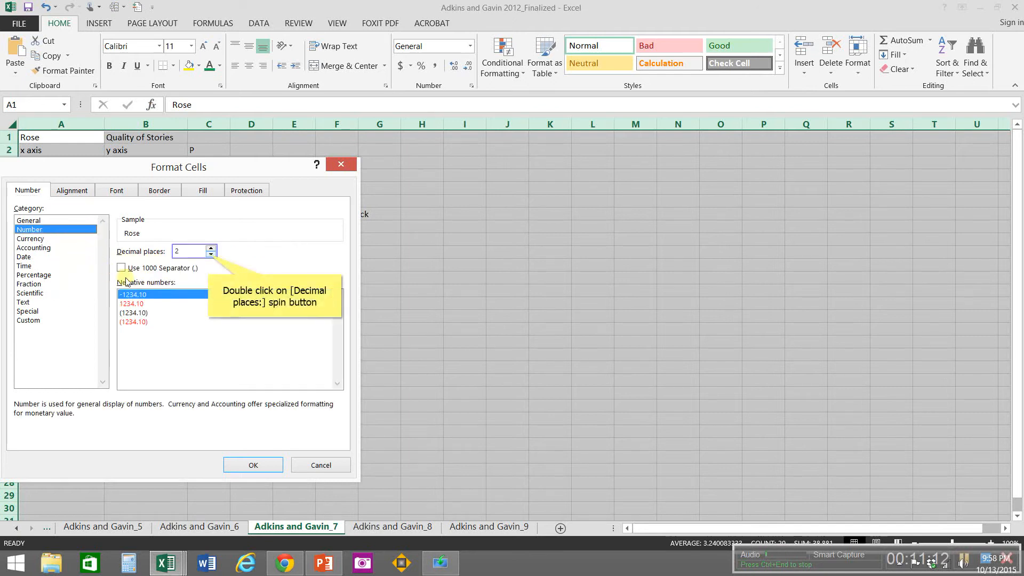
double_click(210, 254)
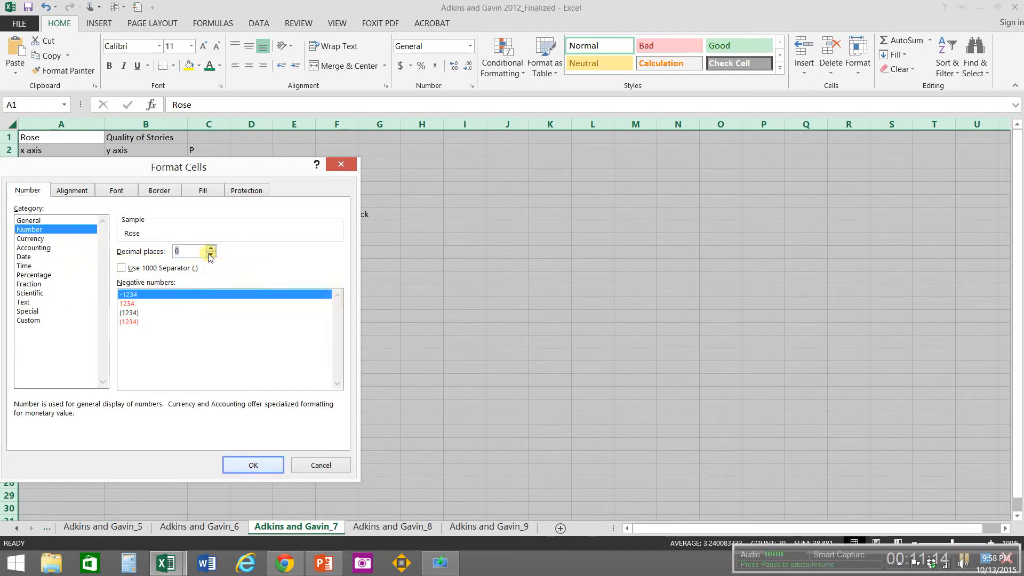
click(253, 465)
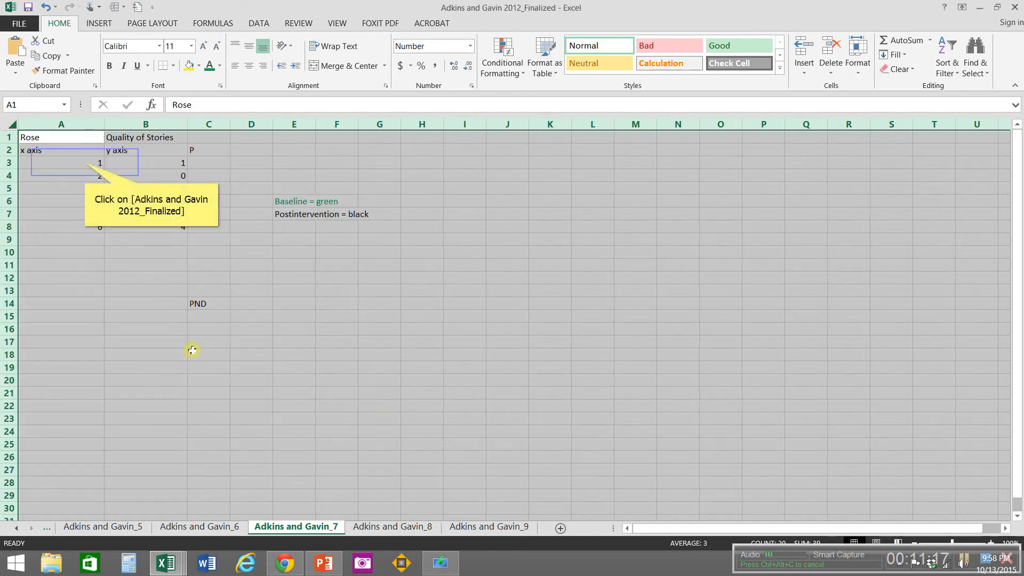
Step: Color the baseline data in A3:B5 of the Adkins and Gavin_7 sheet with the green font color
click(84, 163)
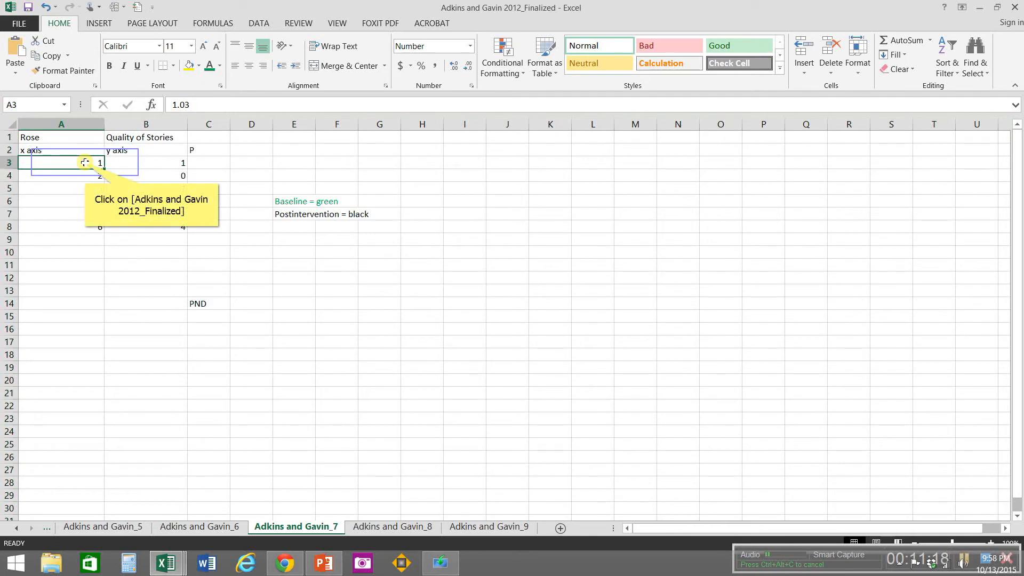
drag(85, 162, 159, 194)
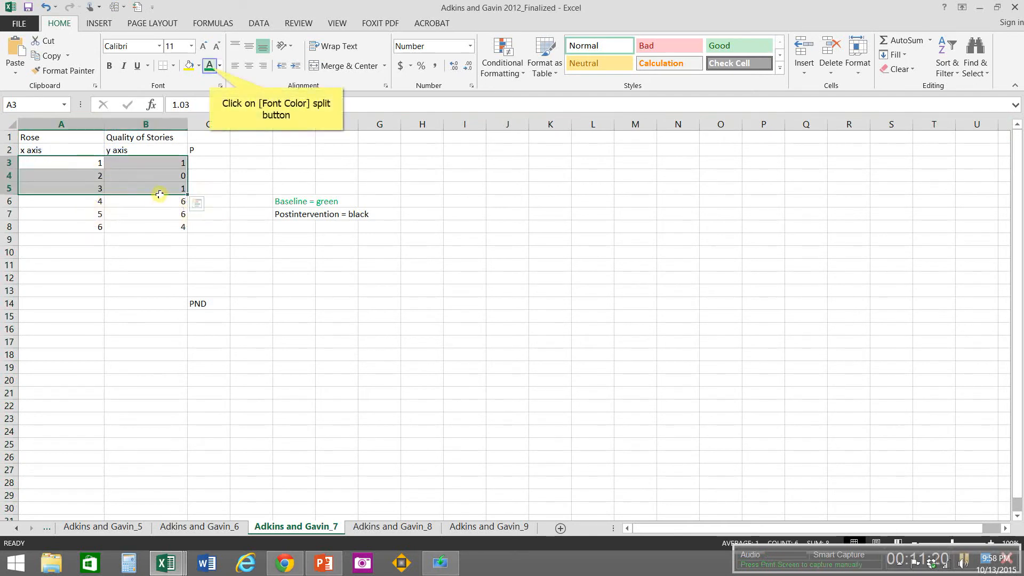
click(209, 67)
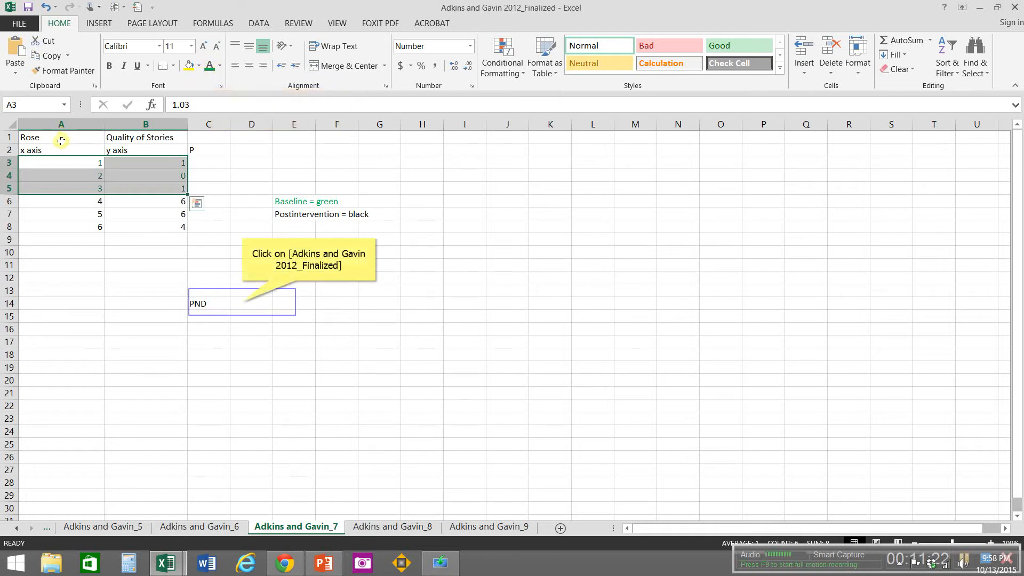
Step: Format cell D14 beside the PND label on the Adkins and Gavin_7 sheet as Percentage with 0 decimal places
click(242, 302)
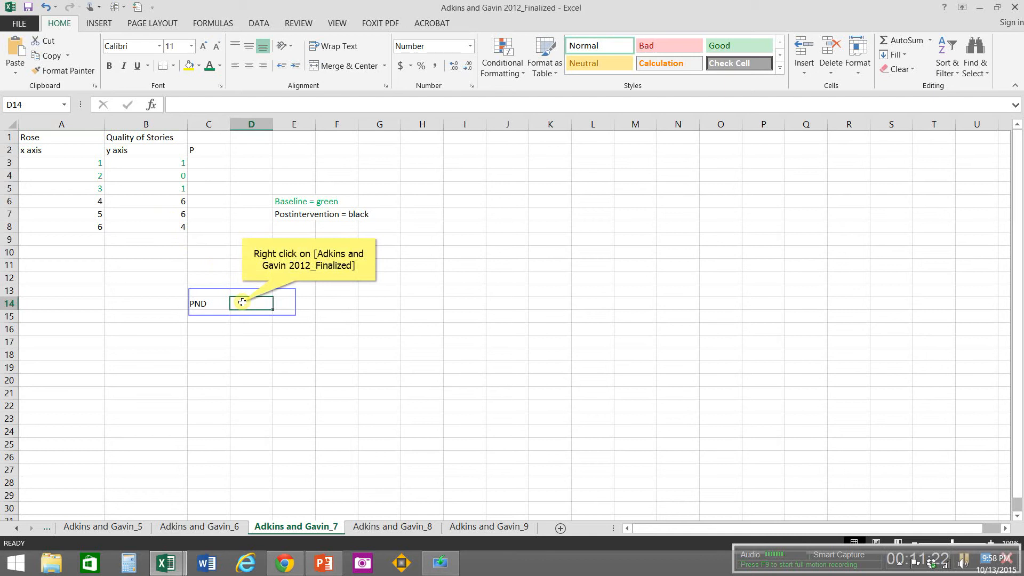
right_click(242, 302)
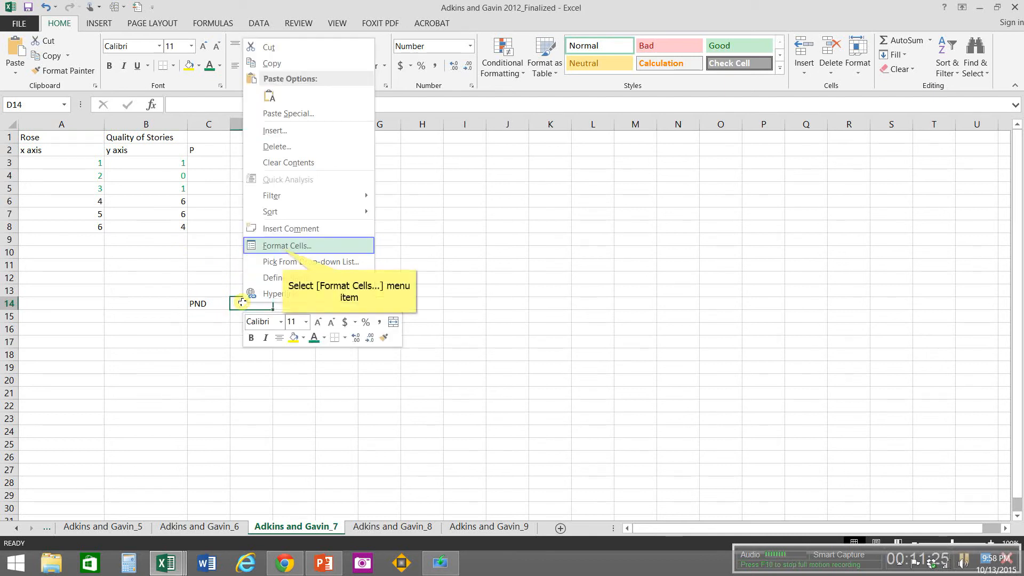
click(283, 246)
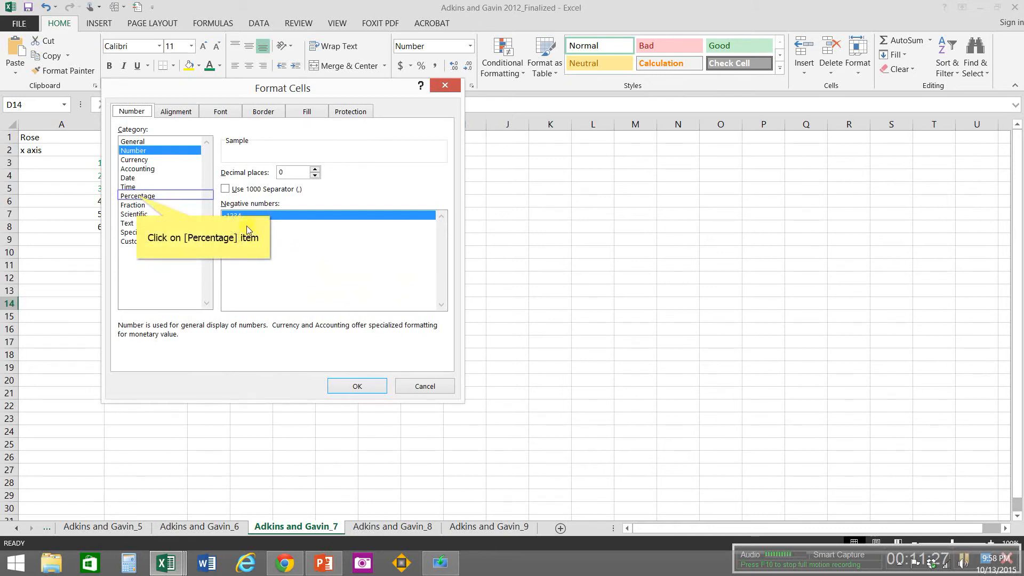
click(138, 197)
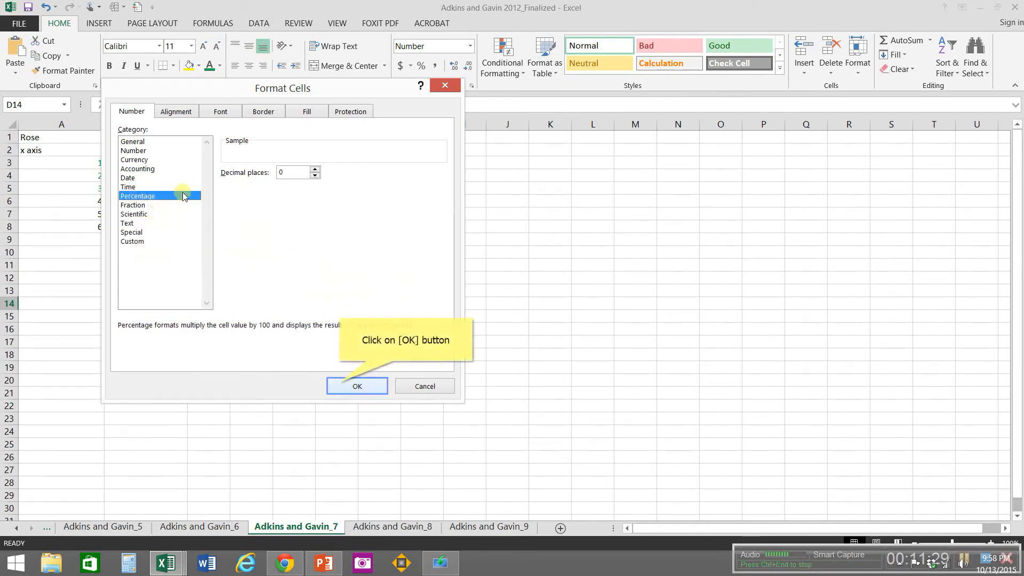
click(341, 386)
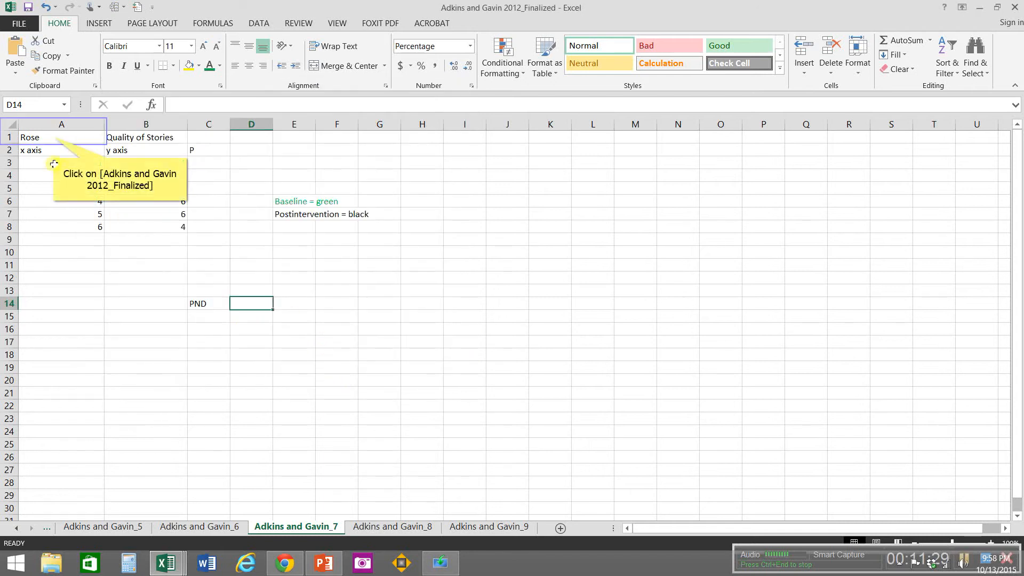
Step: Center the contents of A1:G14 horizontally on the Adkins and Gavin_7 sheet
drag(53, 137, 381, 307)
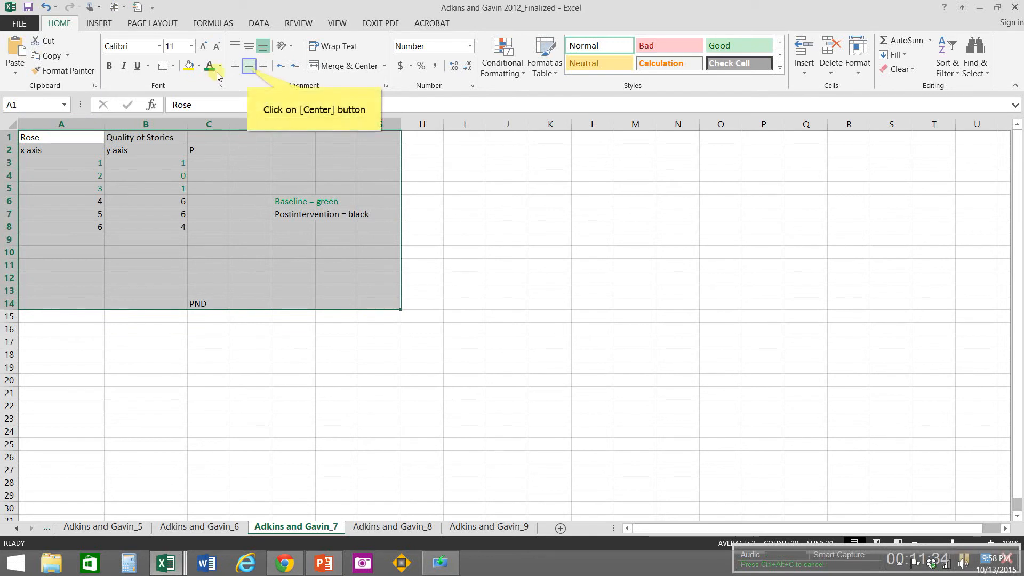
click(247, 67)
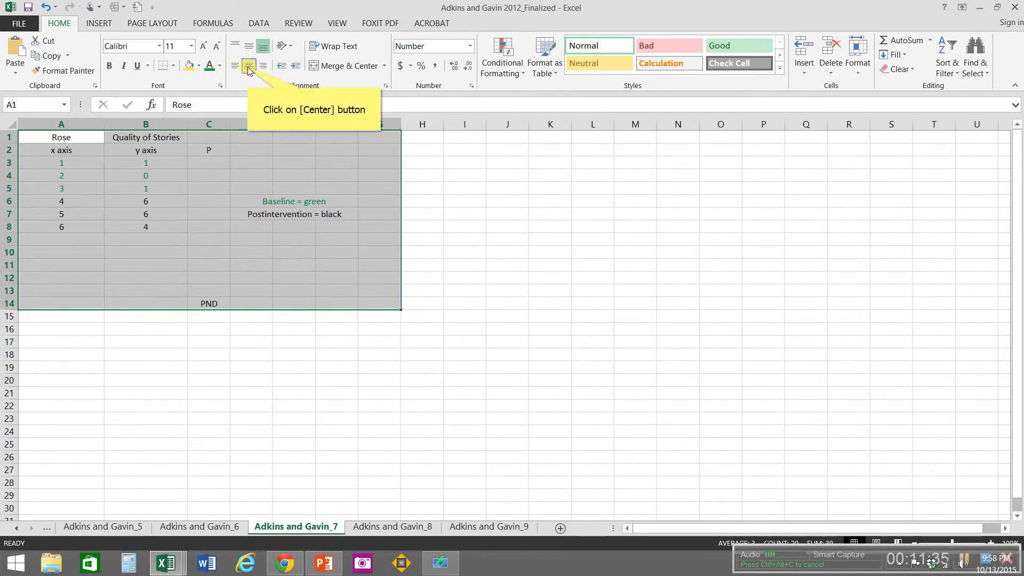
click(247, 66)
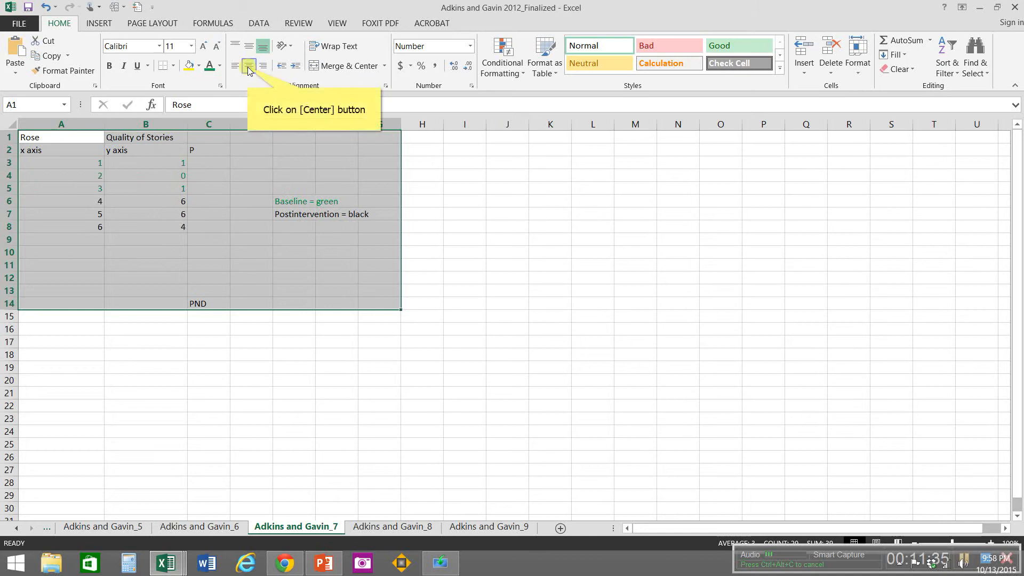
click(248, 66)
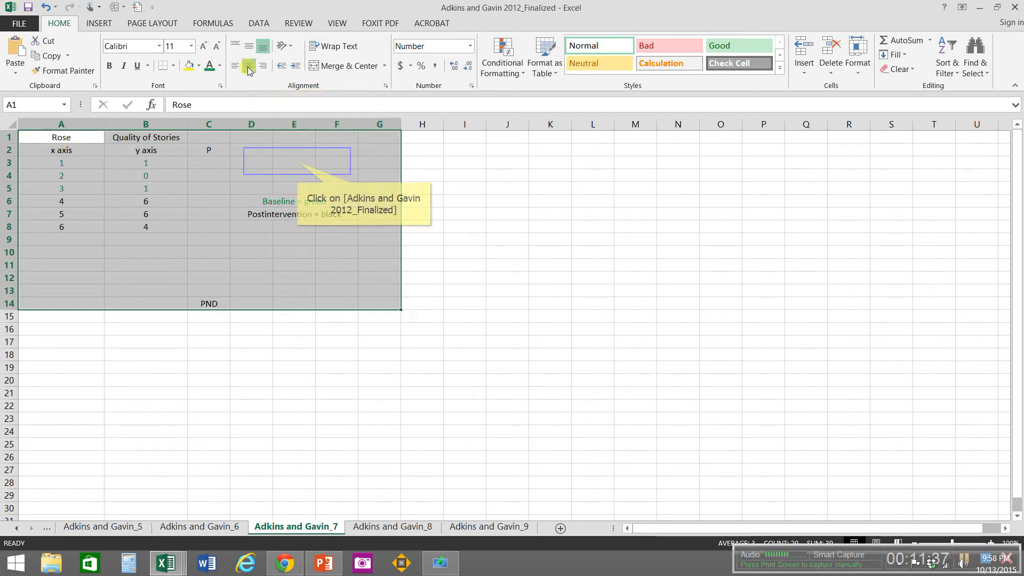
Step: Widen column E on the Adkins and Gavin_7 sheet so the phase legend fits inside it
click(297, 161)
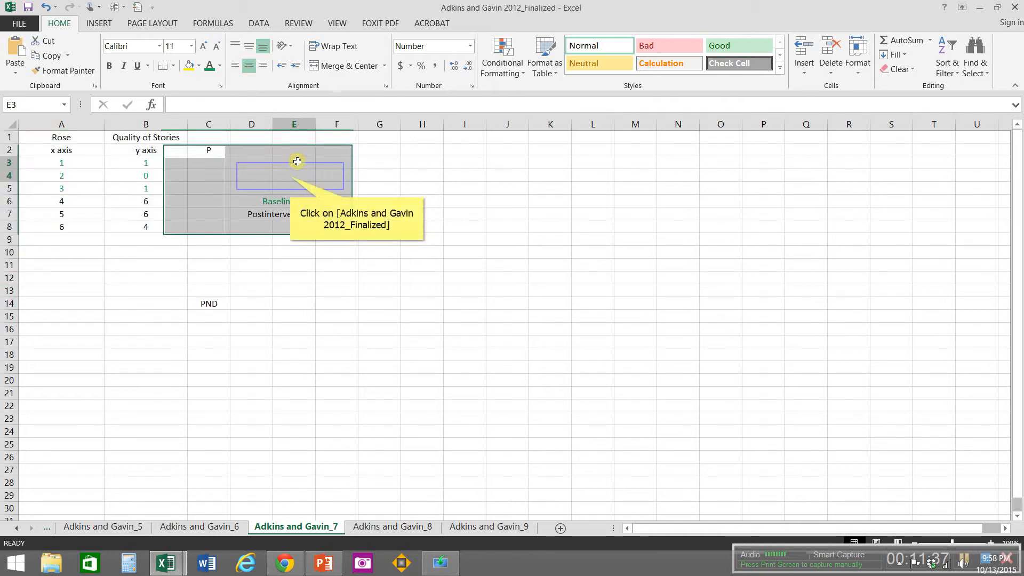
click(290, 176)
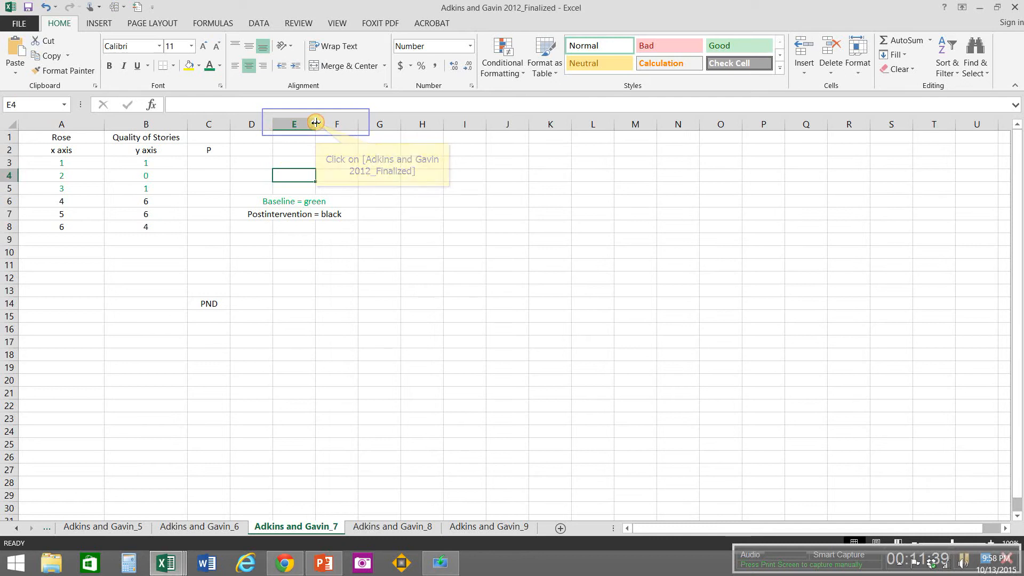
drag(315, 123, 364, 124)
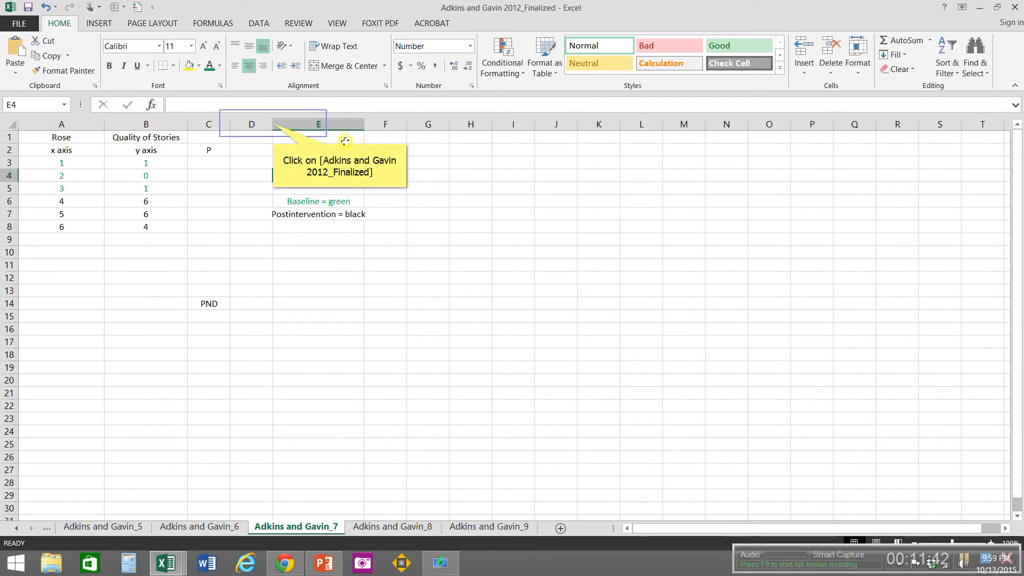
click(273, 124)
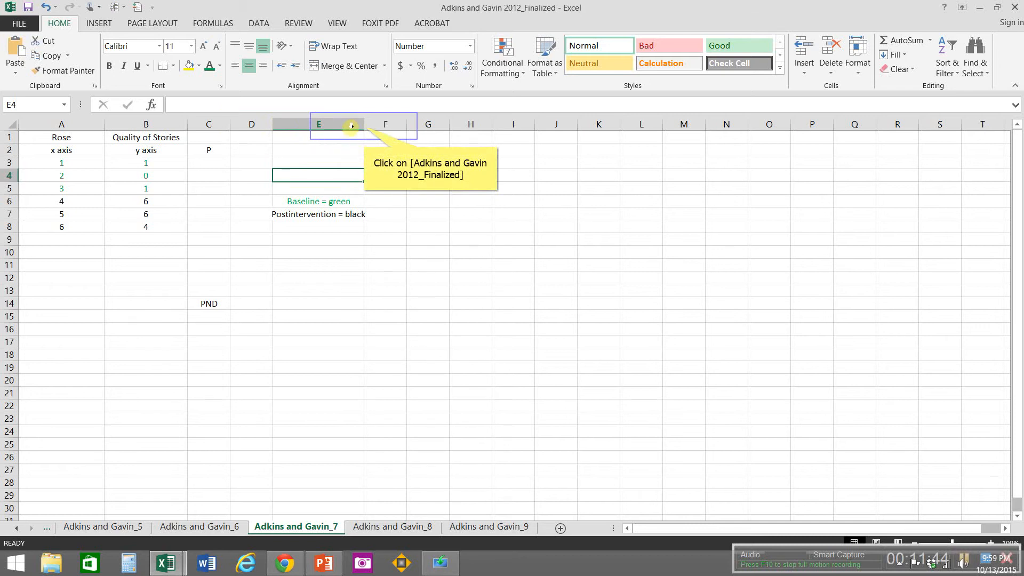
drag(363, 126, 380, 137)
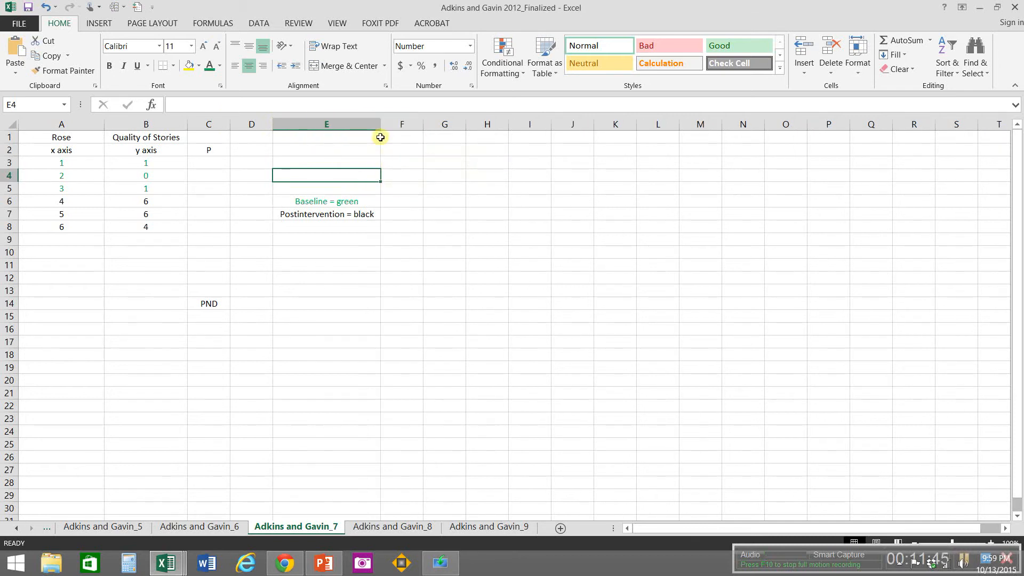
click(274, 328)
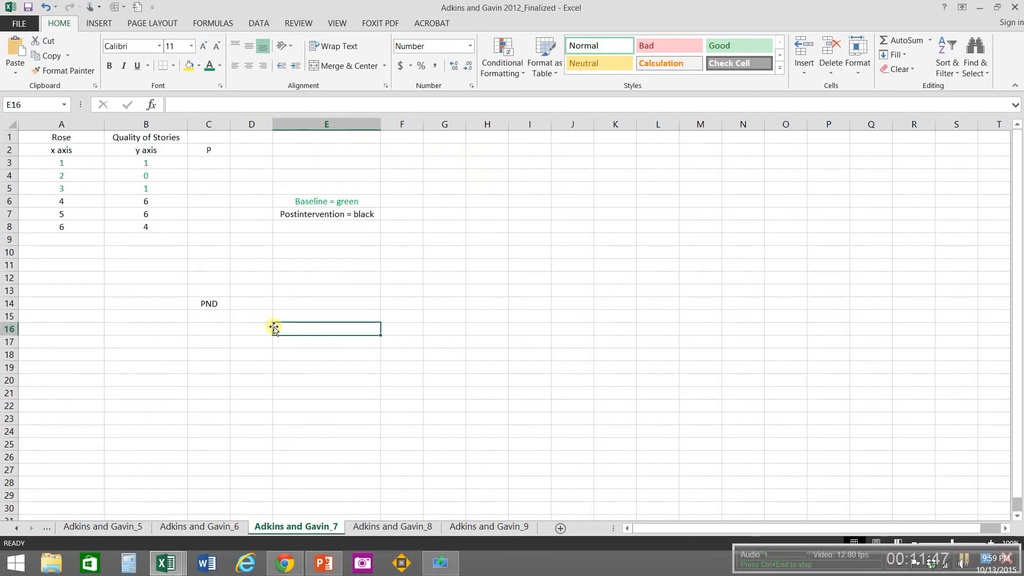
Step: Go to the Adkins and Gavin_6 sheet, switch to Chrome, and examine the phases of the lowest Figure 2 graph in the article PDF
click(190, 531)
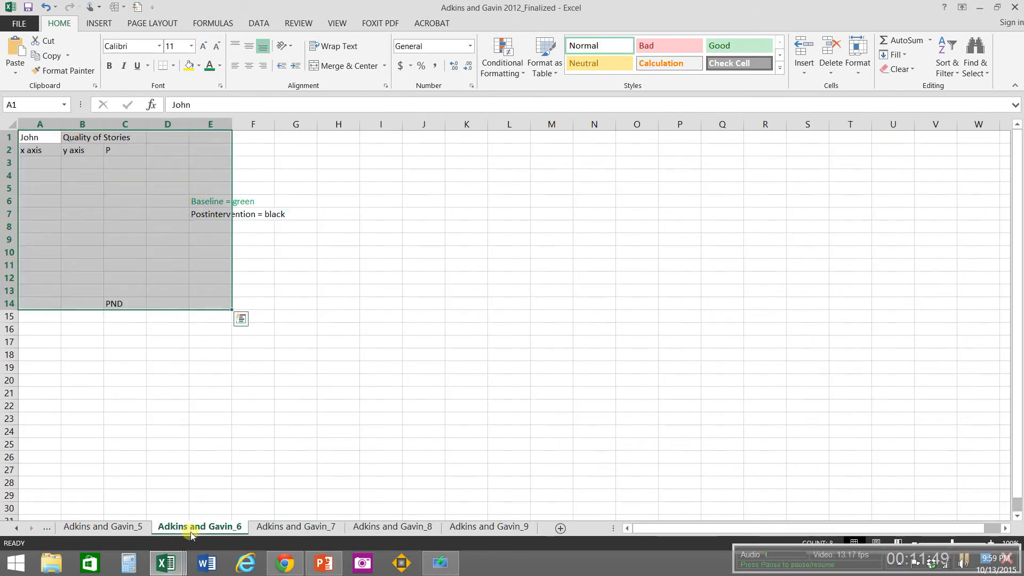
click(291, 572)
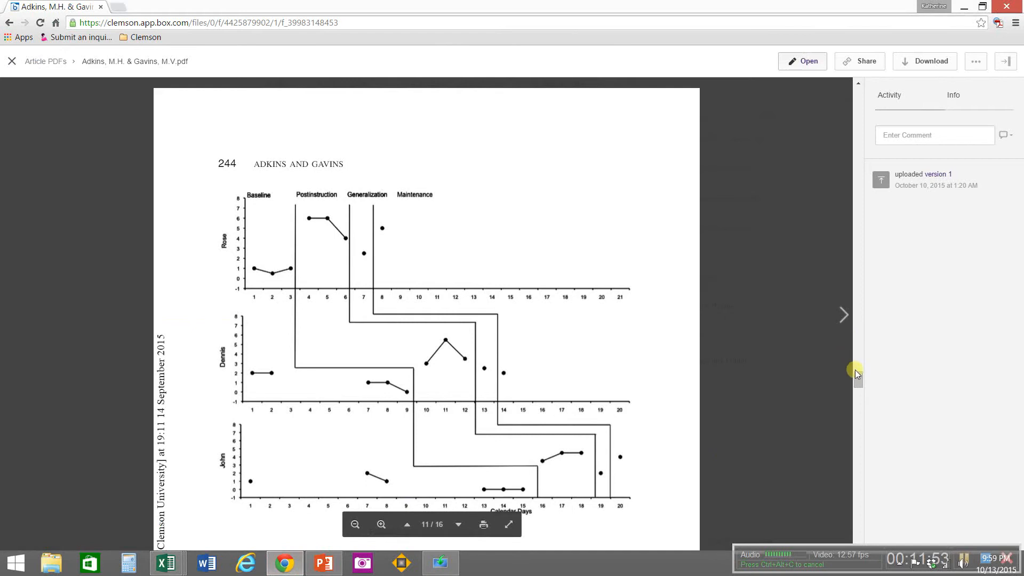
drag(855, 371, 856, 356)
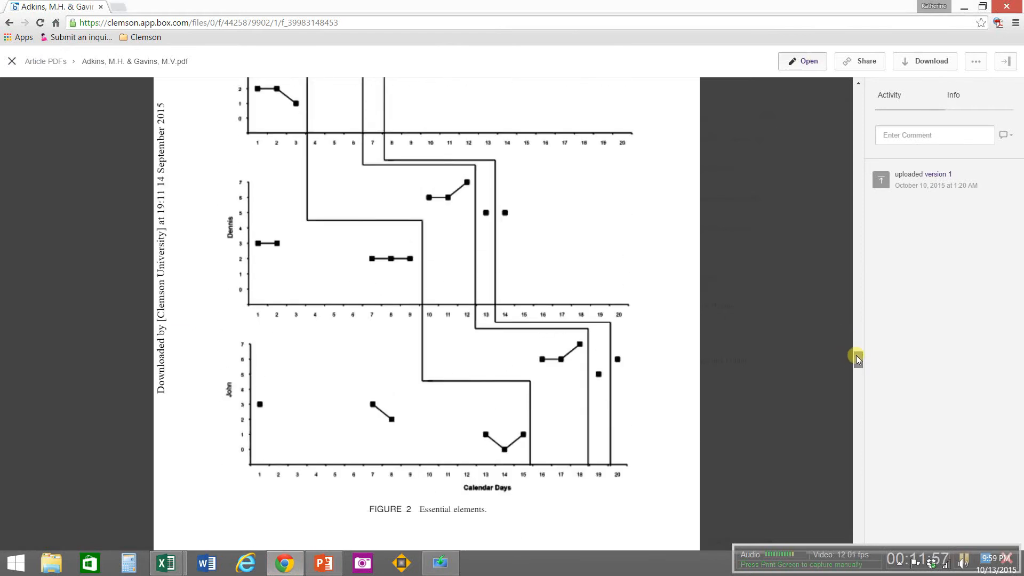
drag(856, 355, 857, 359)
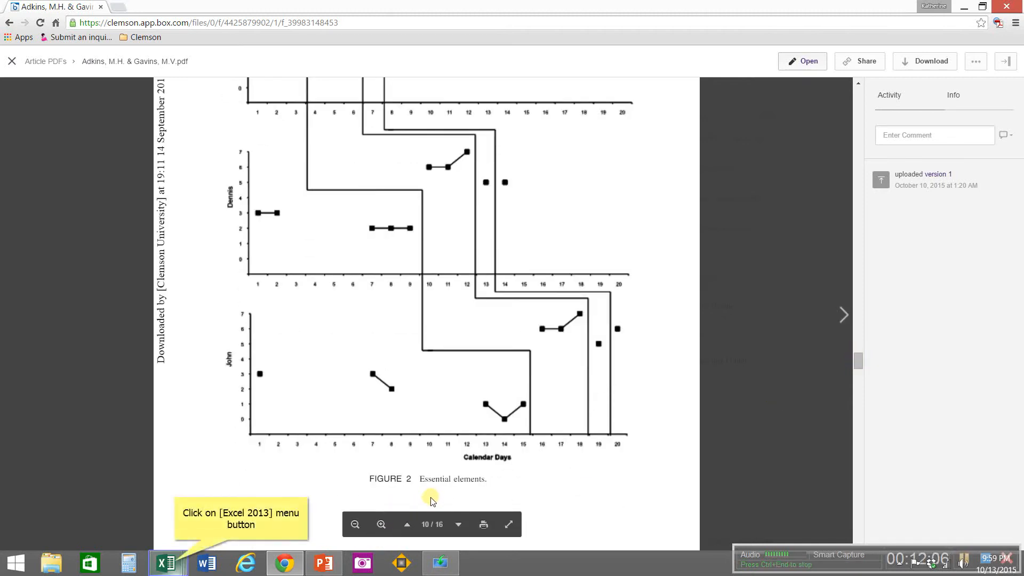
Step: Switch to the Adkins and Gavin 2012_6 workbook in Excel, copy its data in A1:B9, and close that workbook
click(176, 565)
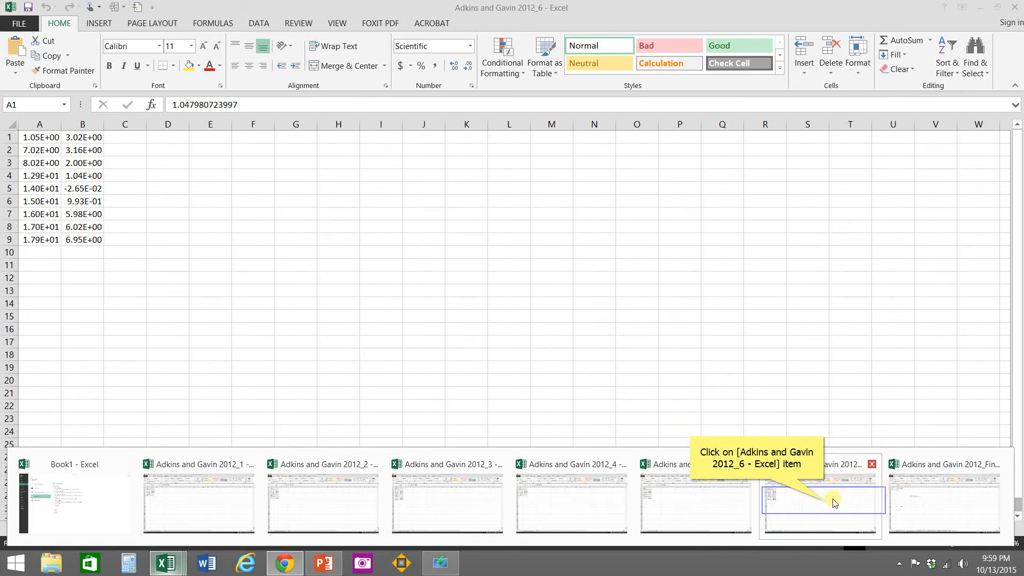
click(824, 504)
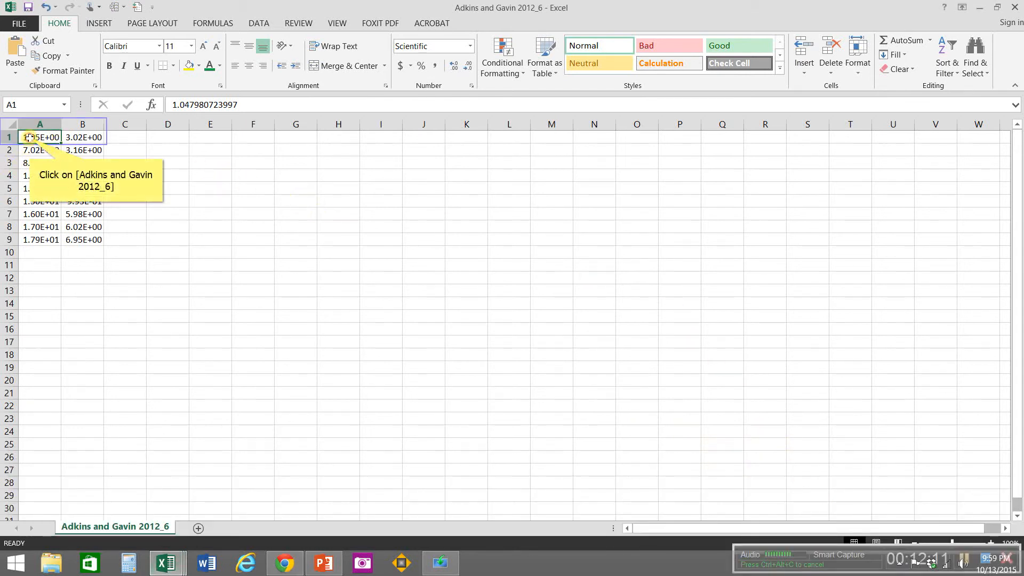
drag(28, 137, 67, 240)
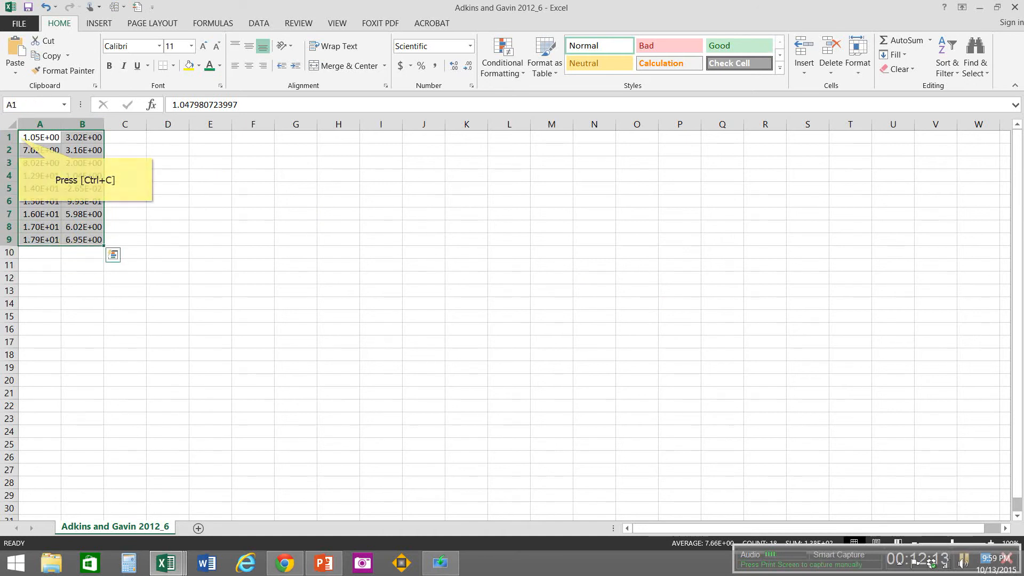
key(ctrl+c)
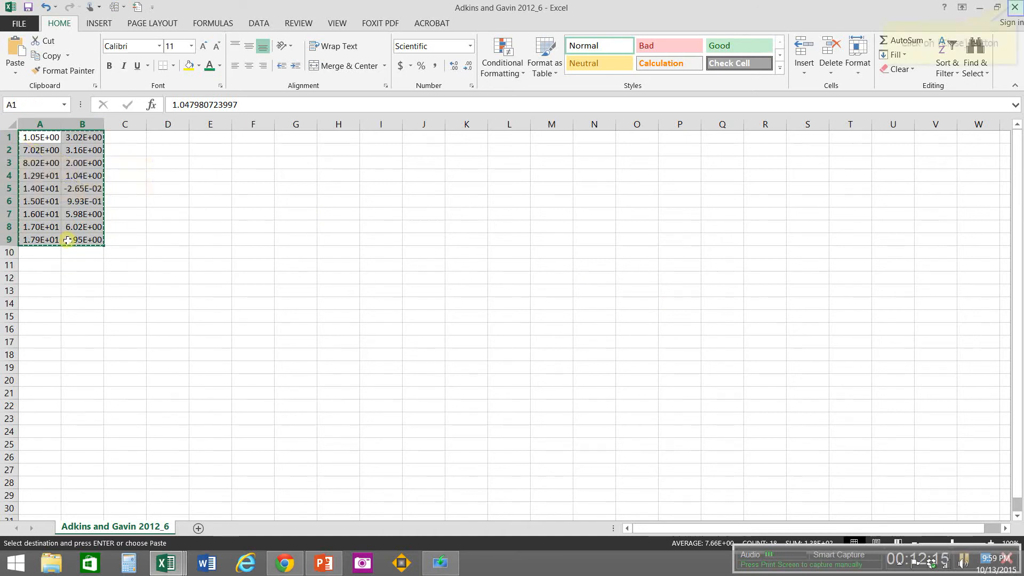
click(1014, 7)
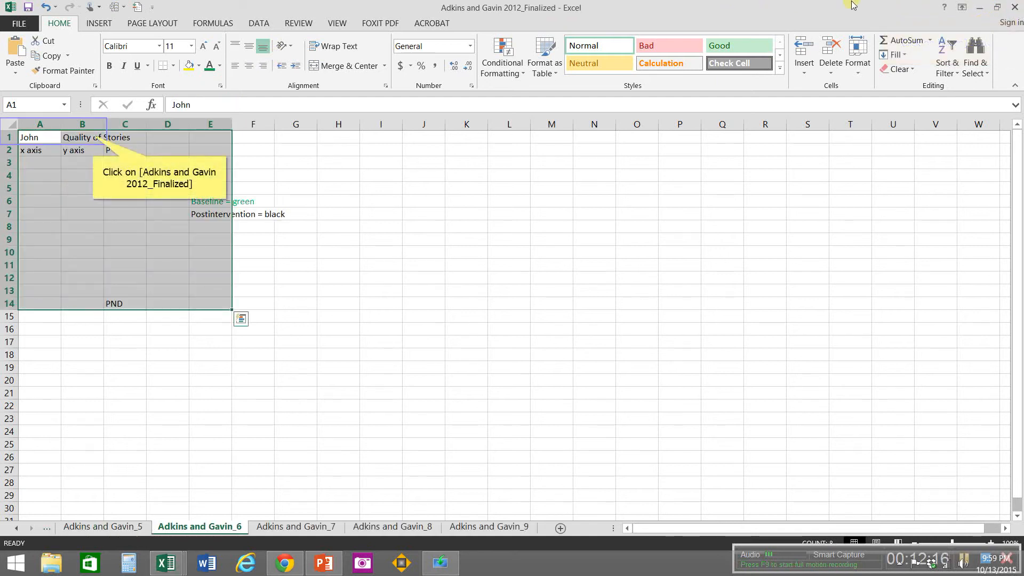
Step: Replace the heading in B1 on the Adkins and Gavin_6 sheet with Essential Elements
click(93, 136)
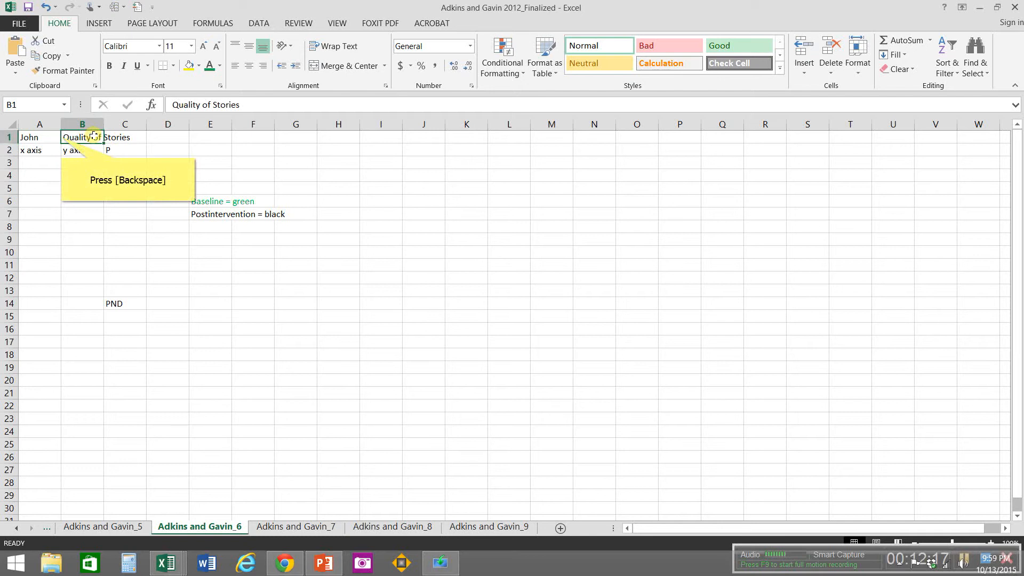
key(BackSpace)
text(Essen)
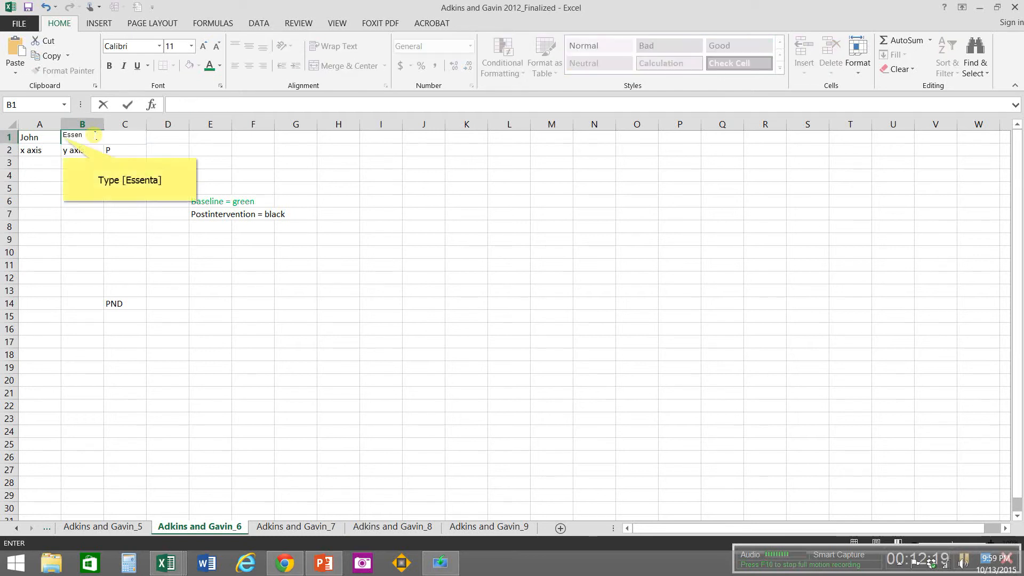
text(ta)
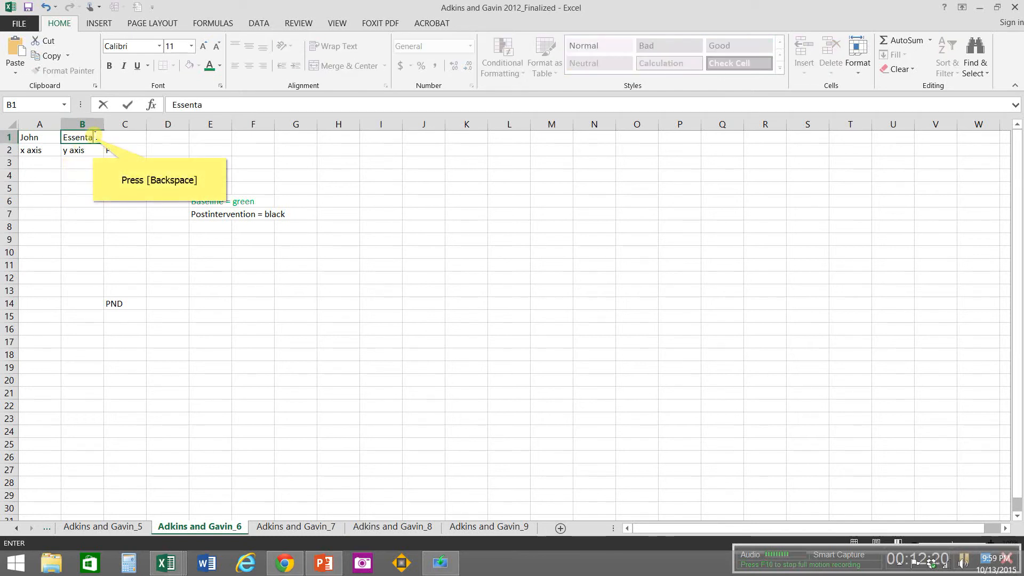
key(BackSpace)
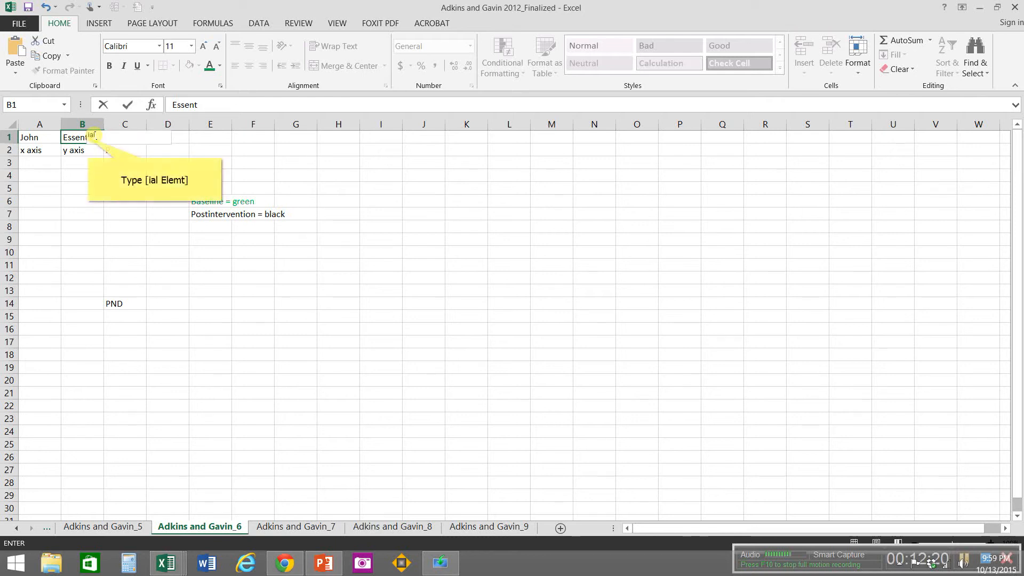
text(ial Elemt)
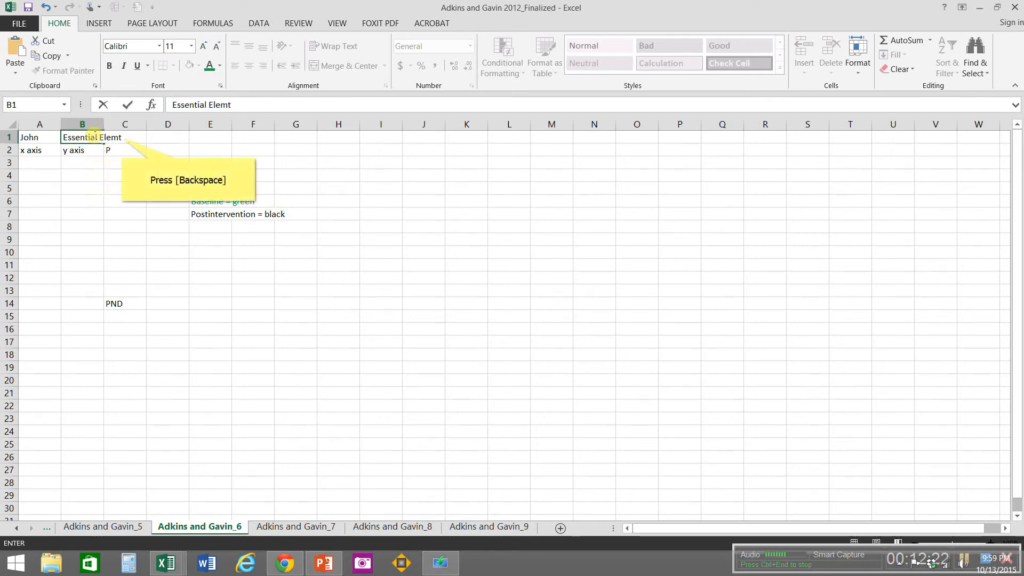
key(BackSpace)
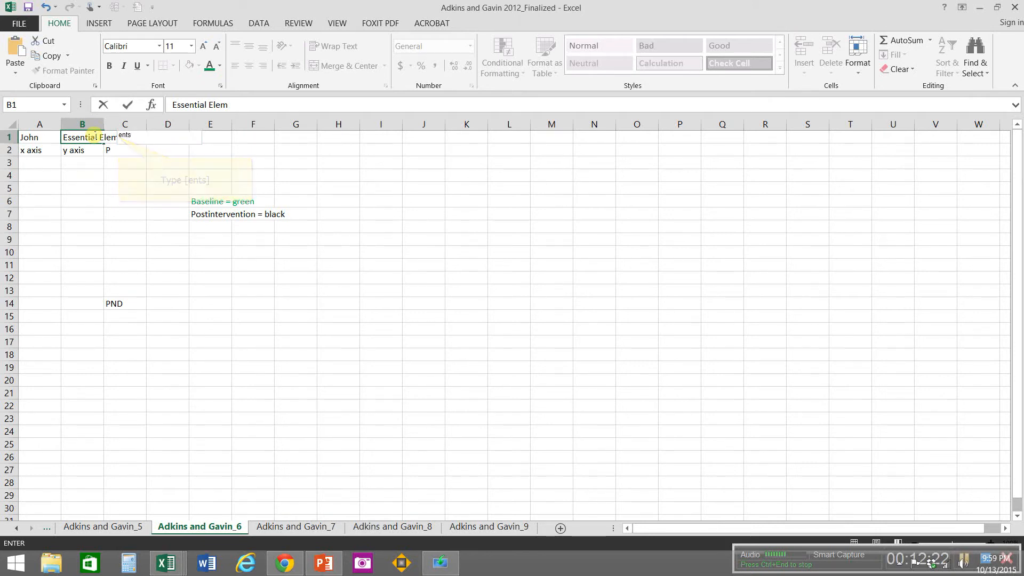
text(ents)
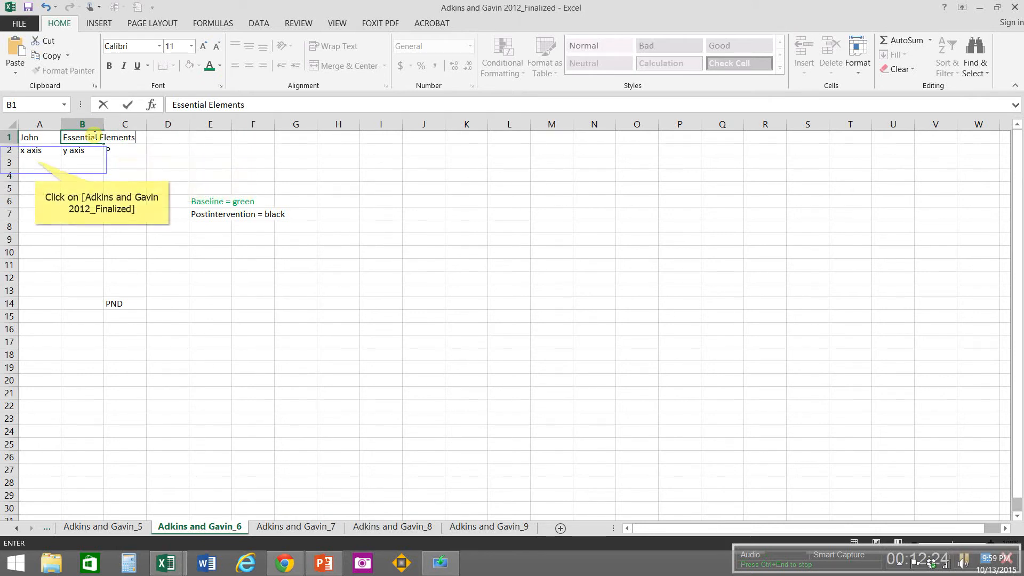
Step: Paste the copied graph data at A3 on the Adkins and Gavin_6 sheet and widen columns A, B and E
click(35, 161)
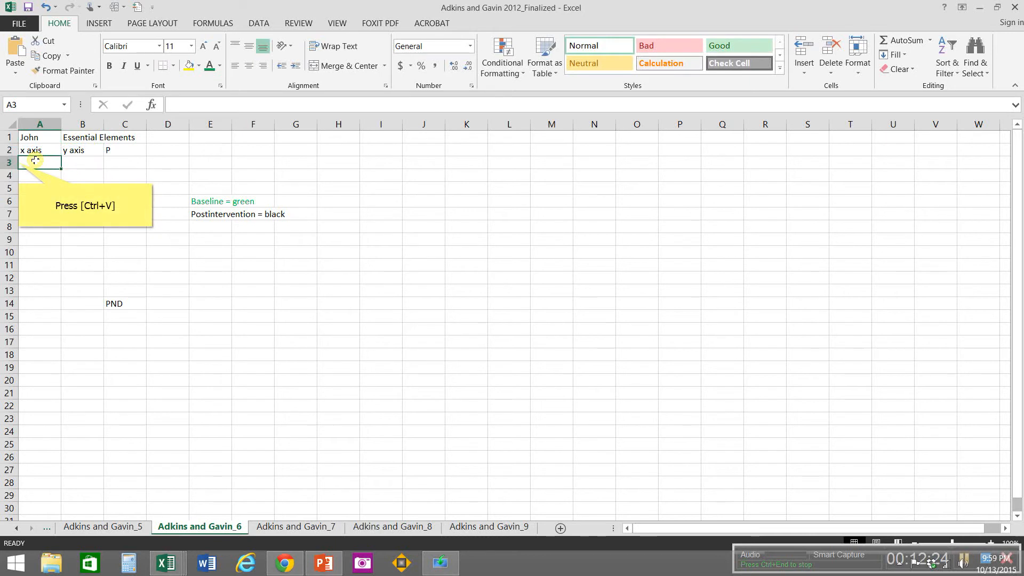
key(ctrl+v)
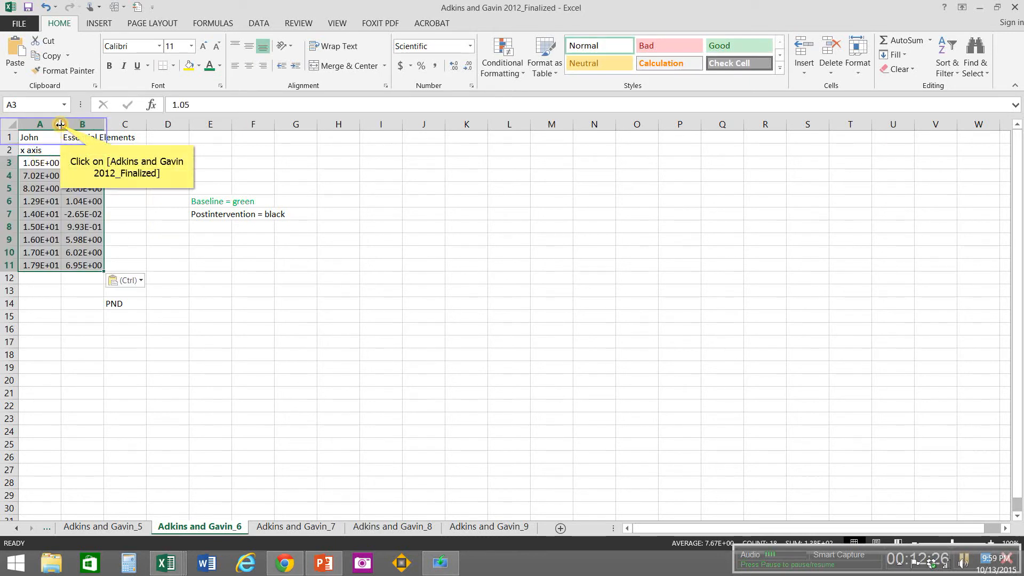
drag(60, 124, 188, 135)
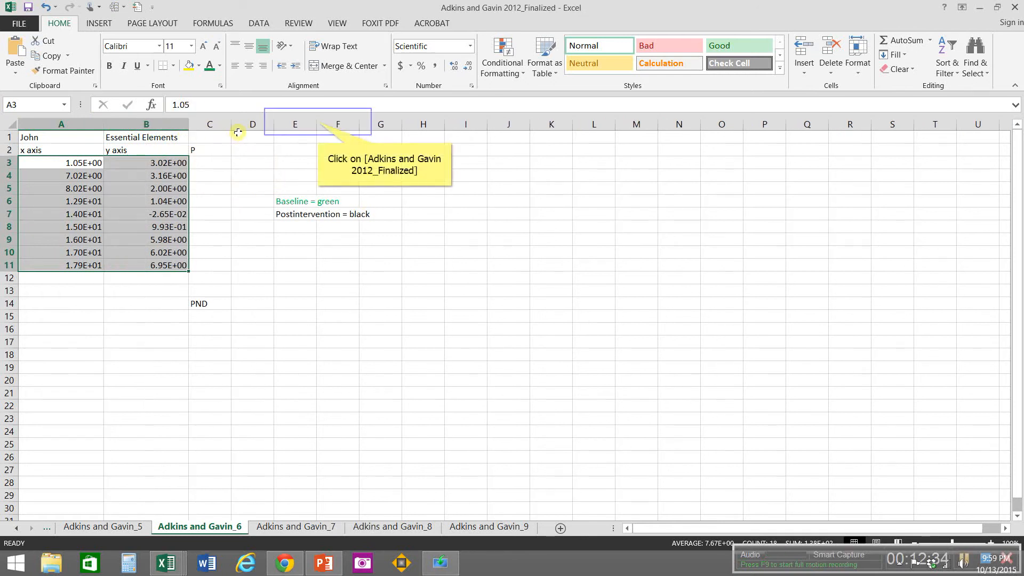
drag(318, 122, 400, 130)
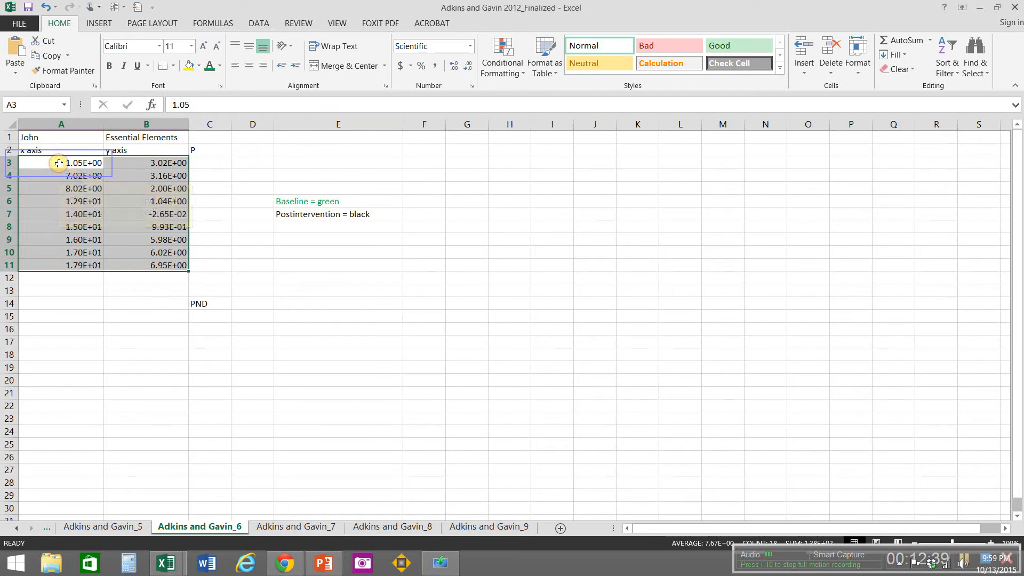
Step: Colour the text of the baseline data in A3:B8 green on the Adkins and Gavin_6 sheet
drag(59, 163, 165, 227)
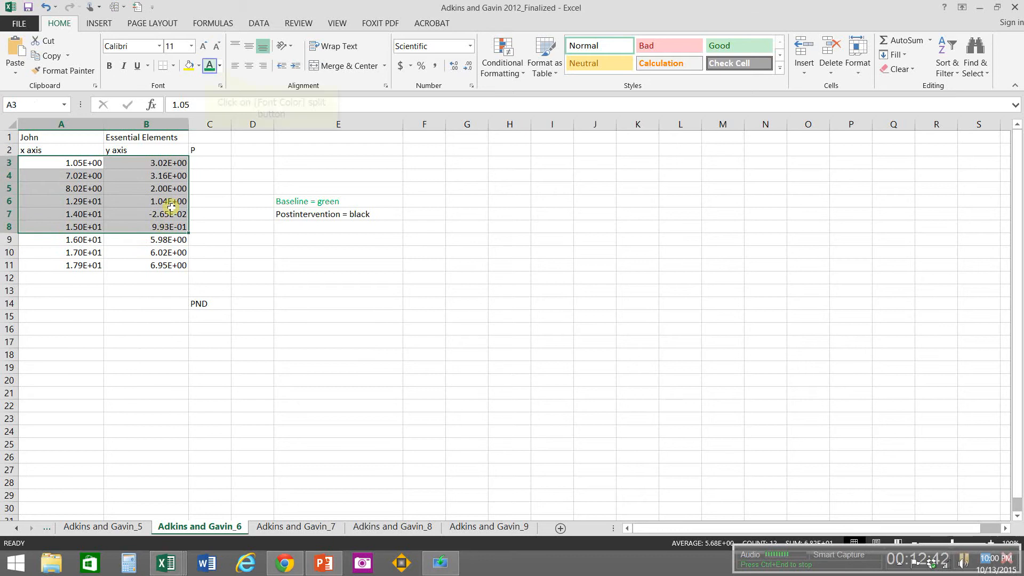
click(208, 67)
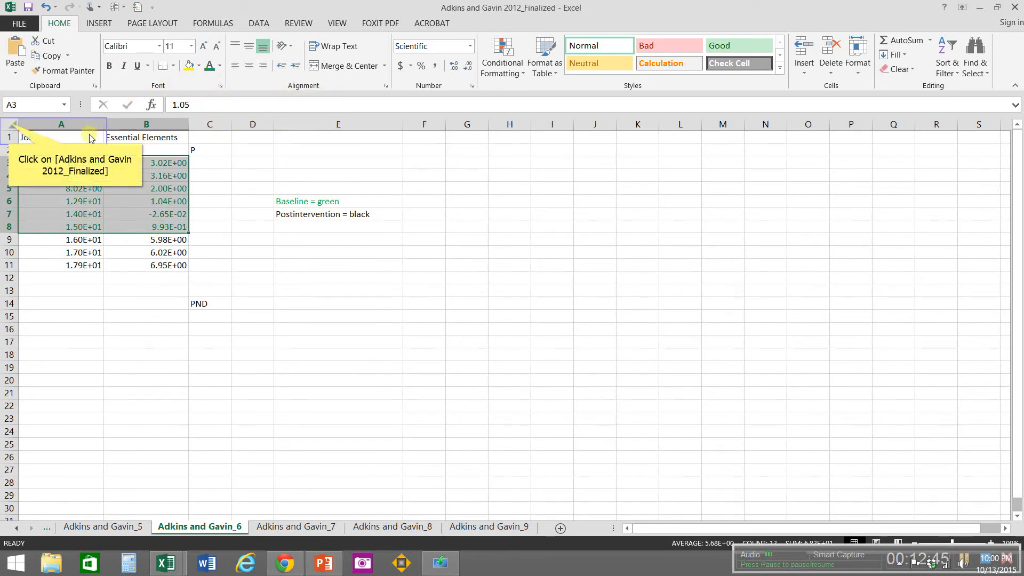
Step: Format all cells on the Adkins and Gavin_6 sheet as Number with 0 decimal places
click(9, 123)
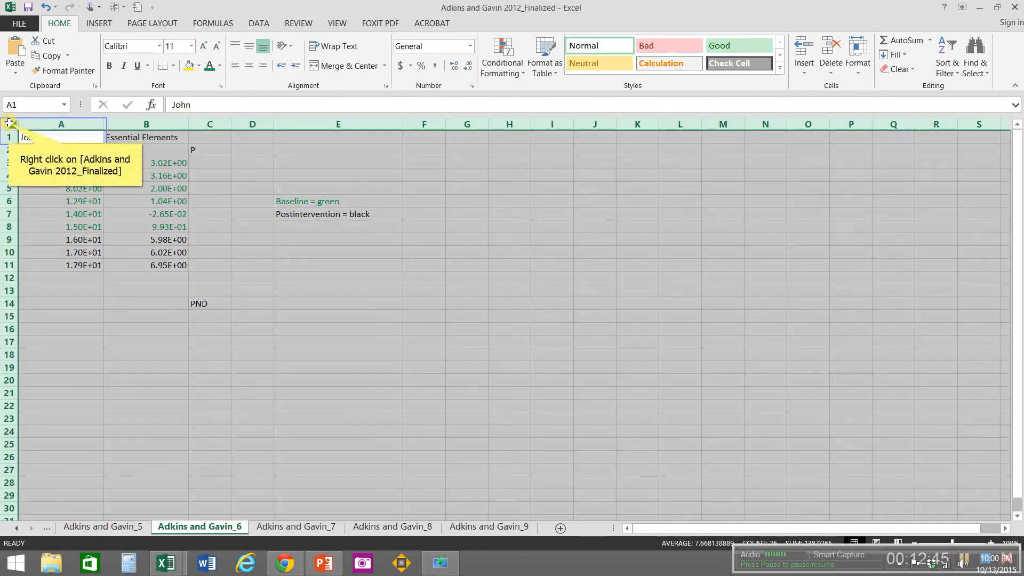
right_click(9, 124)
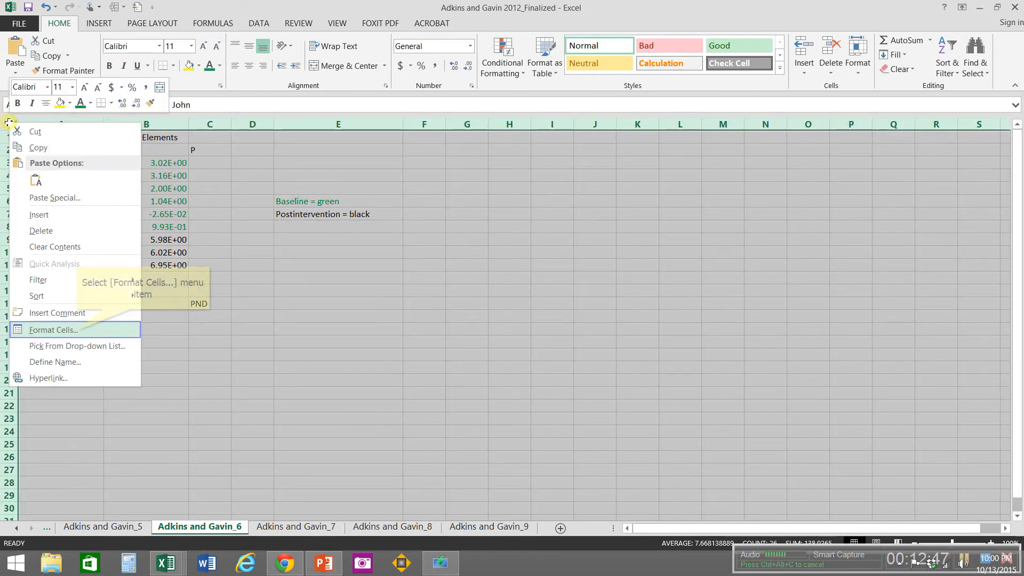
click(78, 330)
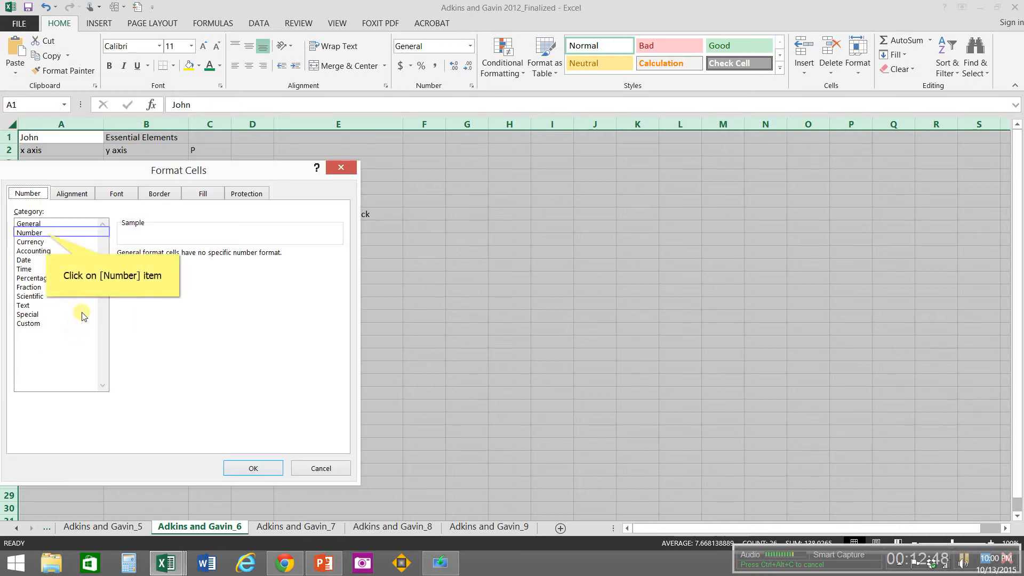
click(47, 234)
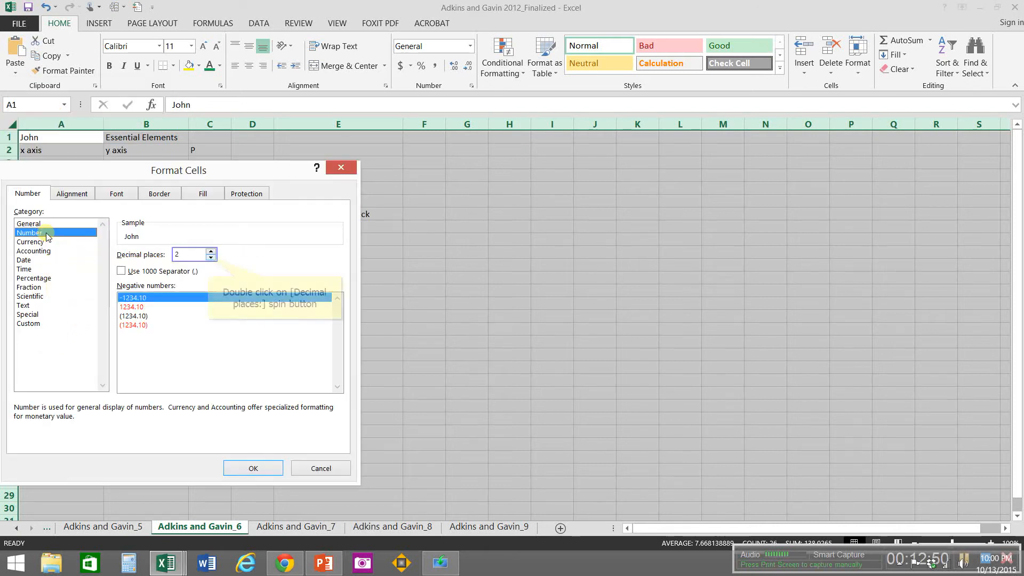
double_click(209, 257)
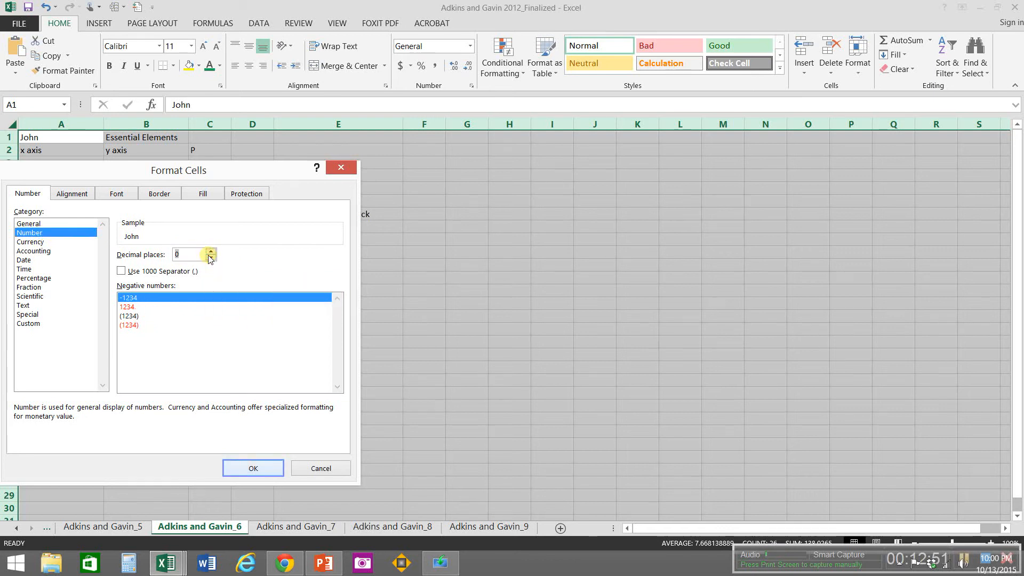
click(236, 466)
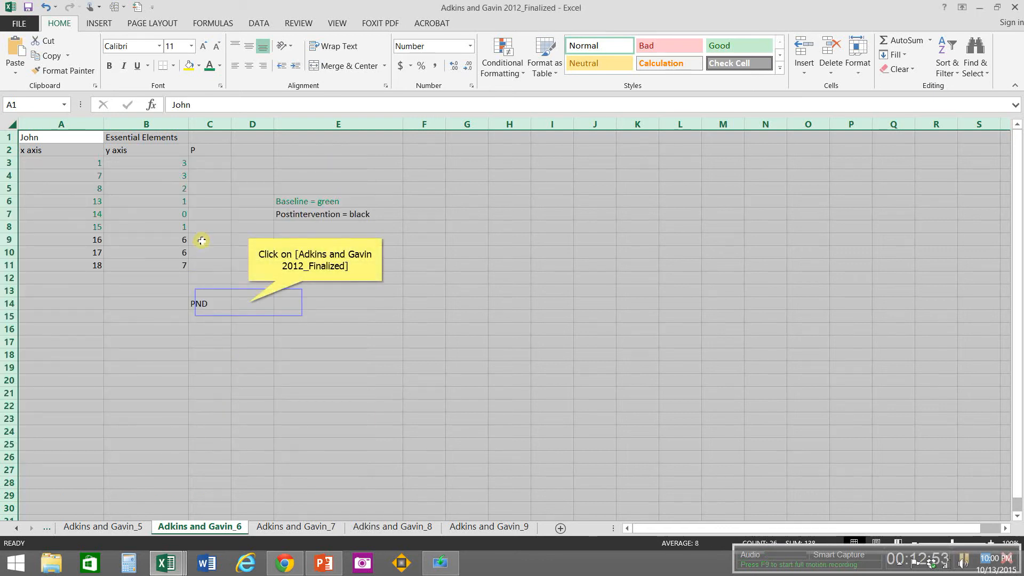
Step: Format cell D14 beside PND as Percentage with 0 decimal places and center A1:E14 horizontally on the Adkins and Gavin_6 sheet
click(249, 302)
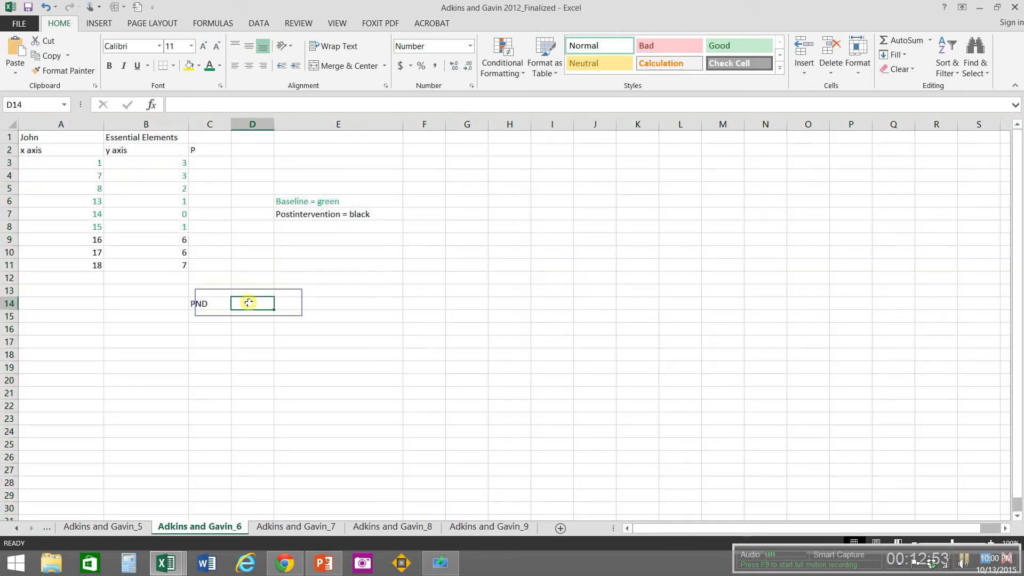
right_click(249, 302)
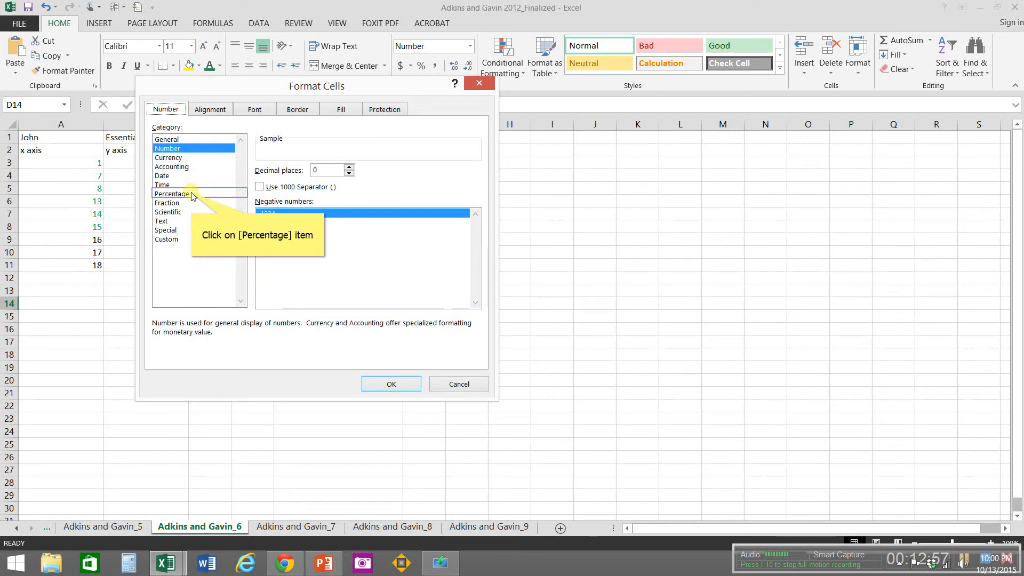
click(193, 194)
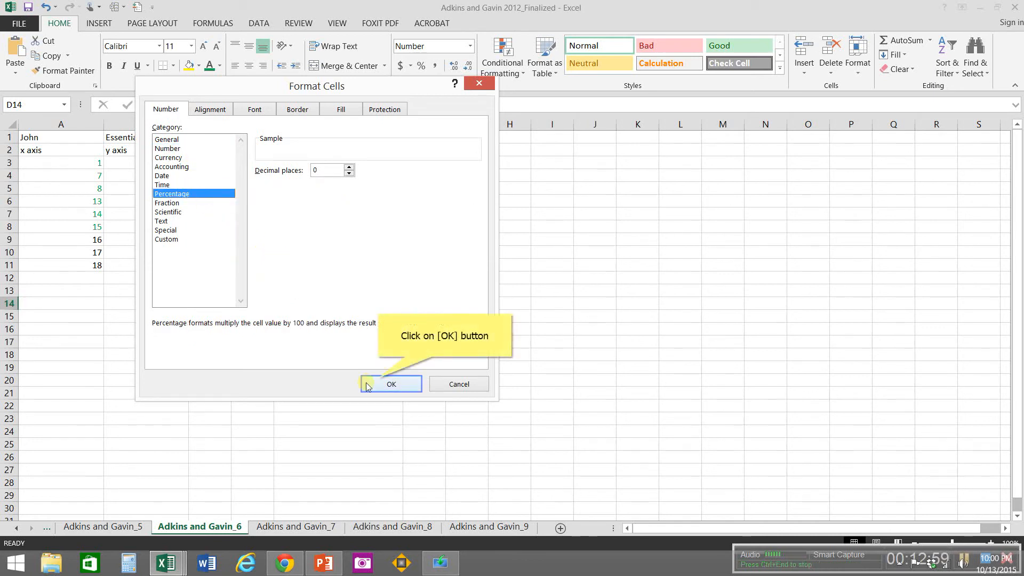
click(391, 384)
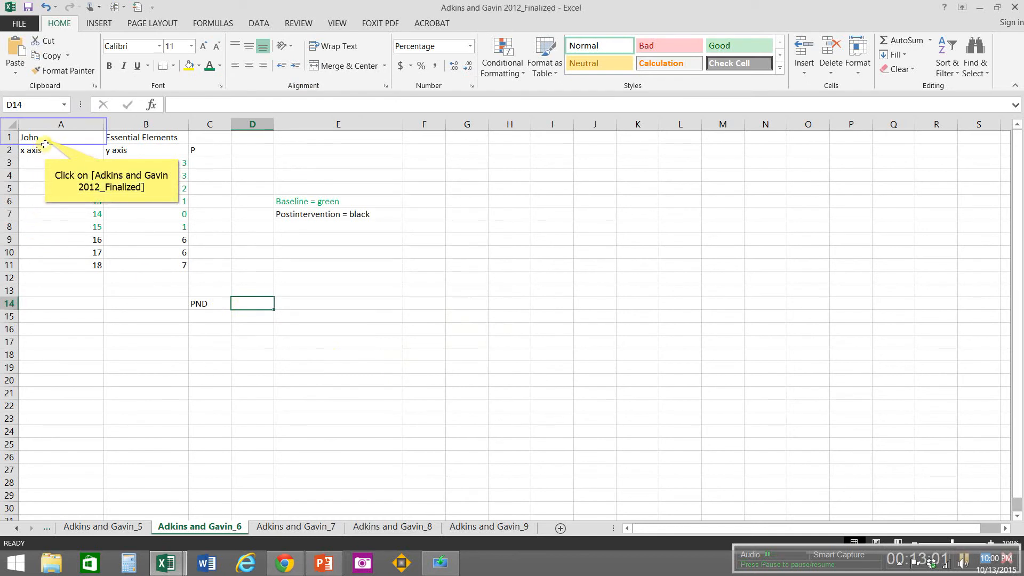
drag(45, 138, 326, 303)
click(249, 66)
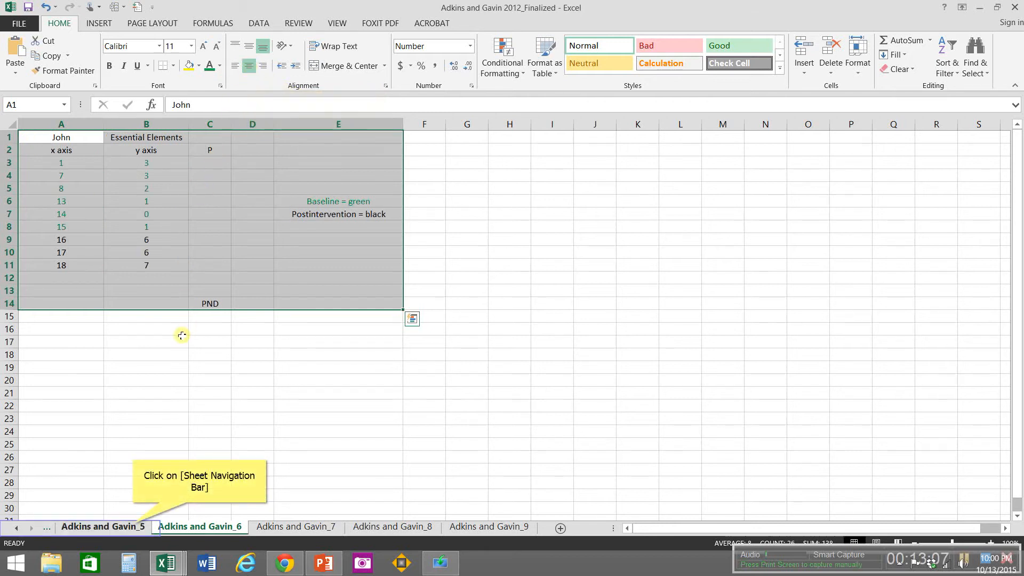
Step: Go to the Adkins and Gavin_5 sheet and save the workbook, keeping the CSV (Comma delimited) format
click(134, 528)
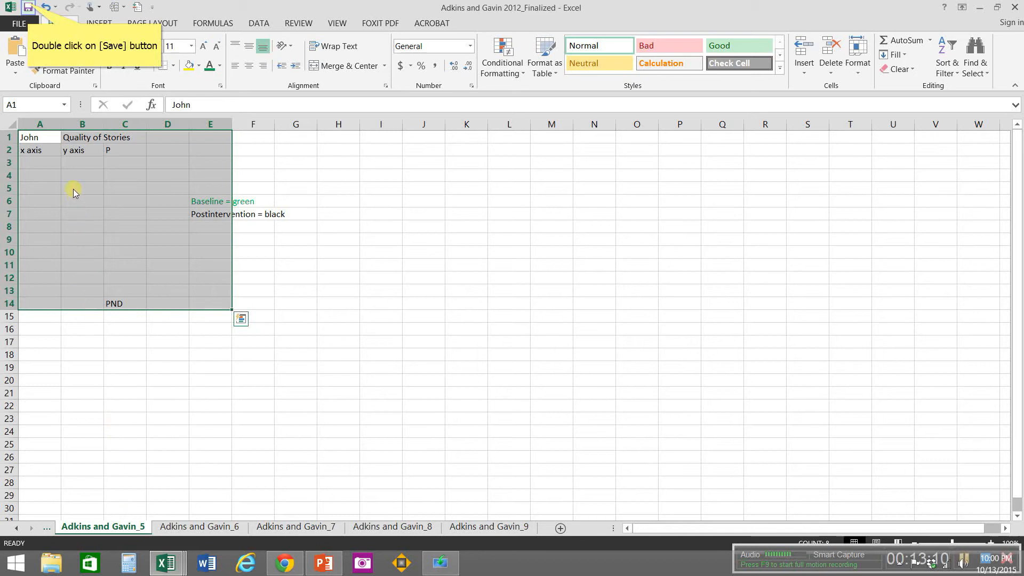
click(29, 7)
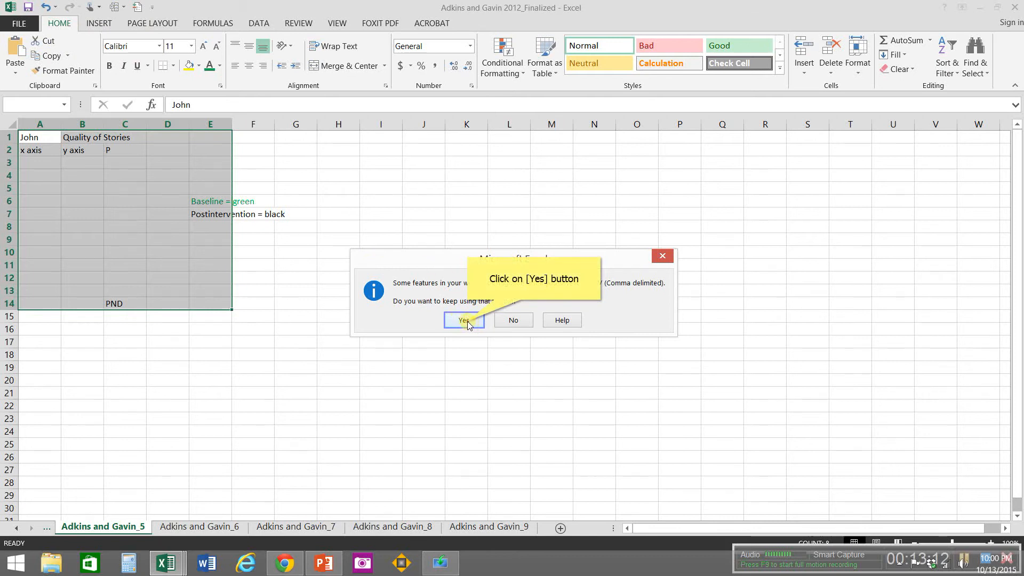
click(464, 320)
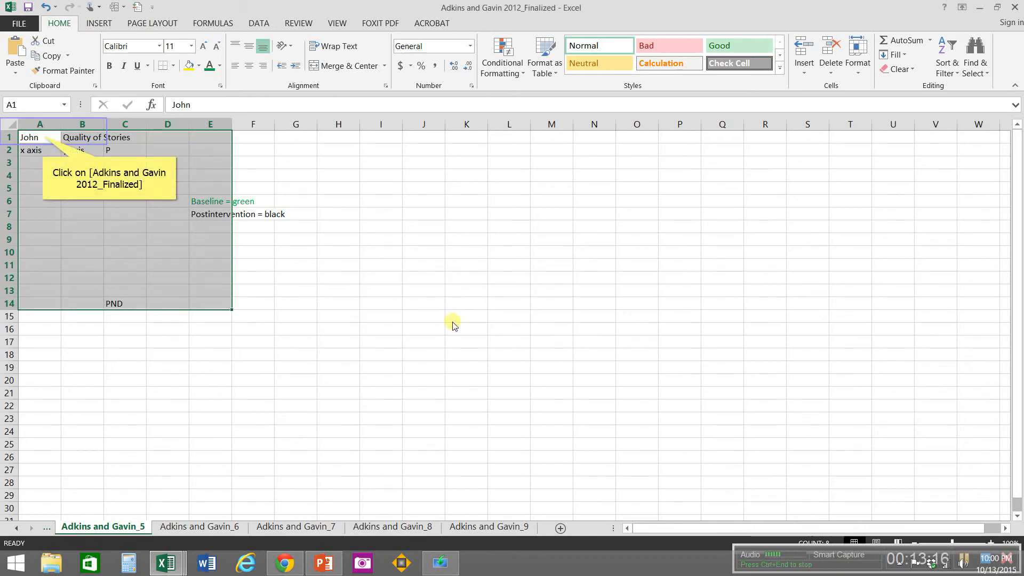
Step: Replace the labels on the Adkins and Gavin_5 sheet with the participant's first name in A1 and Essential Elements in B1
click(43, 136)
text(D)
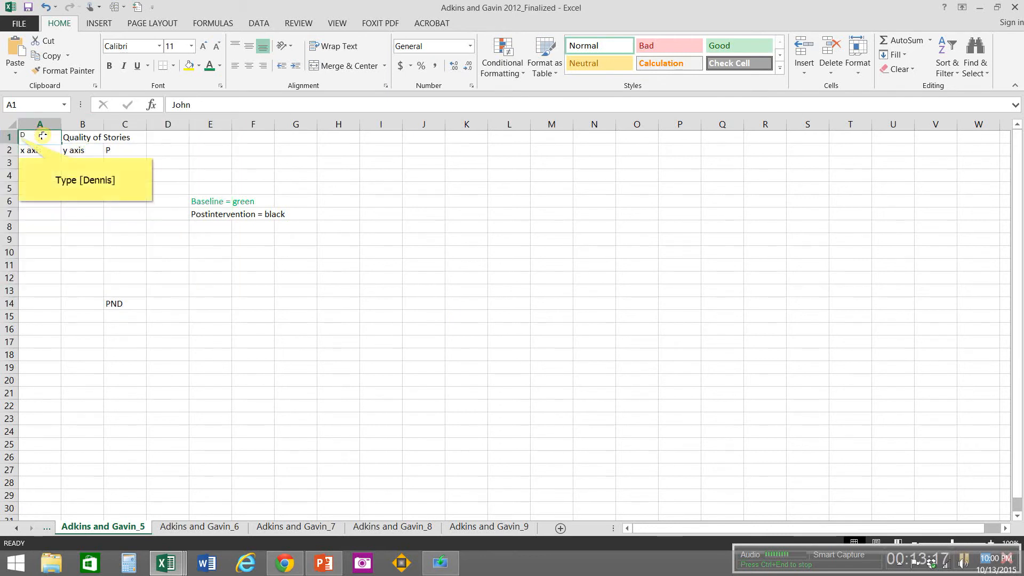
text(ennis)
key(Tab)
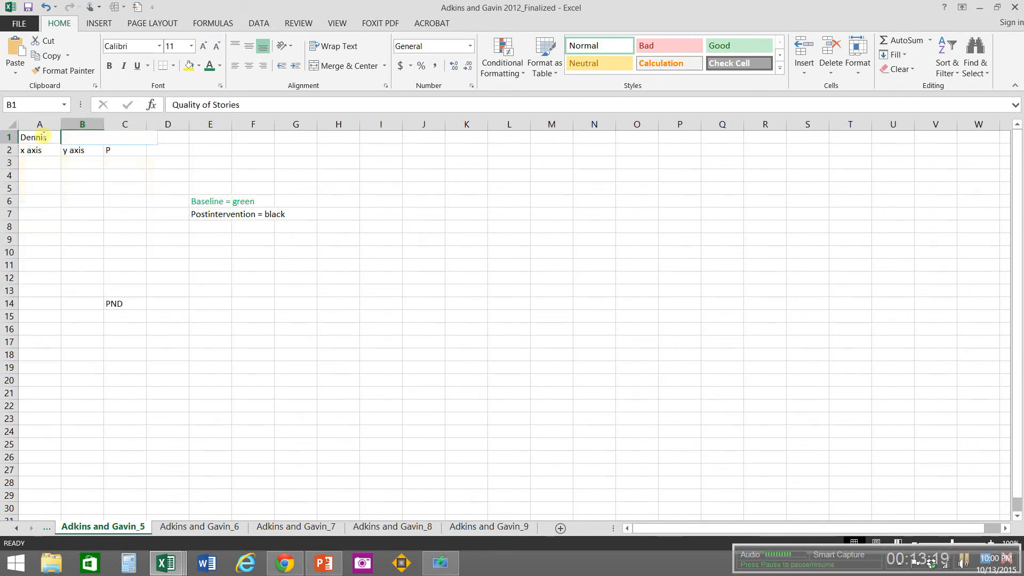
text(Essential E)
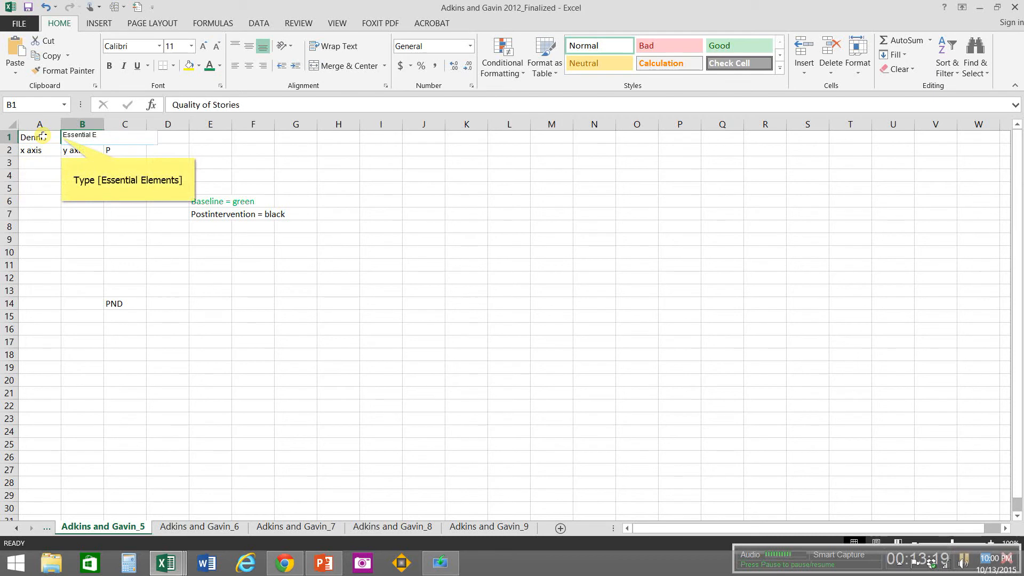
text(lements)
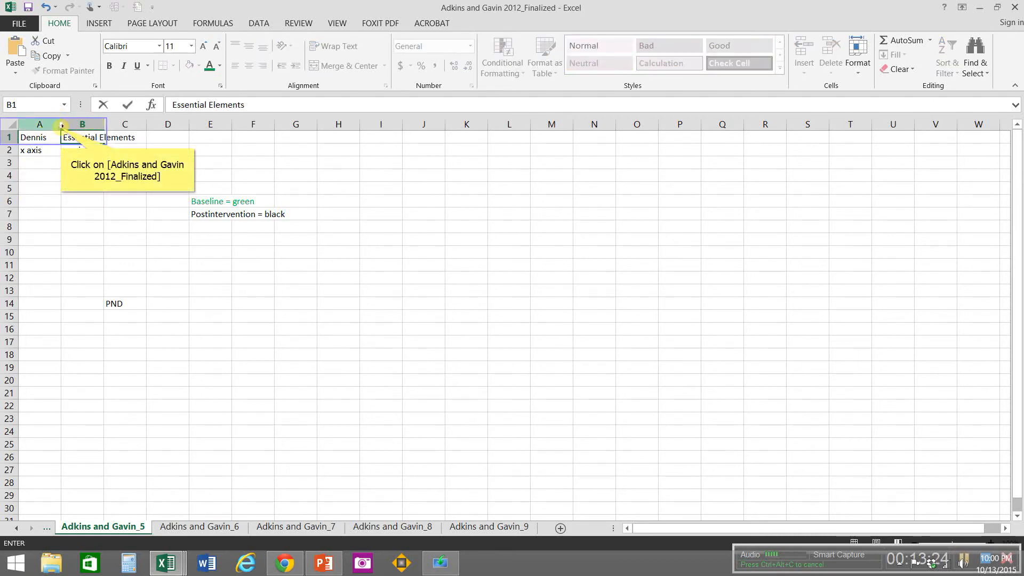
Step: Widen columns A, B and E on the Adkins and Gavin_5 sheet so their labels fit
click(61, 125)
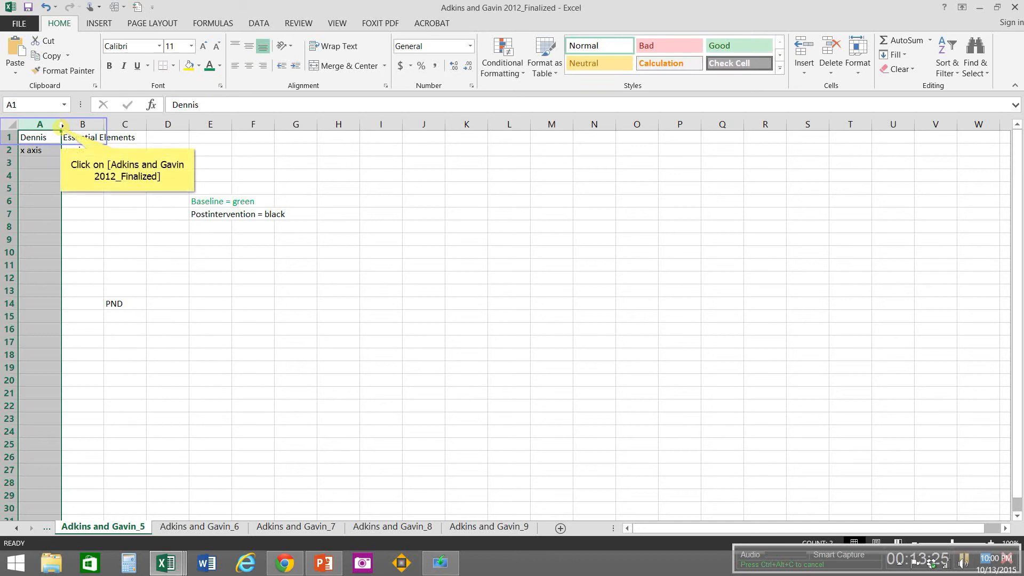
double_click(61, 127)
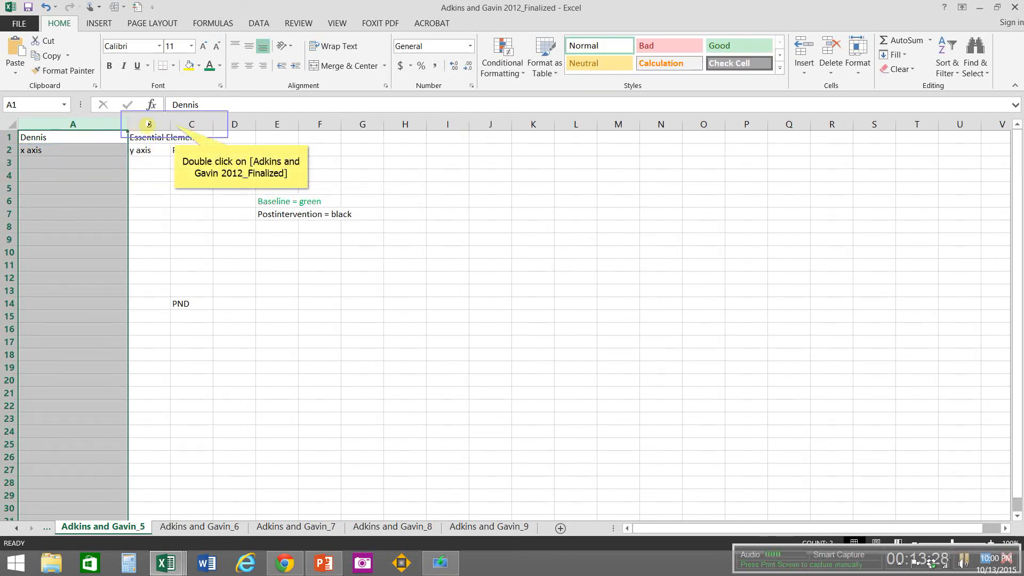
drag(174, 124, 209, 124)
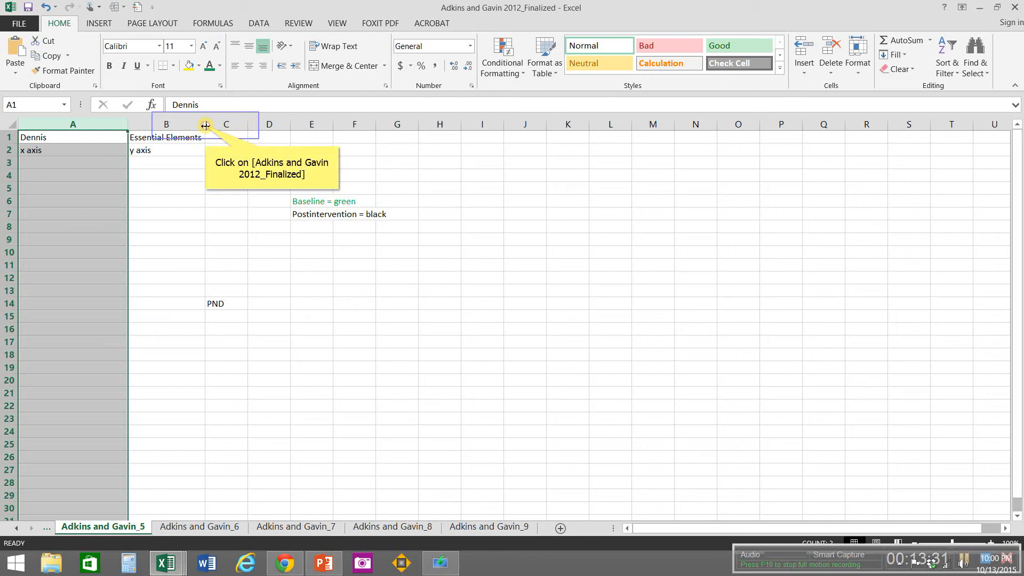
drag(206, 125, 249, 125)
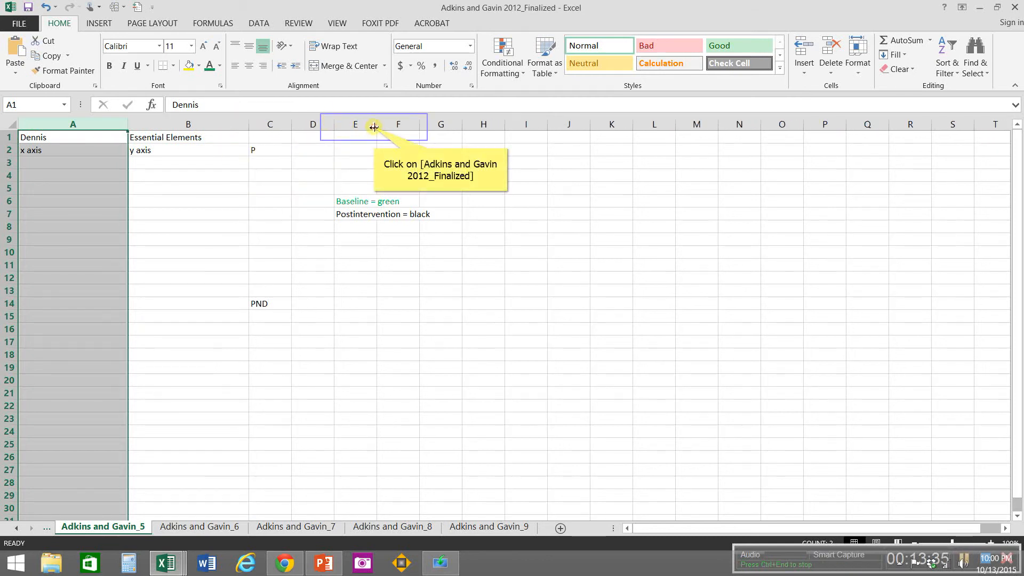
drag(374, 127, 463, 137)
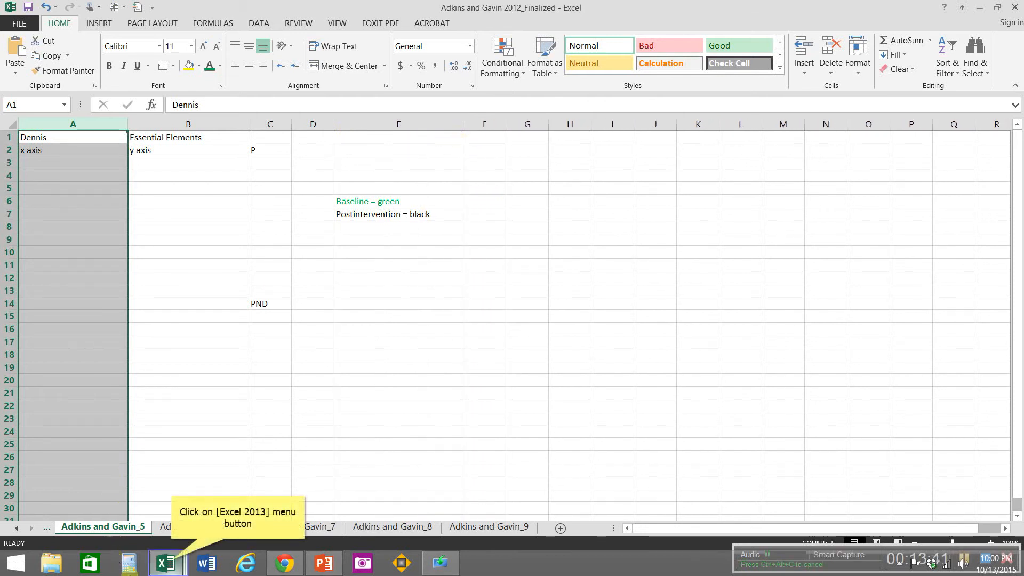
Step: Cut the data in A1:B8 of the Adkins and Gavin 2012_5 workbook and close that workbook
click(170, 563)
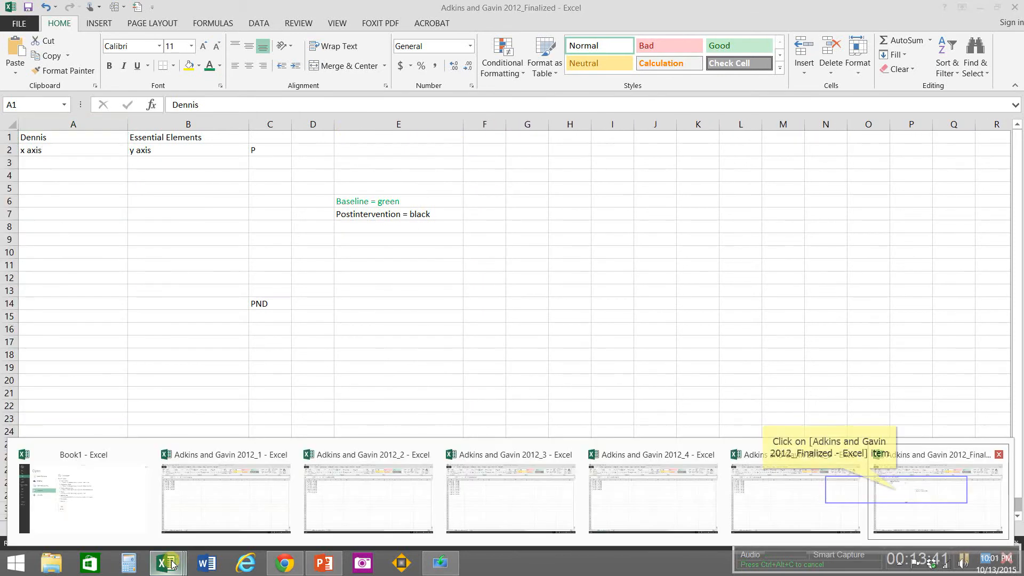
click(896, 492)
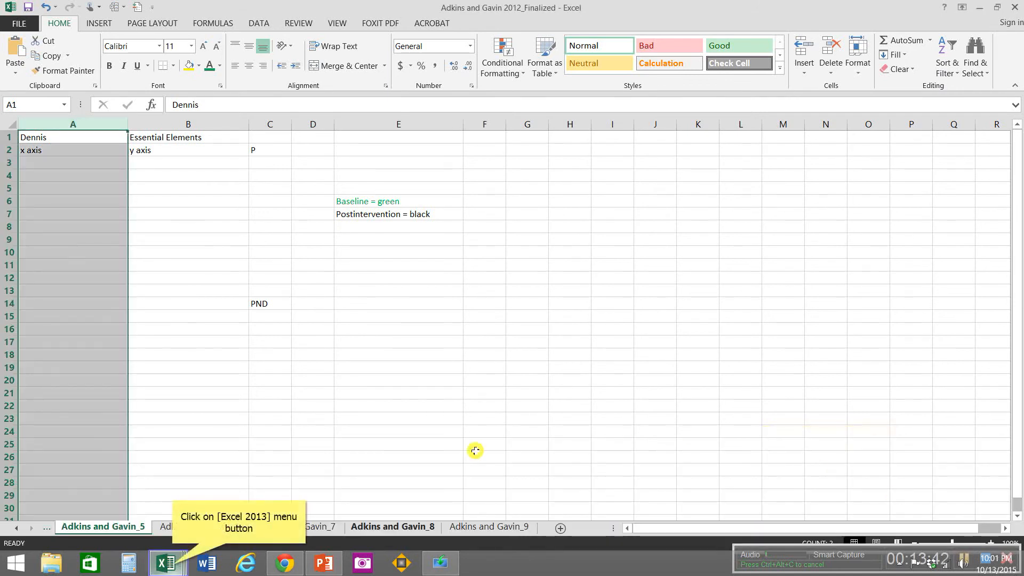
click(171, 564)
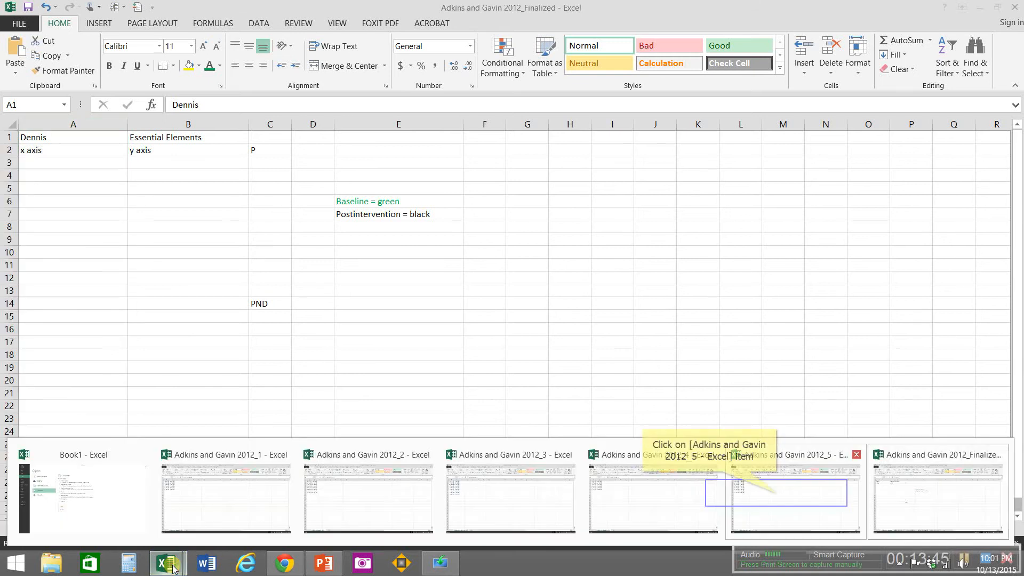
click(778, 496)
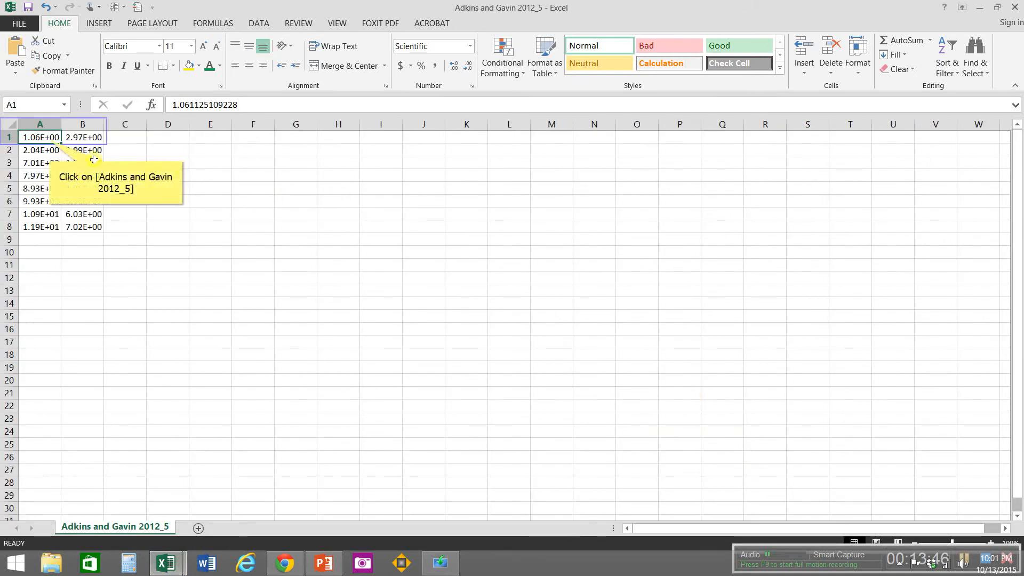
drag(51, 139, 81, 229)
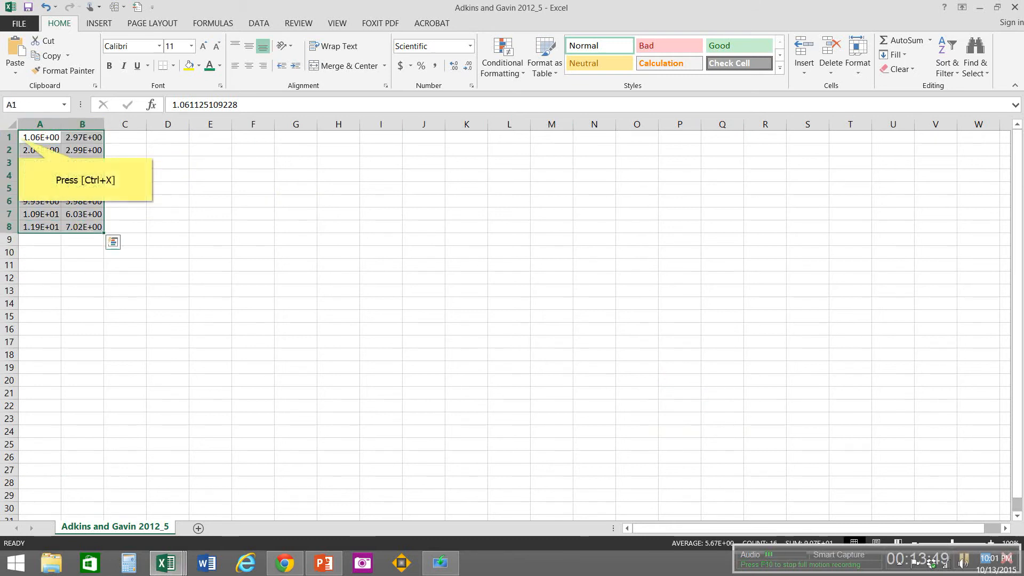
key(ctrl+x)
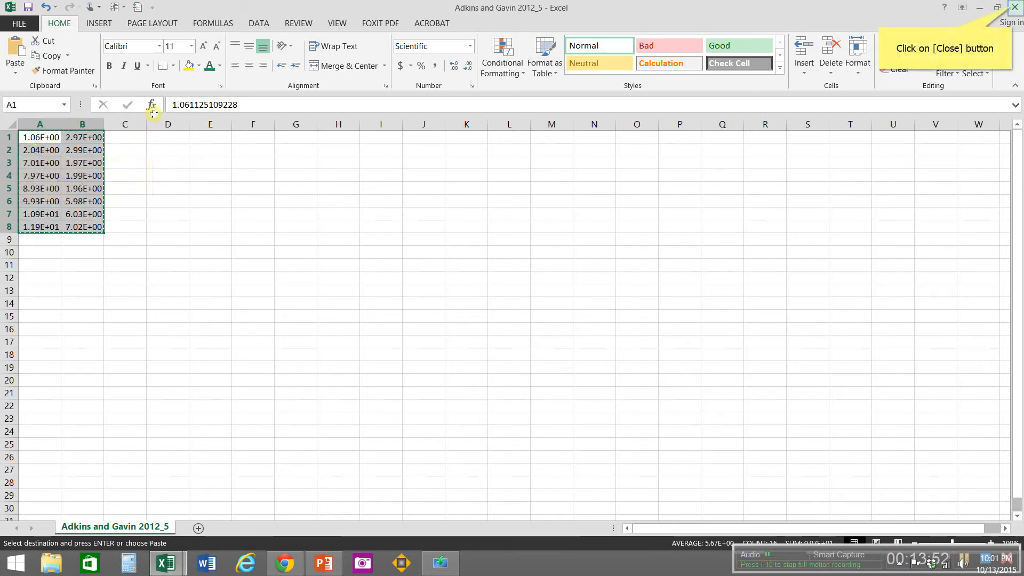
click(1014, 8)
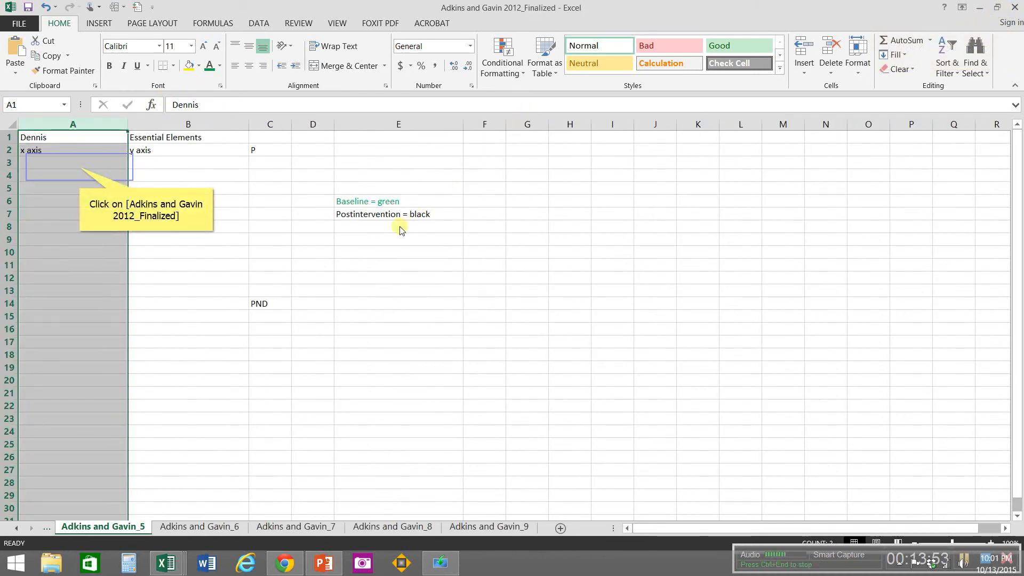
Step: Paste the cut data at A3 on the Adkins and Gavin_5 sheet and colour the baseline text in A3:B7 green
click(79, 167)
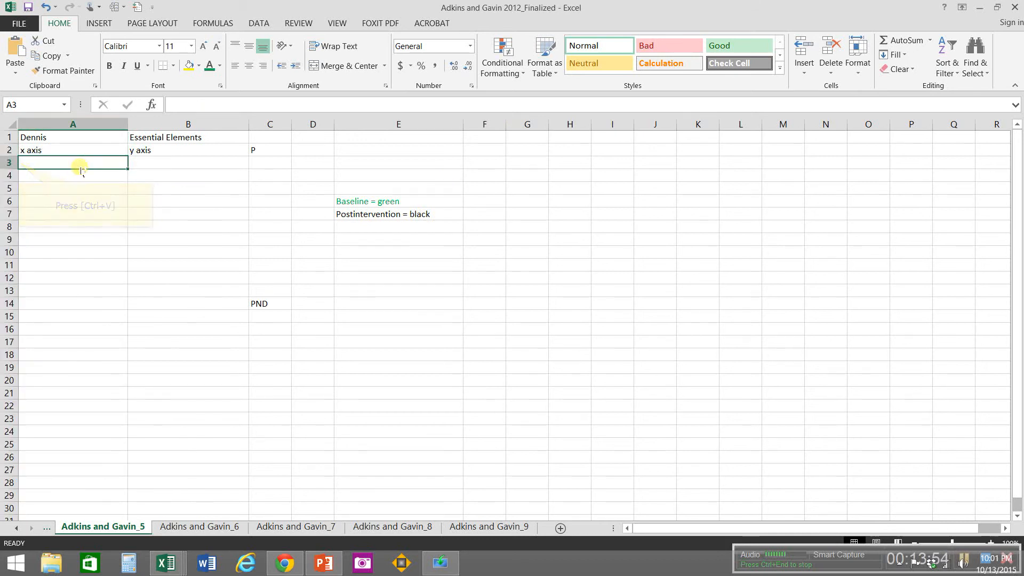
key(ctrl+v)
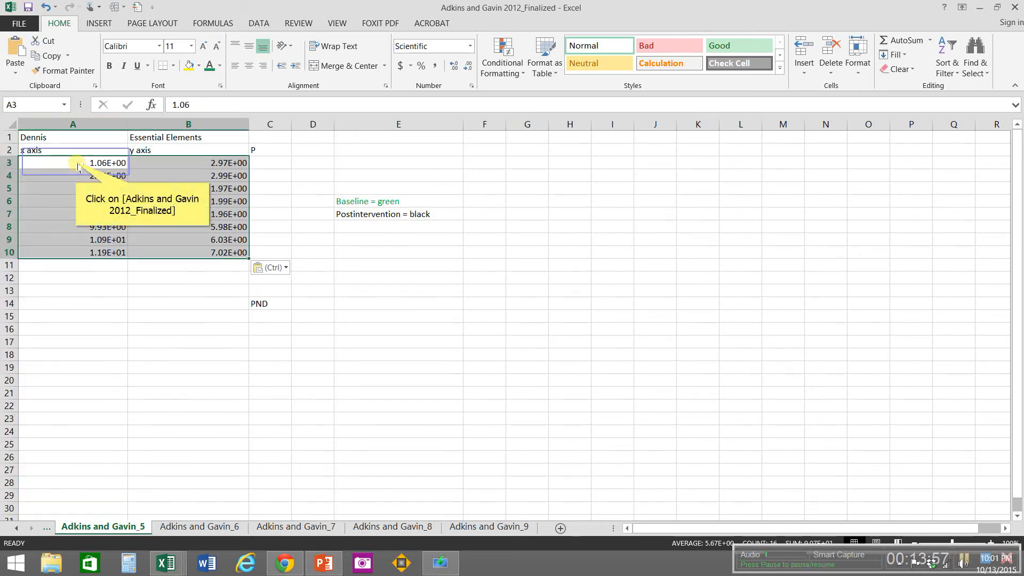
drag(75, 162, 166, 213)
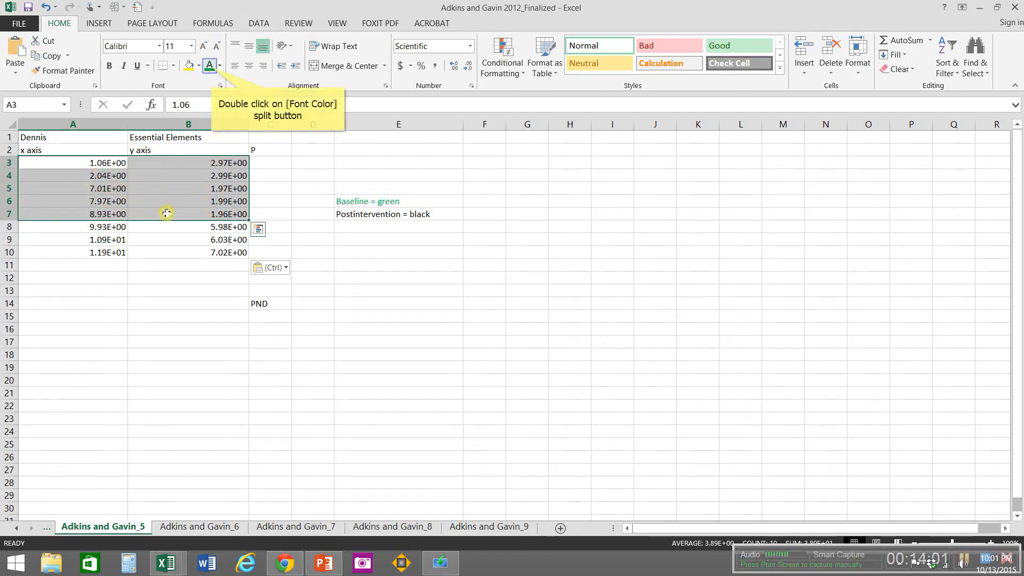
double_click(209, 66)
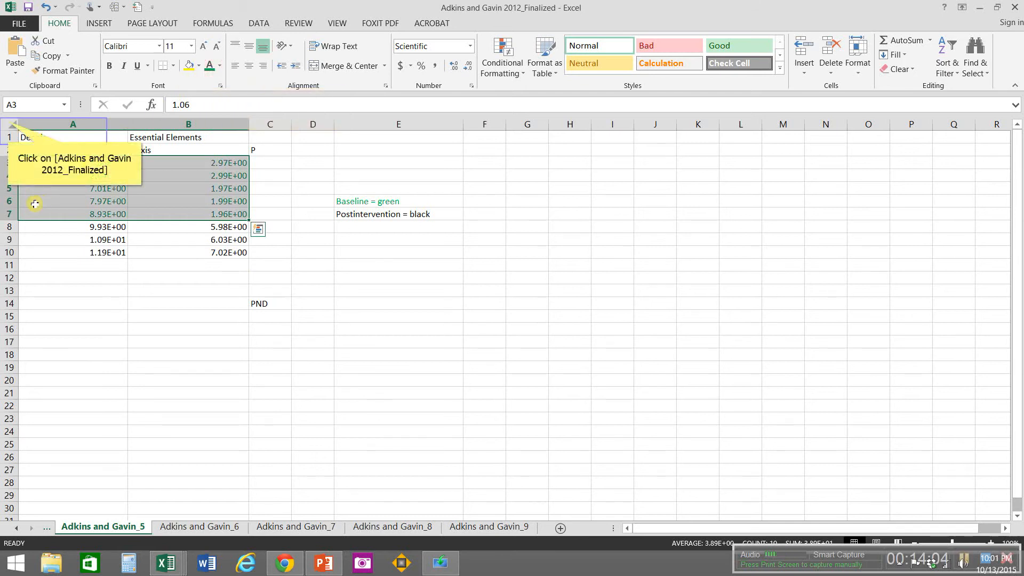
Step: Format all cells on the Adkins and Gavin_5 sheet as Number with 0 decimal places
click(9, 122)
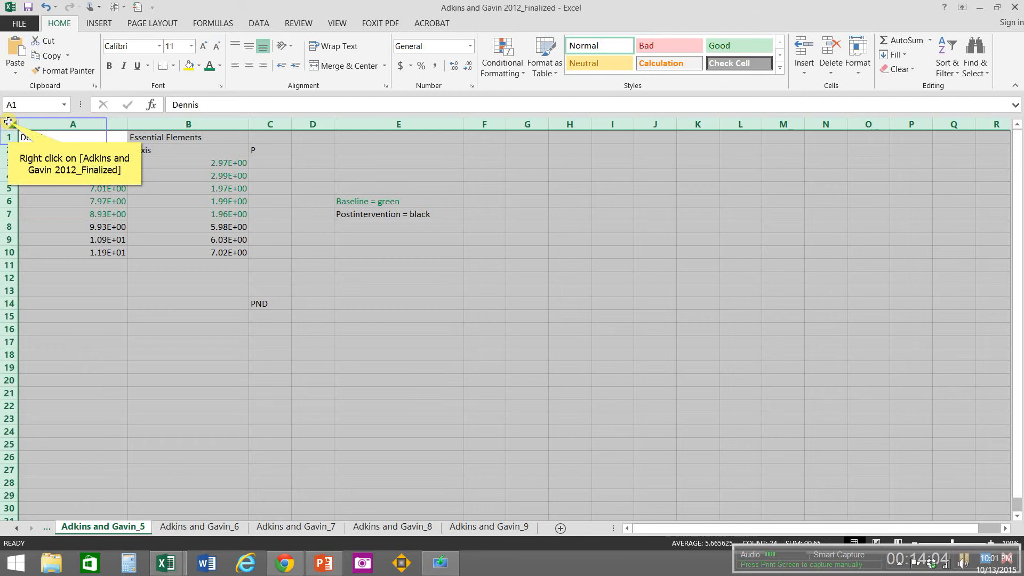
right_click(9, 122)
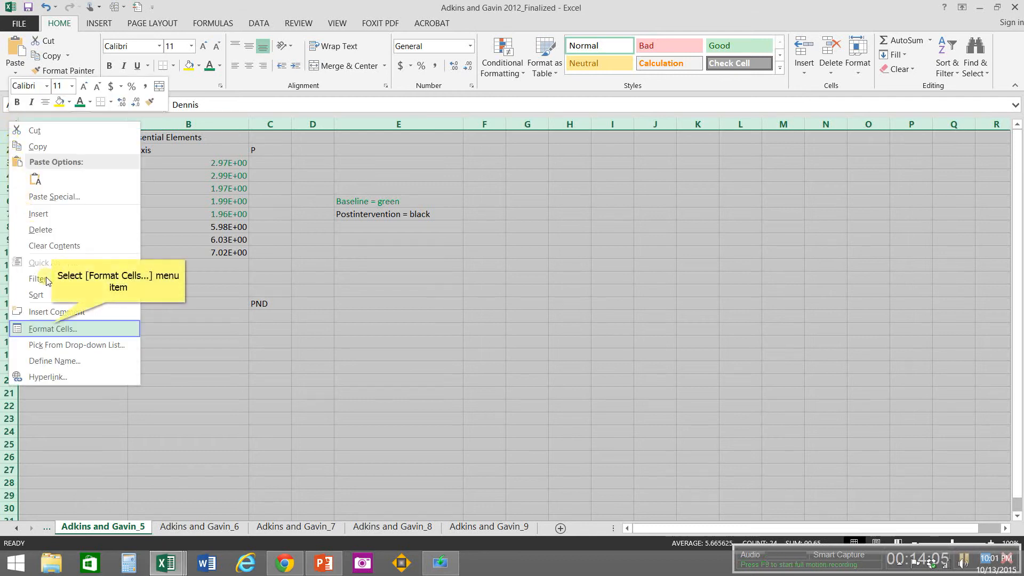
click(53, 328)
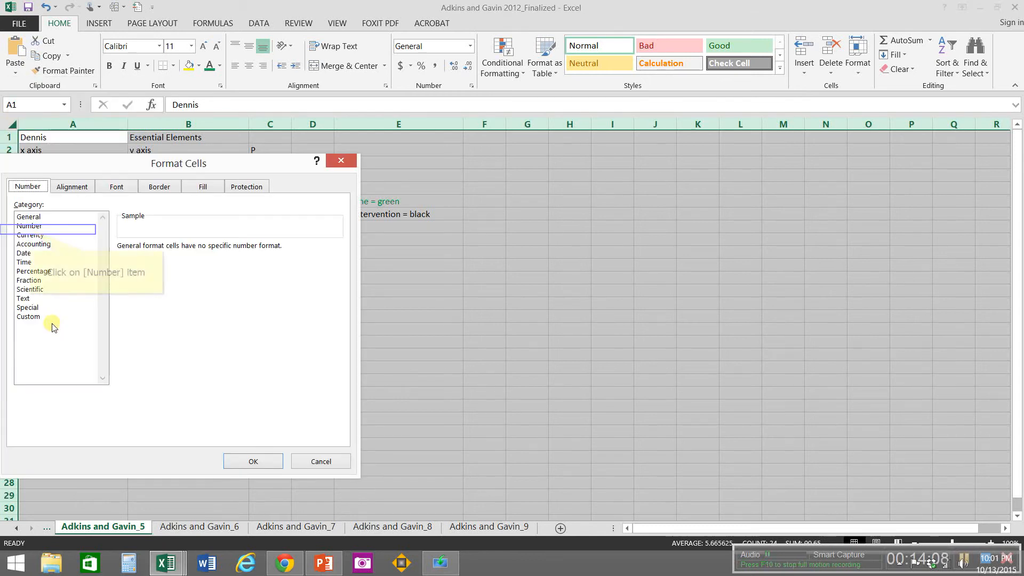
click(29, 228)
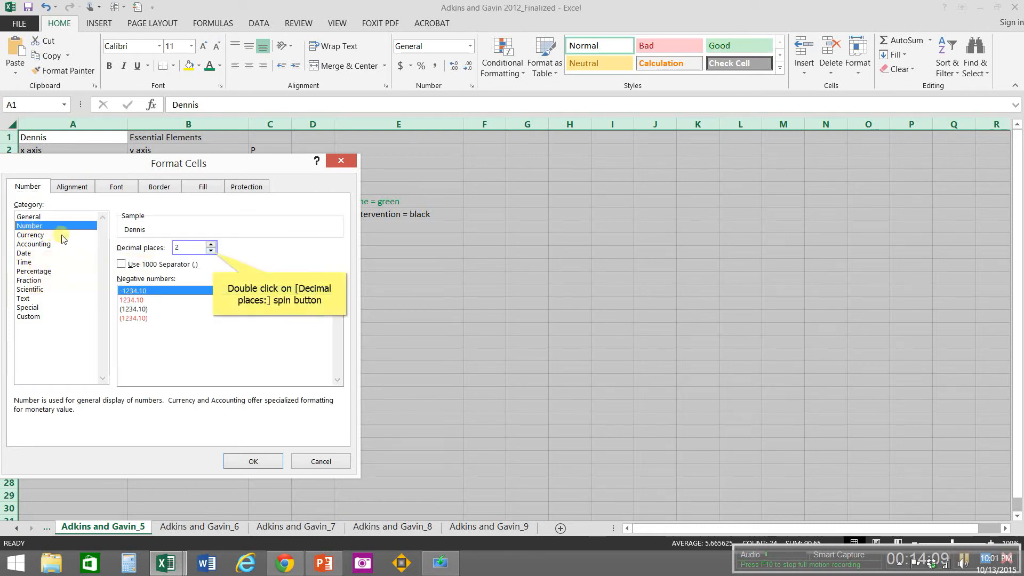
double_click(212, 251)
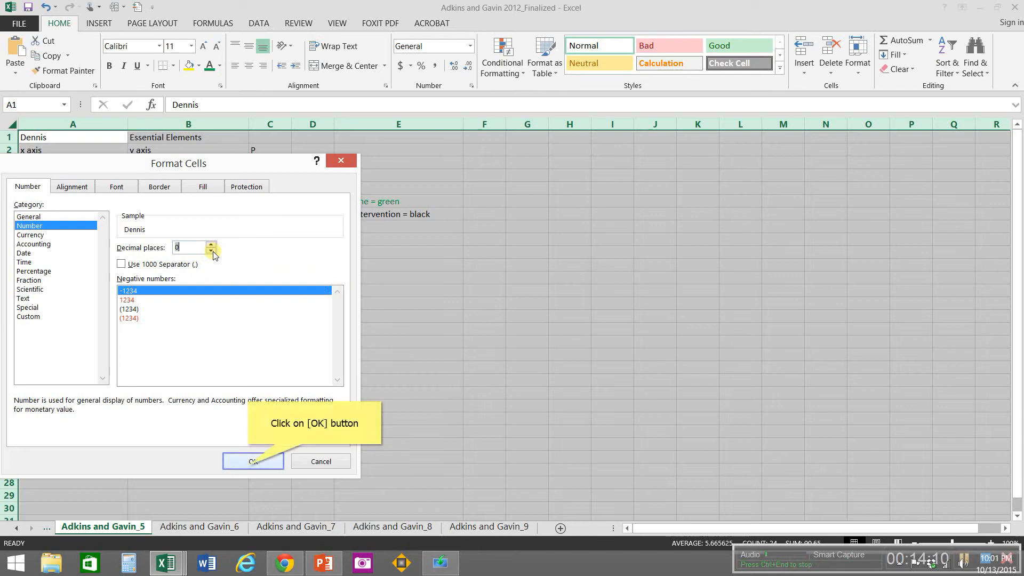
click(247, 462)
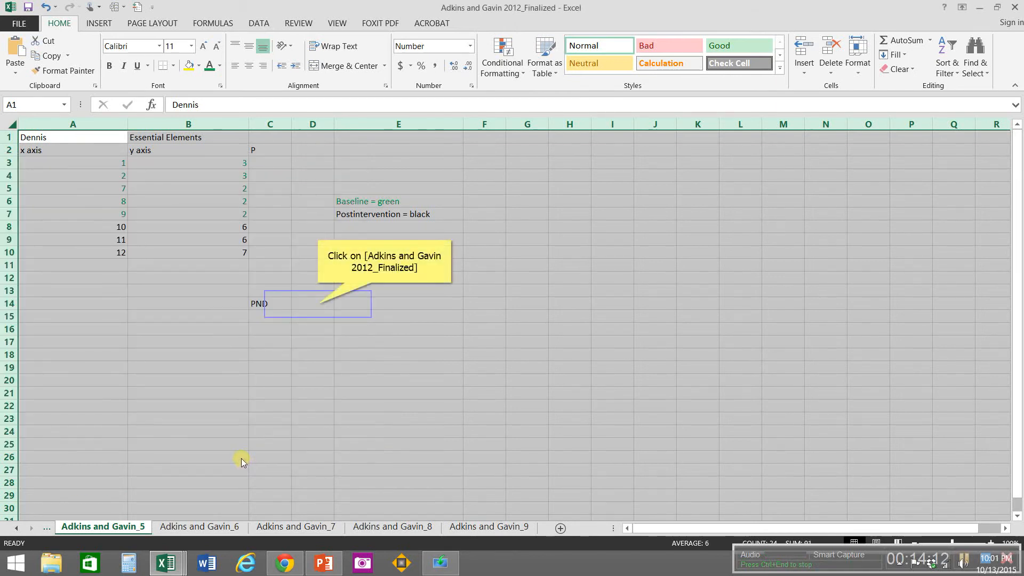
Step: Format cell D14 beside PND on the Adkins and Gavin_5 sheet as Percentage with 0 decimal places
click(318, 304)
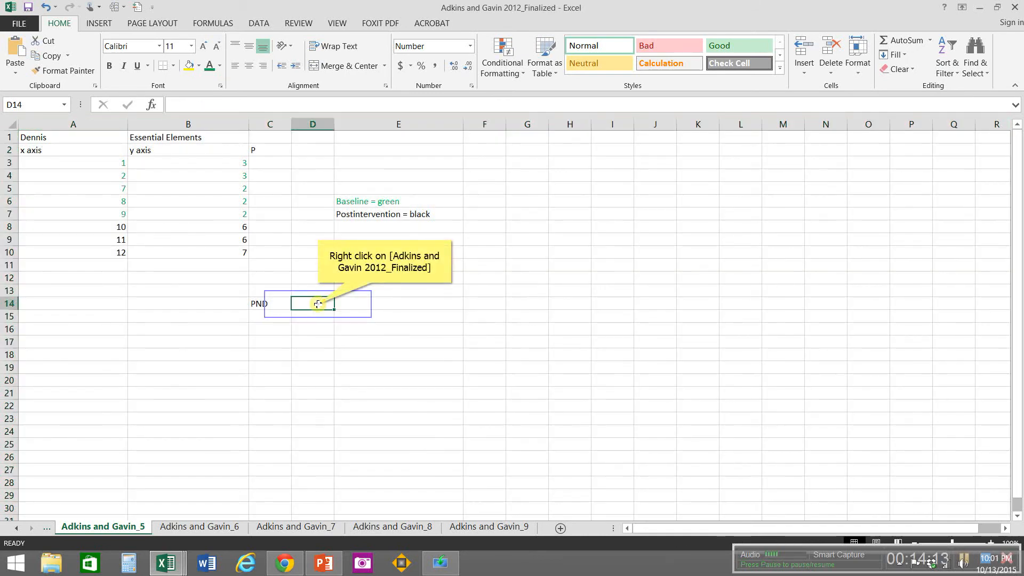
right_click(318, 304)
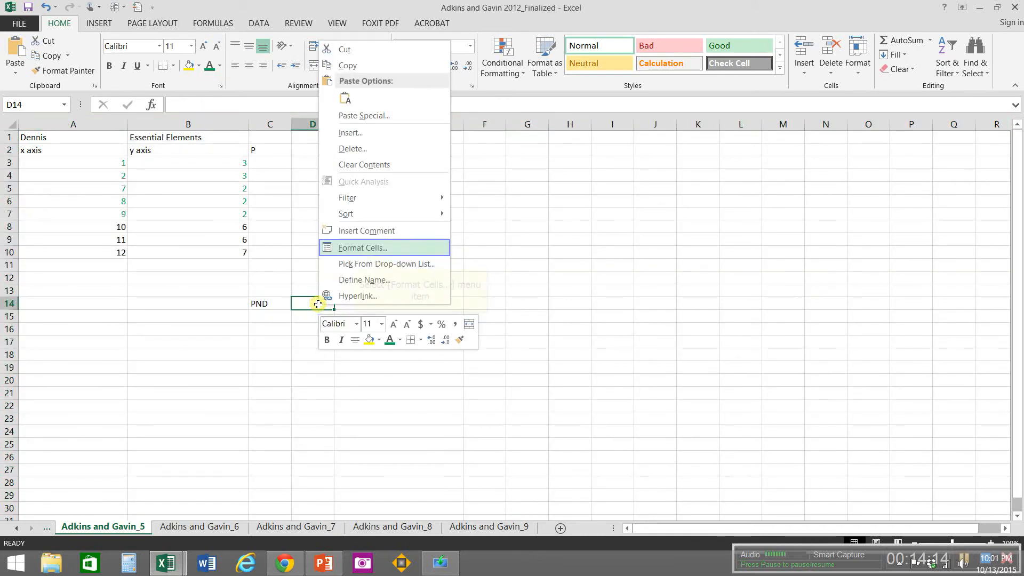
click(355, 249)
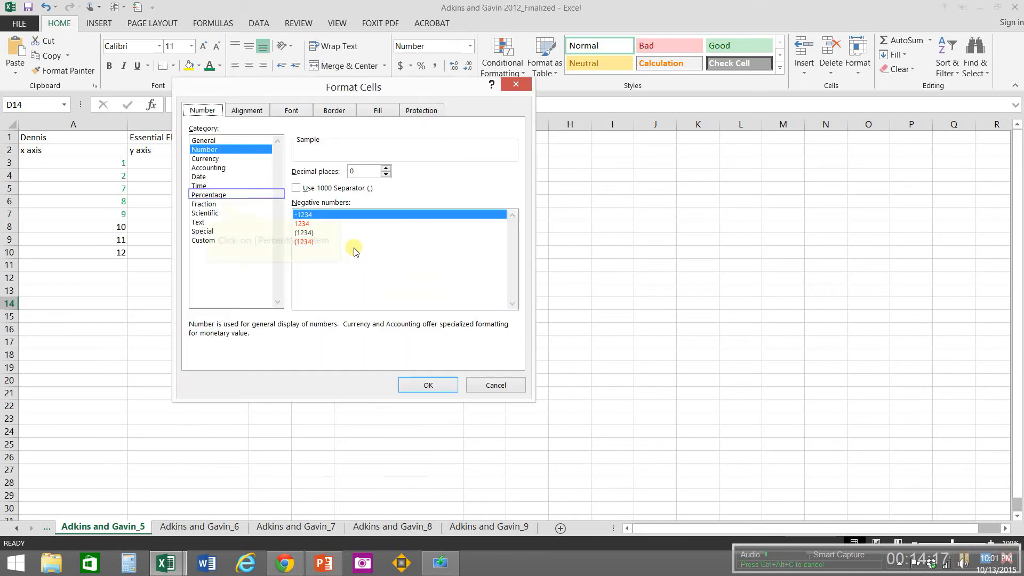
click(207, 196)
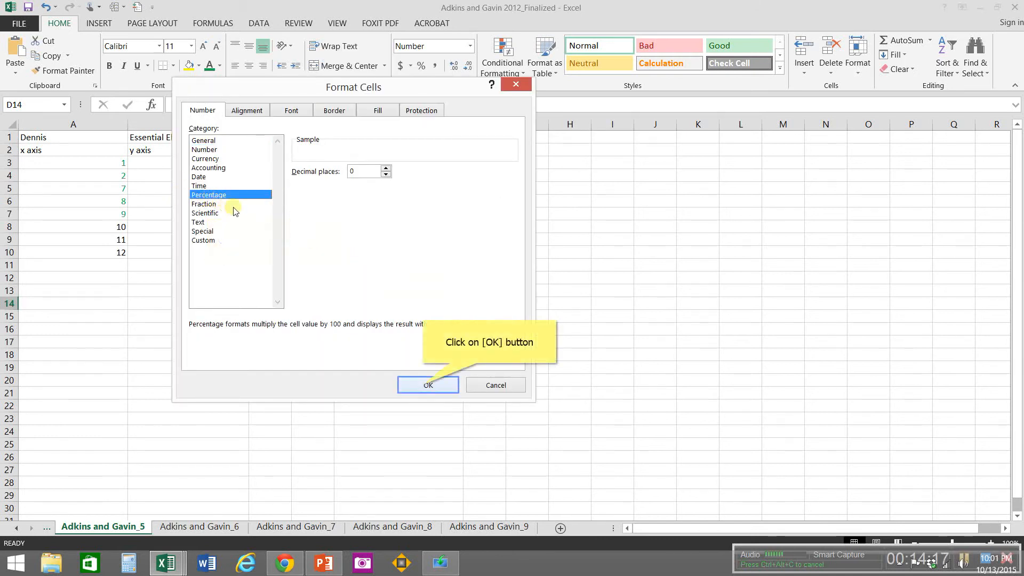
click(427, 385)
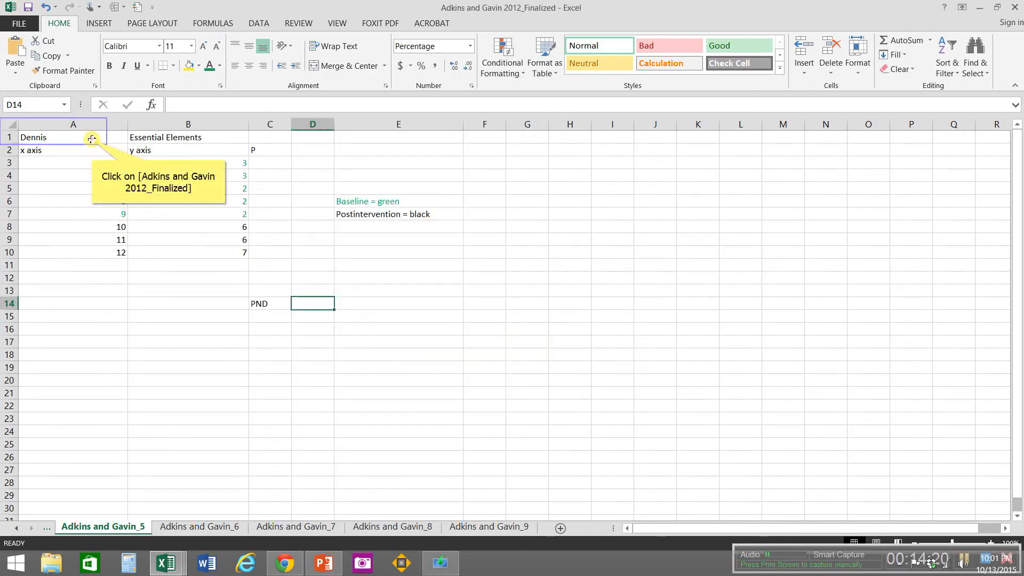
Step: Center A1:E14 horizontally on the Adkins and Gavin_5 sheet and go to the Adkins and Gavin_4 sheet
drag(92, 140, 399, 304)
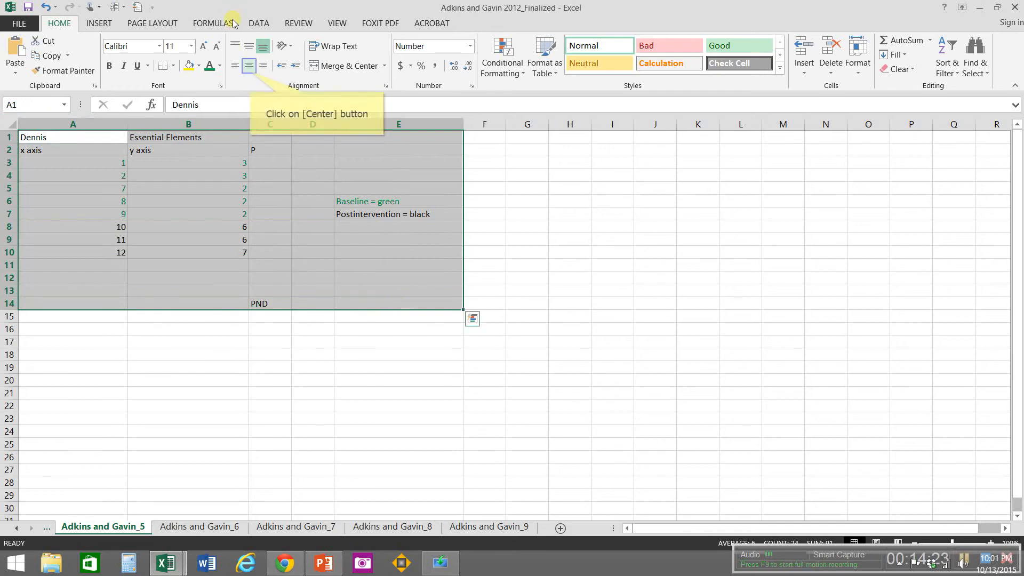
click(250, 67)
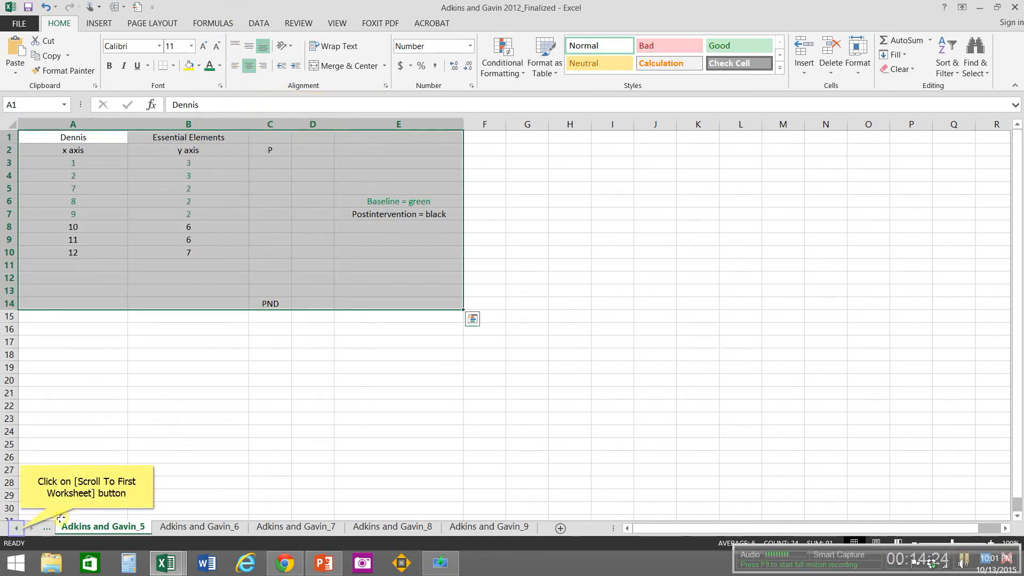
click(17, 529)
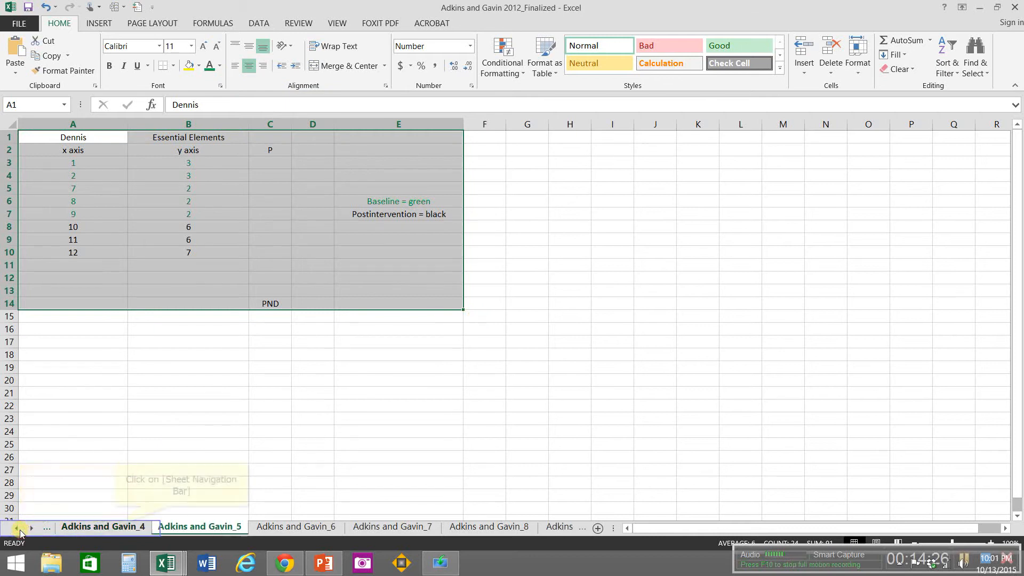
click(117, 528)
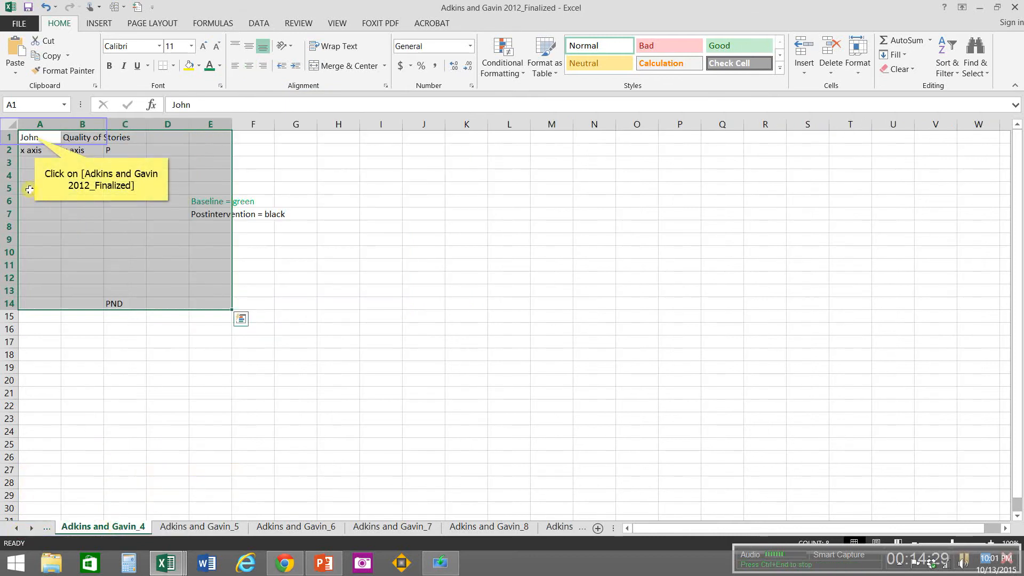
Step: Enter the participant's name in A1 and Essential Elements in B1 on the Adkins and Gavin_4 sheet
click(34, 137)
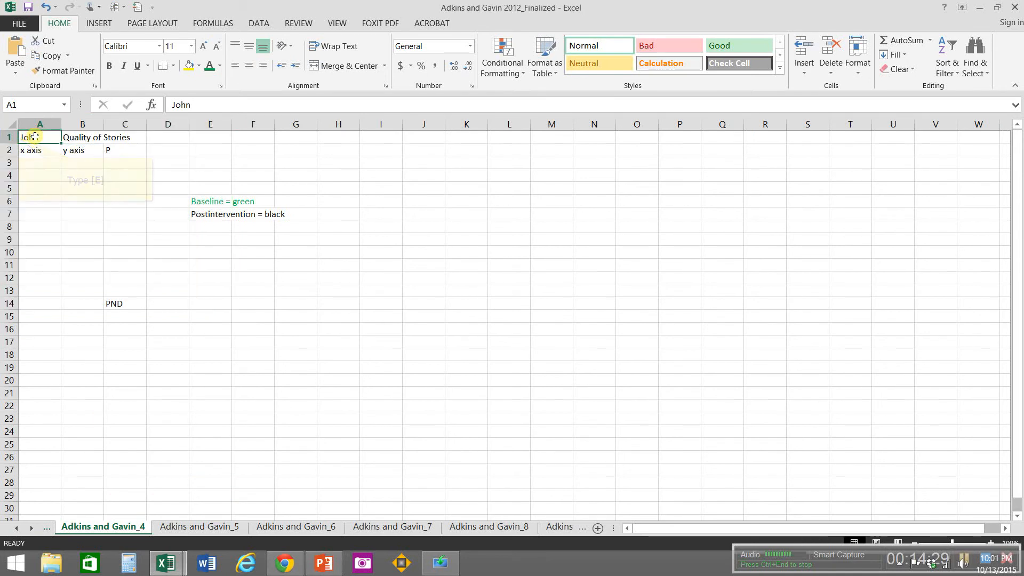
text(E)
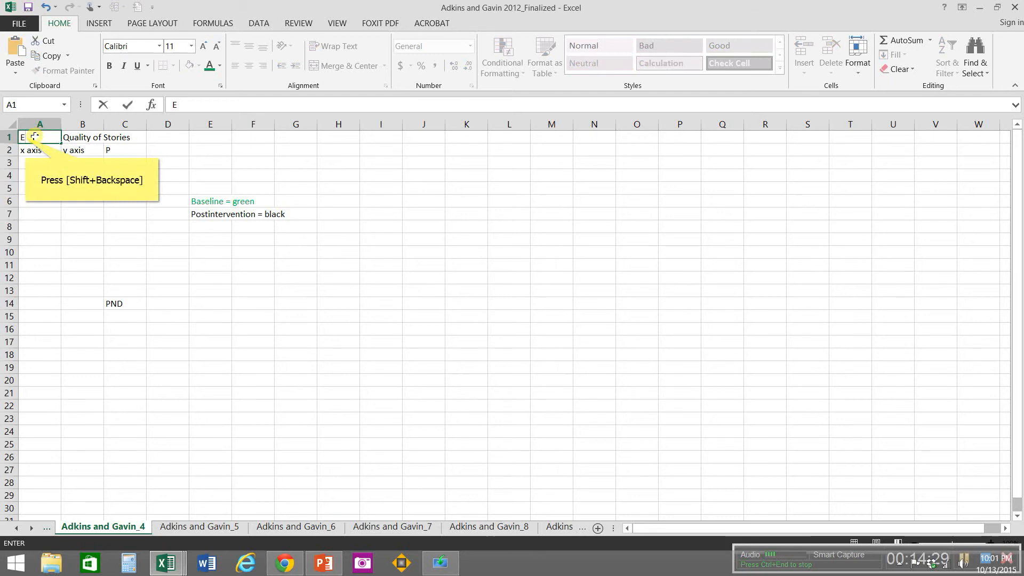
key(shift+BackSpace)
text(Ros)
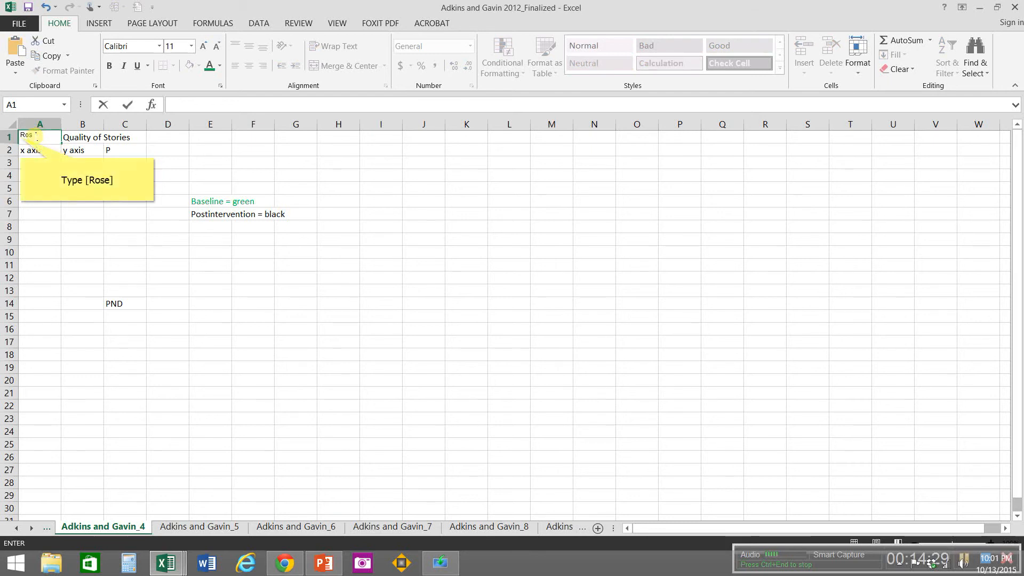
text(e)
key(Tab)
text(Esse)
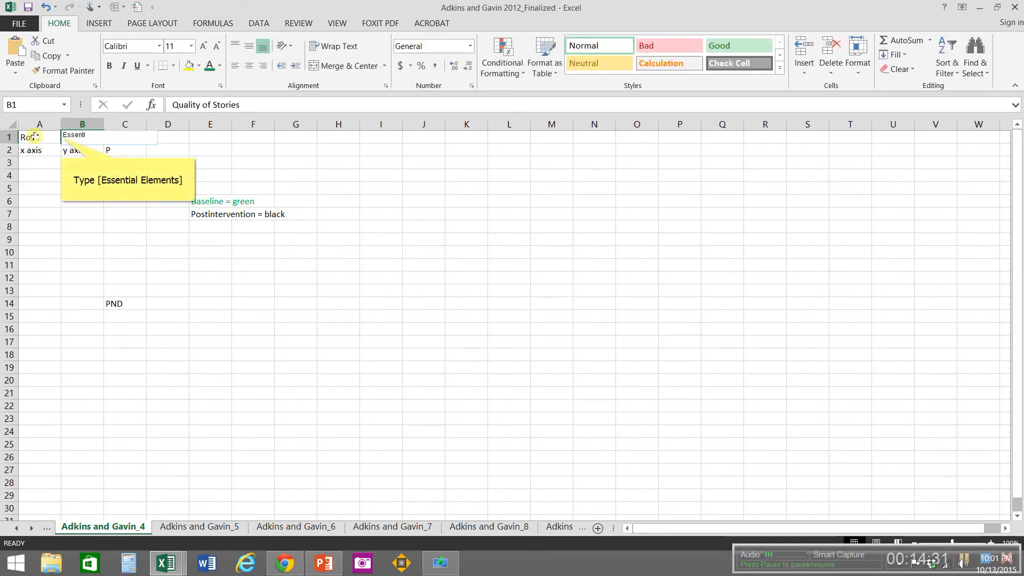
text(ntial Elements)
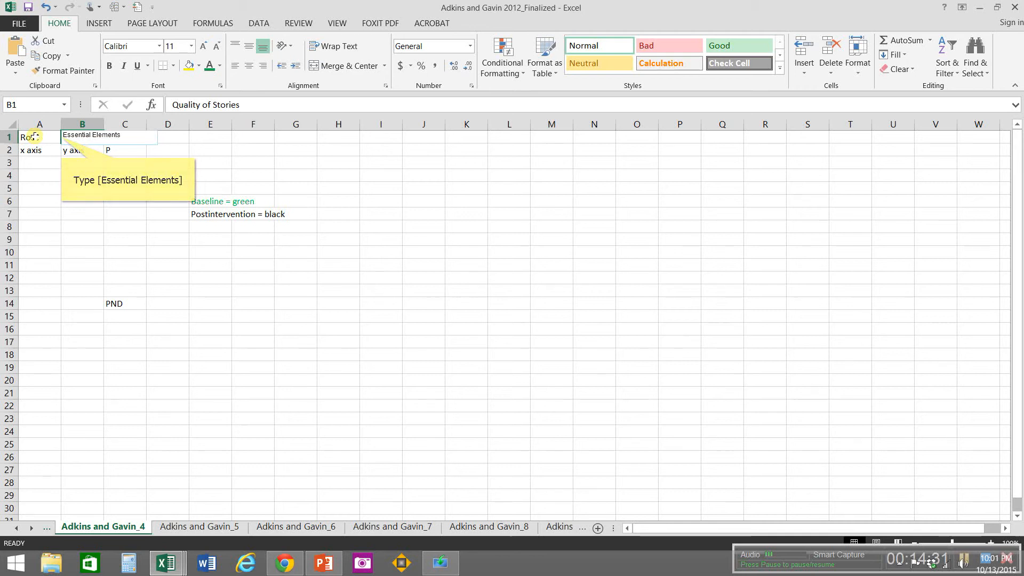
Step: Widen column A to about double its width and widen columns B and E to fit their text
click(59, 124)
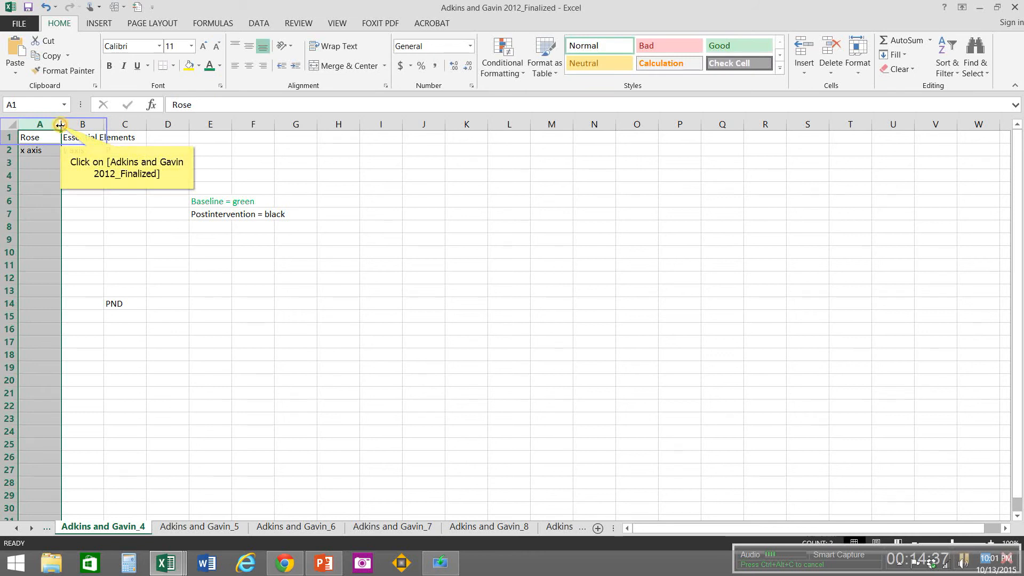
drag(61, 125, 105, 126)
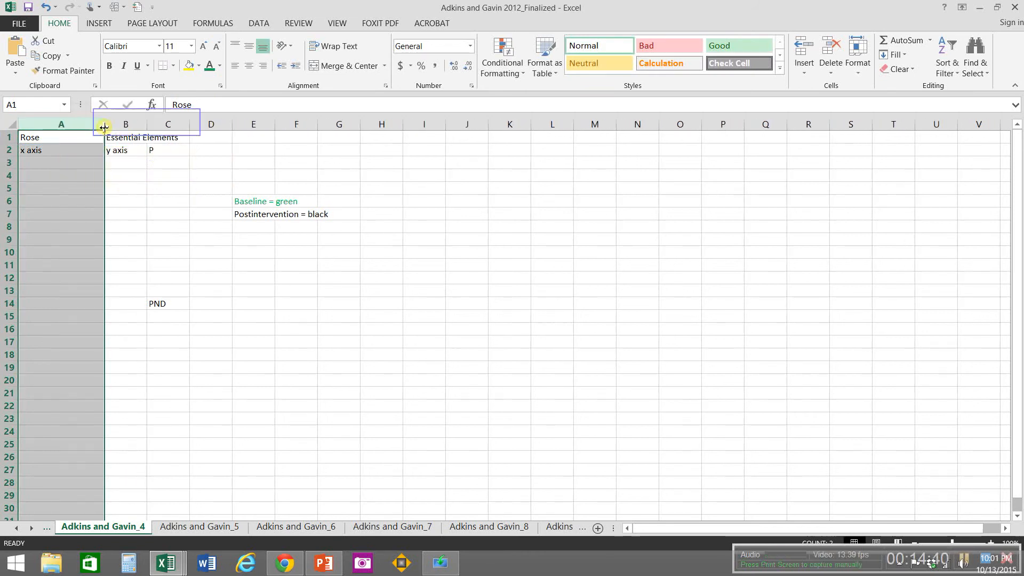
double_click(147, 123)
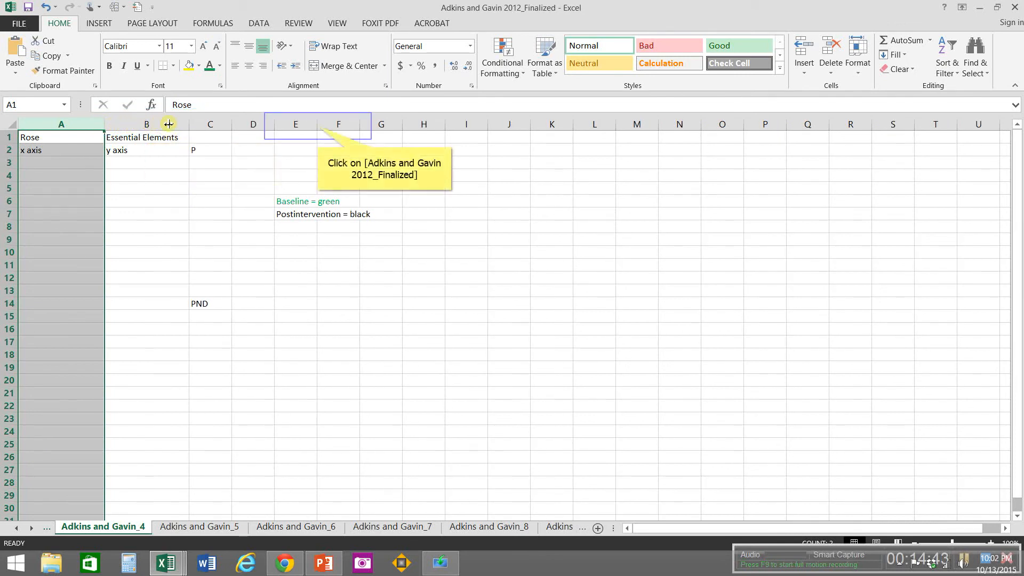
double_click(318, 124)
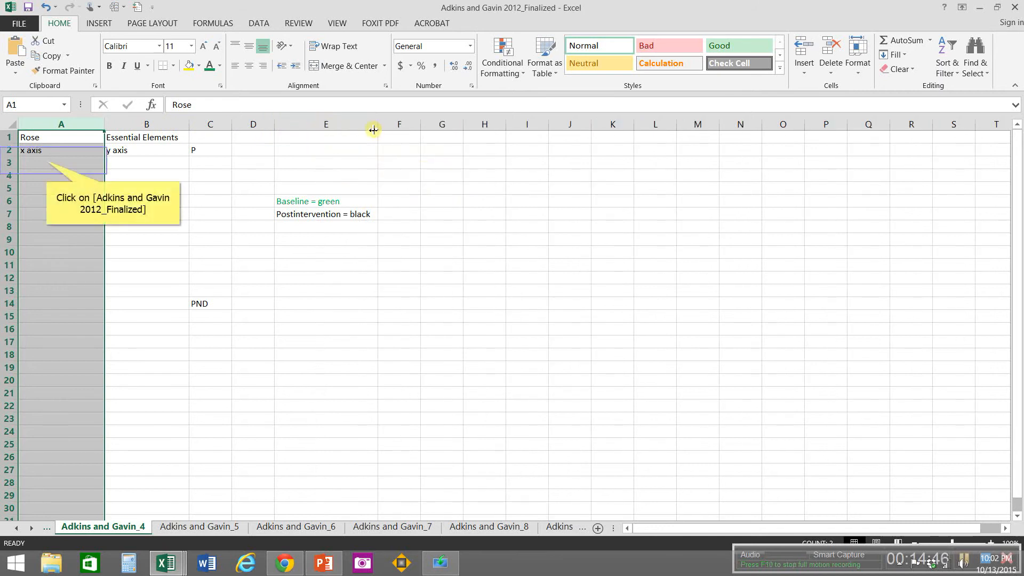
Step: Set the font colour of baseline cells A3:B5 on the Adkins and Gavin_4 sheet to green
click(46, 162)
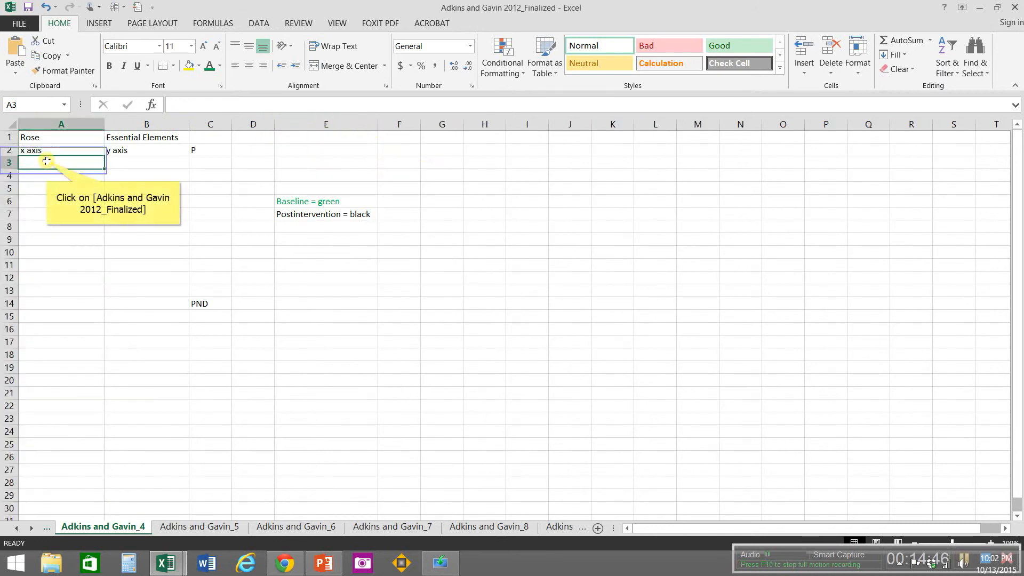
drag(47, 161, 146, 188)
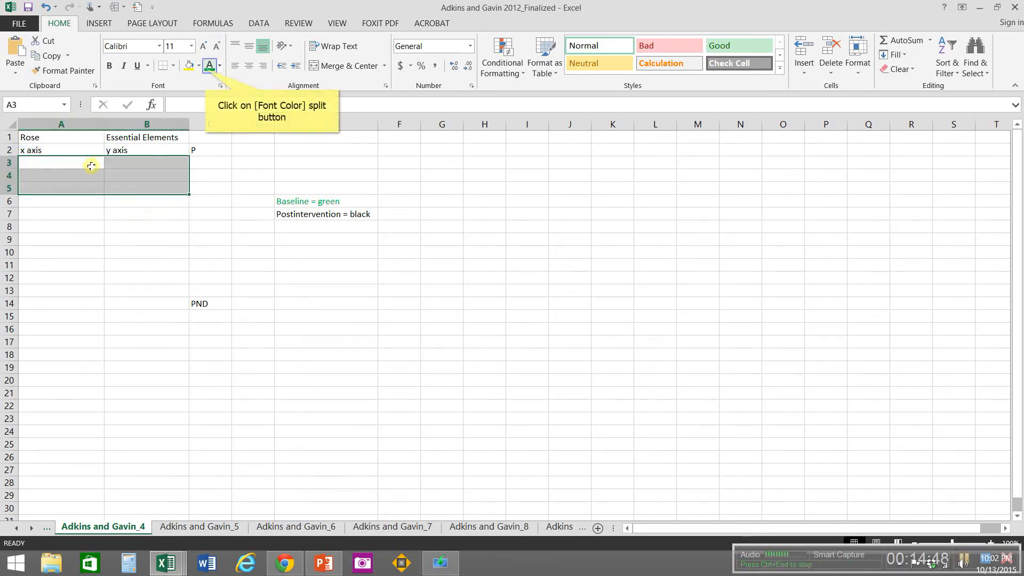
click(208, 71)
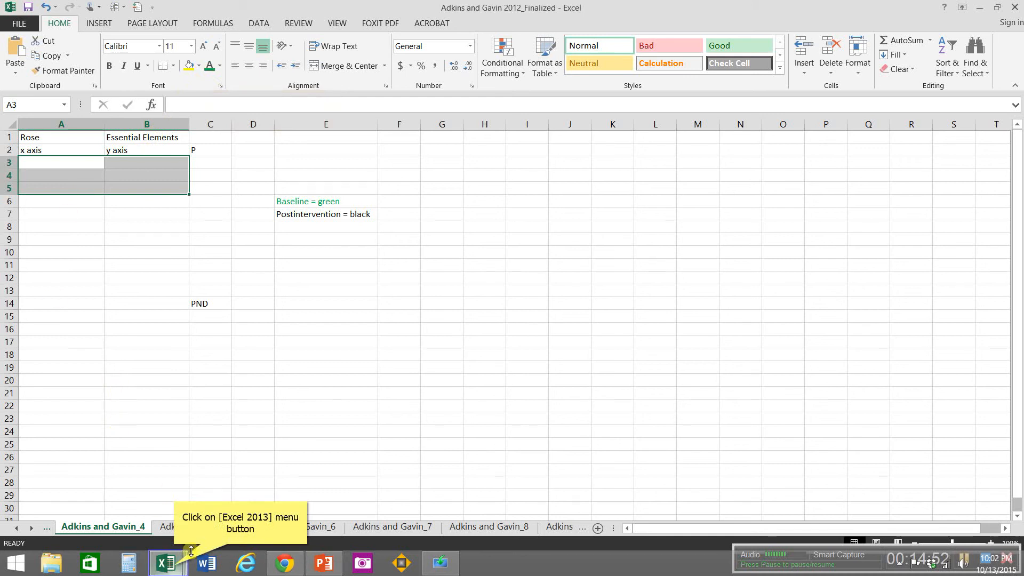
Step: Copy A1:B6 from the Adkins and Gavin 2012_4 workbook, close it, and paste the data at A3 on the Adkins and Gavin_4 sheet
click(175, 567)
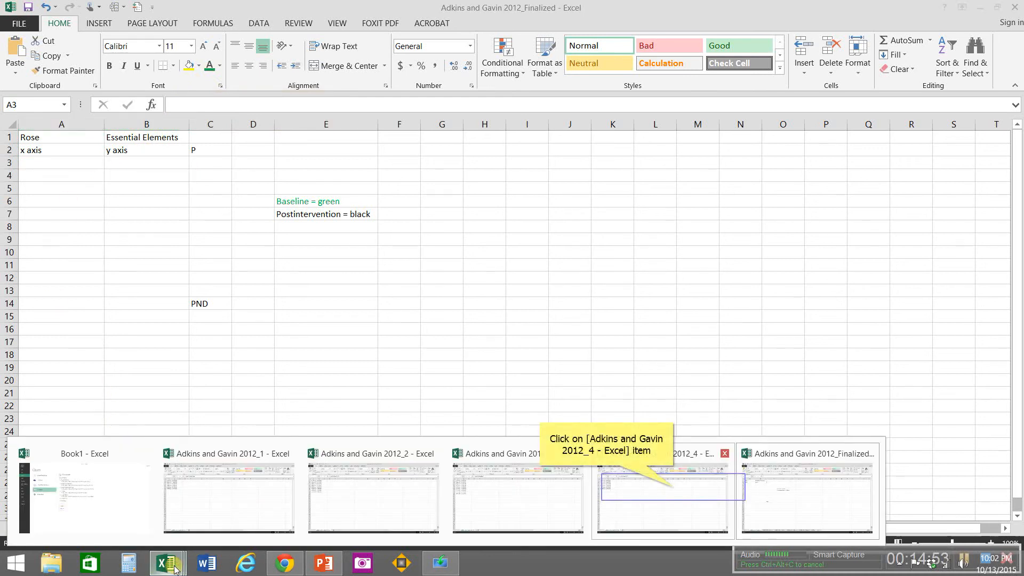
click(674, 491)
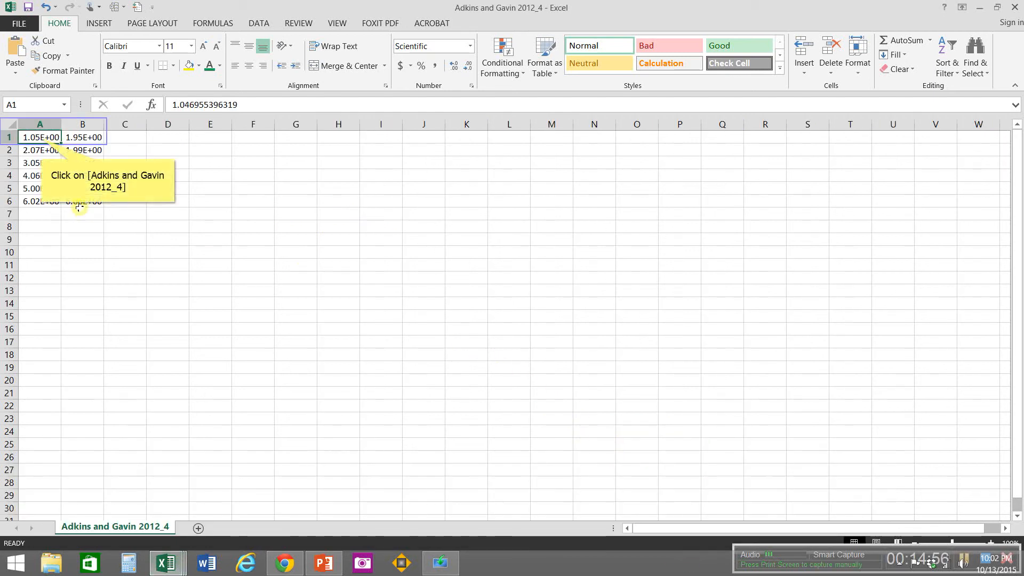
drag(40, 138, 83, 201)
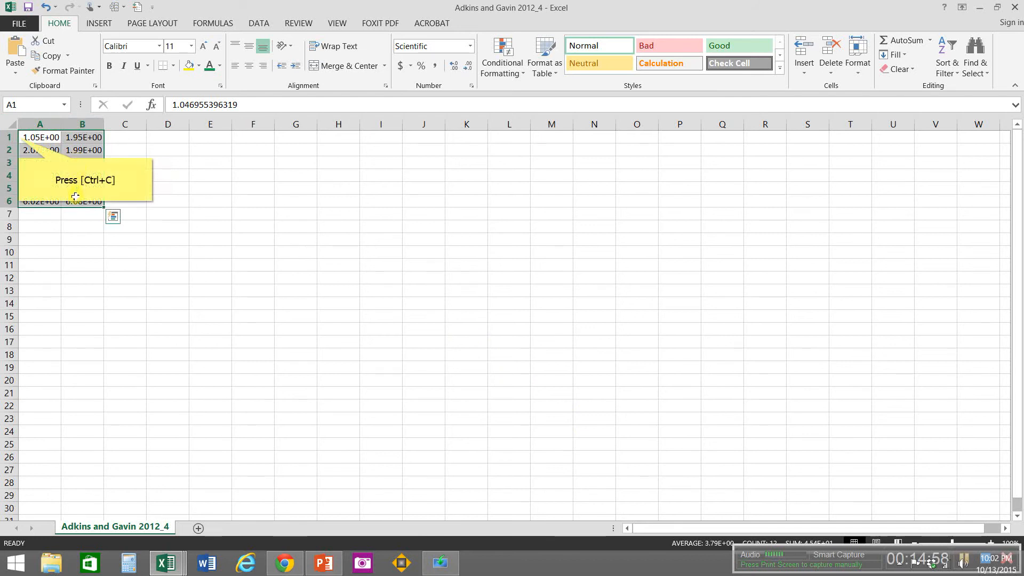
key(ctrl+c)
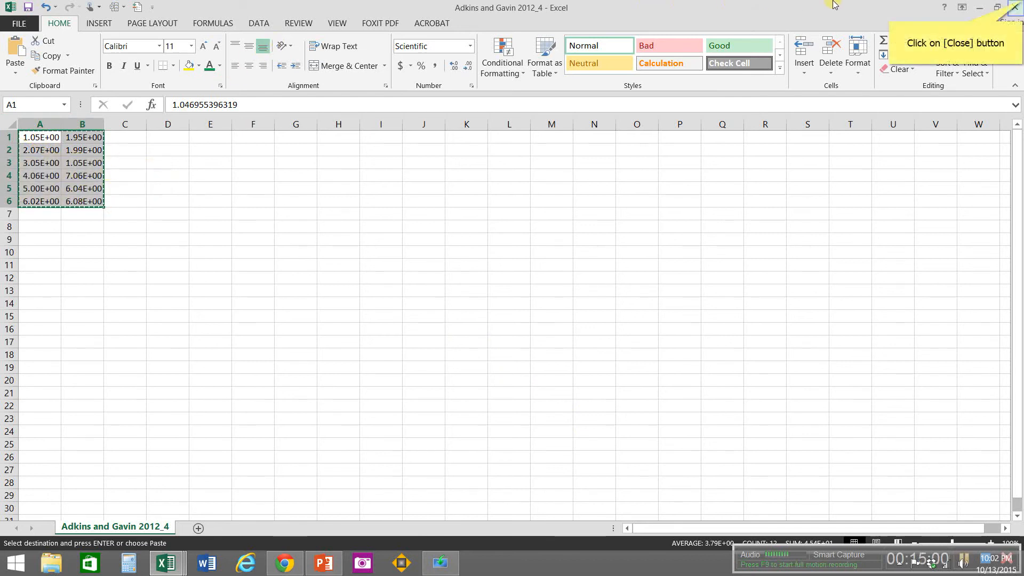
click(1014, 7)
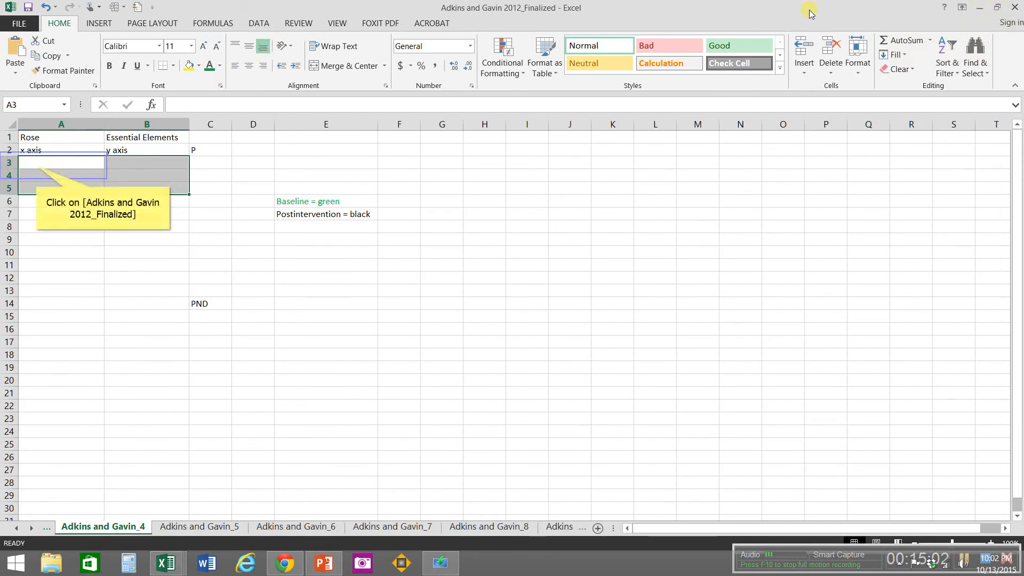
click(36, 165)
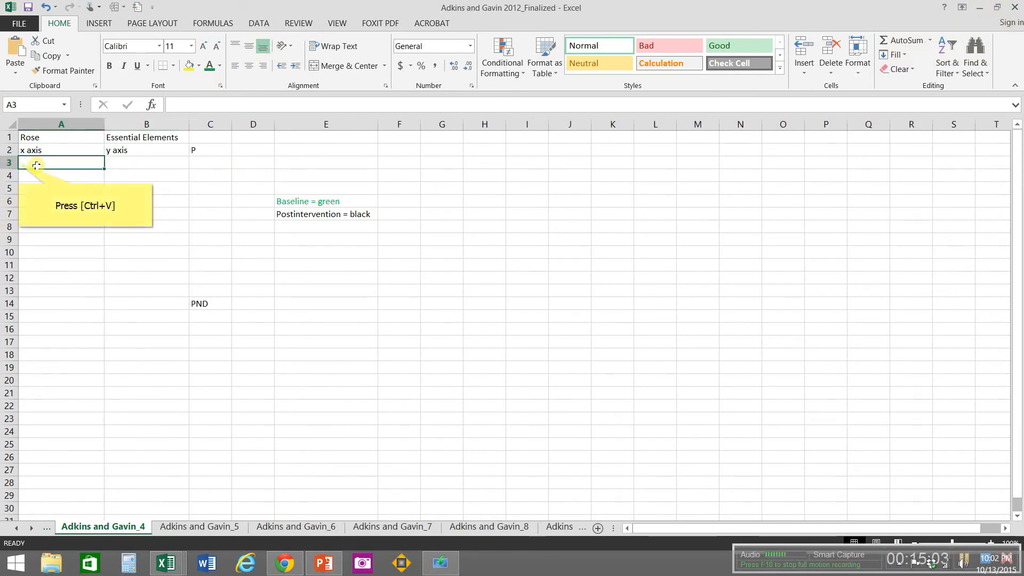
key(ctrl+v)
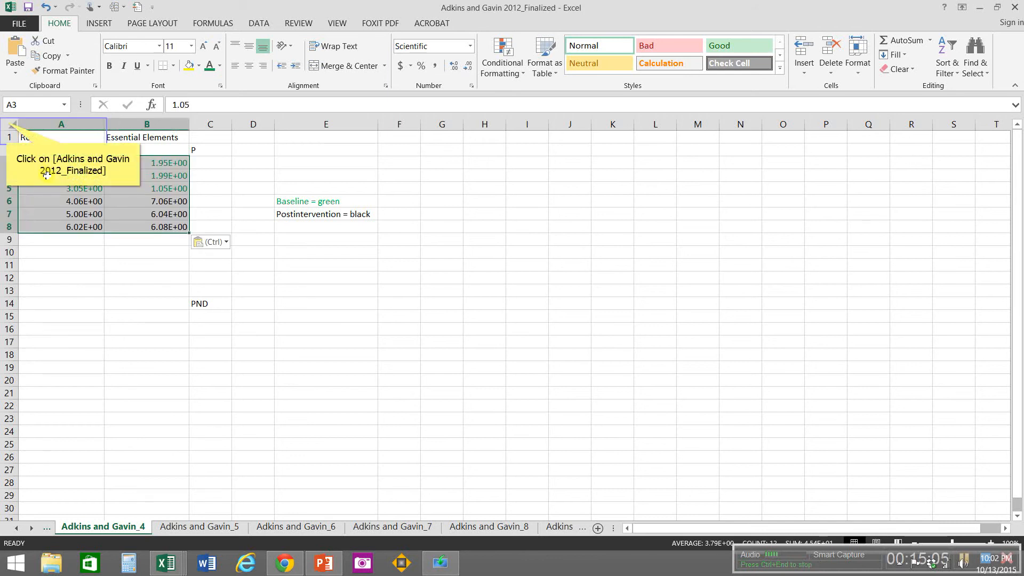
Step: Format all cells on the Adkins and Gavin_4 sheet as Number with 0 decimal places
click(7, 122)
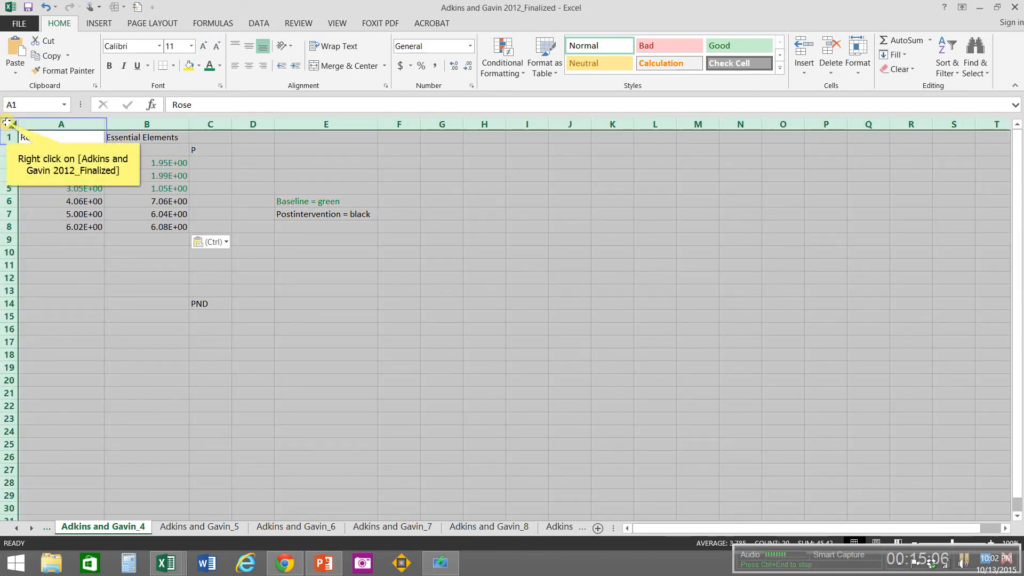
right_click(6, 122)
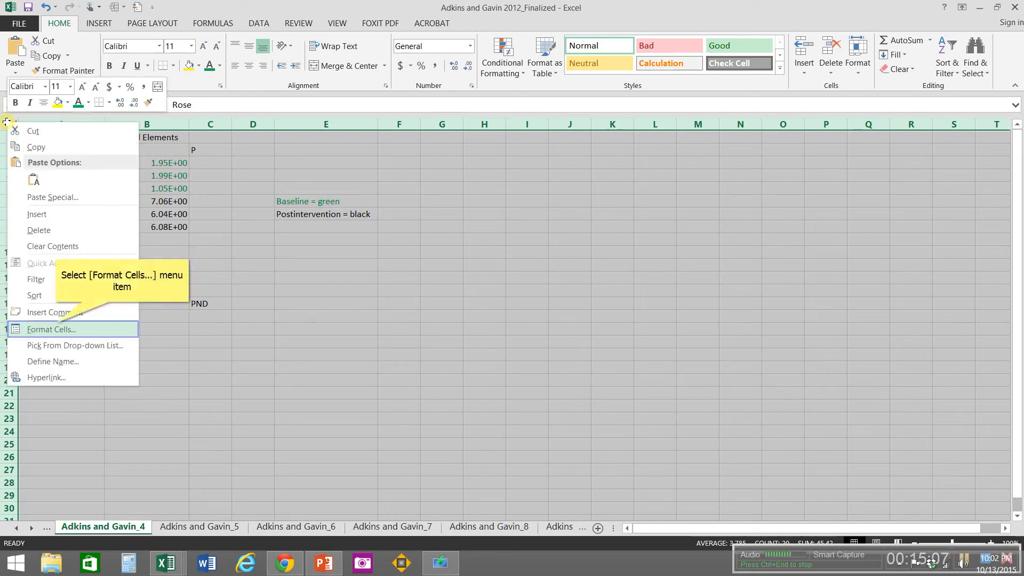
click(57, 328)
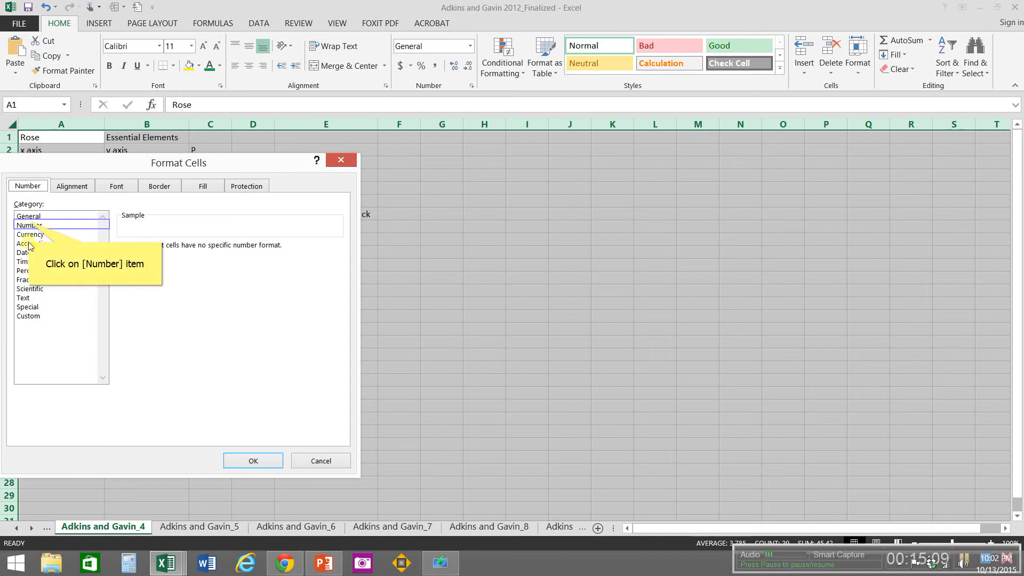
click(29, 225)
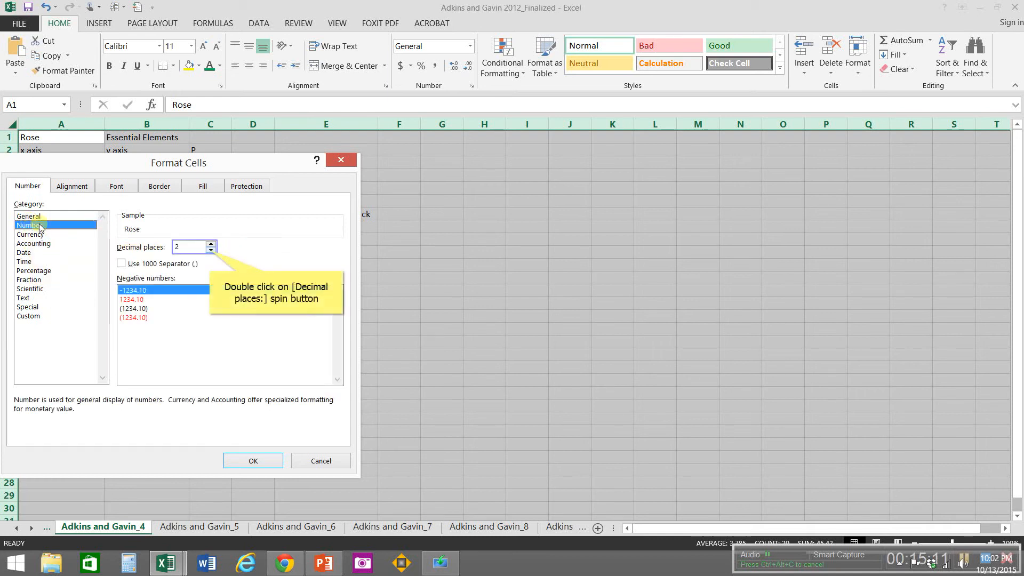
double_click(211, 250)
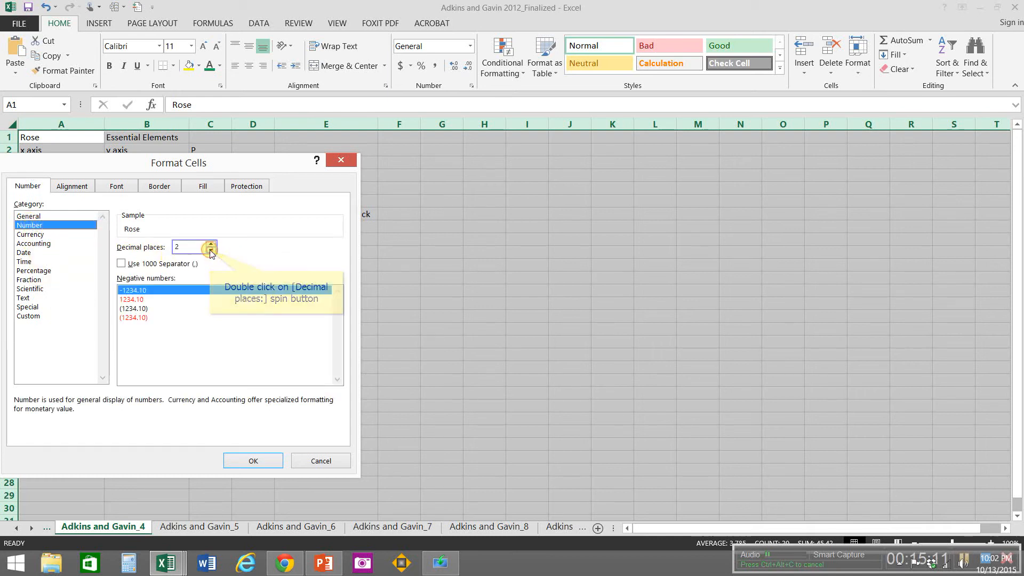
click(251, 461)
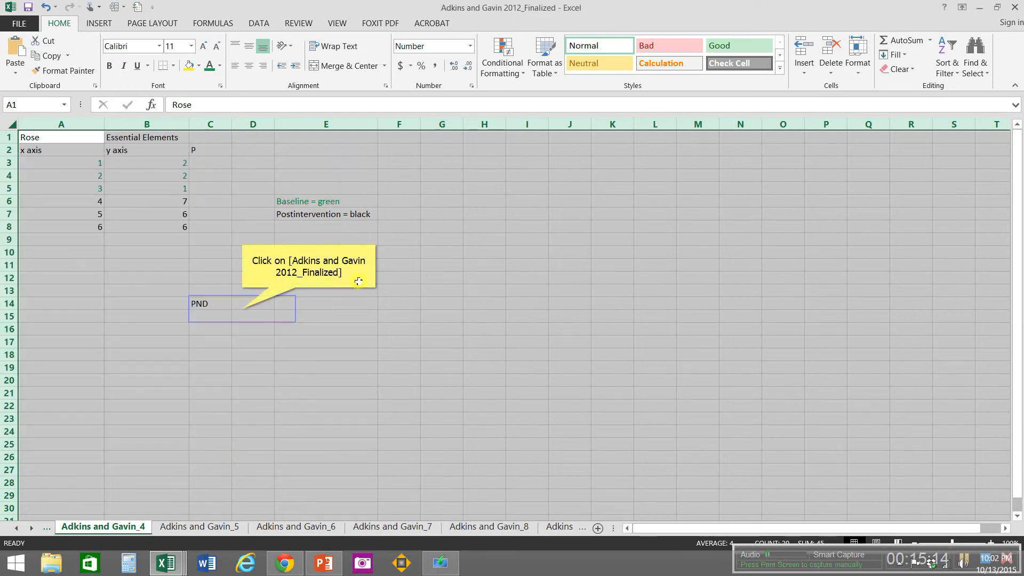
Step: Format cell D14 beside PND on the Adkins and Gavin_4 sheet as Percentage with 0 decimal places
click(242, 308)
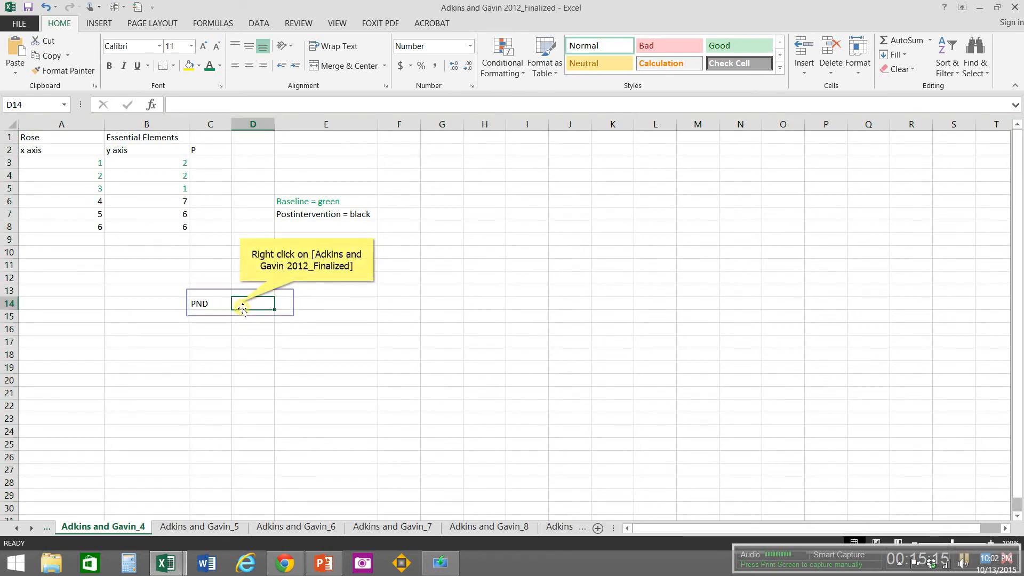
right_click(240, 302)
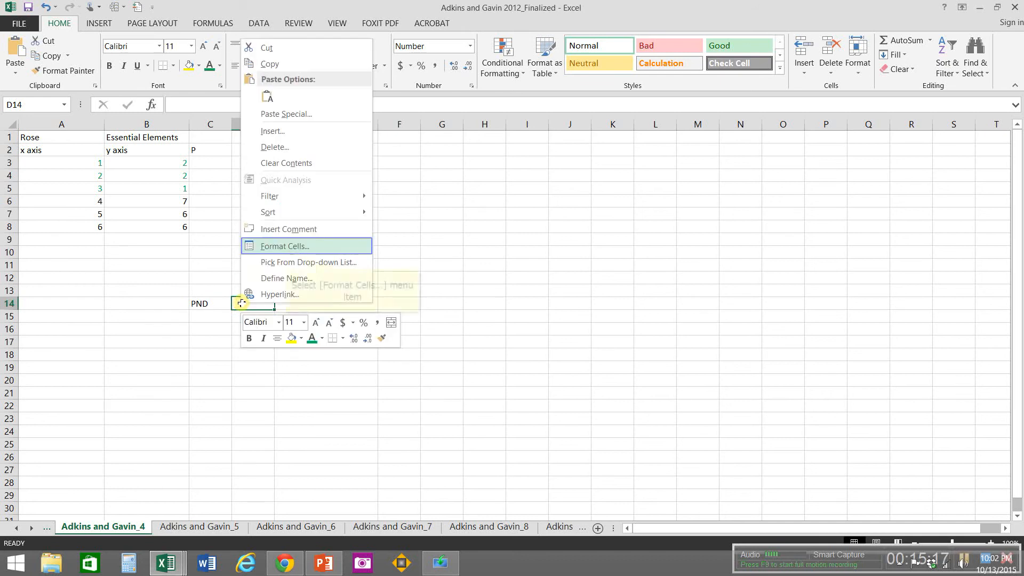
click(286, 247)
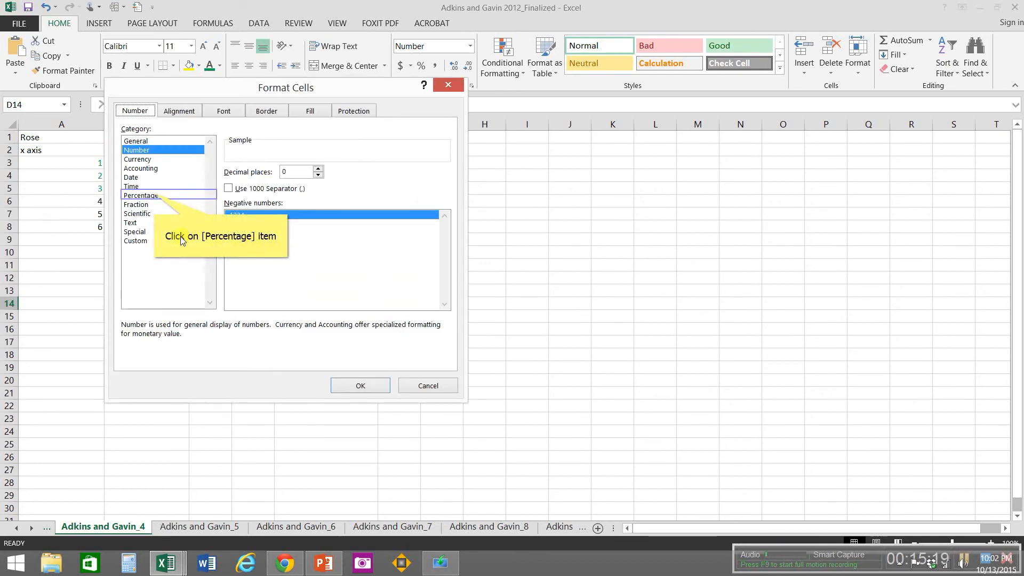
click(155, 196)
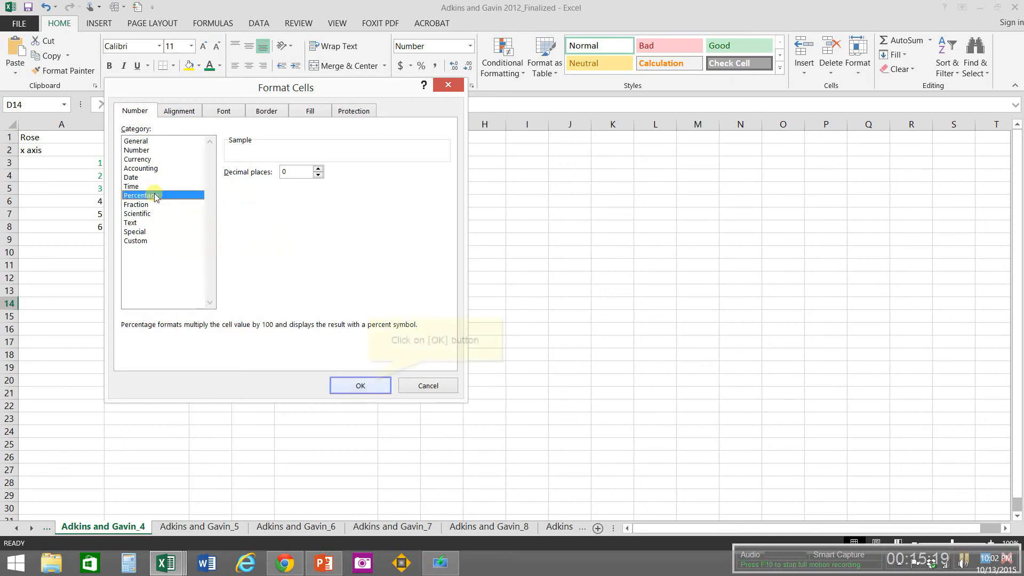
click(371, 386)
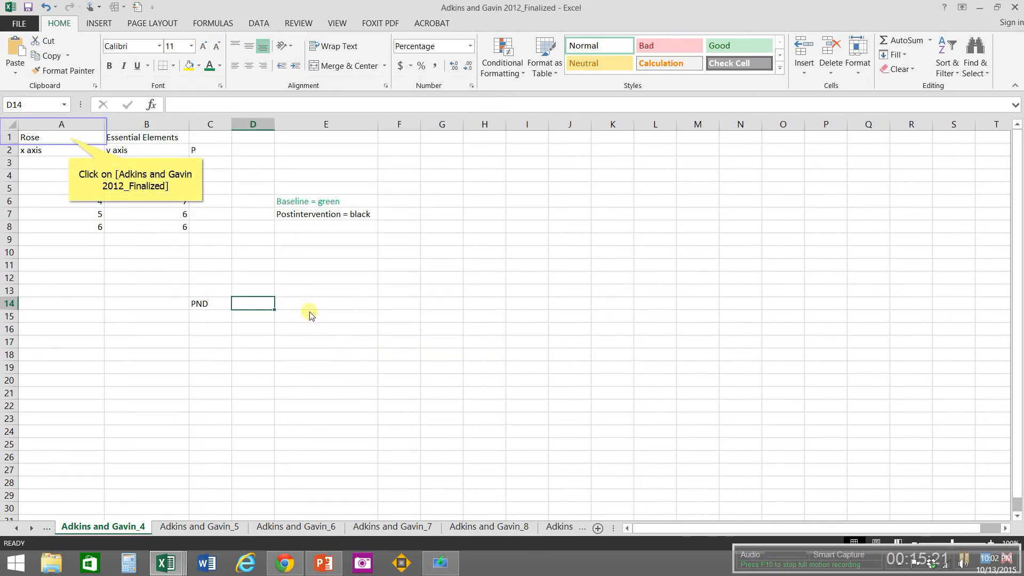
Step: Center A1:E14 horizontally on the Adkins and Gavin_4 sheet and go to the Adkins and Gavin_3 sheet
drag(69, 137, 296, 302)
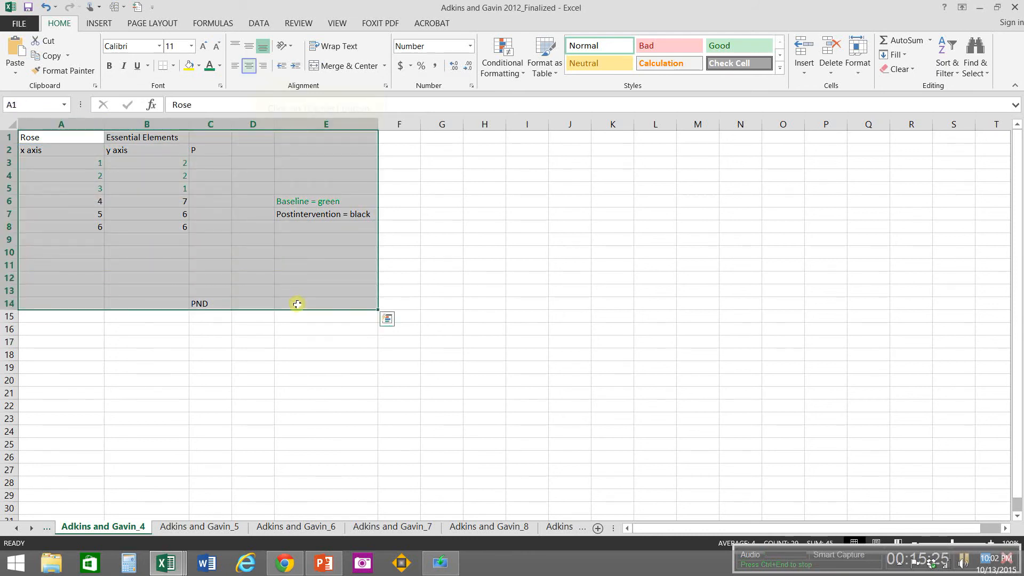
click(252, 67)
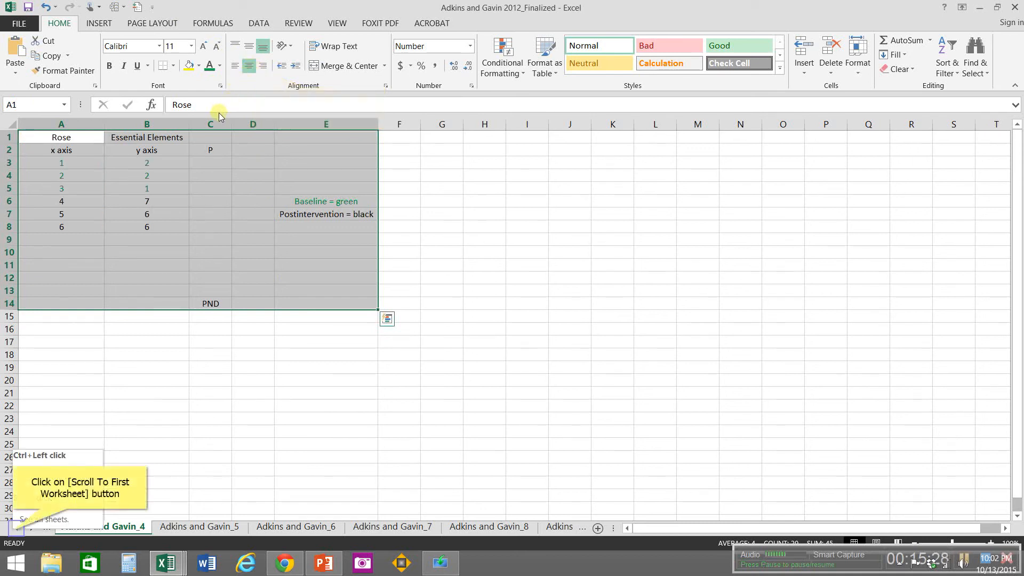
click(14, 529)
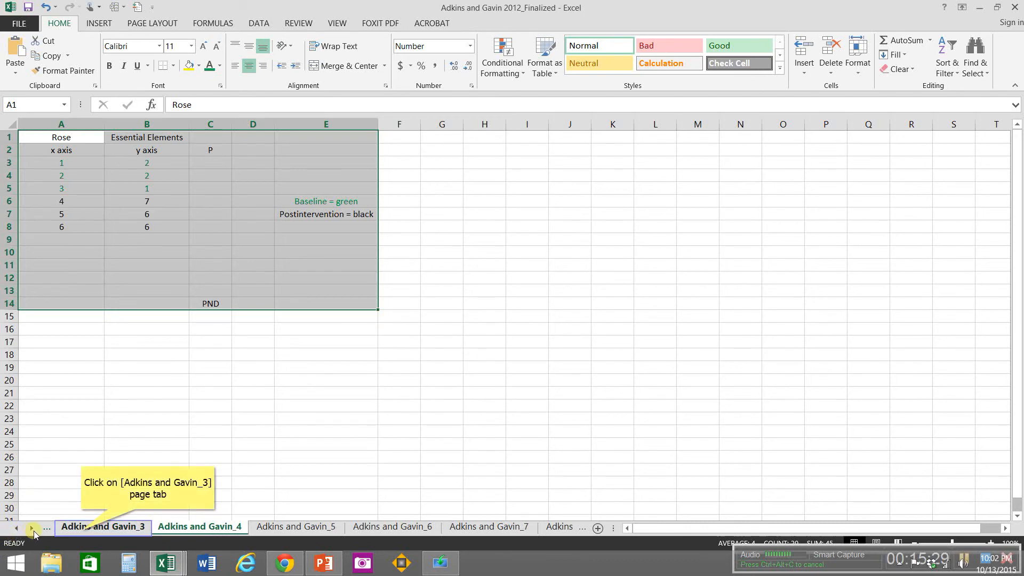
click(82, 528)
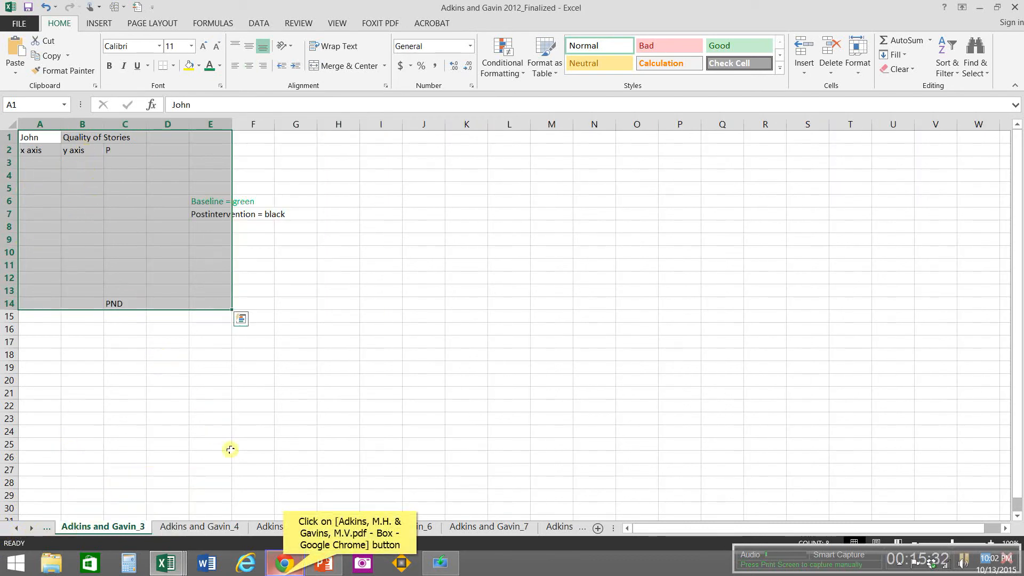
Step: Switch to the article PDF in Chrome, examine the Figure 1 Number of words graphs, and return to Excel
click(284, 564)
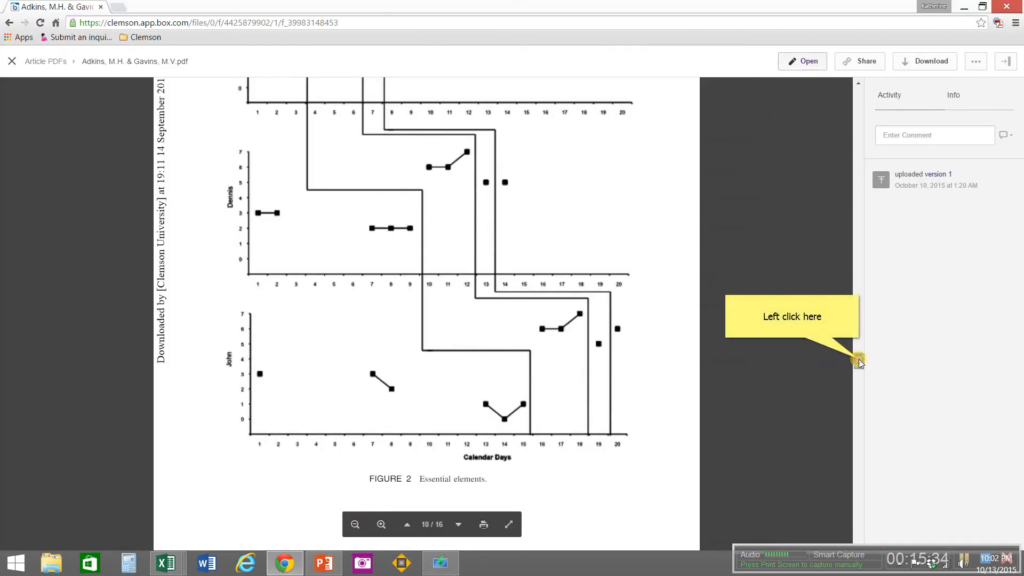
drag(859, 360, 860, 334)
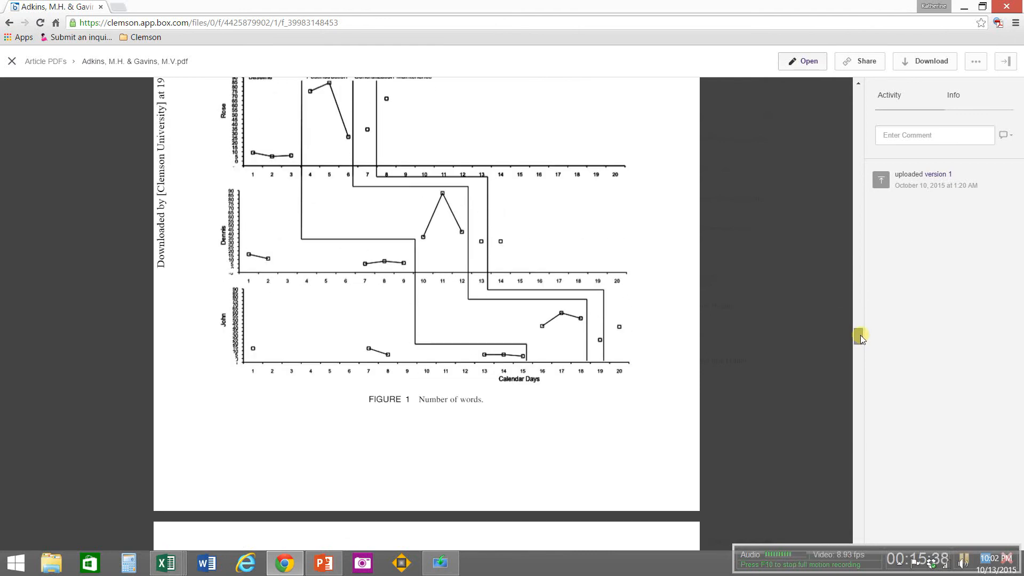
click(166, 563)
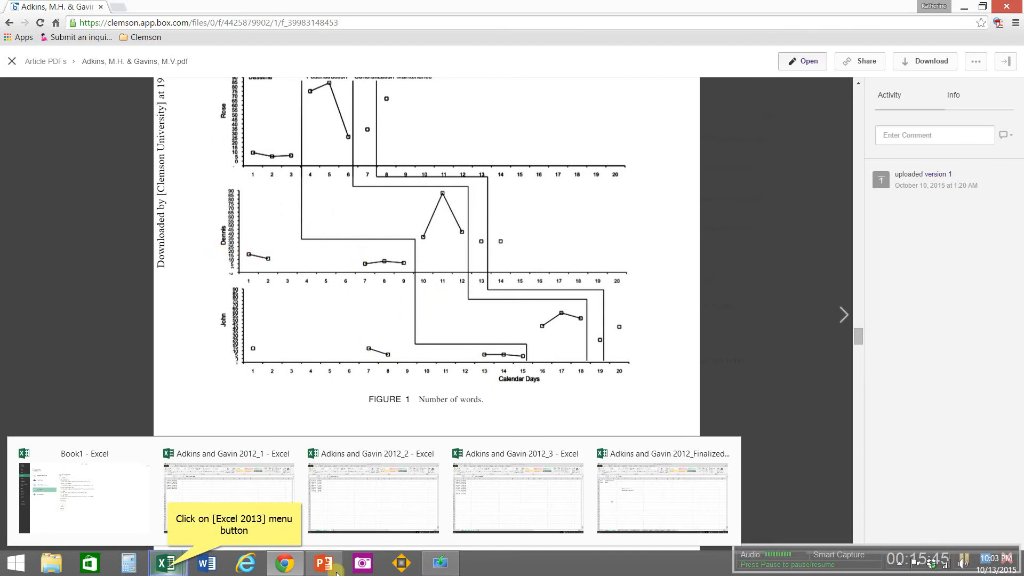
Step: Copy A1:B9 from the Adkins and Gavin 2012_3 workbook and close that workbook
click(168, 569)
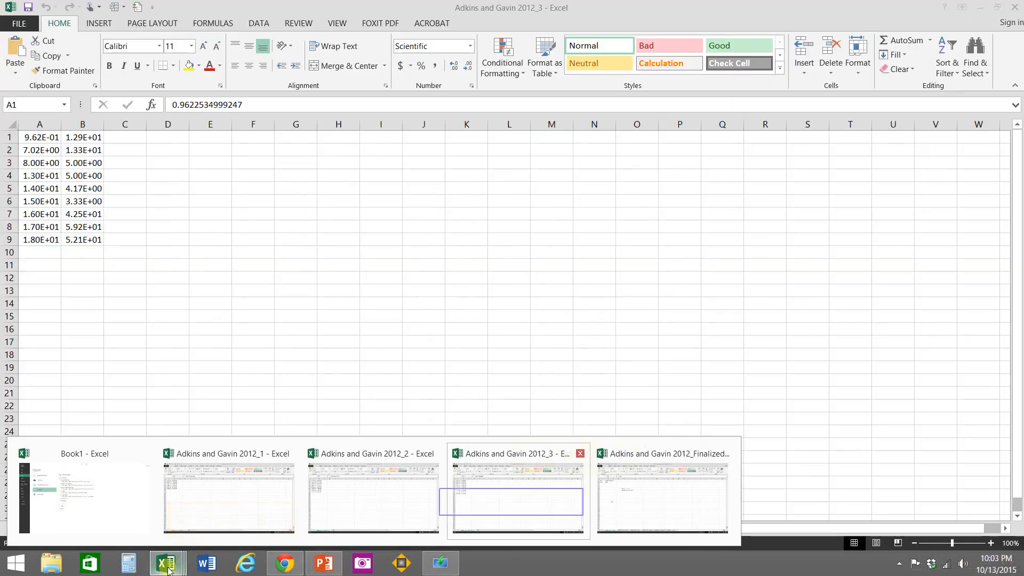
click(511, 505)
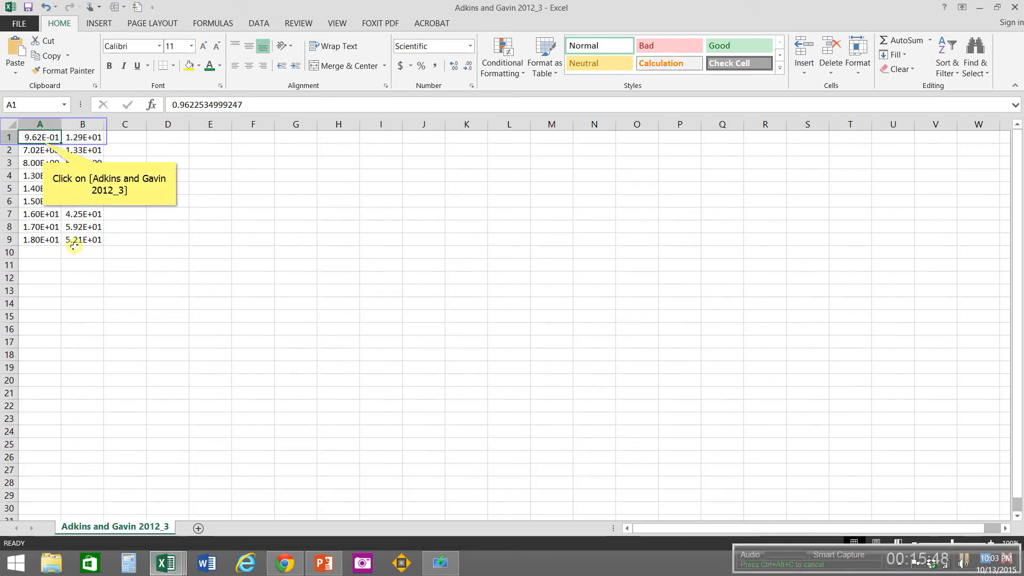
drag(44, 142, 79, 204)
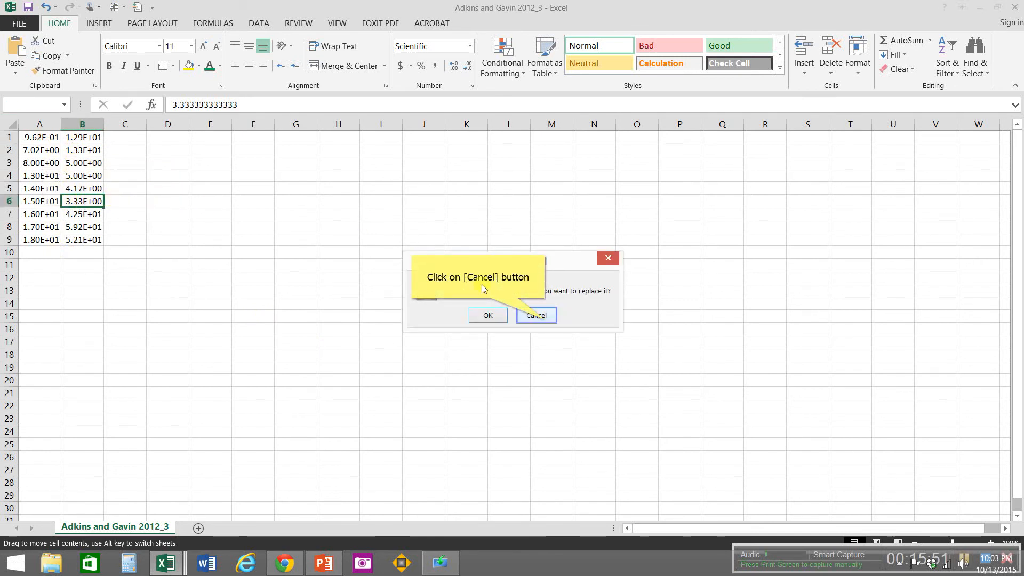
click(545, 320)
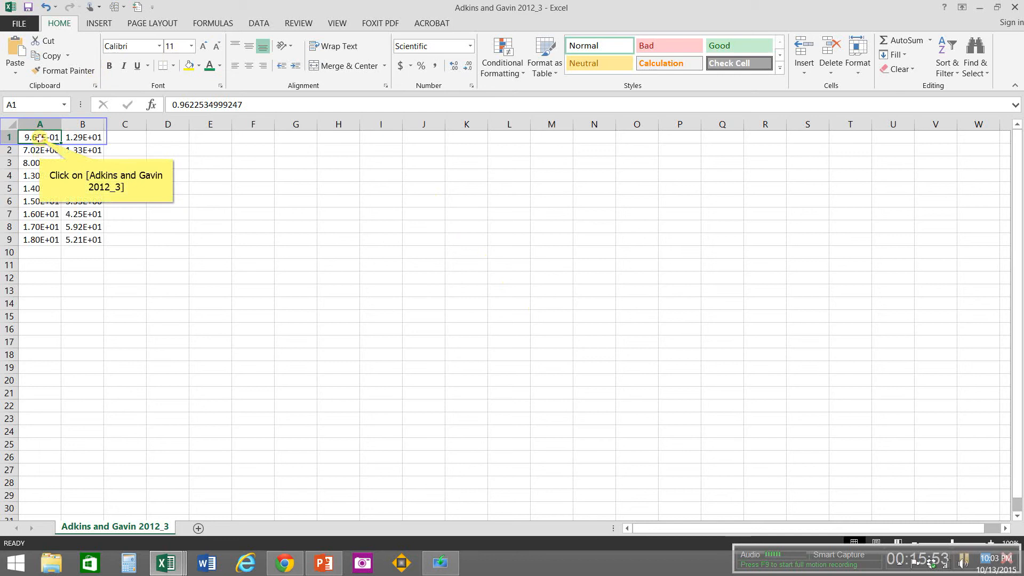
drag(40, 138, 72, 239)
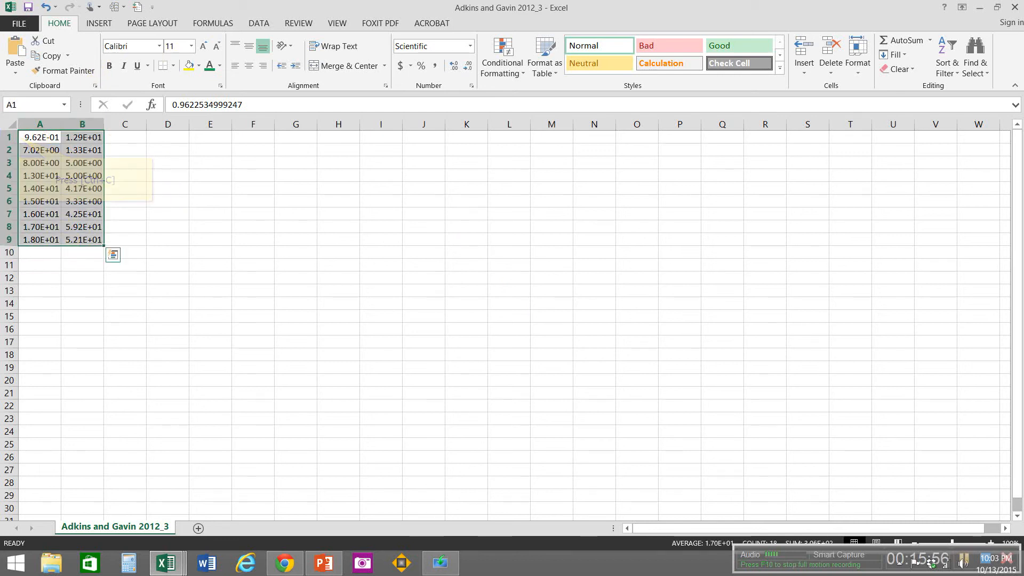
key(ctrl+c)
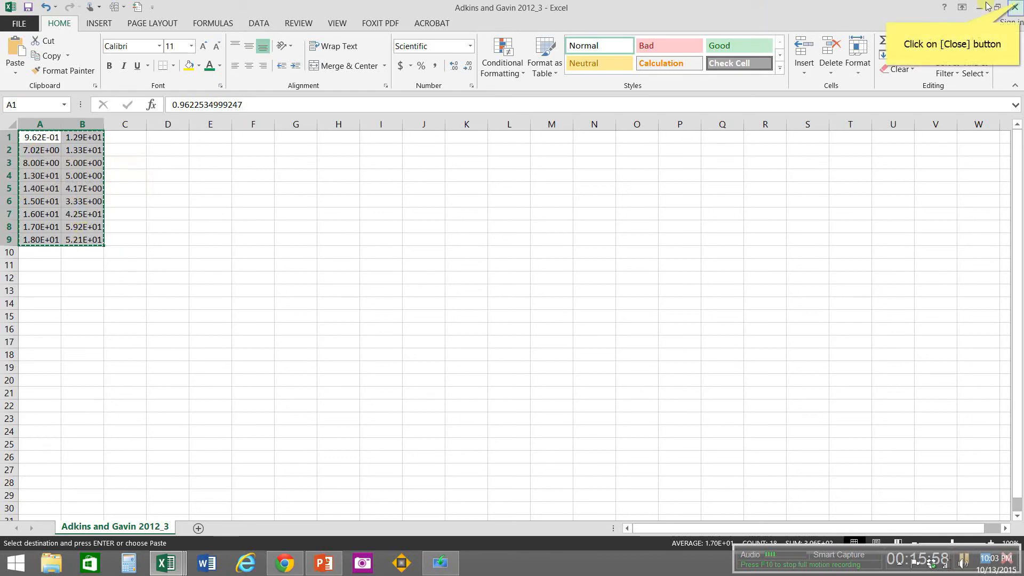
click(1015, 7)
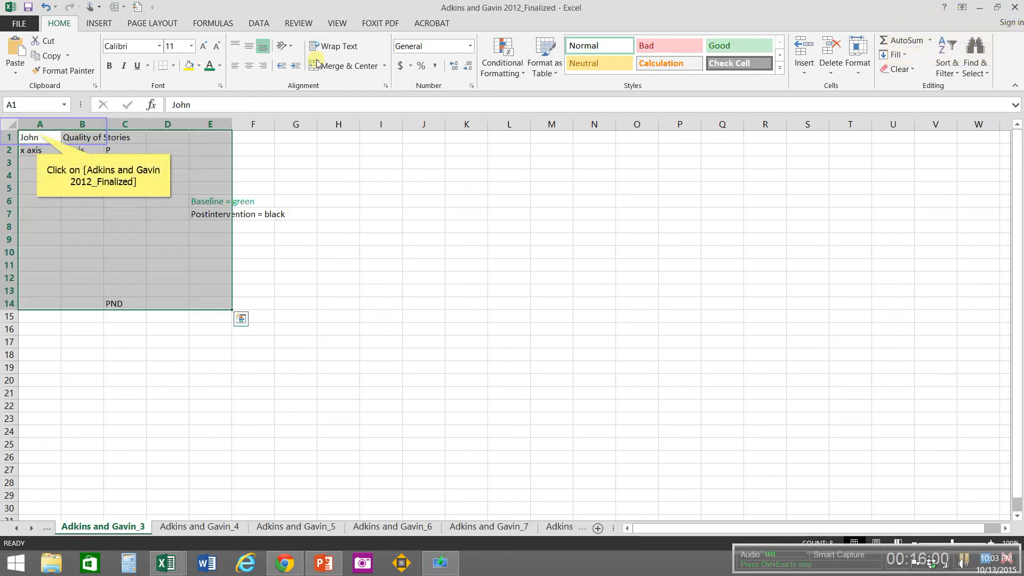
Step: Widen columns A, B and E on the Adkins and Gavin_3 sheet to fit their labels
click(36, 132)
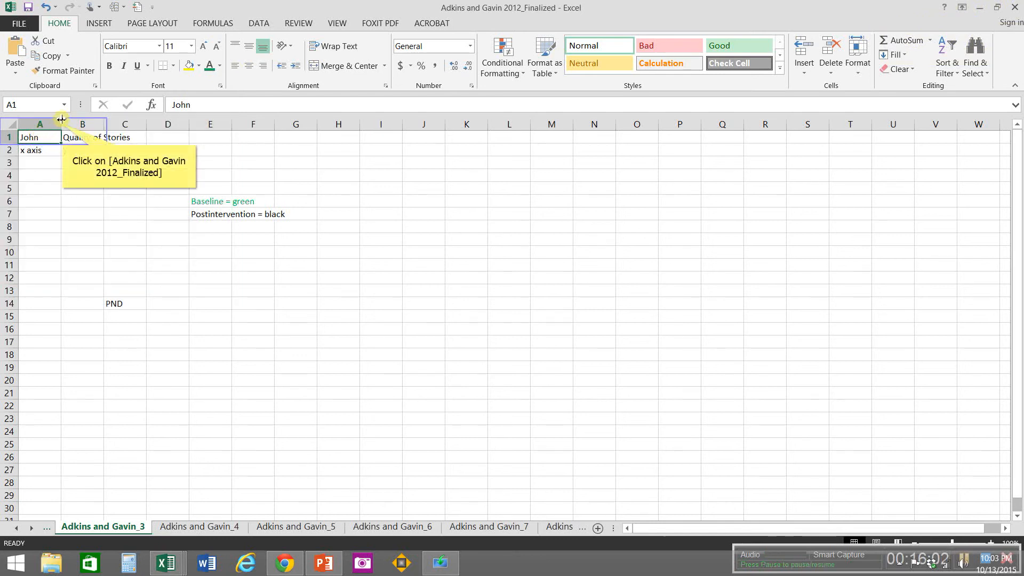
drag(63, 124, 104, 124)
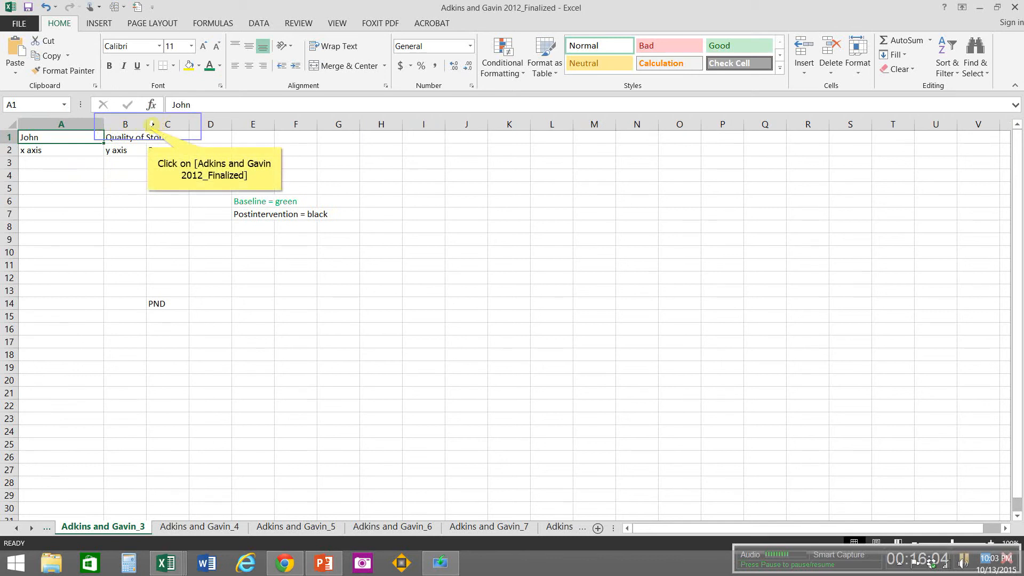
drag(148, 126, 190, 127)
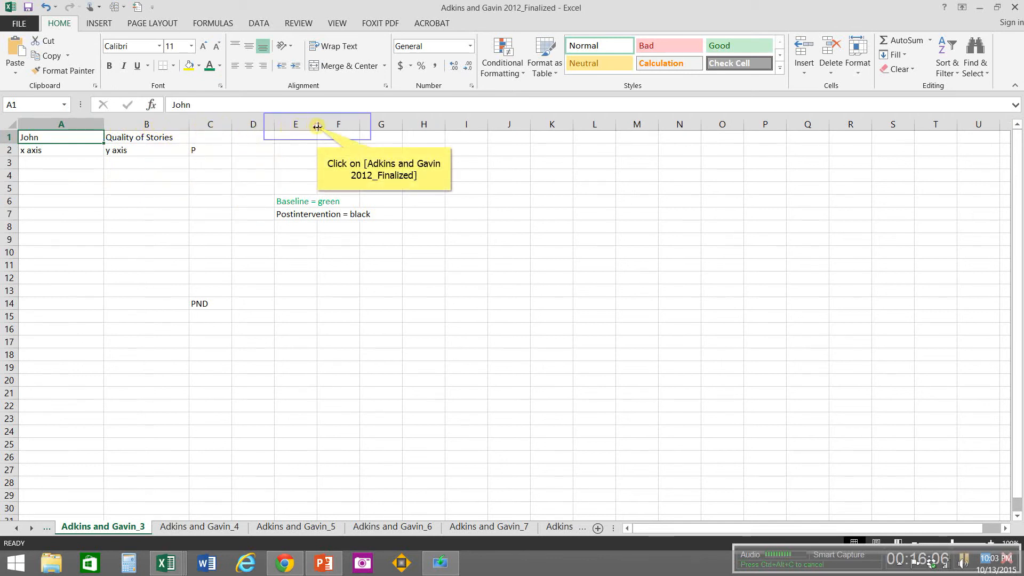
drag(317, 126, 403, 130)
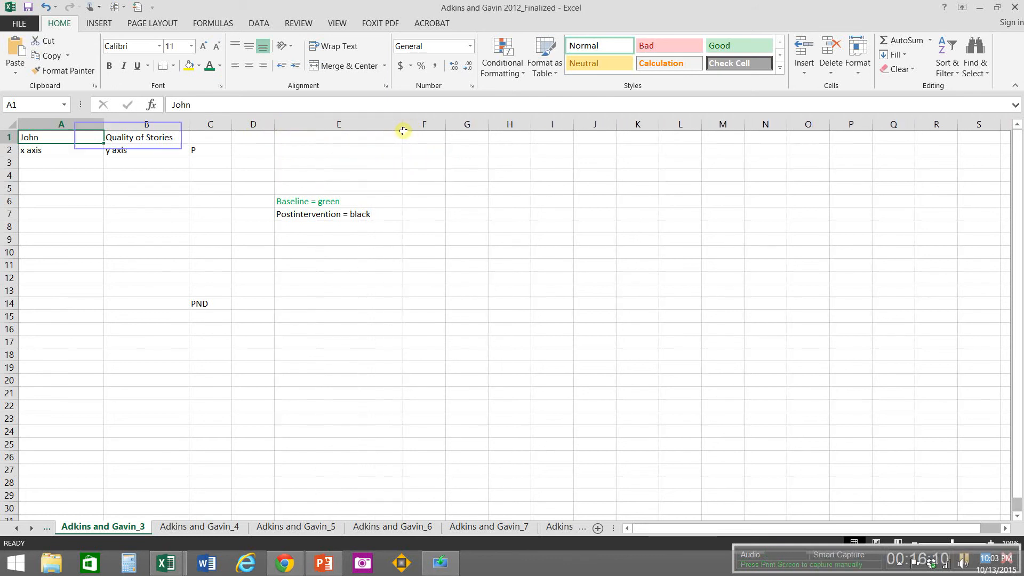
Step: Change the B1 heading to "Number of words" and paste the copied data at A3 on the Adkins and Gavin_3 sheet
click(128, 135)
text(Number)
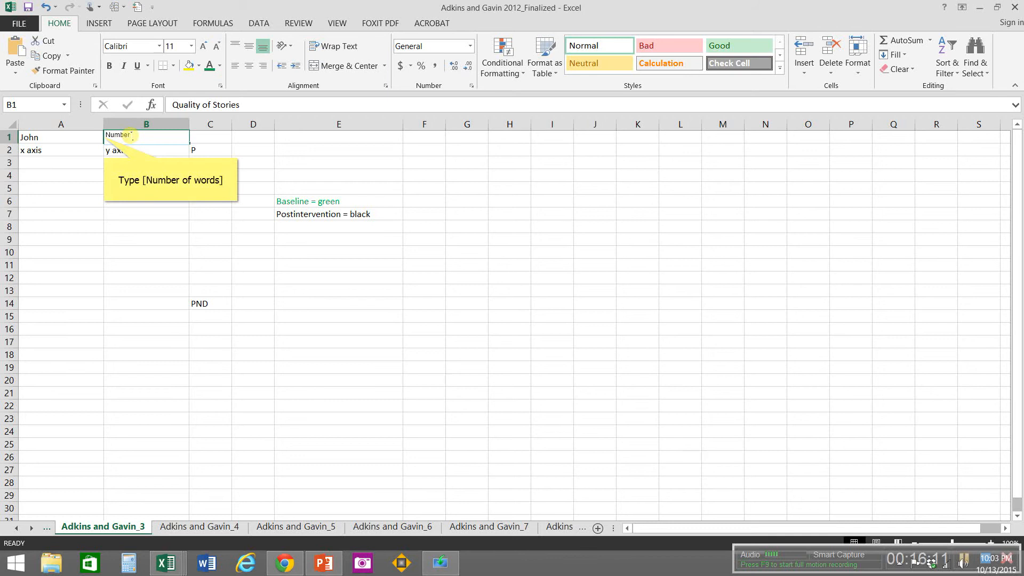
text( of words)
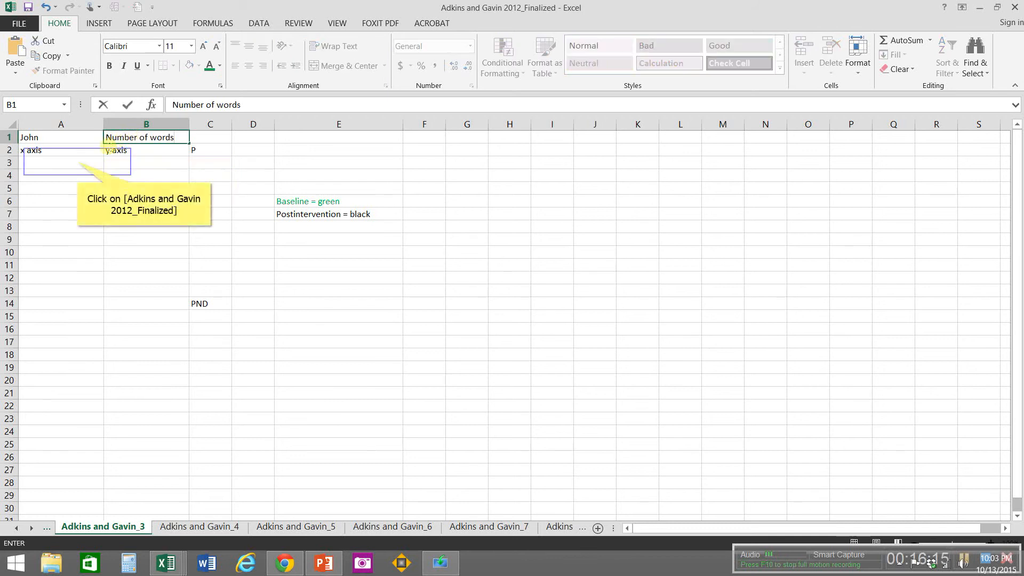
click(77, 162)
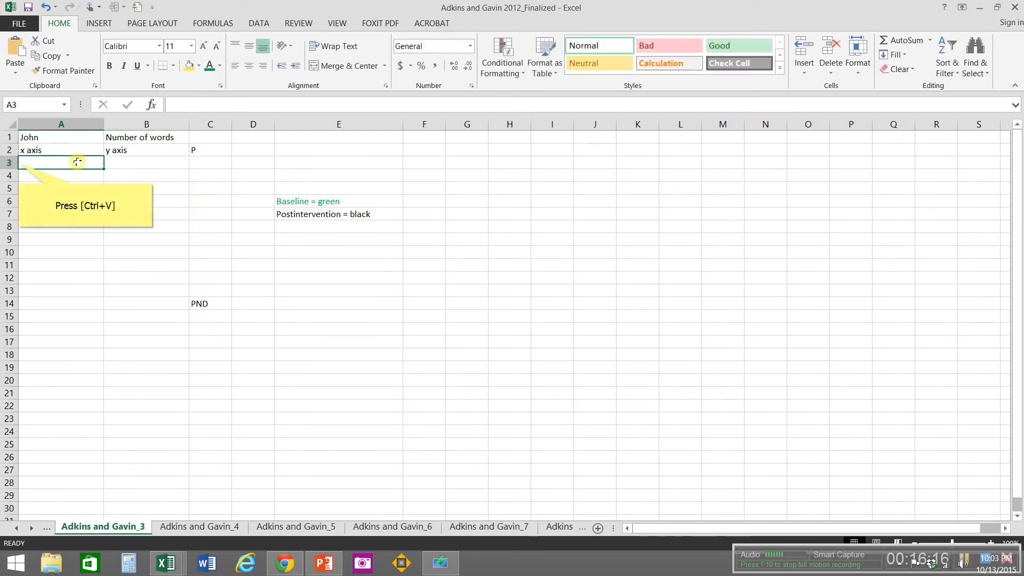
key(ctrl+v)
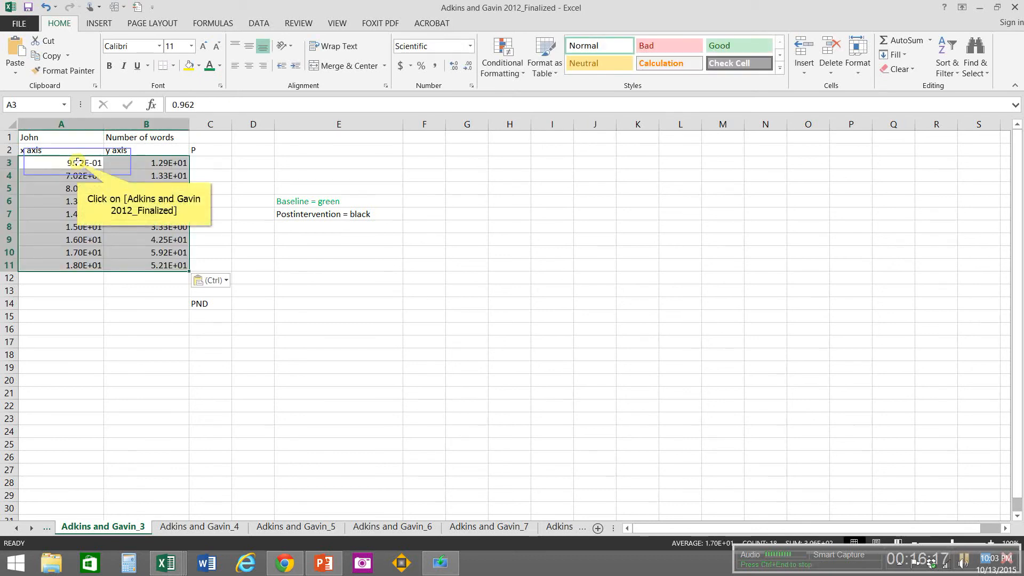
Step: Color the baseline data in A3:B8 on the Adkins and Gavin_3 sheet with the green font
click(77, 162)
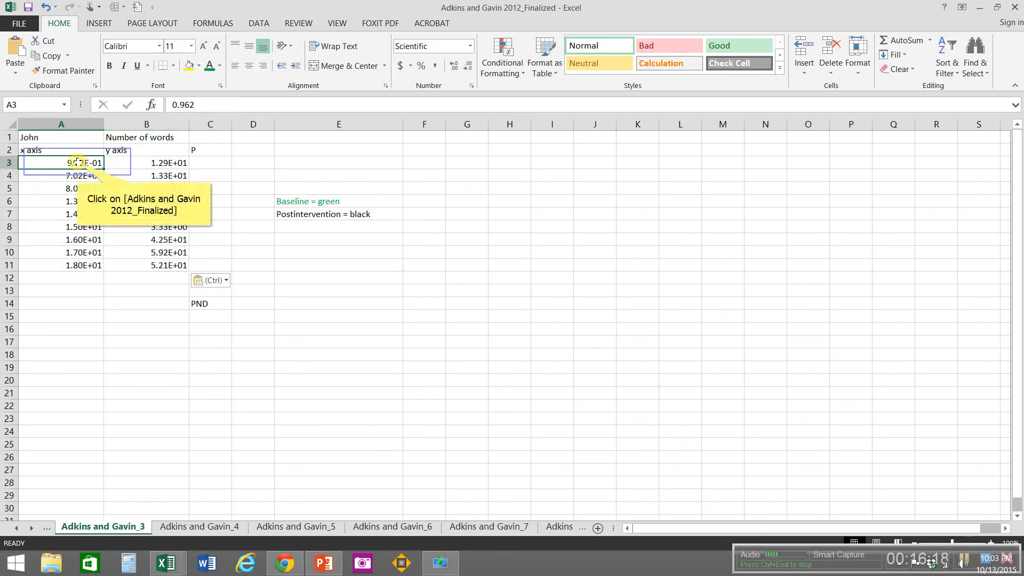
drag(78, 162, 155, 227)
click(209, 65)
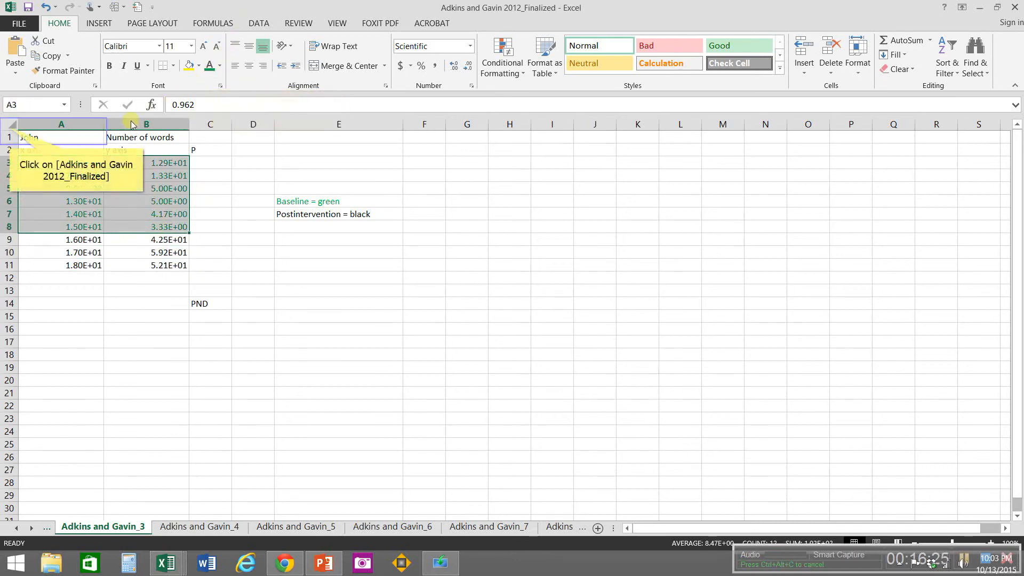
Step: Format all cells on the Adkins and Gavin_3 sheet as Number with 0 decimal places
click(9, 127)
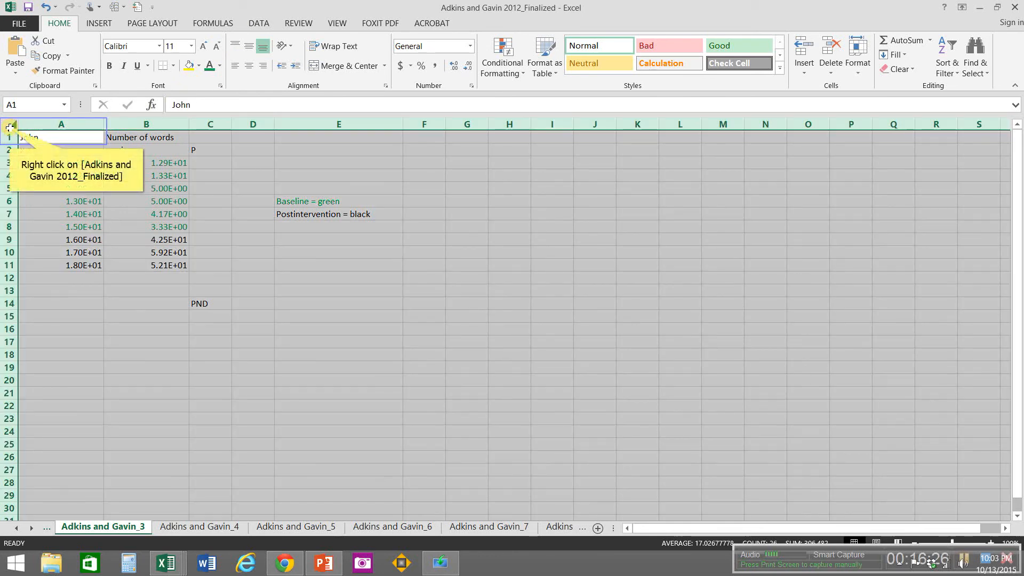
right_click(10, 127)
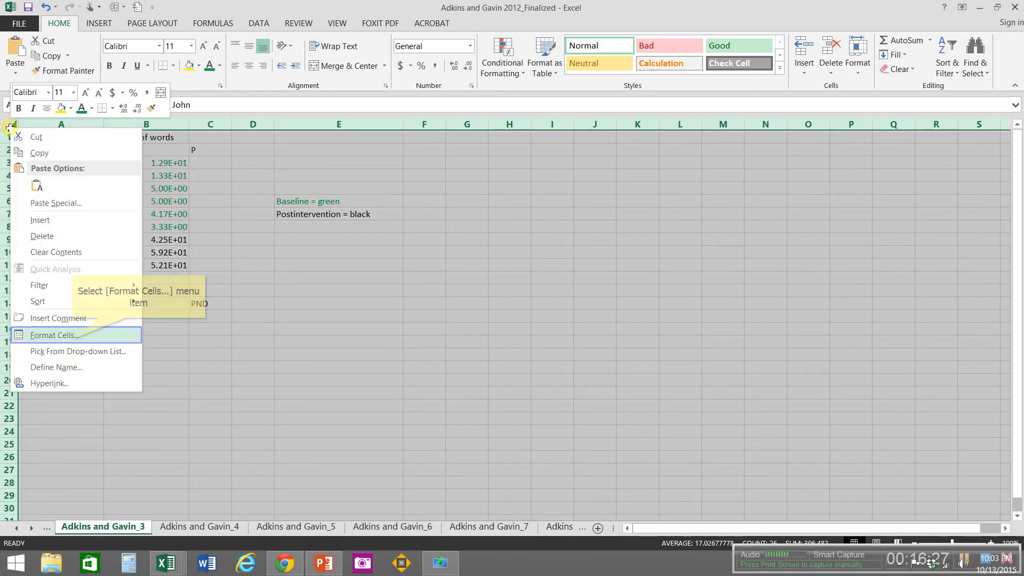
click(73, 336)
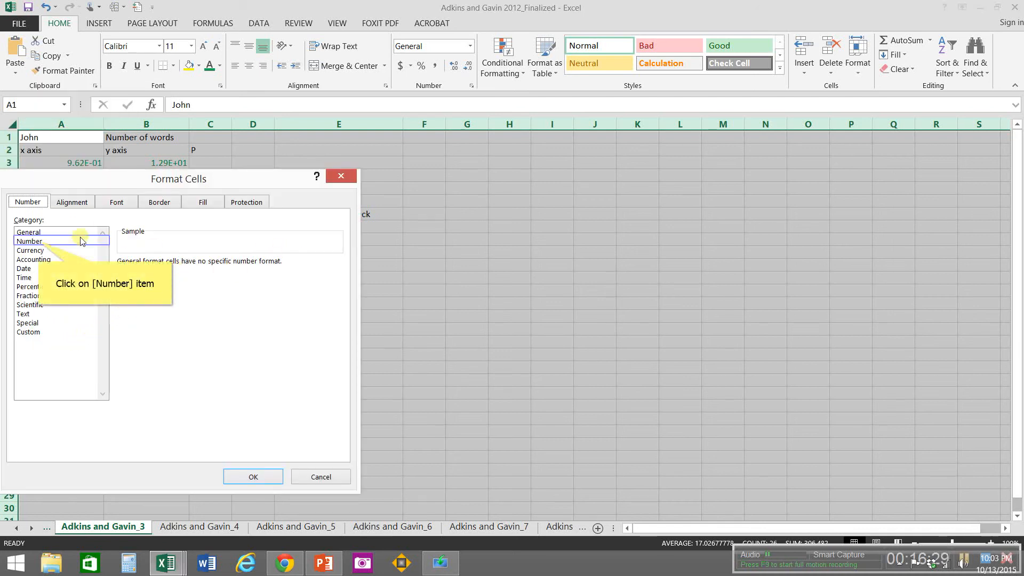
click(32, 242)
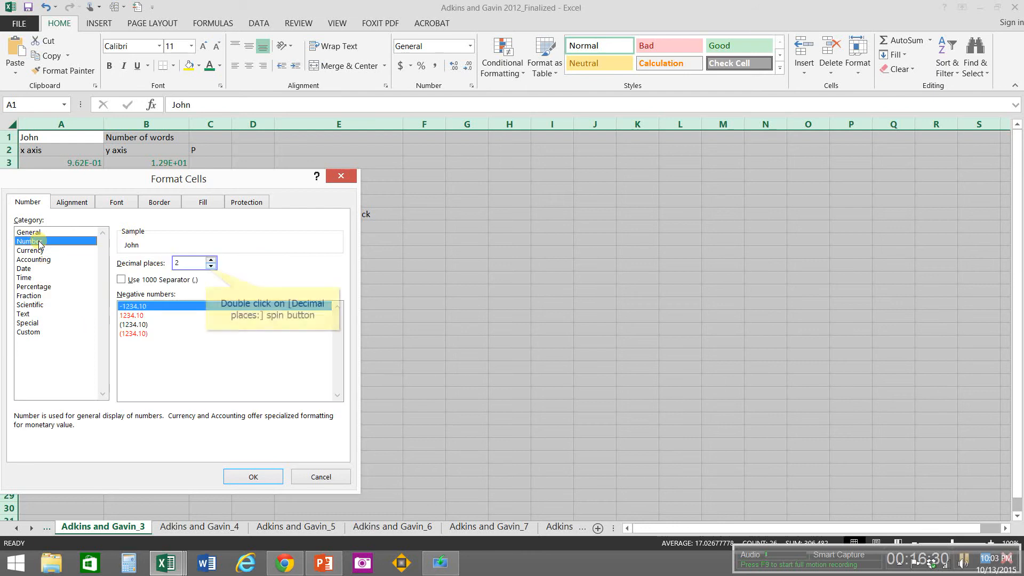
double_click(210, 267)
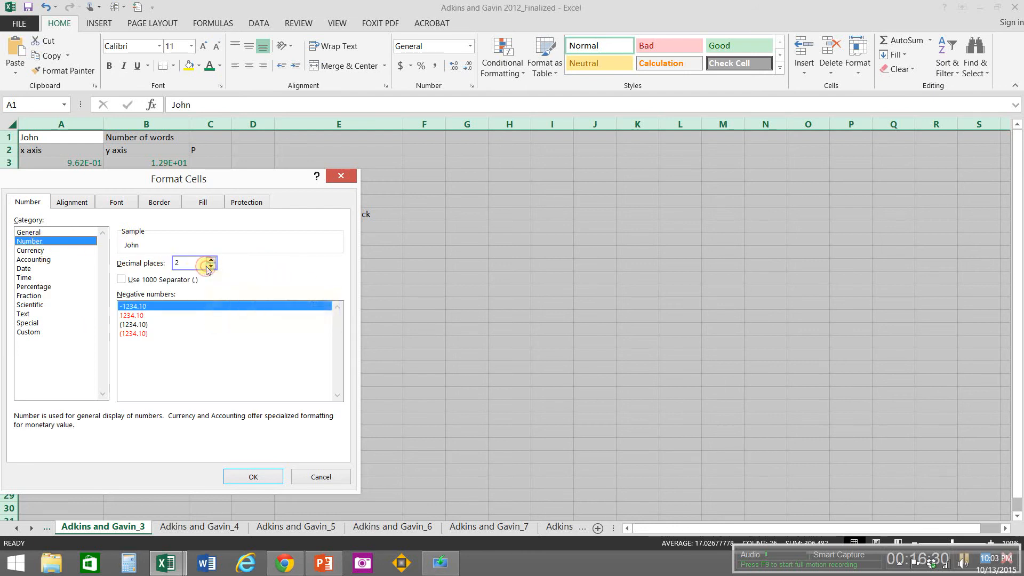
click(234, 479)
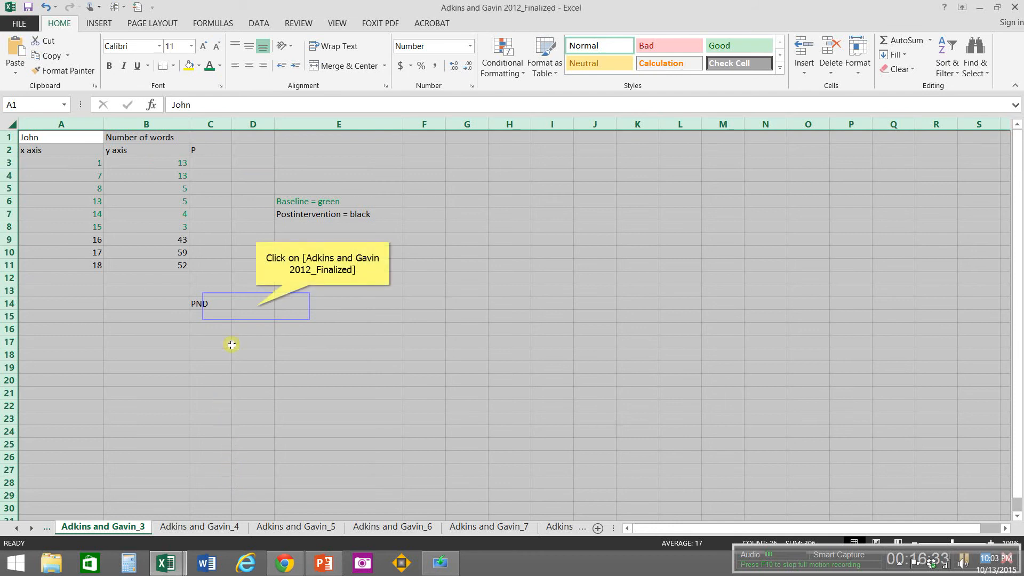
Step: Format cell D14 beside PND on the Adkins and Gavin_3 sheet as Percentage with 0 decimal places
click(256, 306)
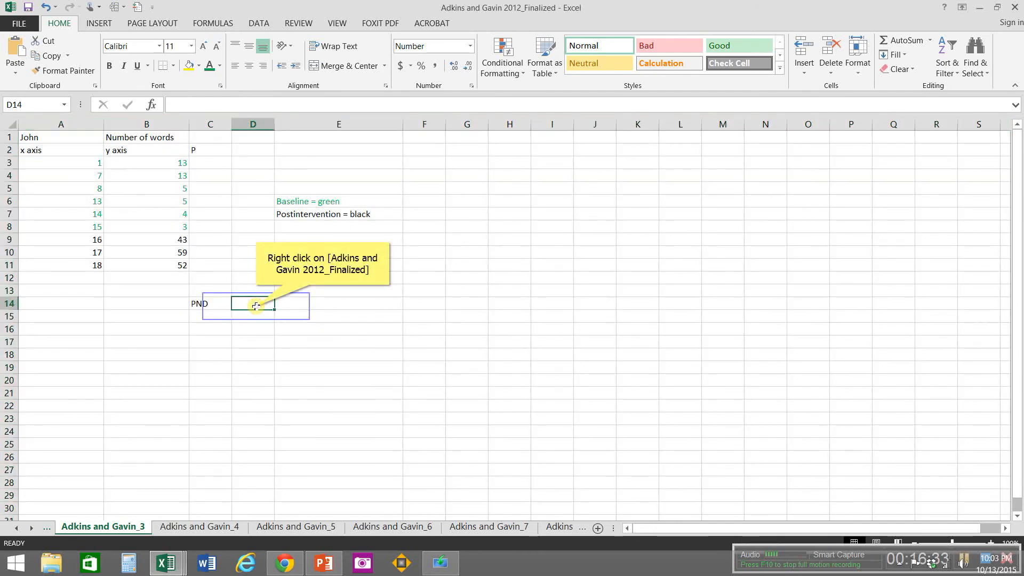
right_click(256, 306)
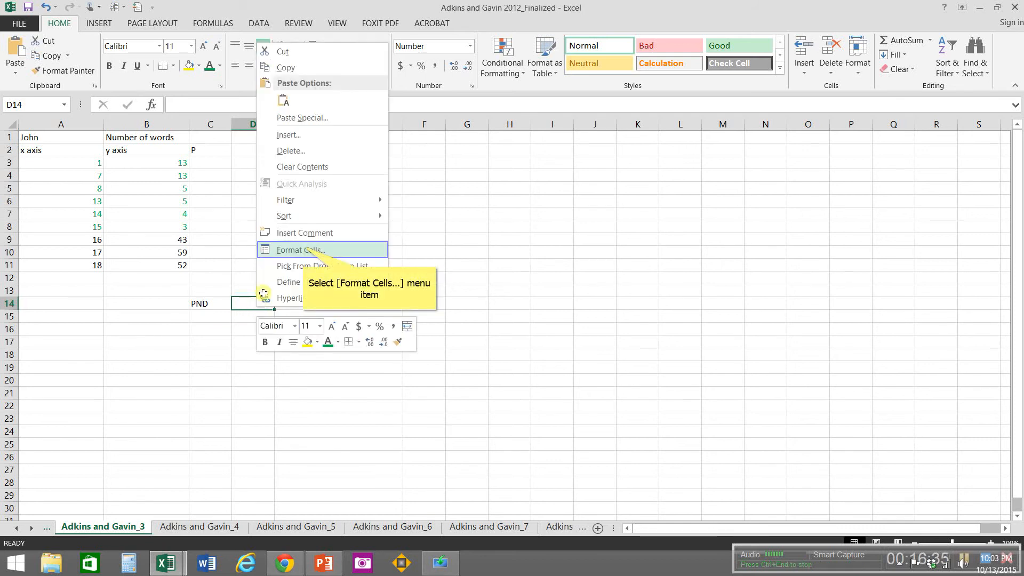
click(305, 250)
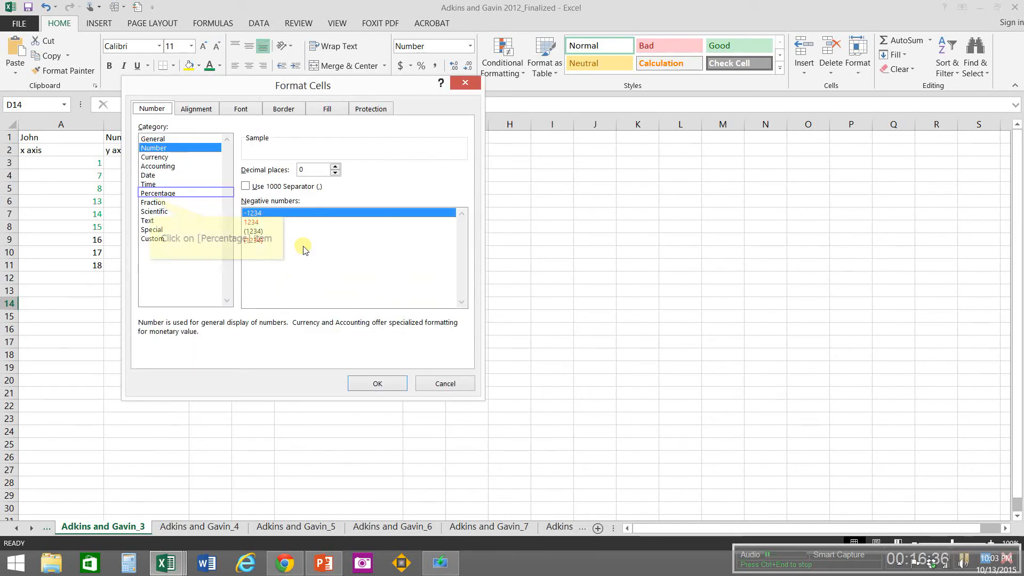
click(152, 193)
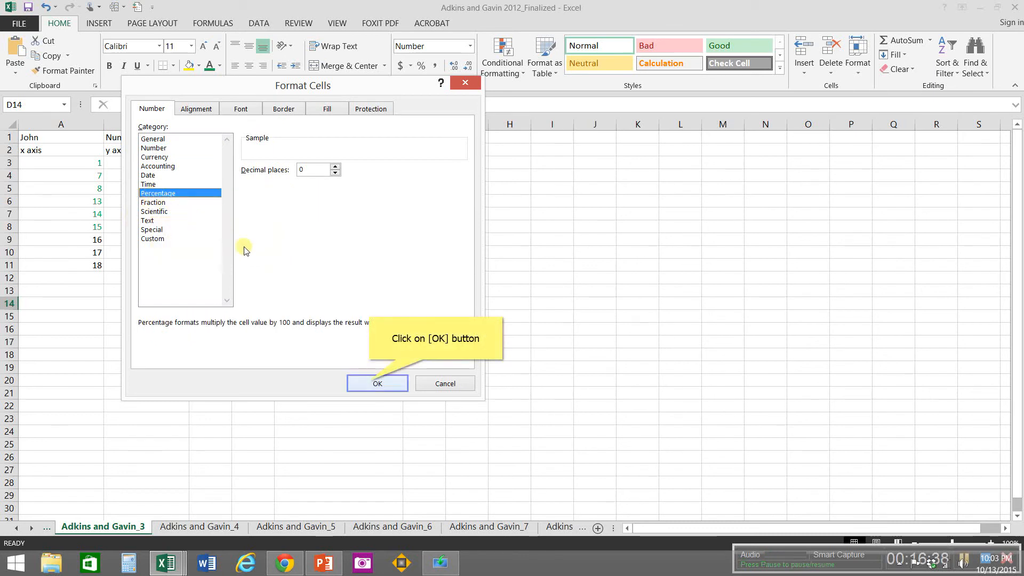
click(368, 382)
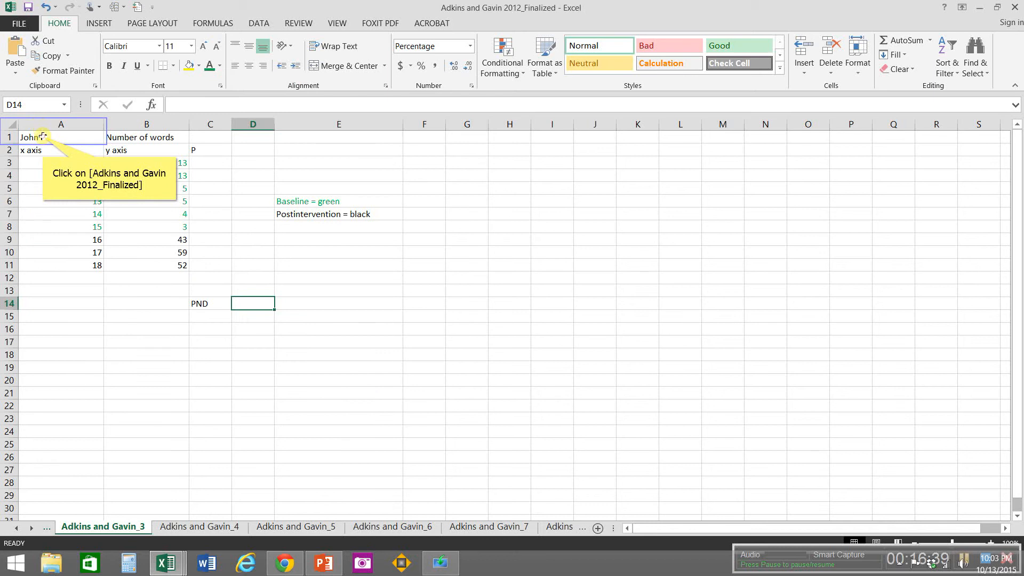
Step: Center A1:E14 horizontally on the Adkins and Gavin_3 sheet and go to the Adkins and Gavin_2 sheet
drag(43, 136, 330, 303)
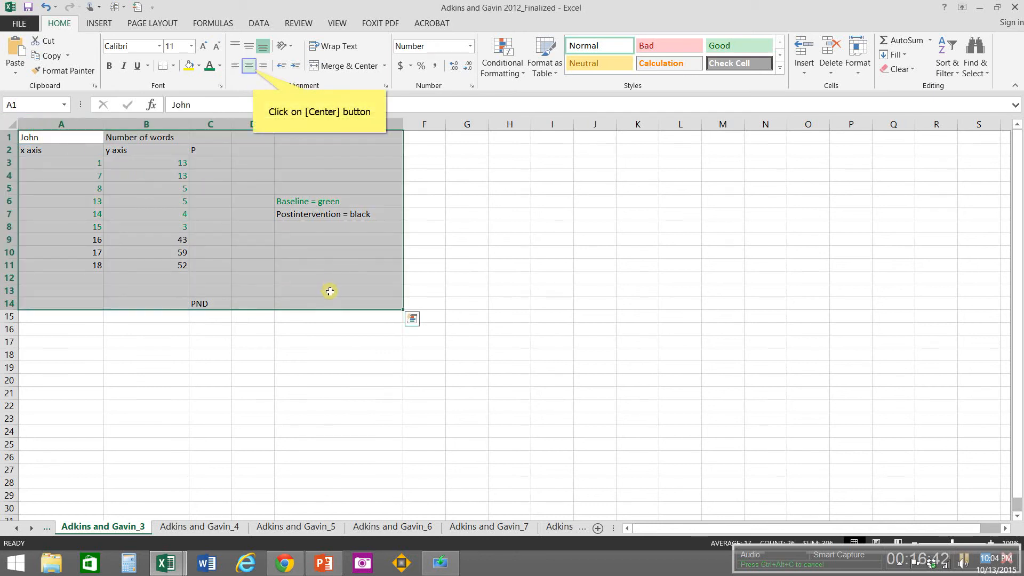
click(254, 72)
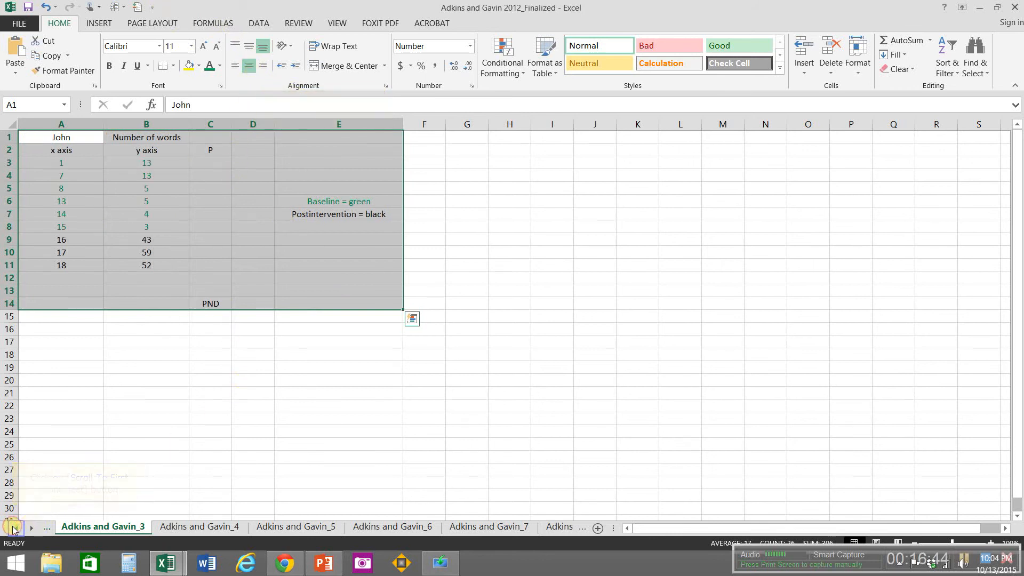
click(13, 529)
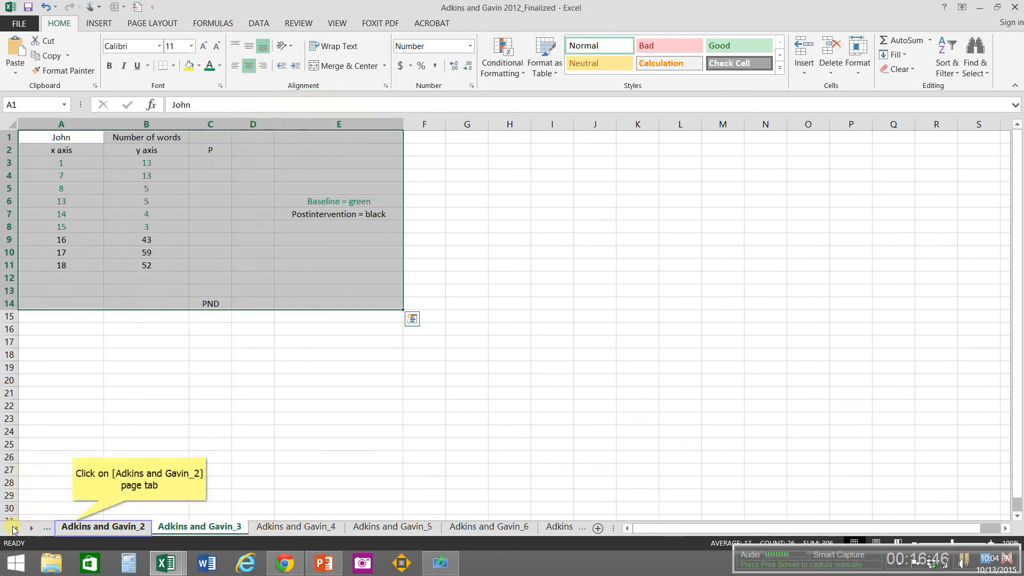
click(73, 526)
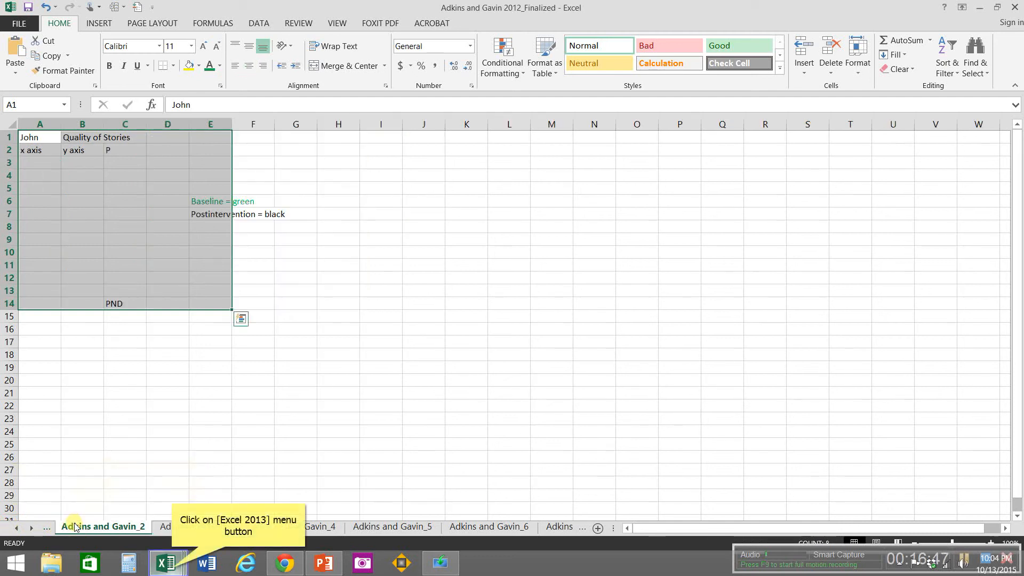
Step: Copy the data in A1:B8 of the Adkins and Gavin 2012_2 workbook and close that workbook
click(172, 571)
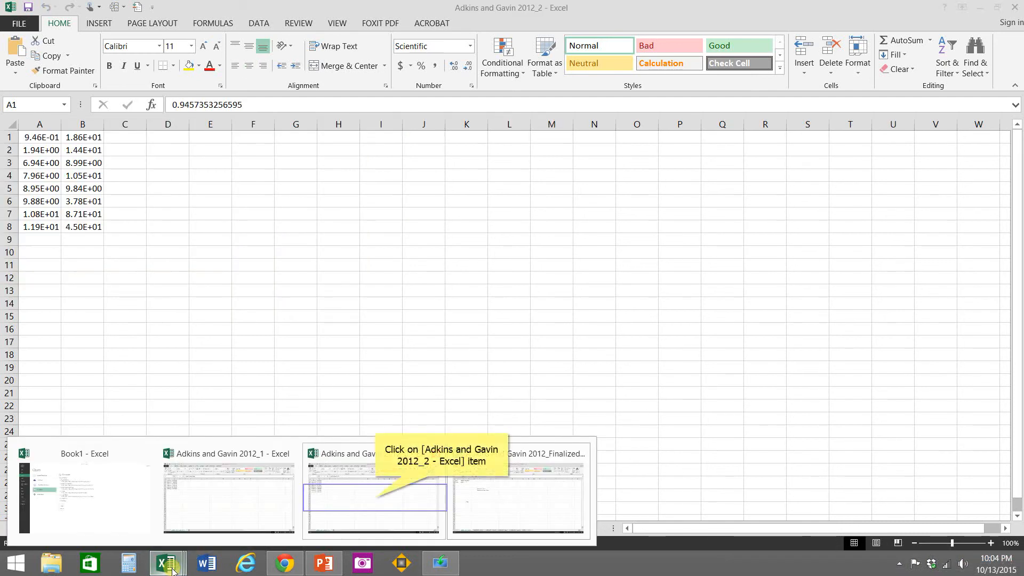
click(373, 499)
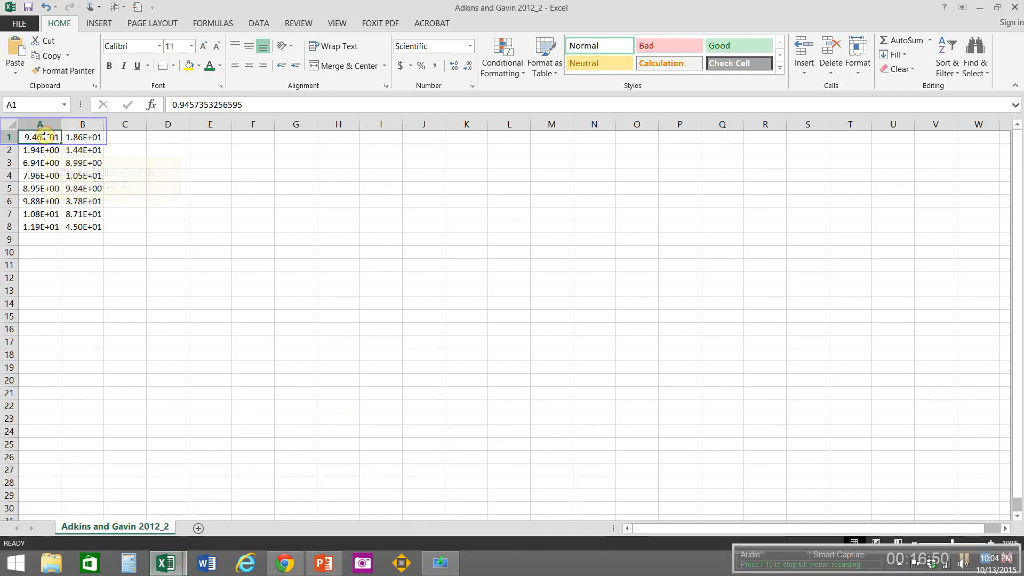
drag(45, 134, 83, 252)
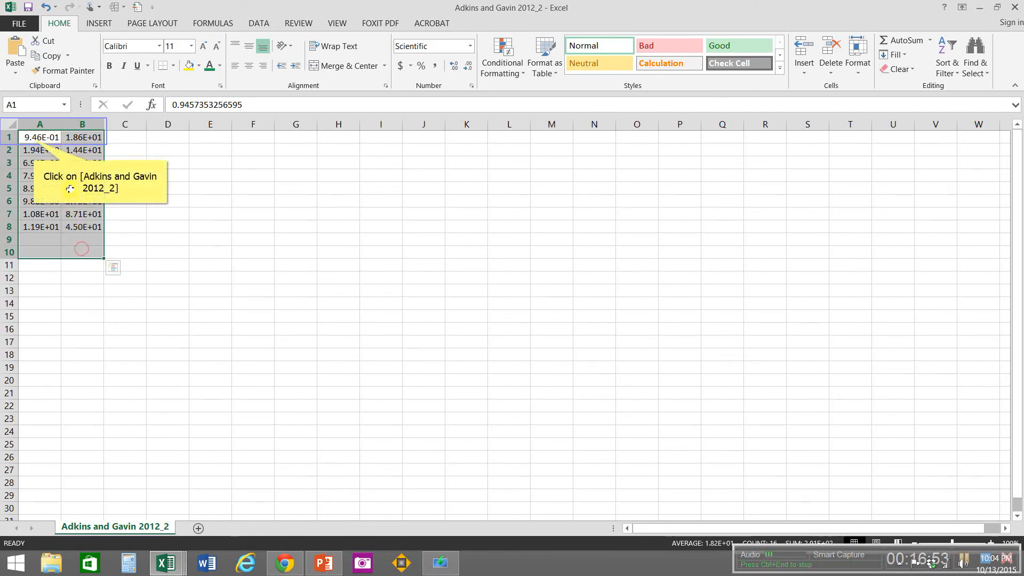
drag(34, 139, 71, 226)
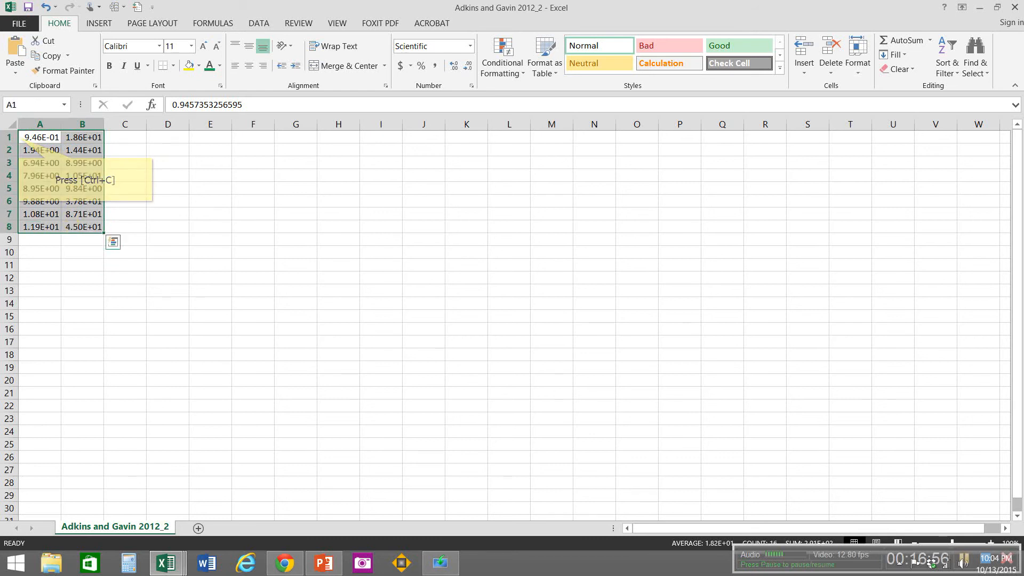
key(ctrl+c)
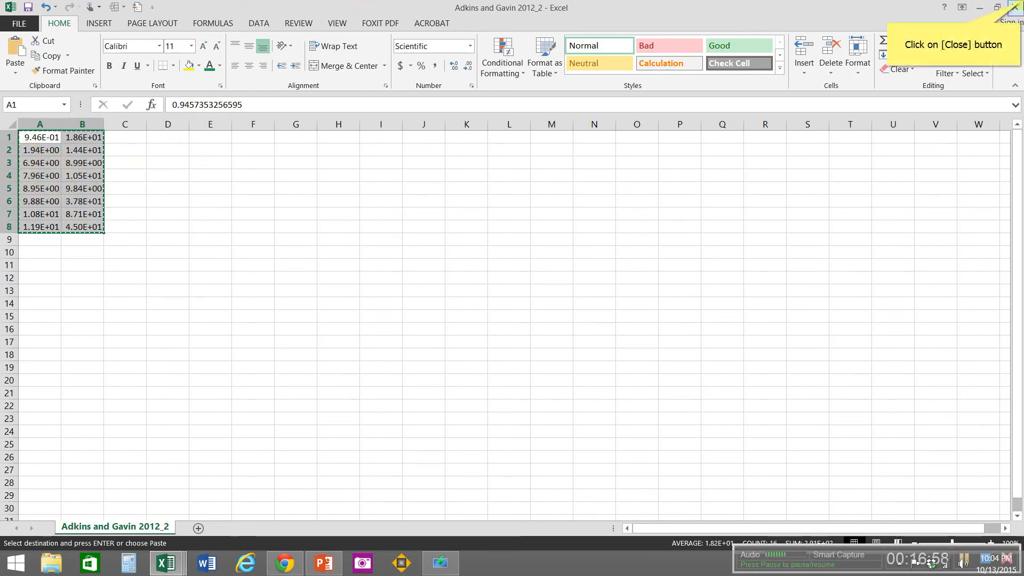
click(1020, 5)
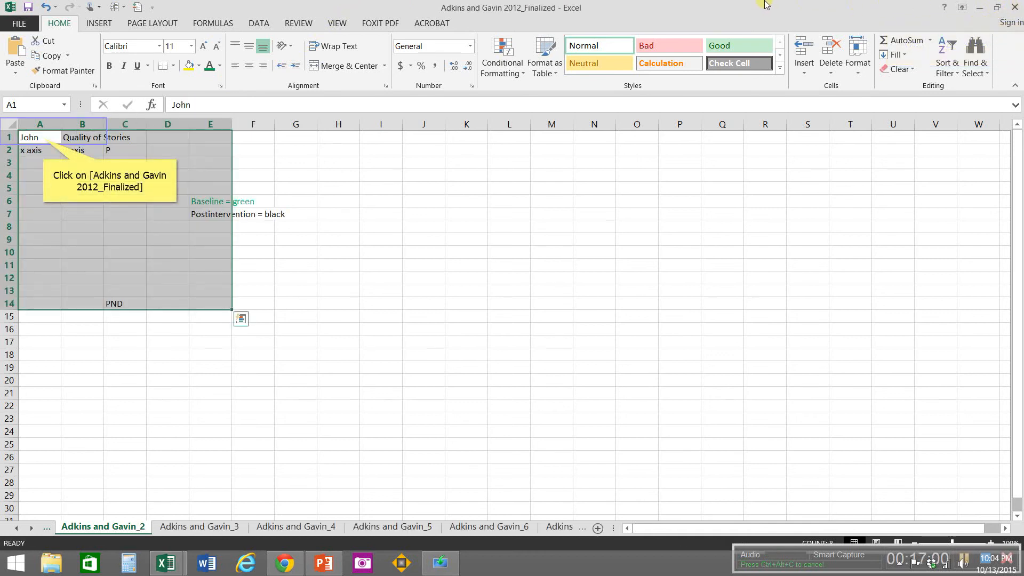
Step: On the Adkins and Gavin_2 sheet, replace the participant's name in A1 and set B1 to "Number of Words"
click(43, 138)
text(Dan)
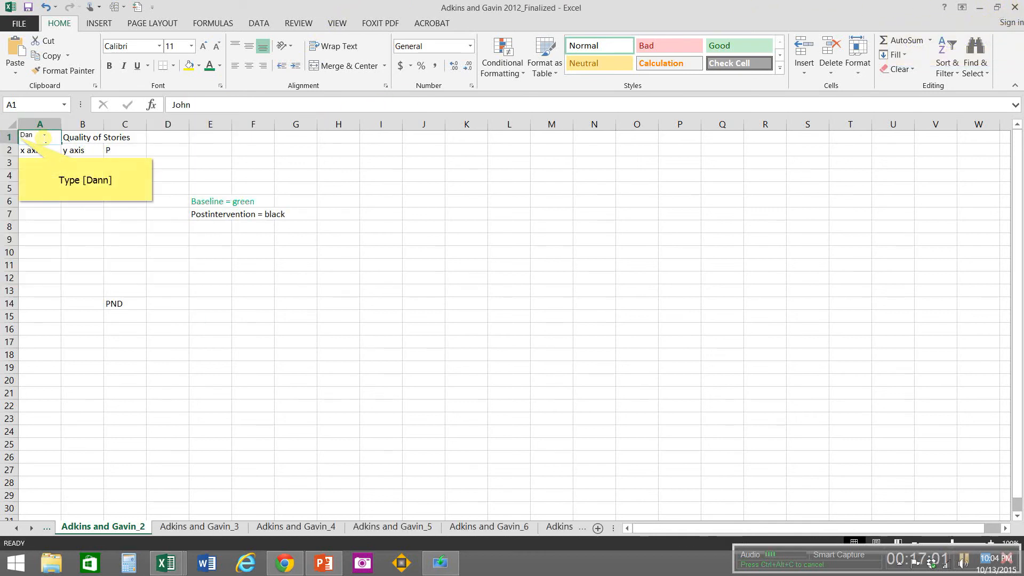
text(n)
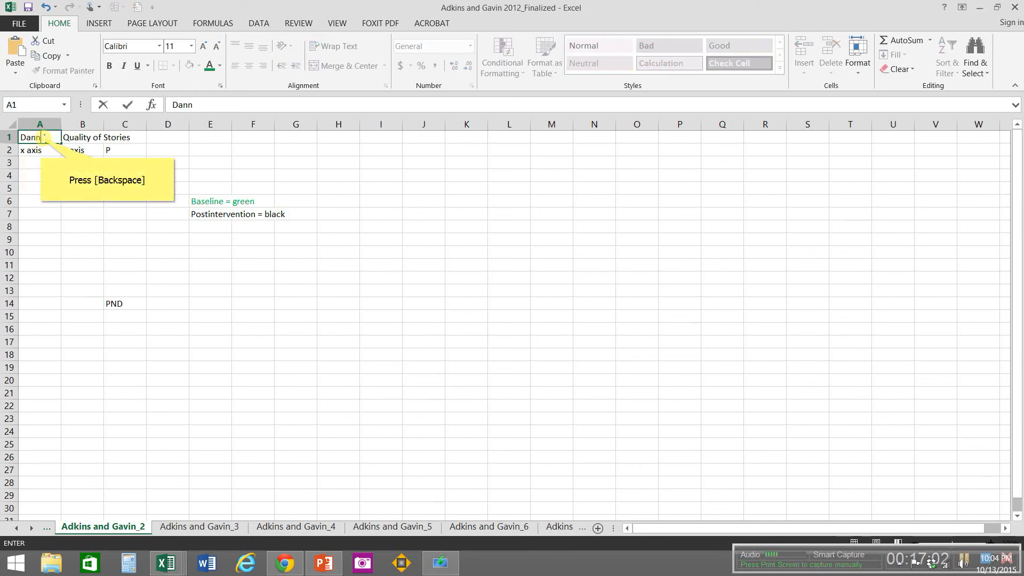
key(BackSpace)
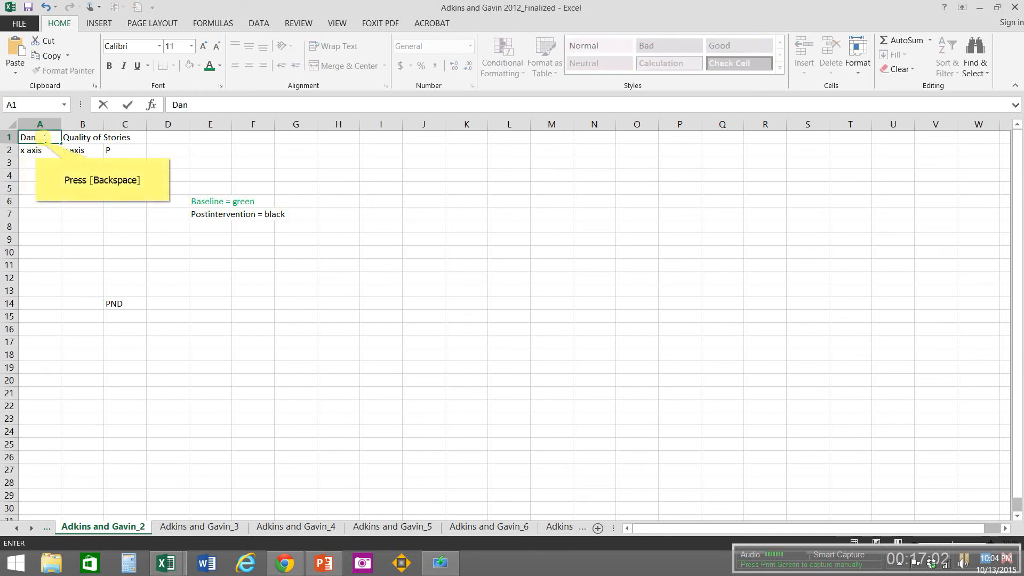
key(BackSpace)
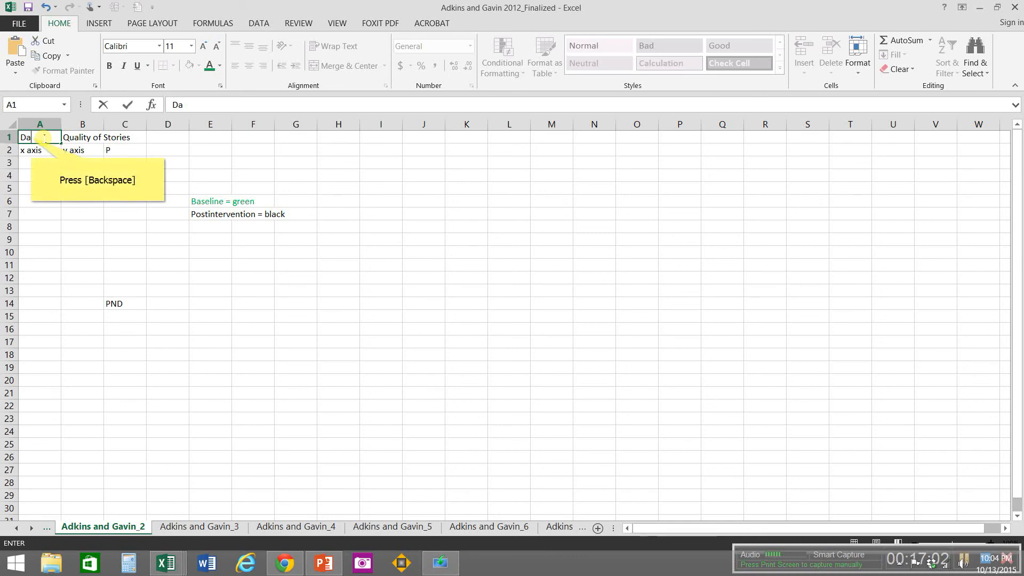
key(BackSpace)
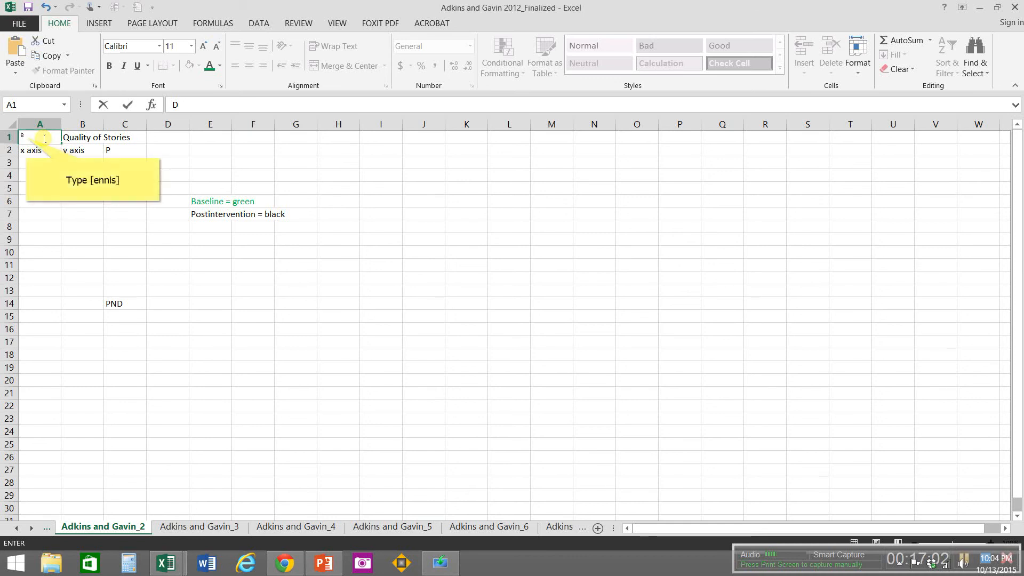
text(ennis)
key(Tab)
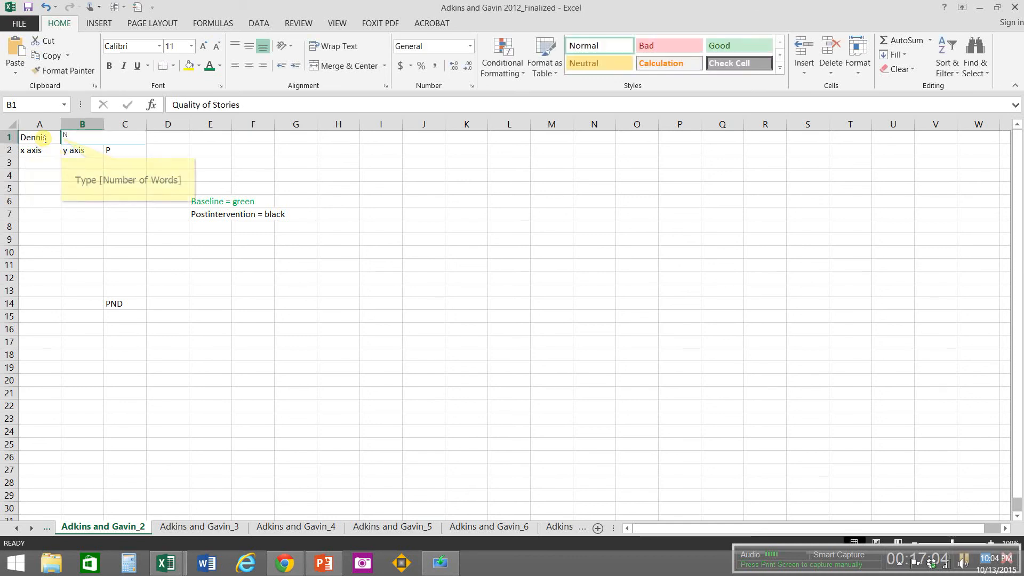
text(Number of)
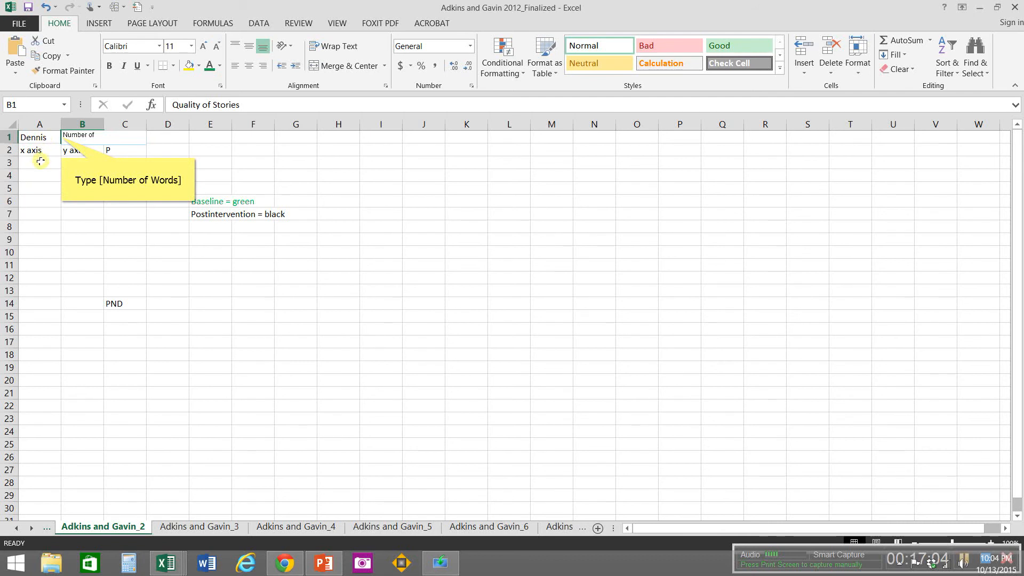
text( Words)
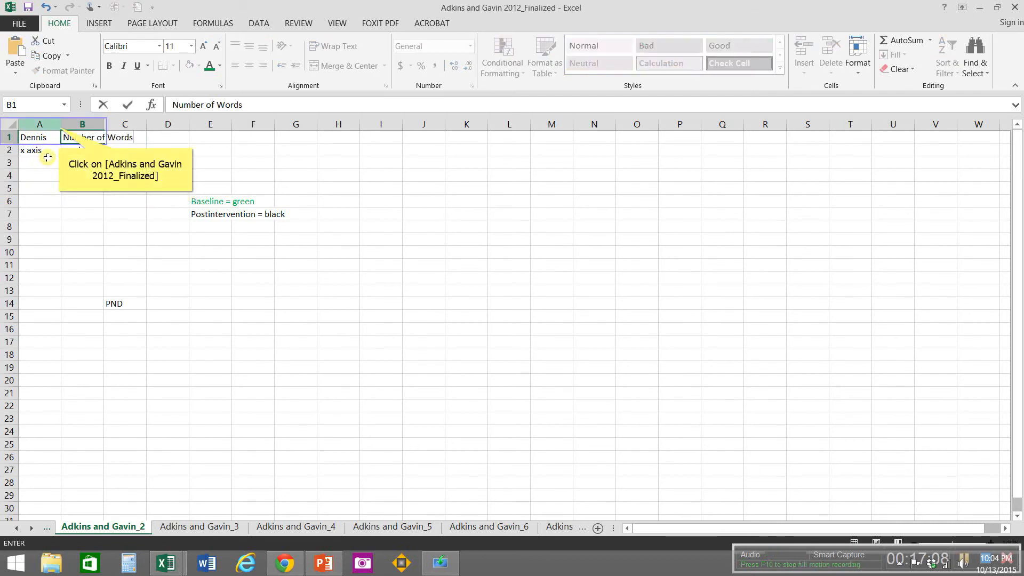
Step: Widen columns A and B on the Adkins and Gavin_2 sheet and paste the copied data starting at A3
click(58, 125)
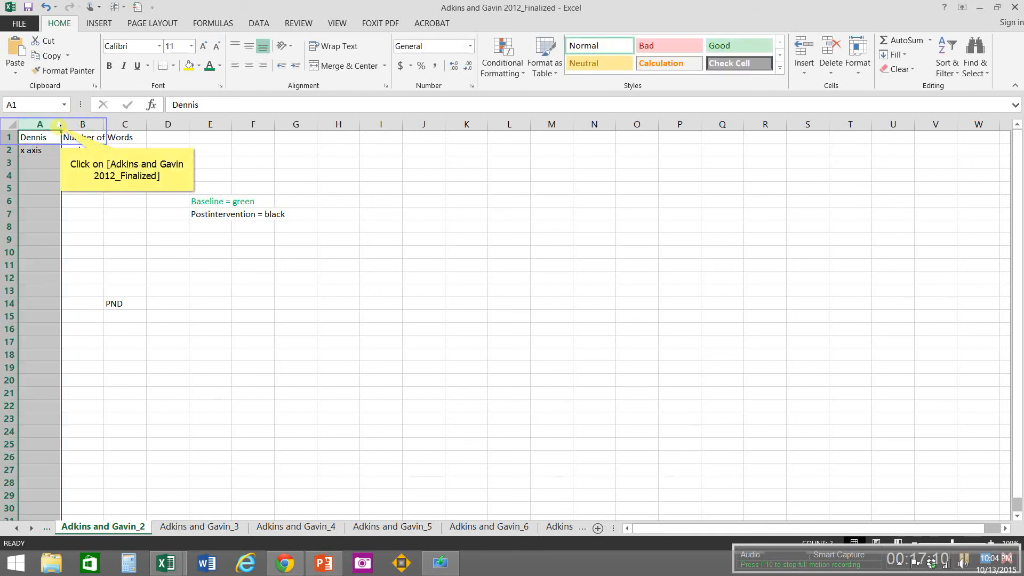
drag(60, 127, 107, 130)
drag(103, 129, 188, 125)
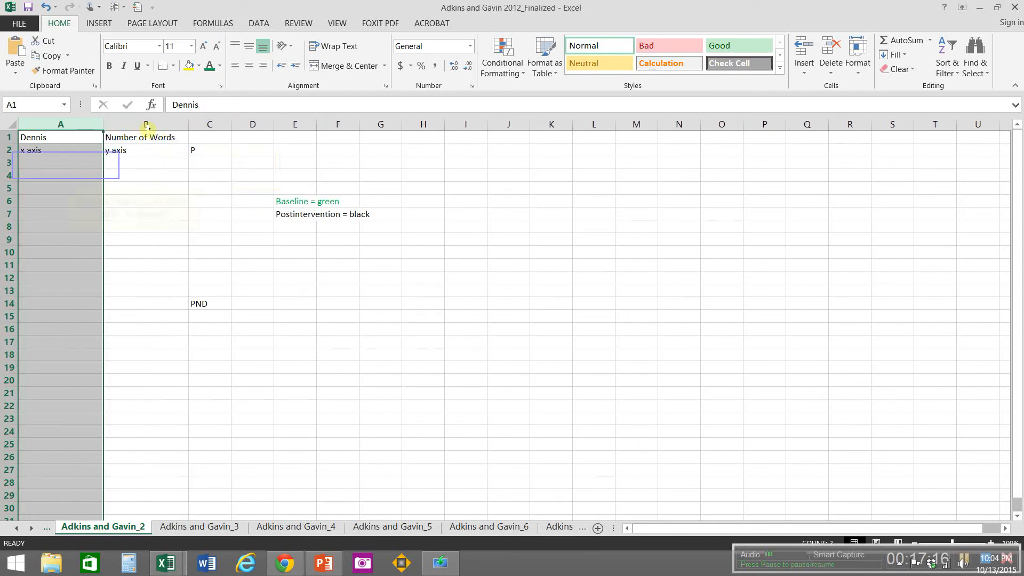
click(65, 166)
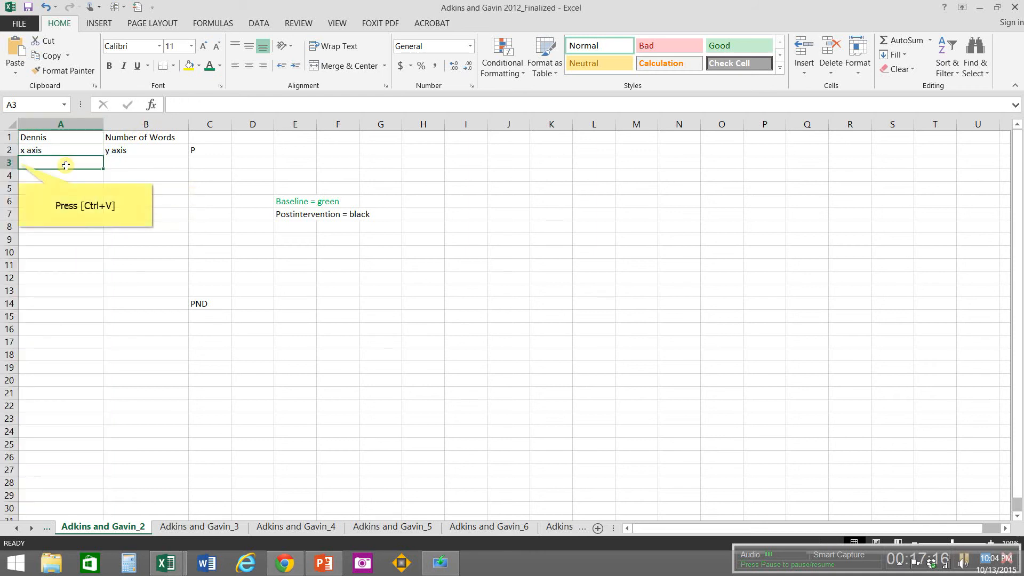
key(ctrl+v)
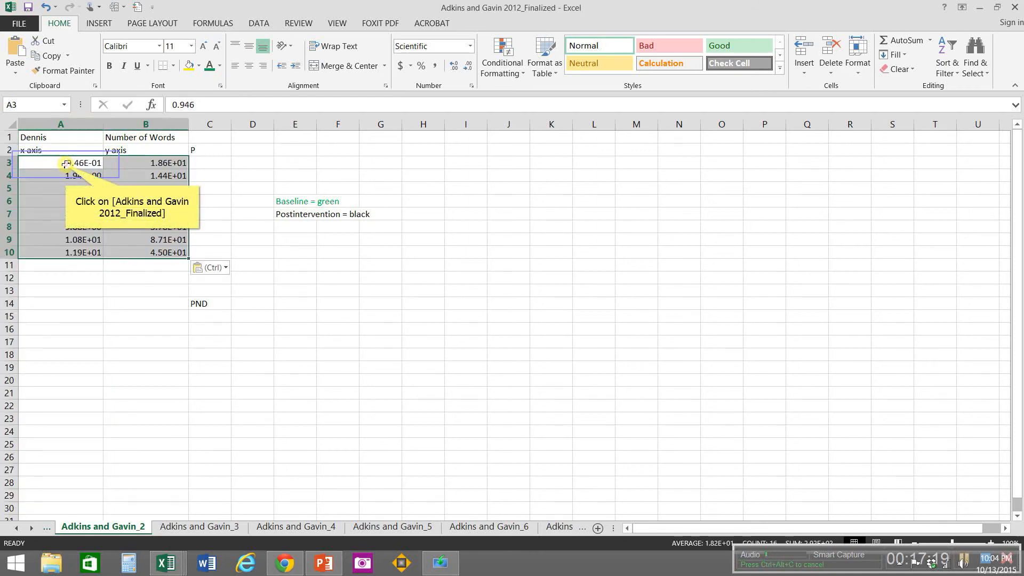
Step: Color the baseline data in A3:B7 on the Adkins and Gavin_2 sheet with the green font
drag(66, 166, 182, 213)
right_click(183, 214)
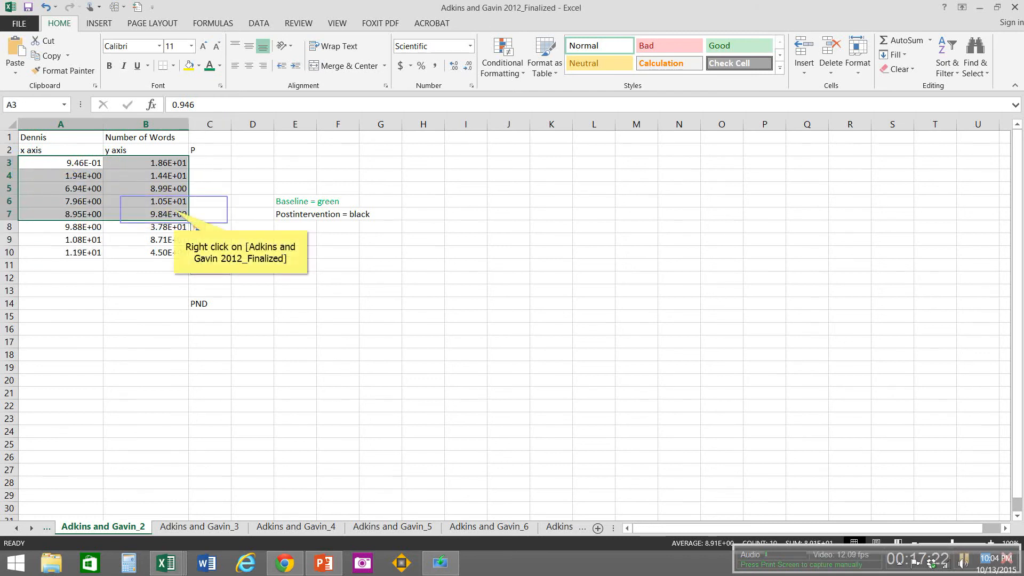
click(208, 68)
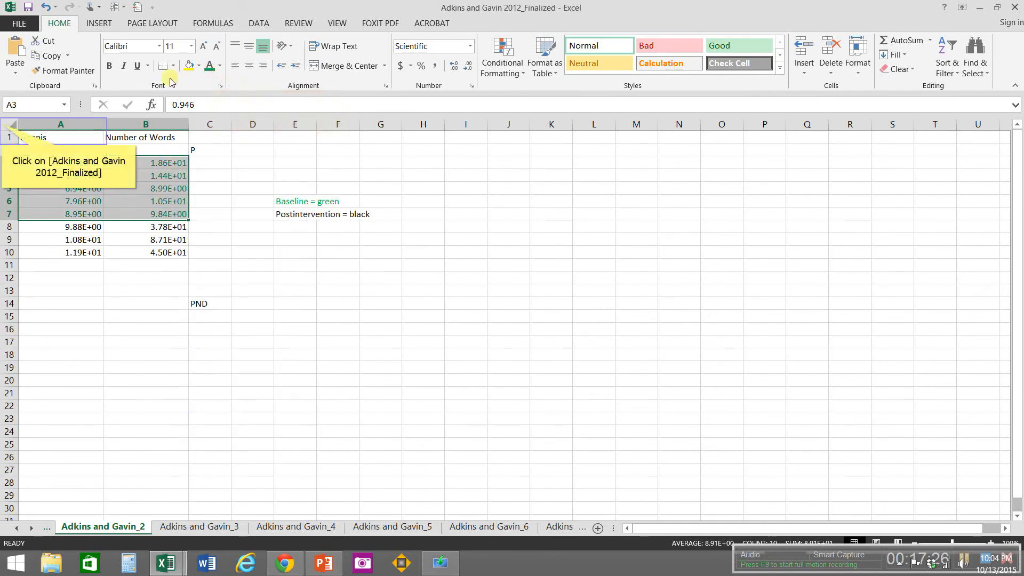
Step: Format all cells on the Adkins and Gavin_2 sheet as Number with 0 decimal places and widen all columns equally
click(3, 123)
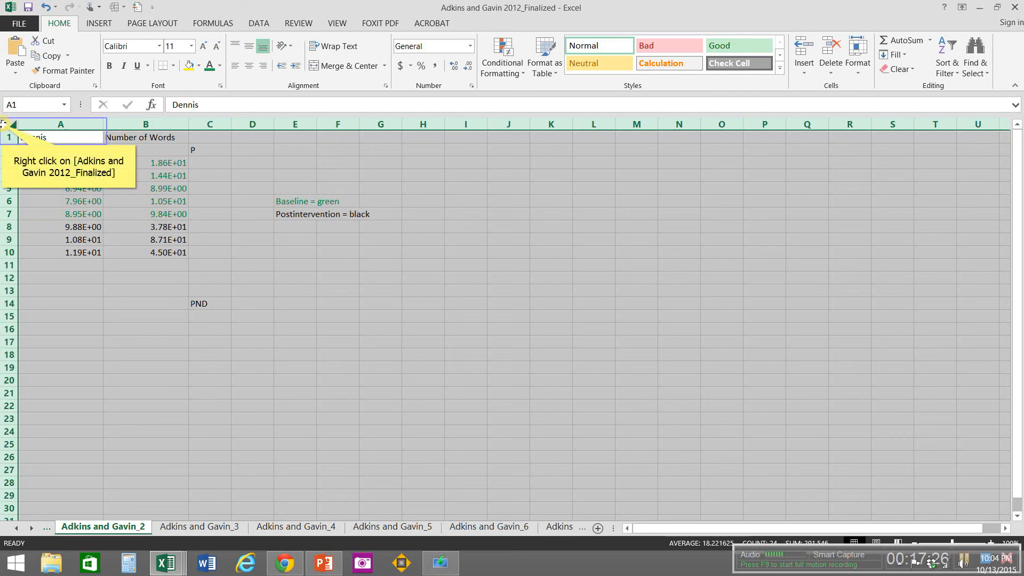
right_click(3, 124)
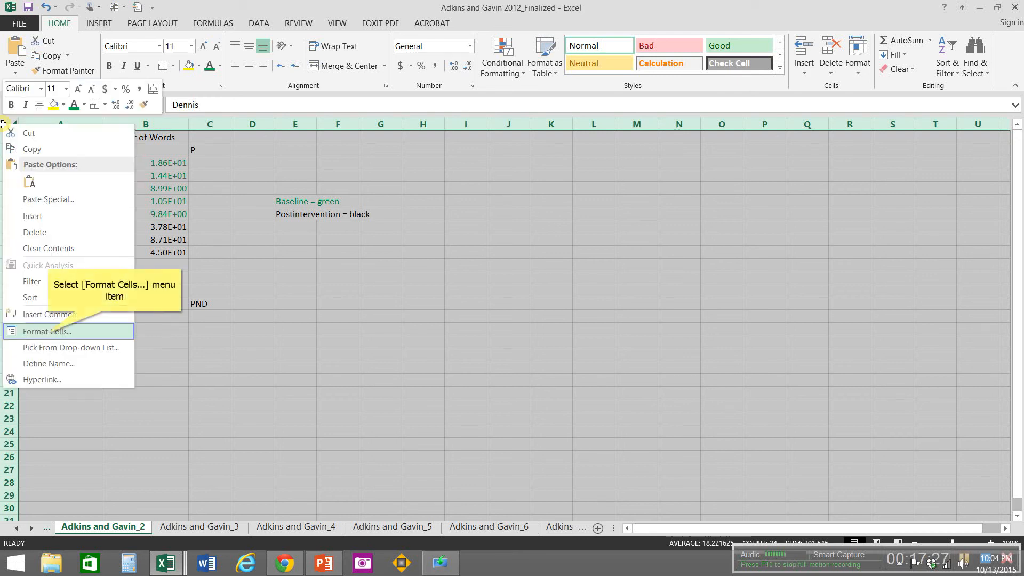
click(48, 332)
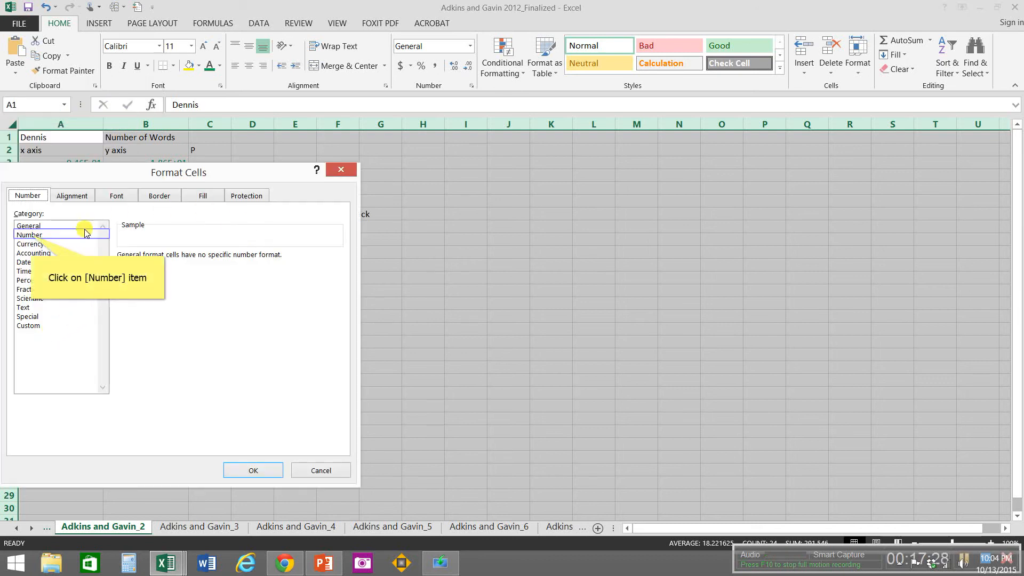
click(30, 235)
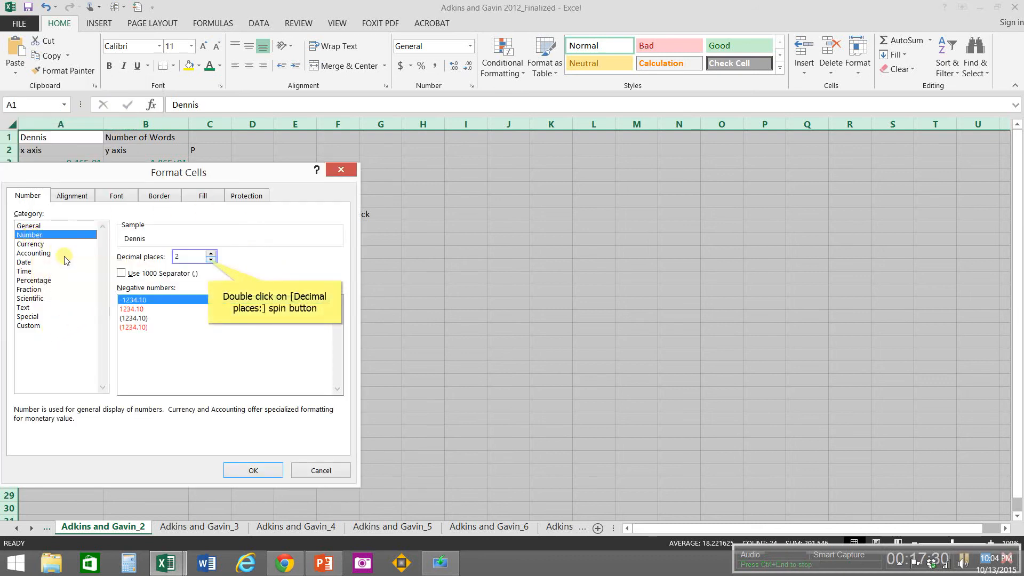
double_click(211, 260)
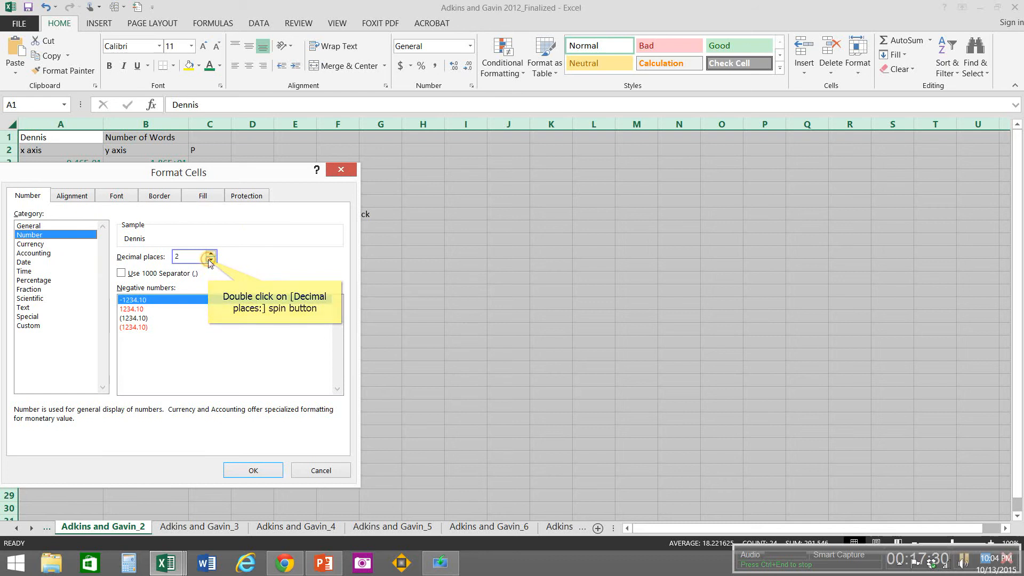
click(234, 470)
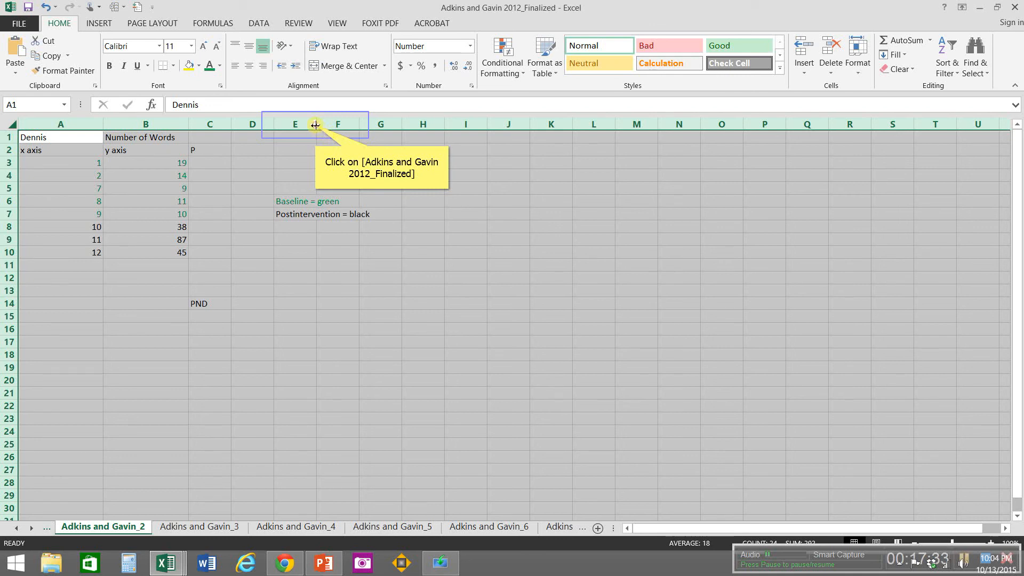
drag(315, 125, 398, 143)
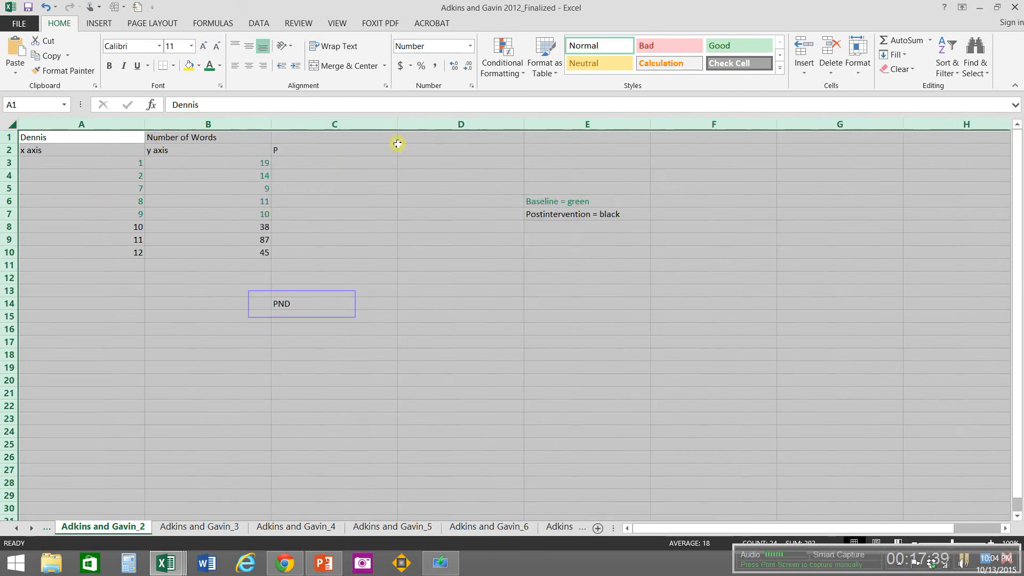
Step: Format cell D14 beside PND on the Adkins and Gavin_2 sheet as Percentage with 0 decimal places
click(302, 304)
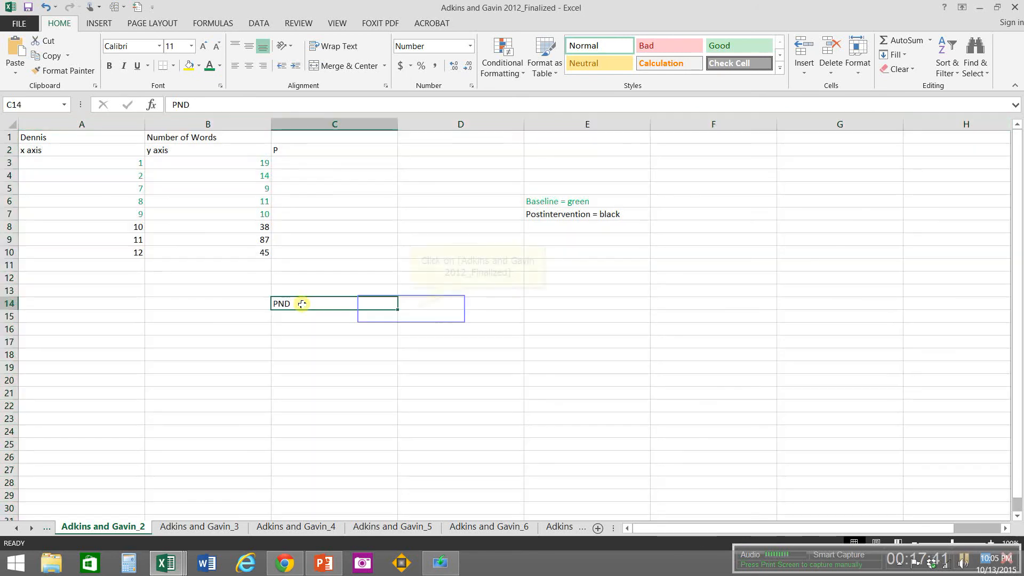
click(410, 308)
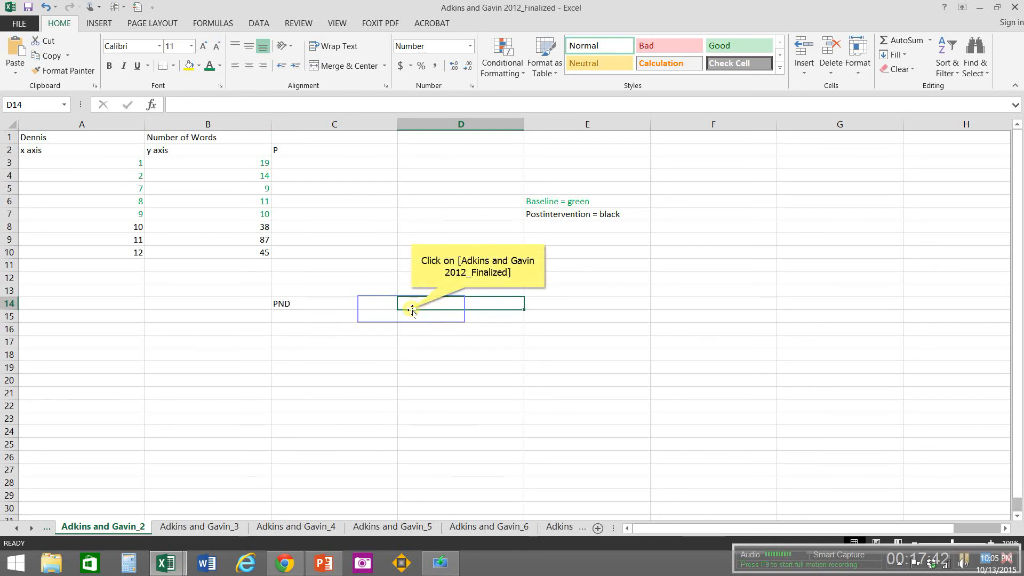
right_click(412, 309)
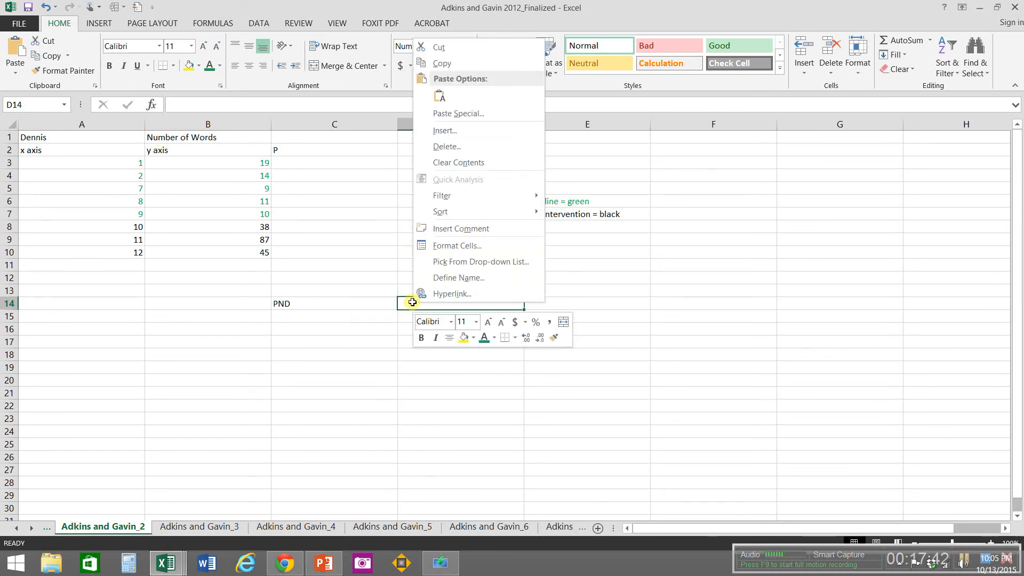
click(434, 249)
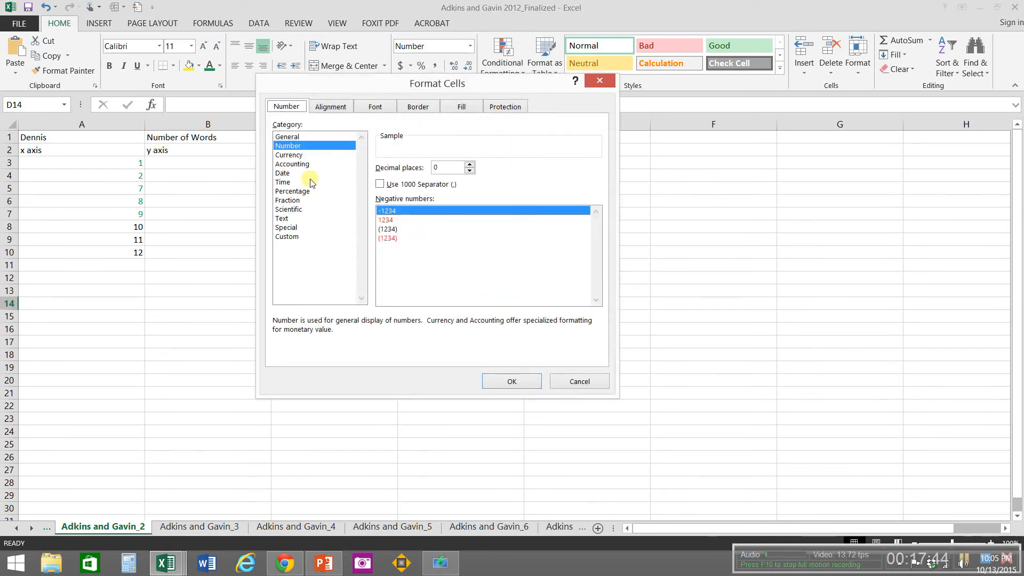
click(293, 191)
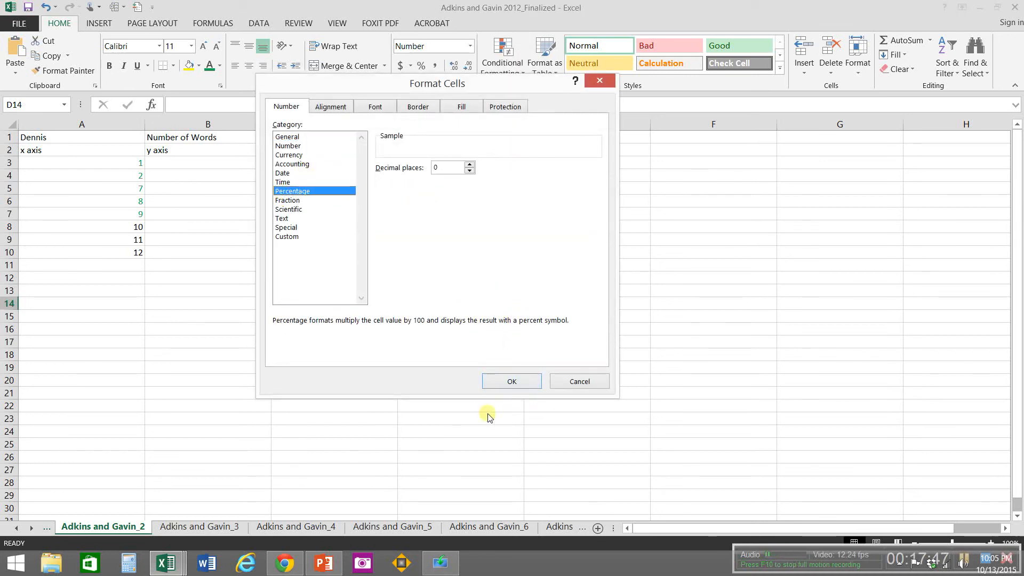
click(486, 381)
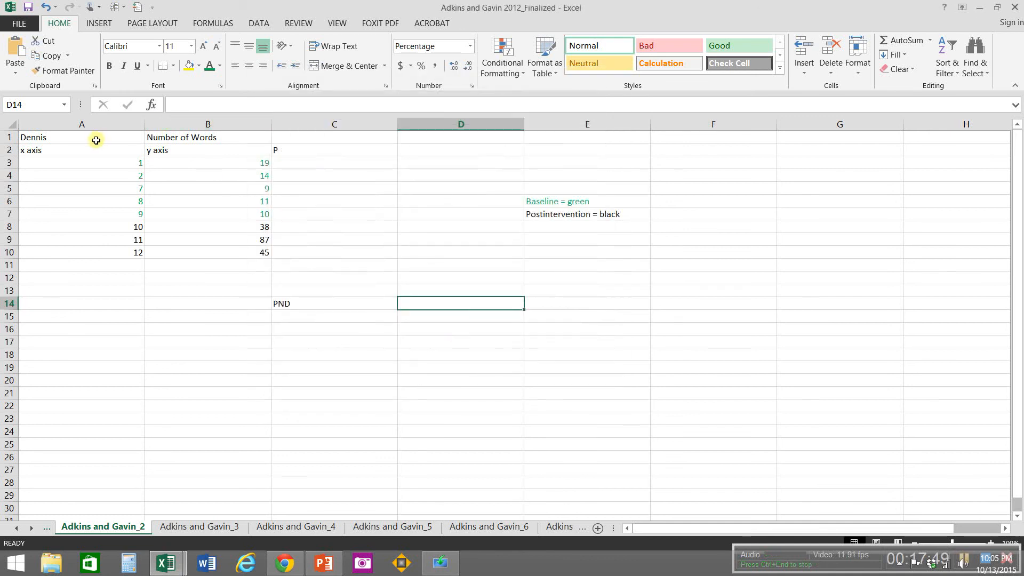
Step: Center A1:E14 horizontally on the Adkins and Gavin_2 sheet
click(76, 140)
mouse_move(76, 141)
mouse_down()
mouse_move(306, 236)
mouse_move(494, 336)
mouse_move(548, 294)
mouse_move(548, 305)
mouse_up()
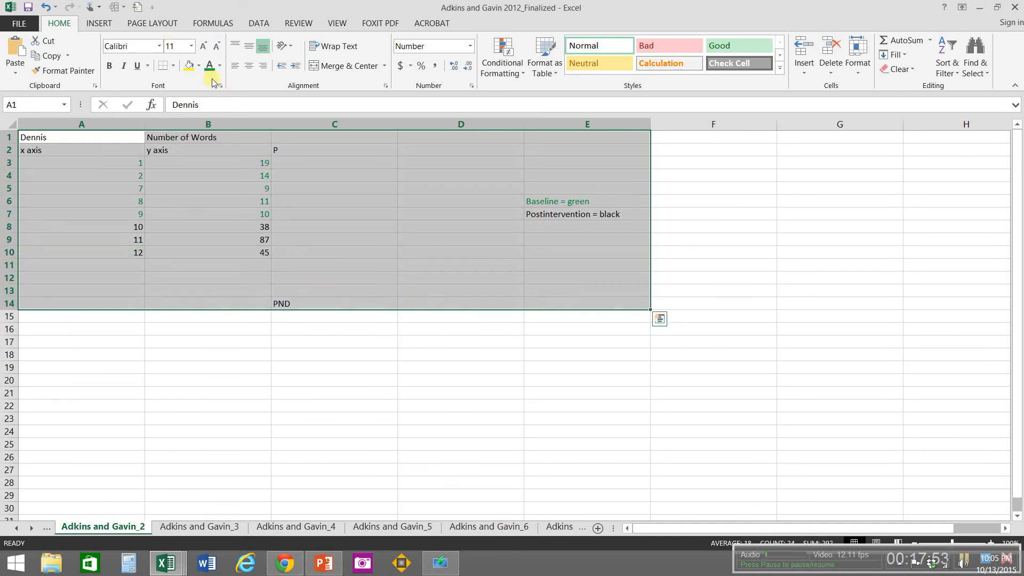
click(251, 67)
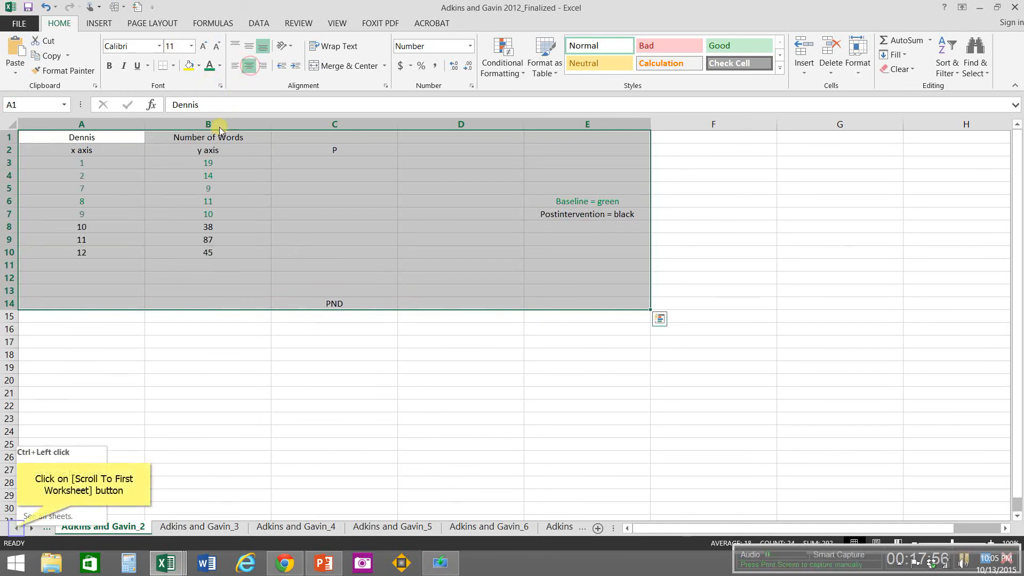
Step: On the Adkins and Gavin_1 sheet, replace the name in A1 with the correct participant's name and set B1 to "Number of Words"
click(18, 528)
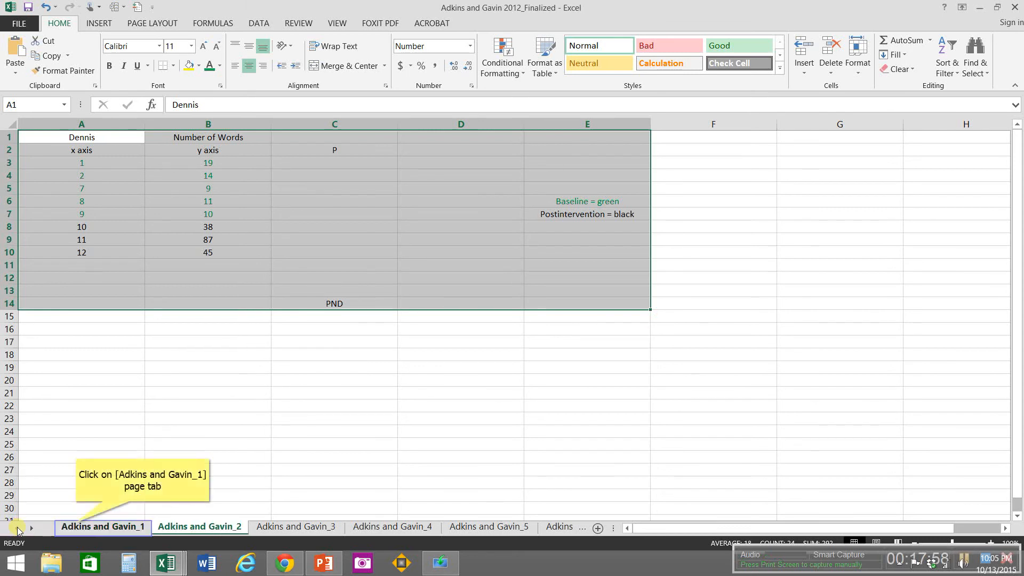
click(76, 527)
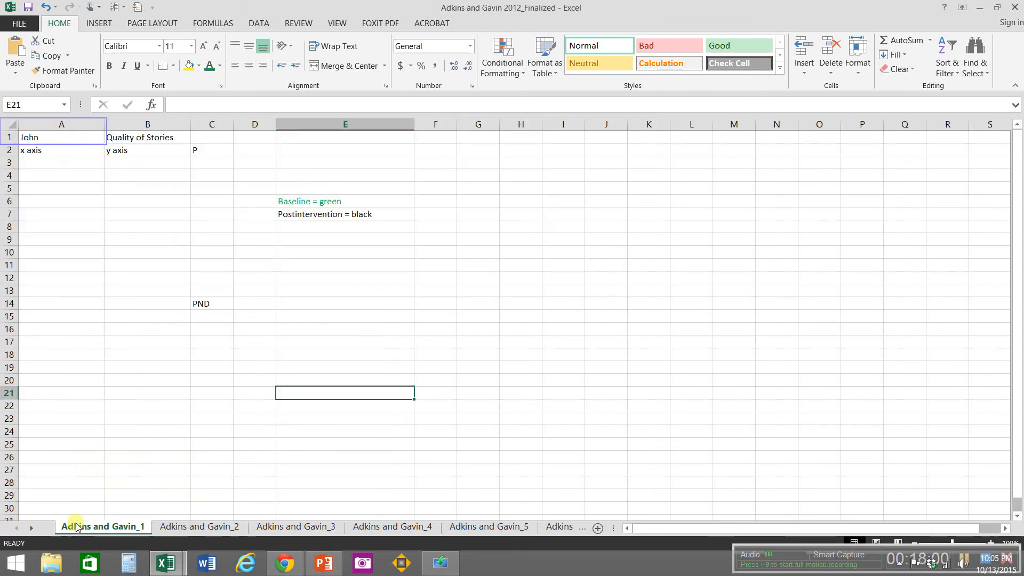
click(65, 137)
text(R)
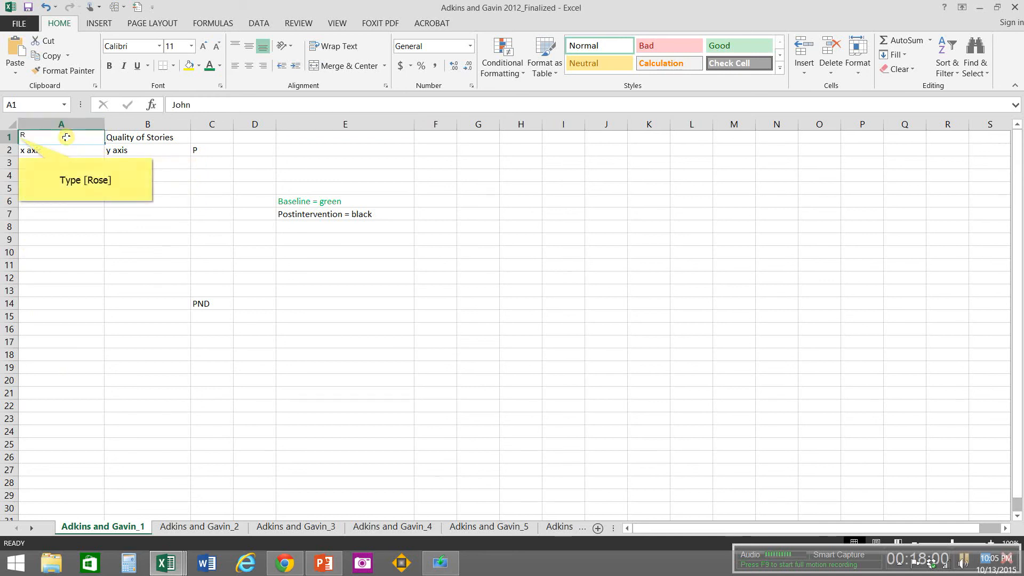
text(ose)
key(Tab)
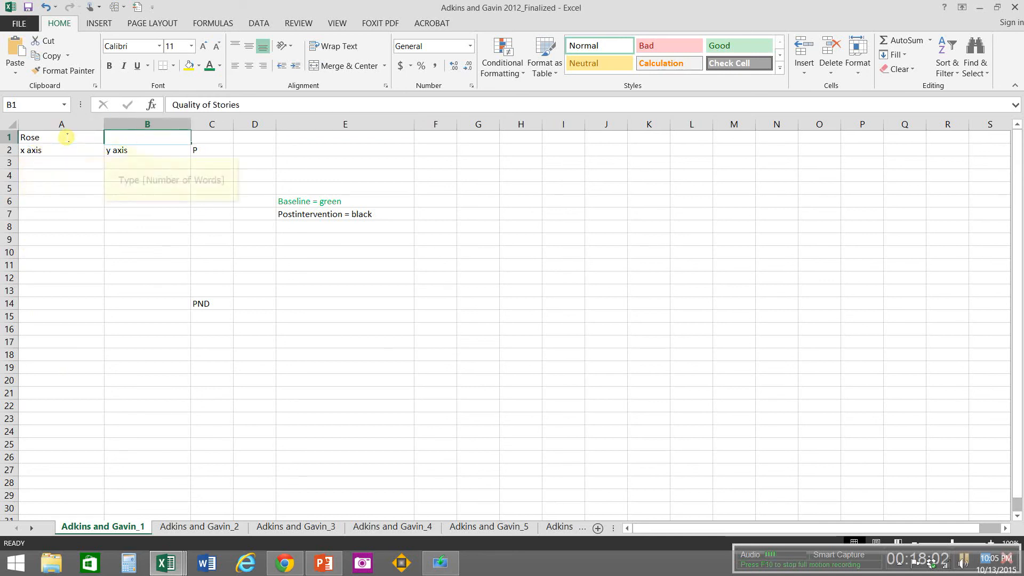
text(Number of)
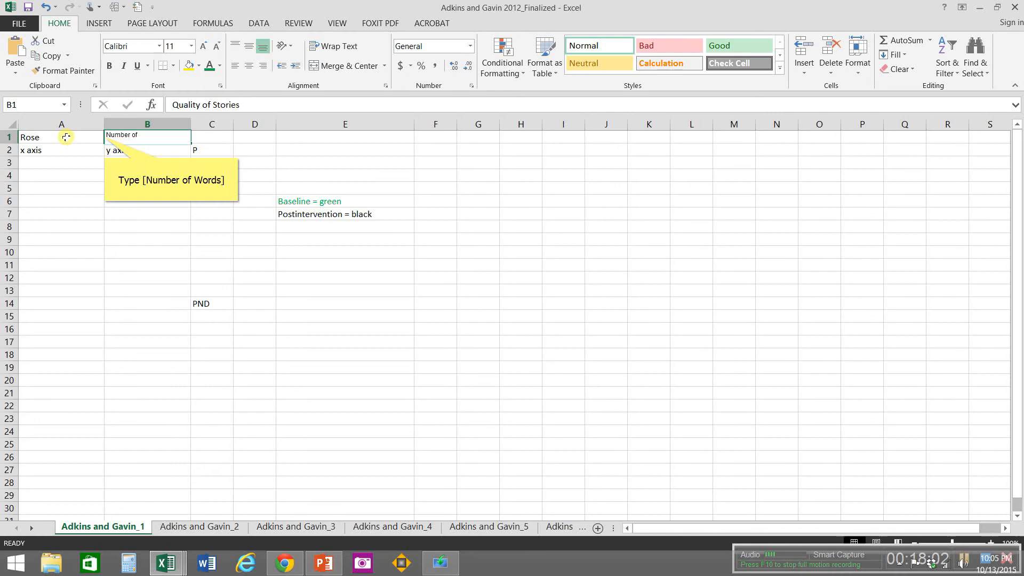
text( Words)
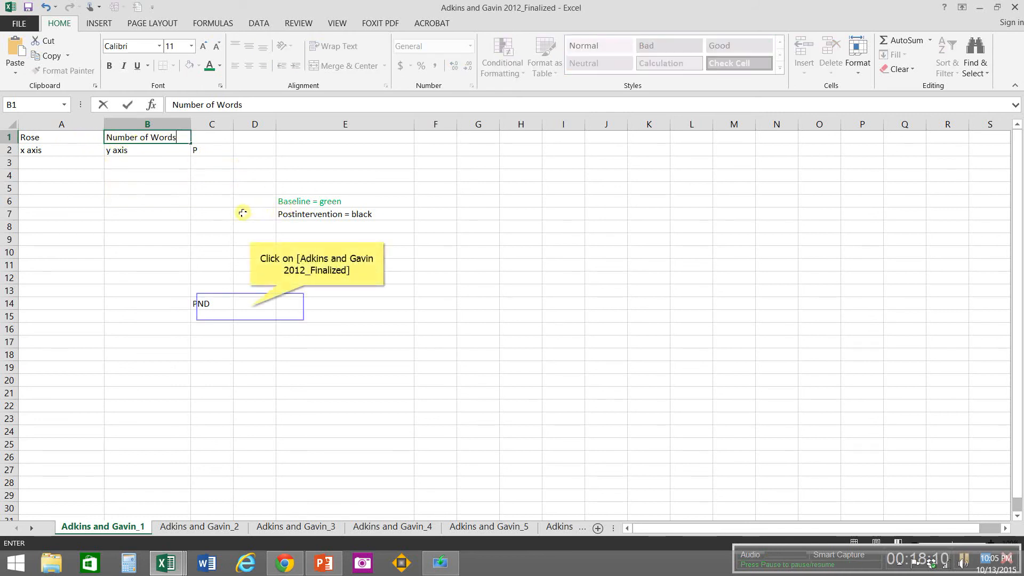
Step: Format cell D14 beside PND on the Adkins and Gavin_1 sheet as Percentage with 0 decimal places
click(250, 306)
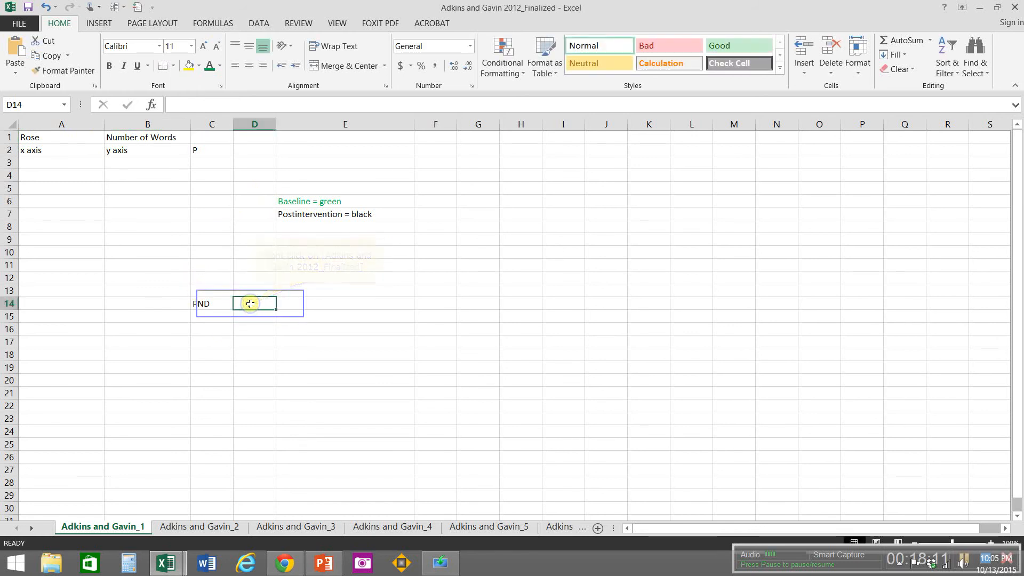
right_click(250, 303)
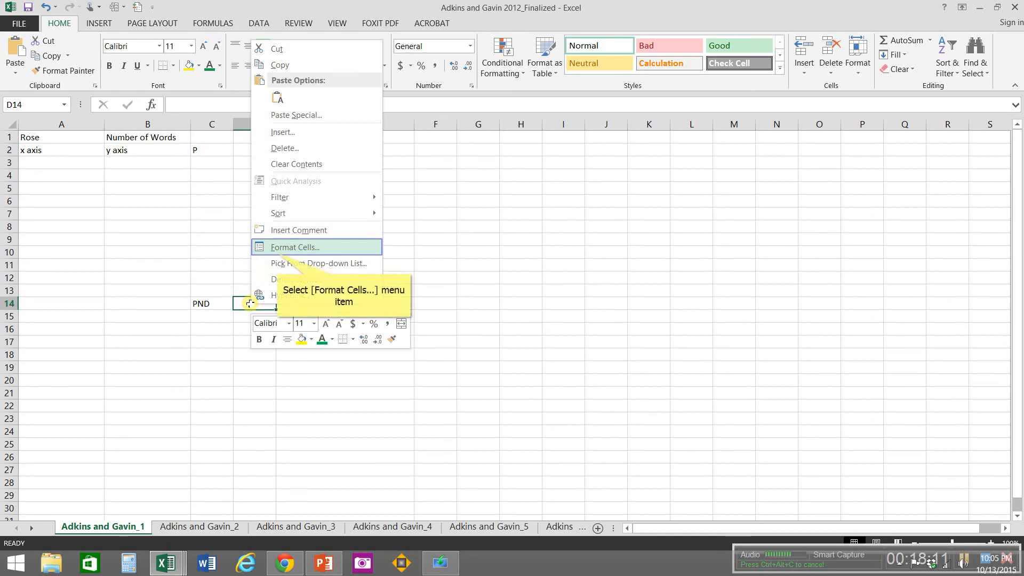
click(278, 249)
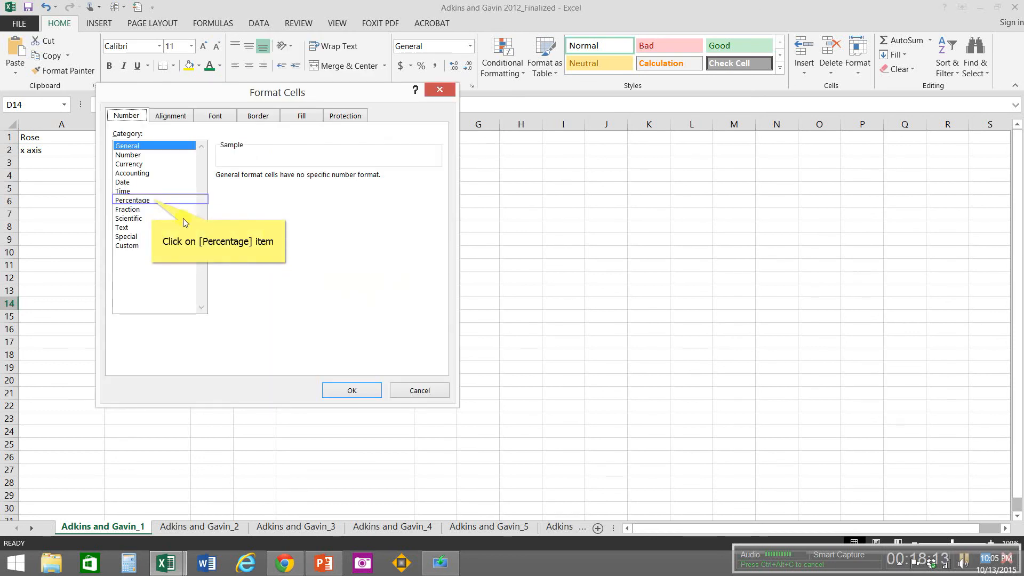
click(152, 200)
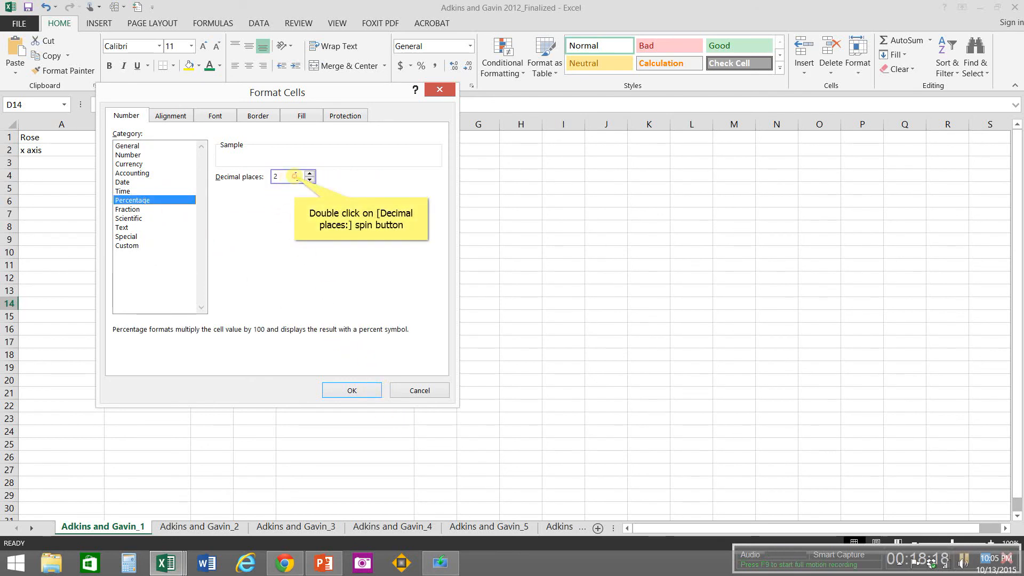
double_click(294, 176)
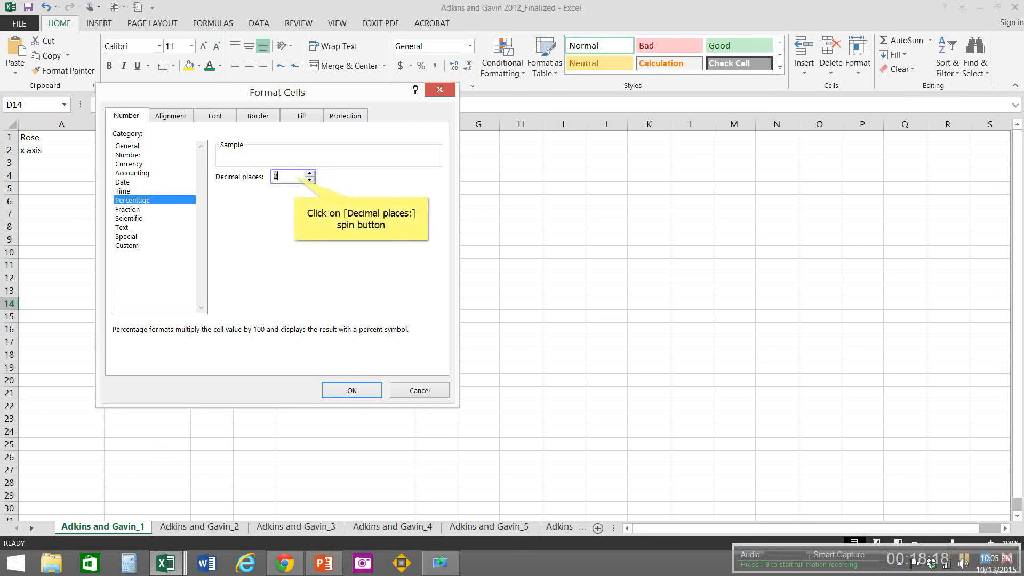
click(296, 176)
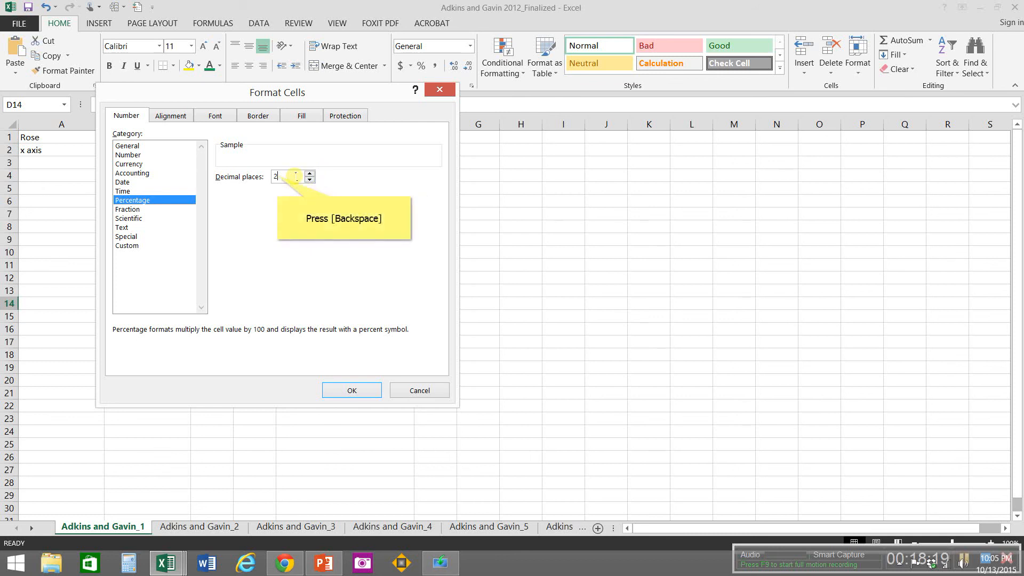
key(BackSpace)
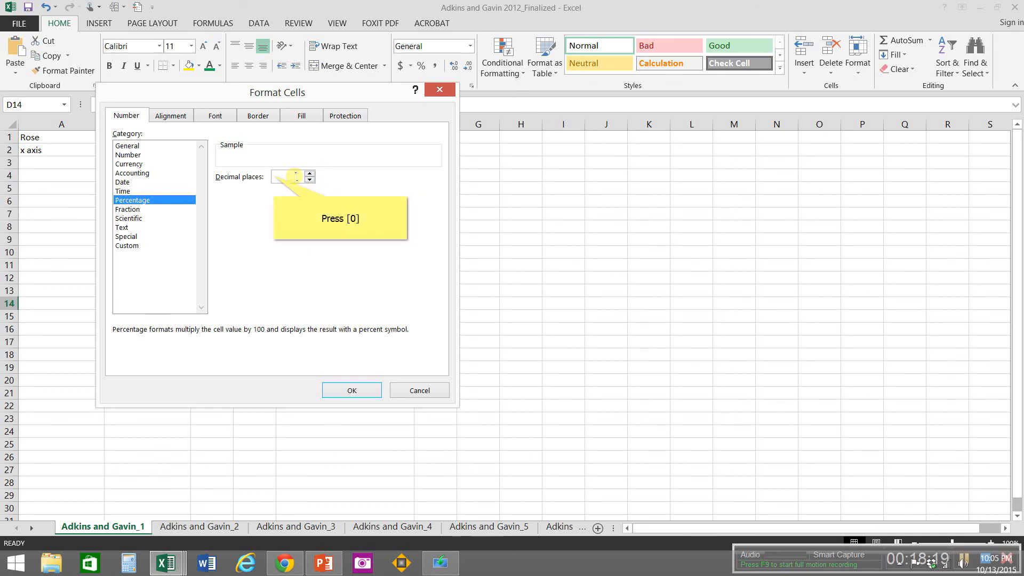
text(0)
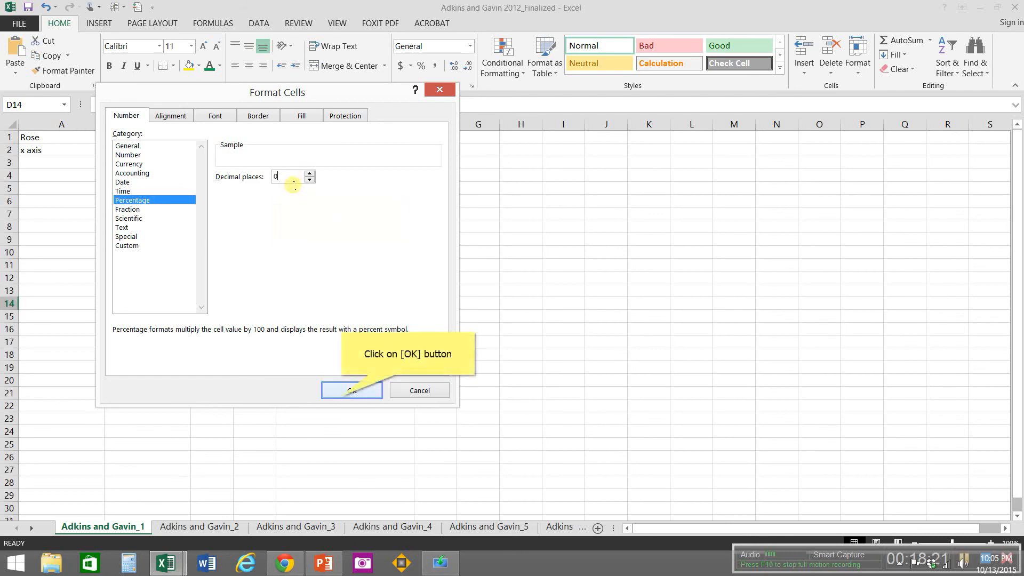
click(342, 395)
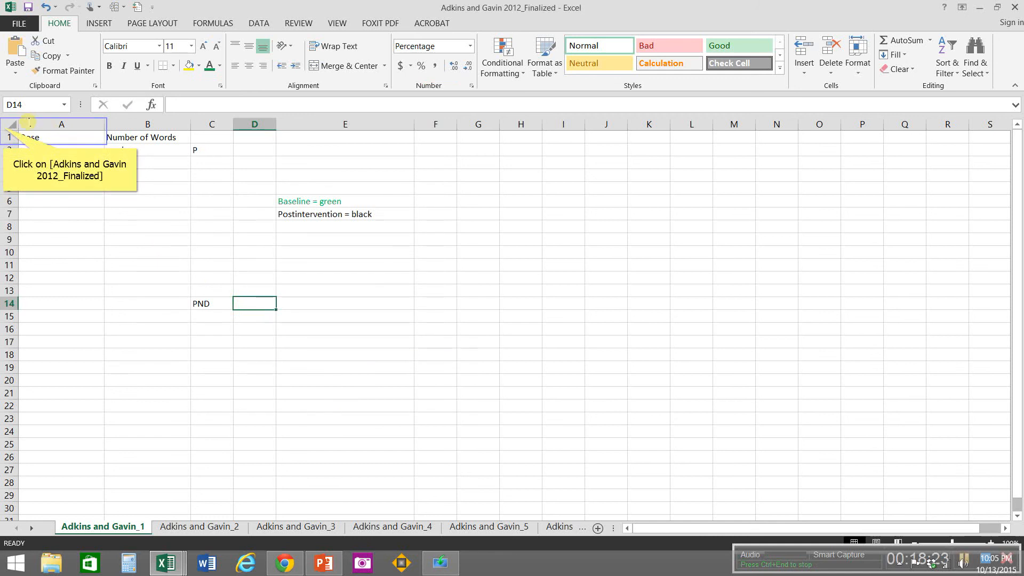
Step: Format all cells on the Adkins and Gavin_1 sheet as Number with 0 decimal places
click(3, 127)
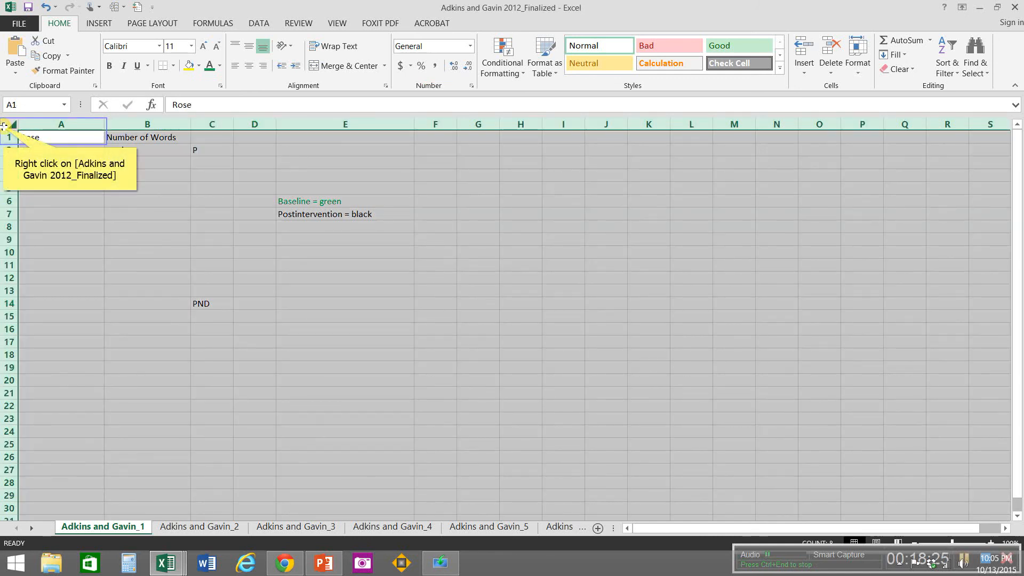
right_click(3, 126)
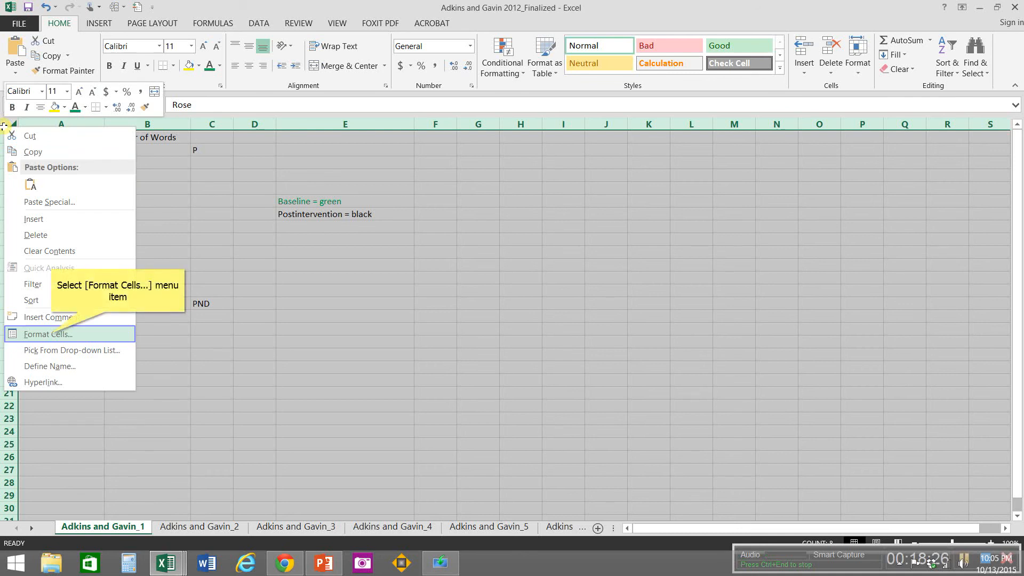
click(52, 335)
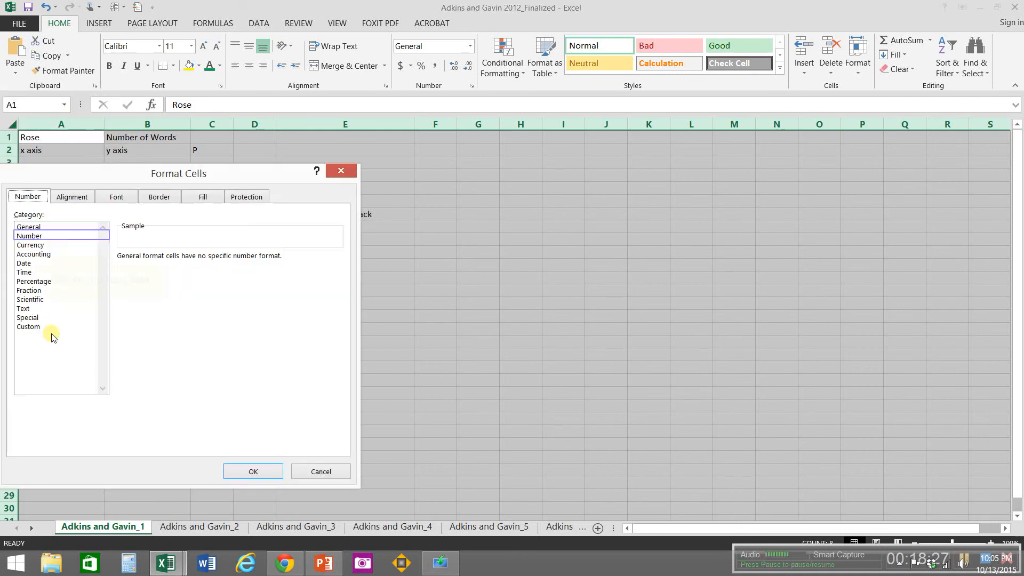
click(31, 236)
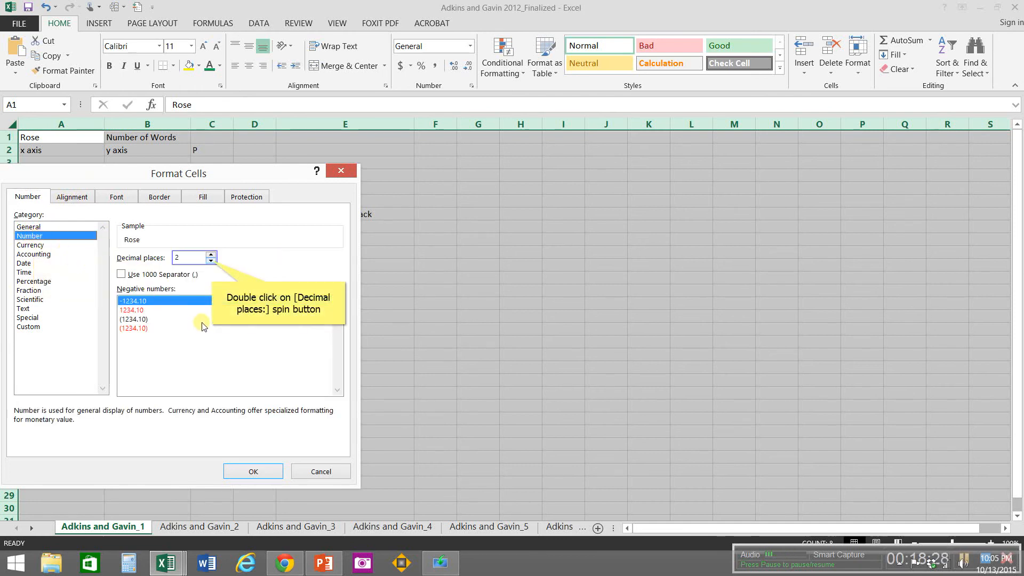
double_click(211, 261)
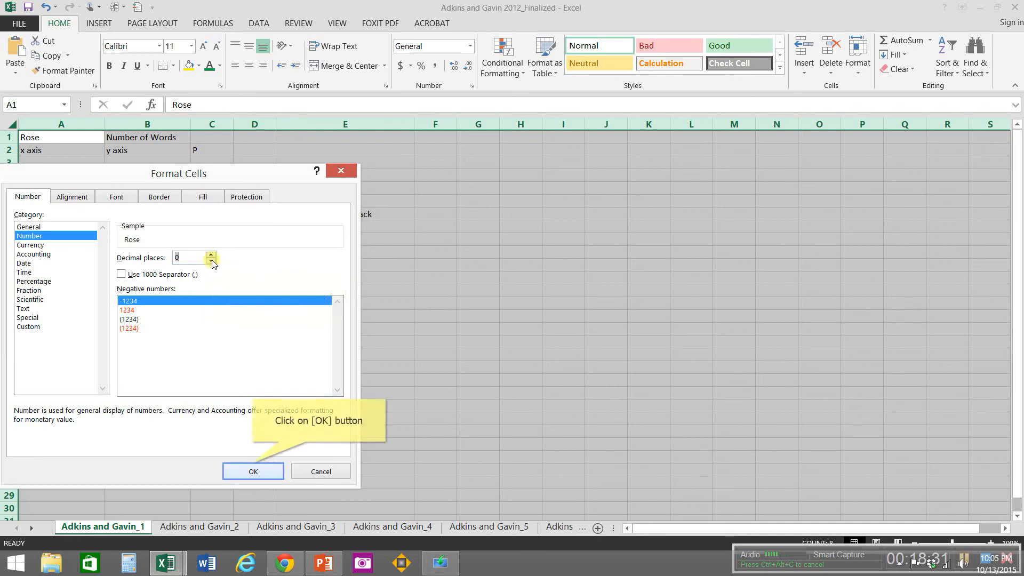
click(253, 469)
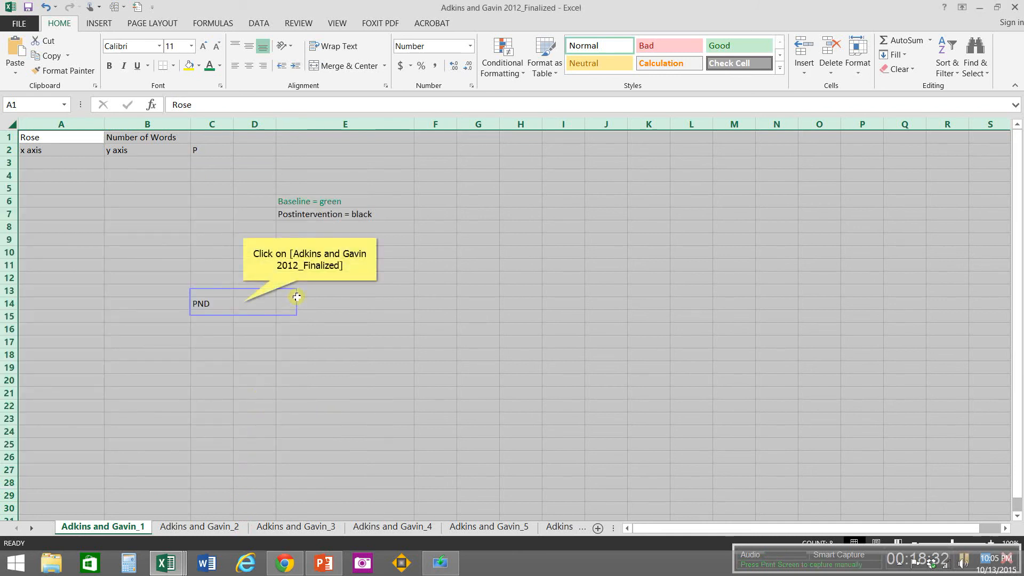
Step: Reapply the Percentage format with 0 decimal places to cell D14 on the Adkins and Gavin_1 sheet
click(243, 303)
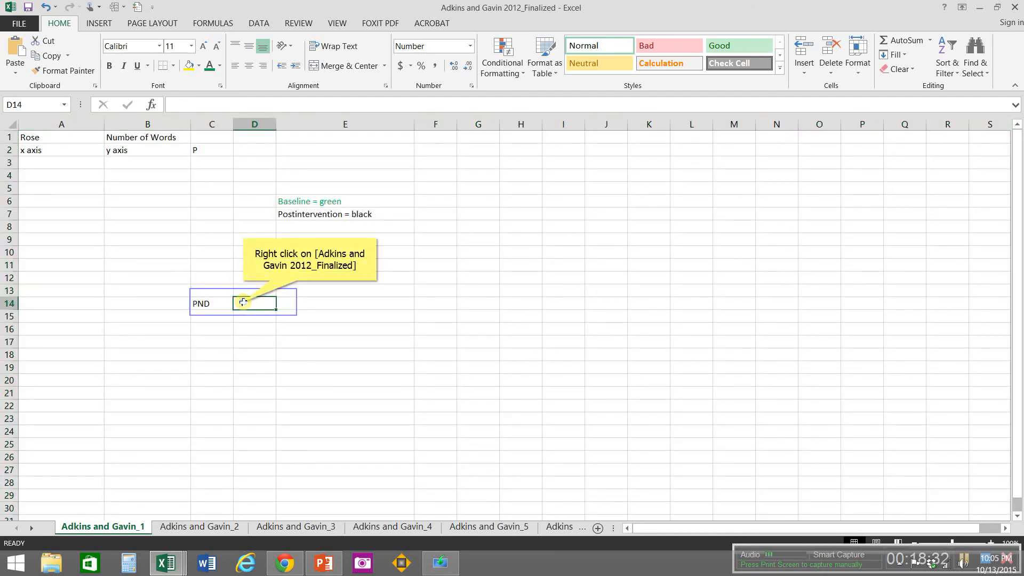
right_click(243, 303)
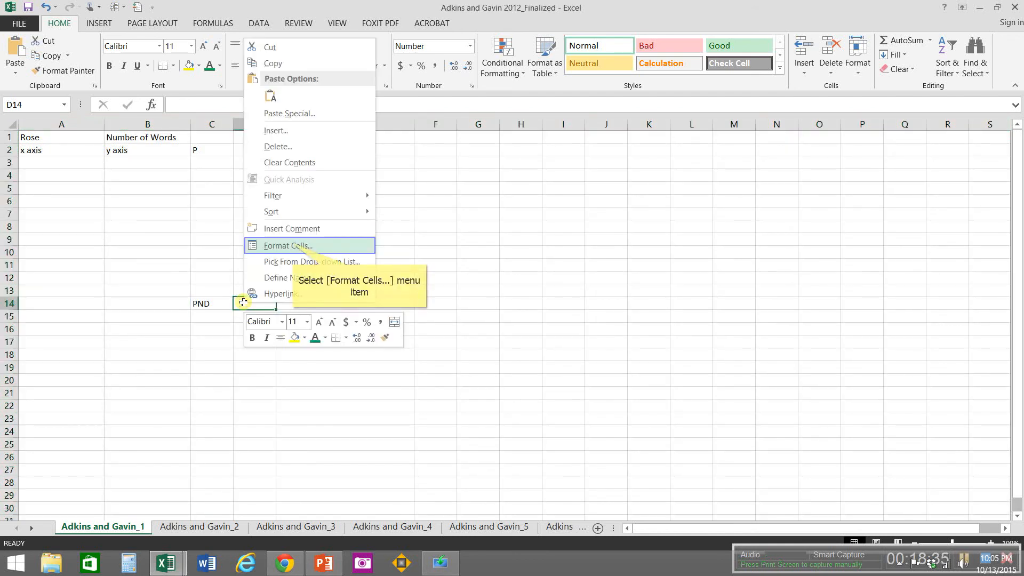
click(292, 245)
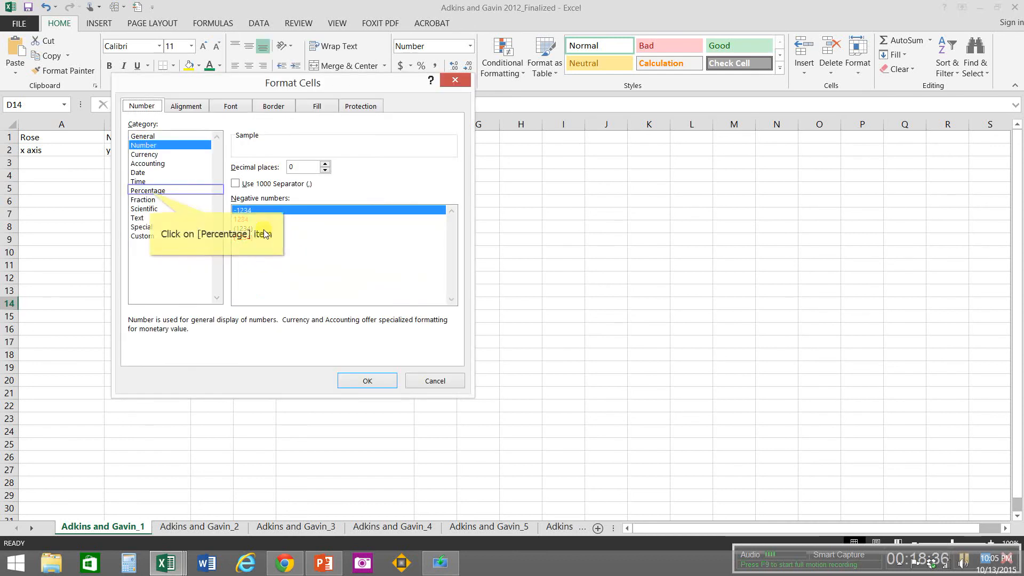
click(149, 191)
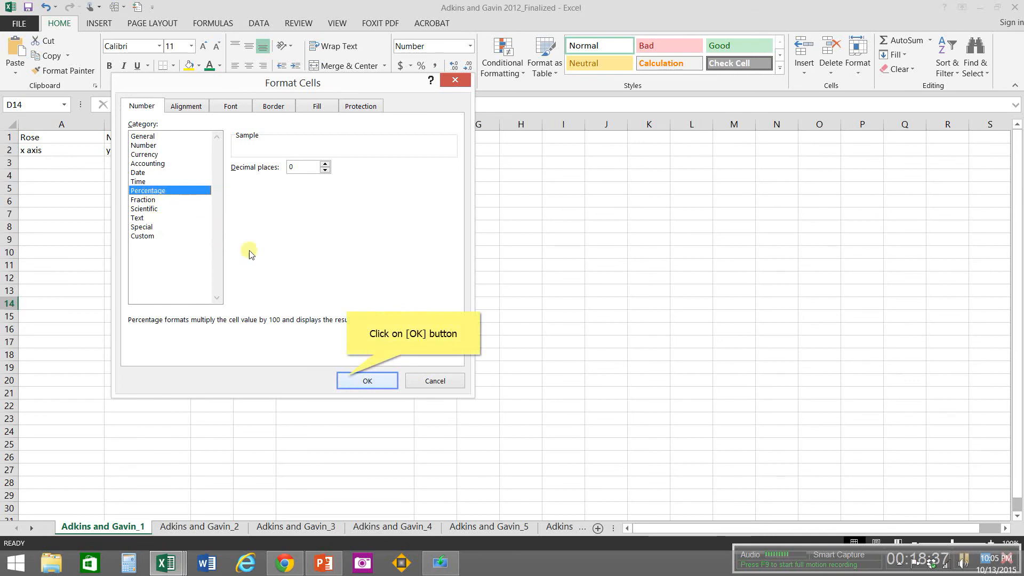
click(348, 378)
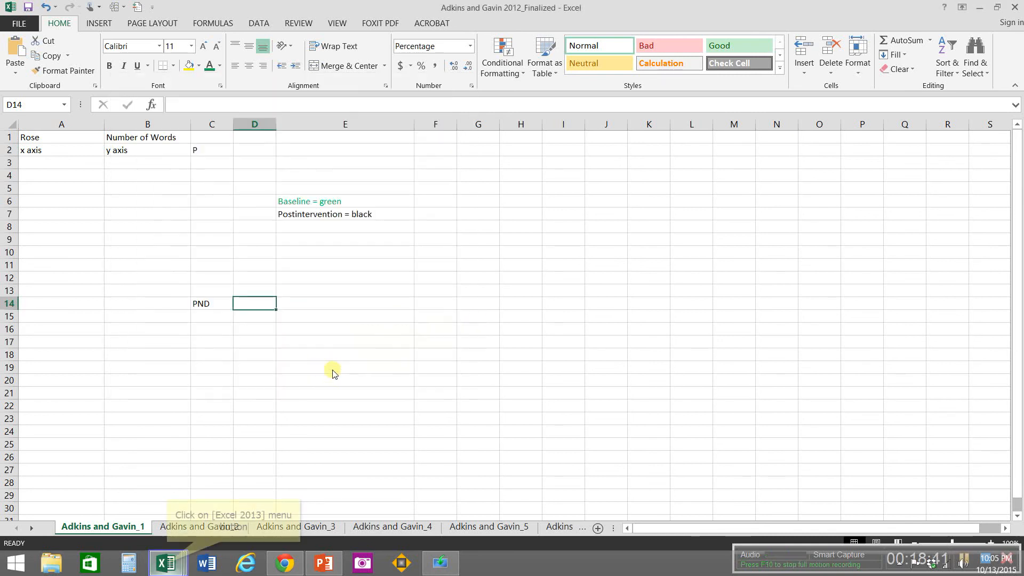
Step: Copy the data in A1:B6 from the Adkins and Gavin 2012_1 workbook and close that workbook
click(168, 564)
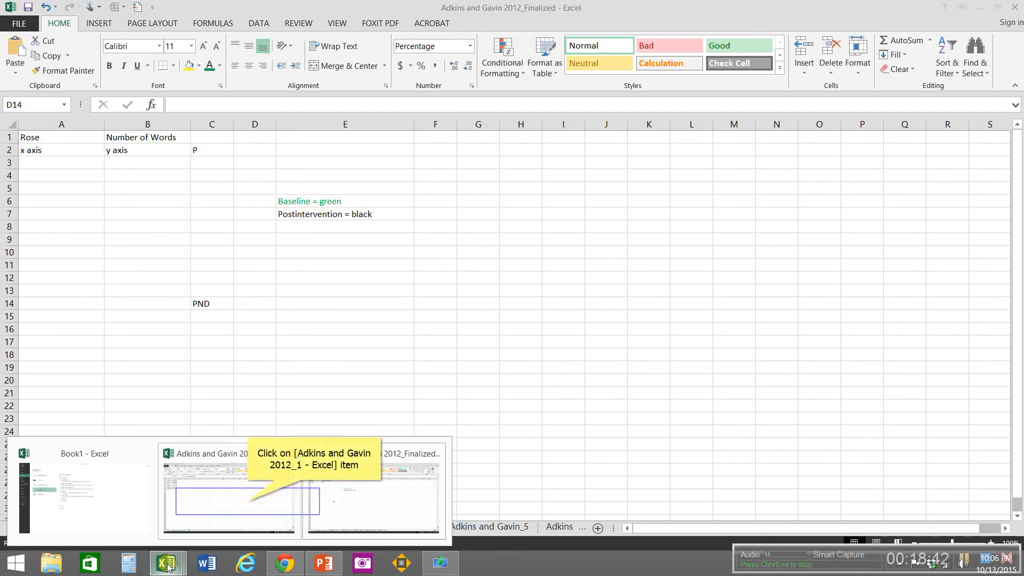
click(248, 504)
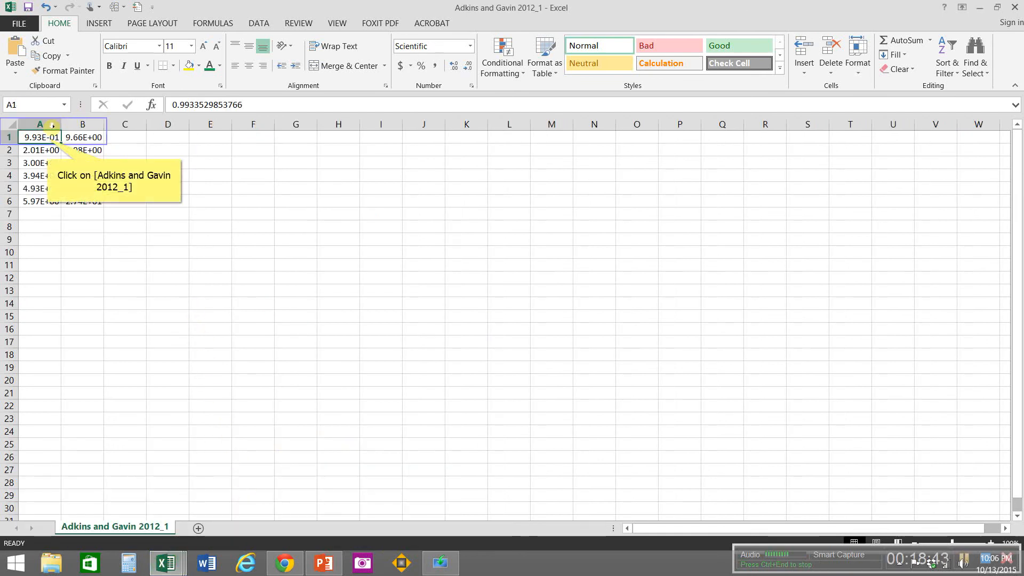
drag(47, 138, 83, 201)
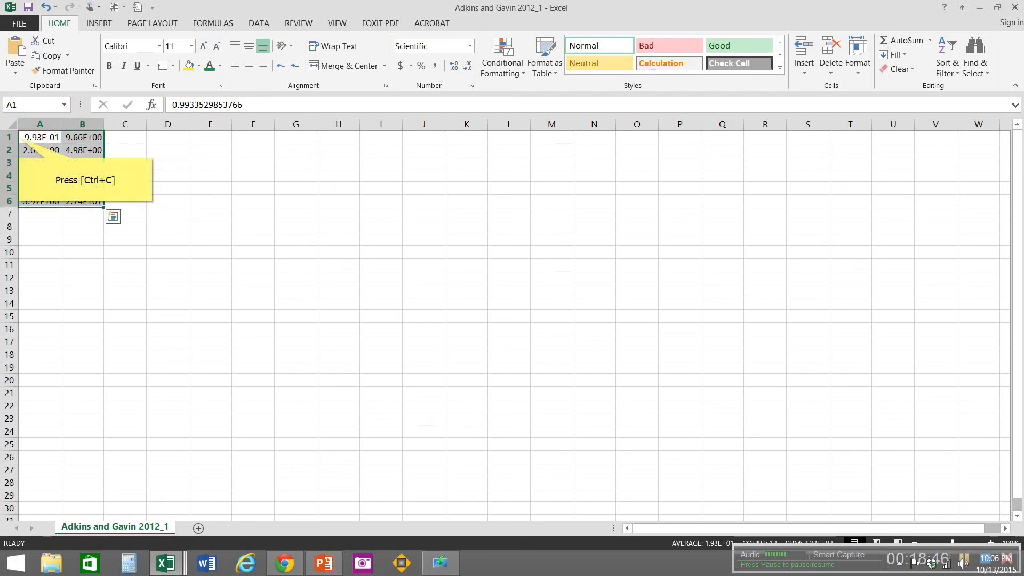
key(ctrl+c)
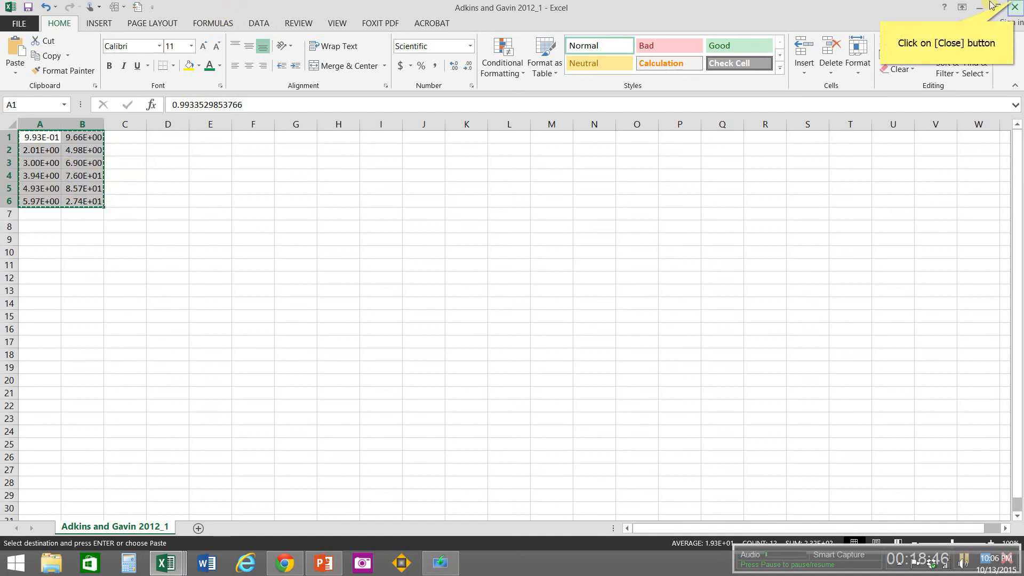
click(1015, 6)
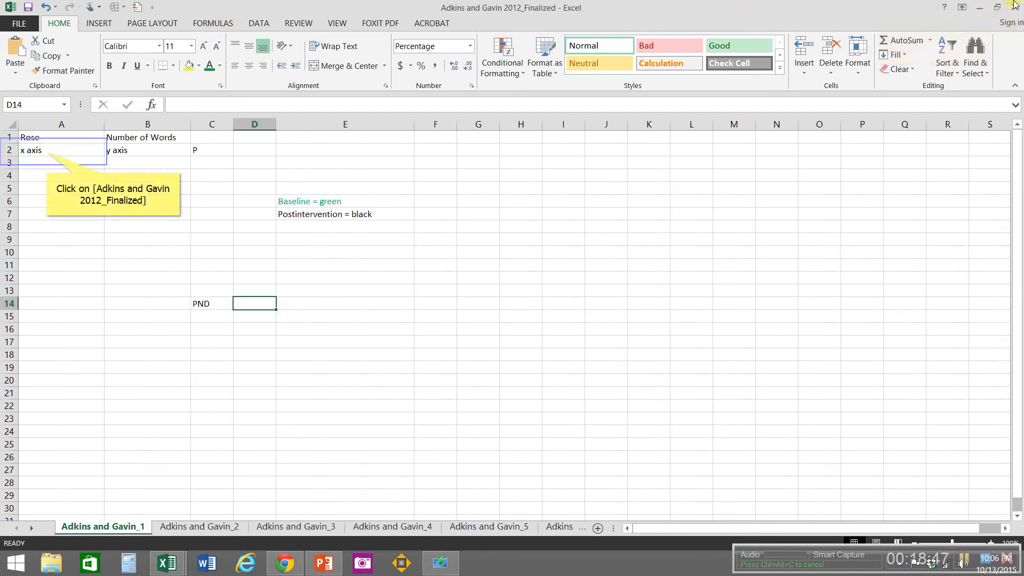
Step: Try to paste the copied graph data into cell A3 on the Adkins and Gavin_1 sheet
click(46, 151)
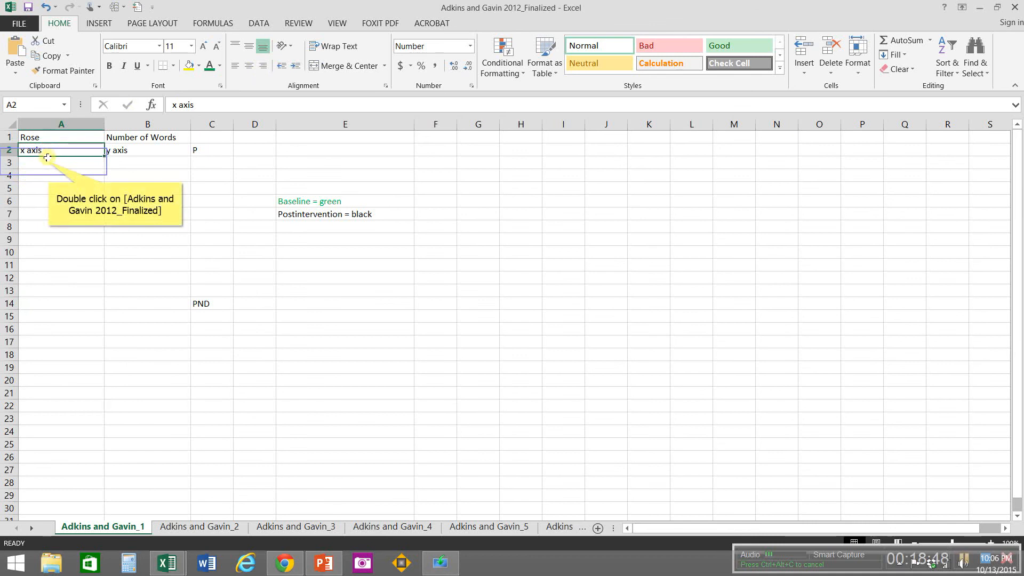
double_click(48, 161)
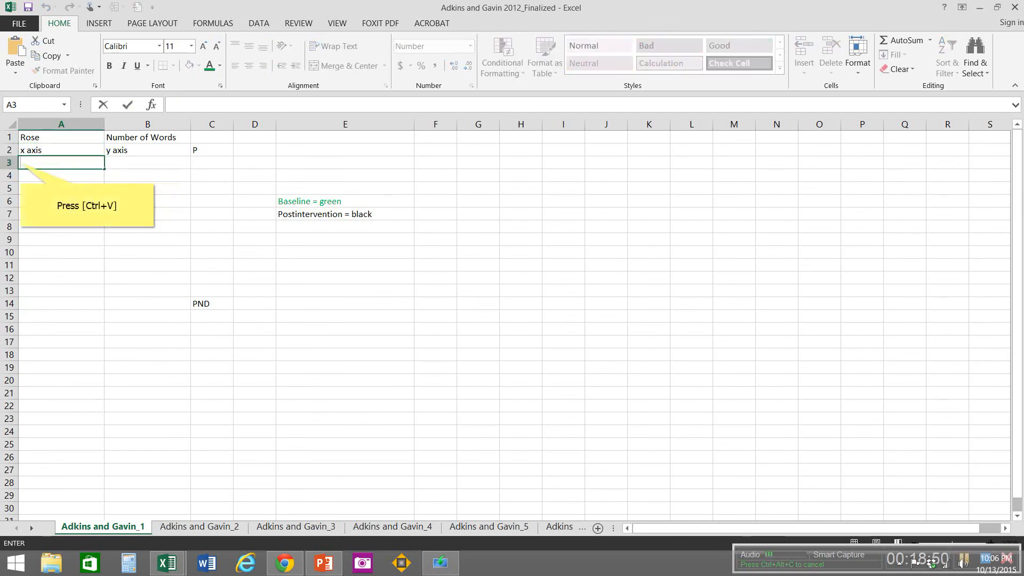
key(ctrl+v)
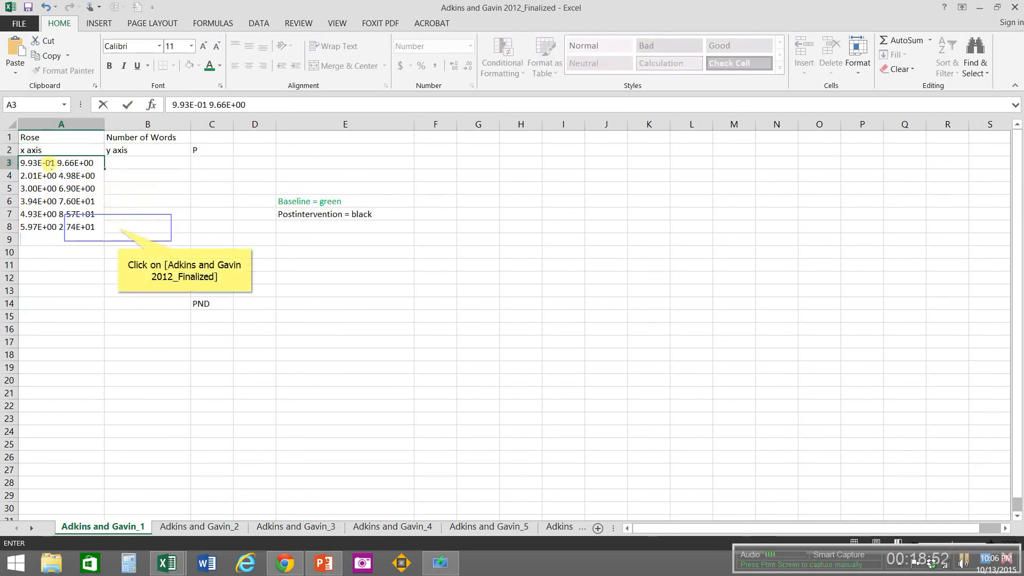
click(117, 228)
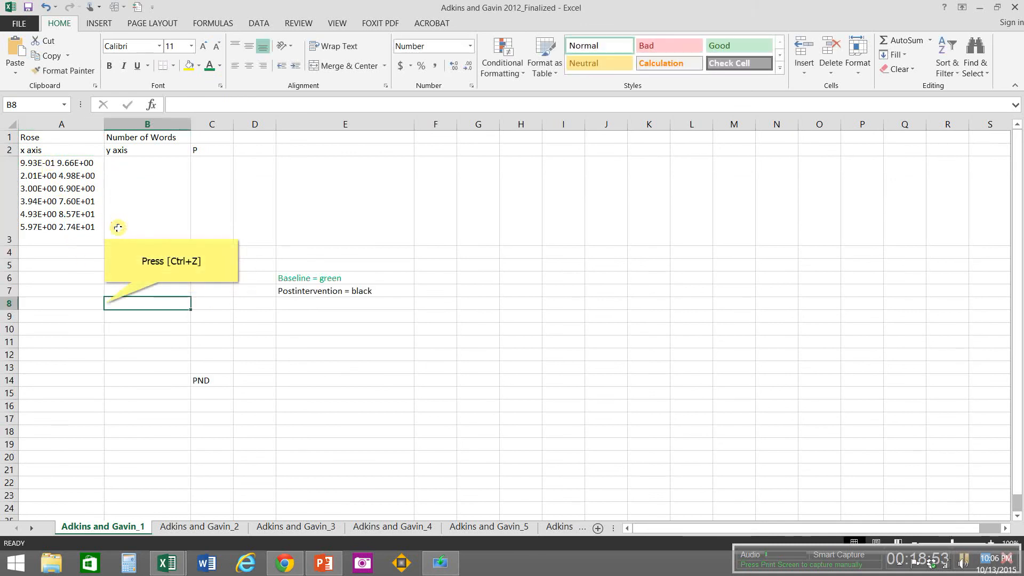
Step: Undo the last paste and paste the copied graph data into separate cells starting at A3 on the Adkins and Gavin_1 sheet
key(ctrl+z)
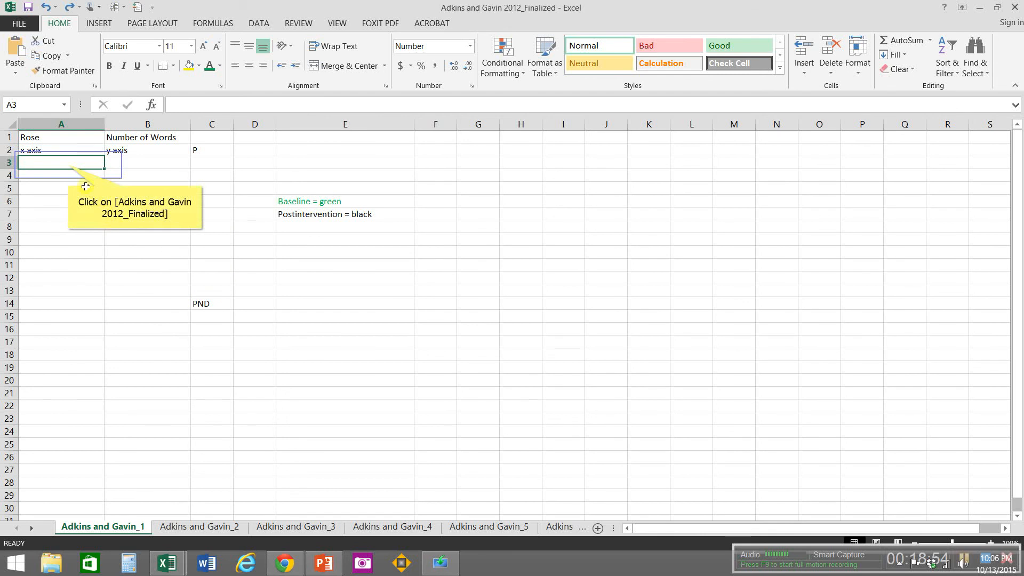
click(68, 165)
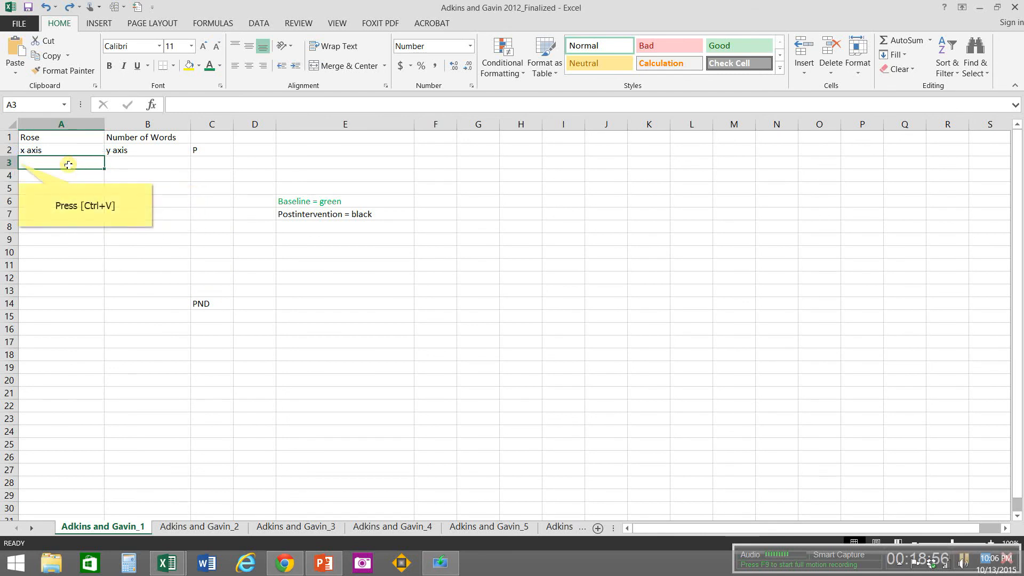
key(ctrl+v)
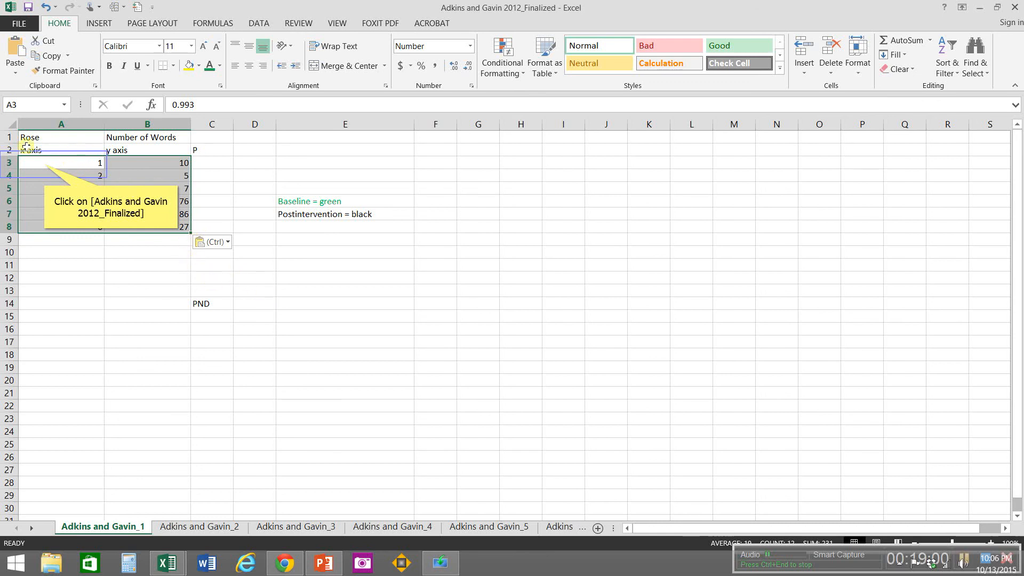
Step: Colour the baseline data in A3:B5 green and centre the contents of A1:E14 horizontally
drag(44, 163, 140, 183)
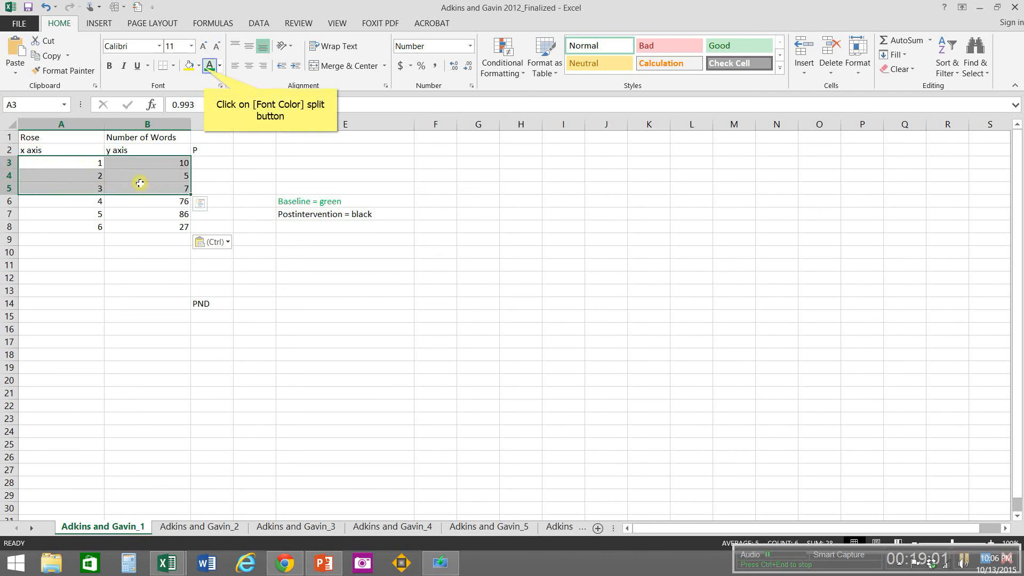
click(206, 71)
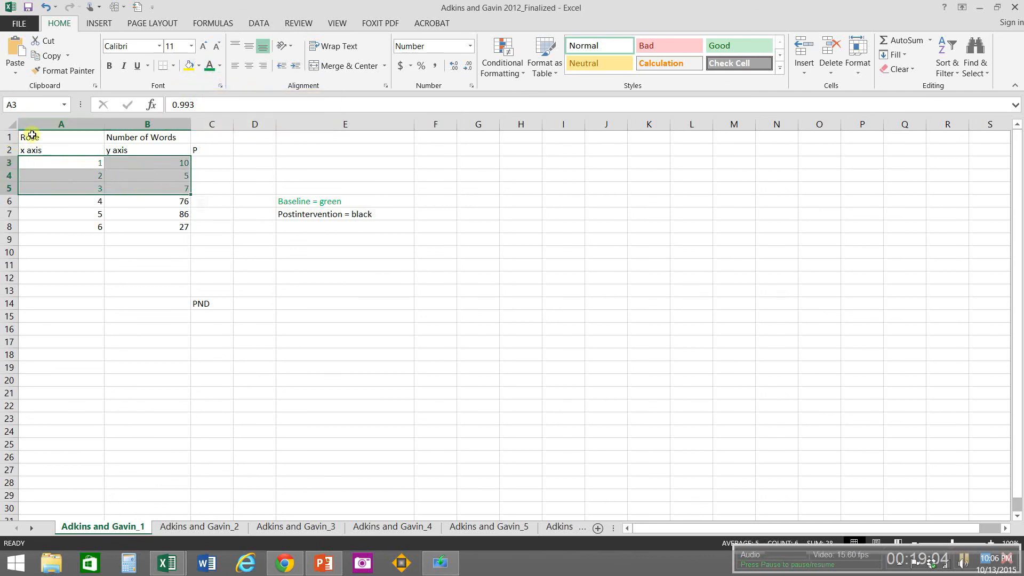
drag(32, 135, 324, 303)
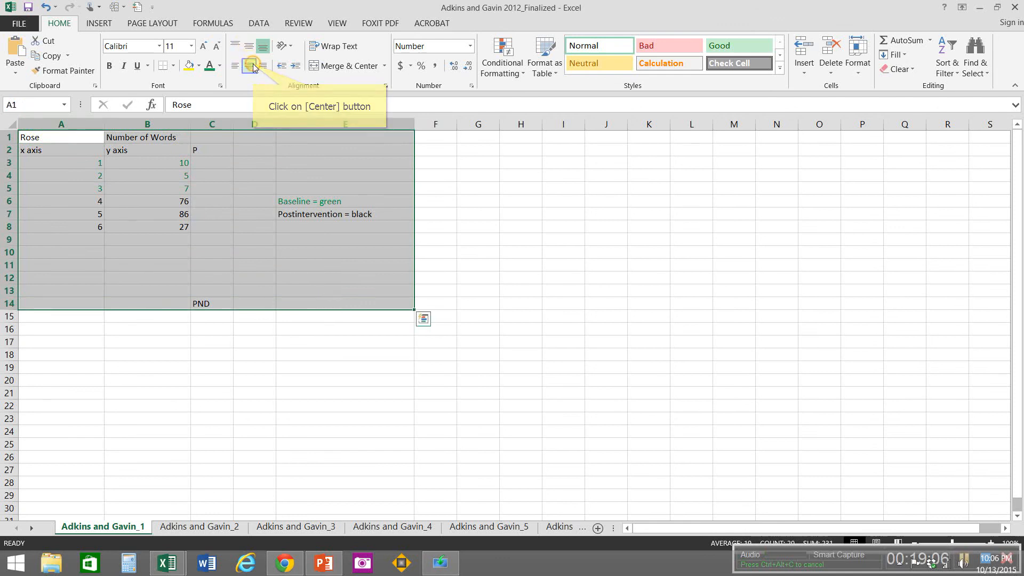
click(249, 65)
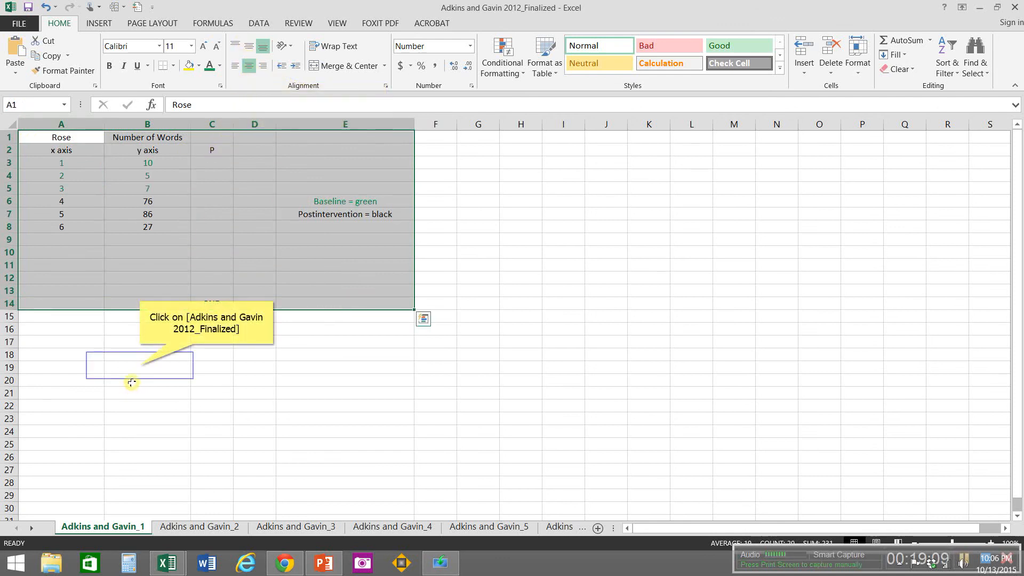
click(138, 367)
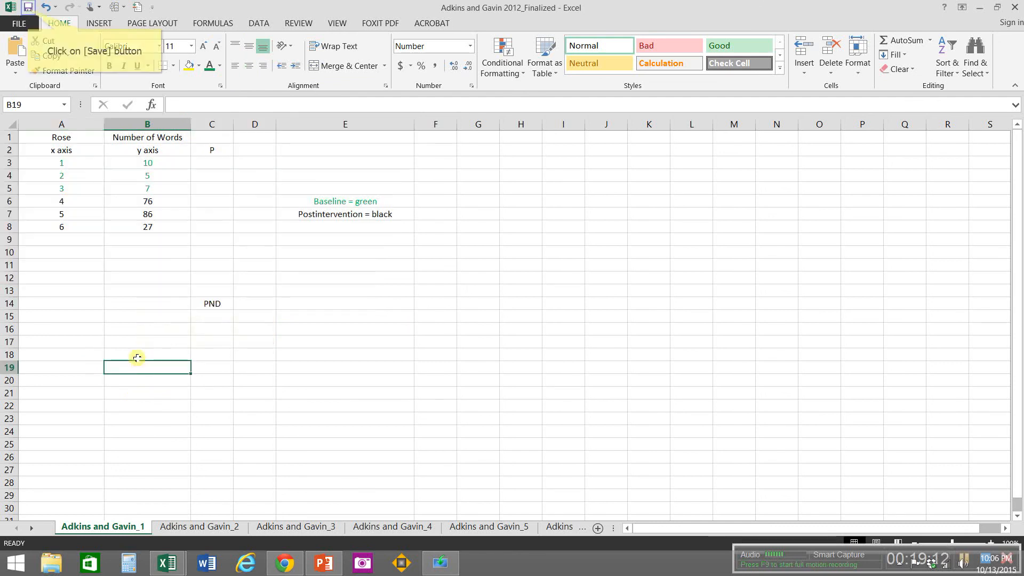
Step: Save the file keeping its CSV format, and save it again as an Excel Workbook named Adkins and Gavin 2012_Finalized in the Finalized Excel Data folder
click(29, 7)
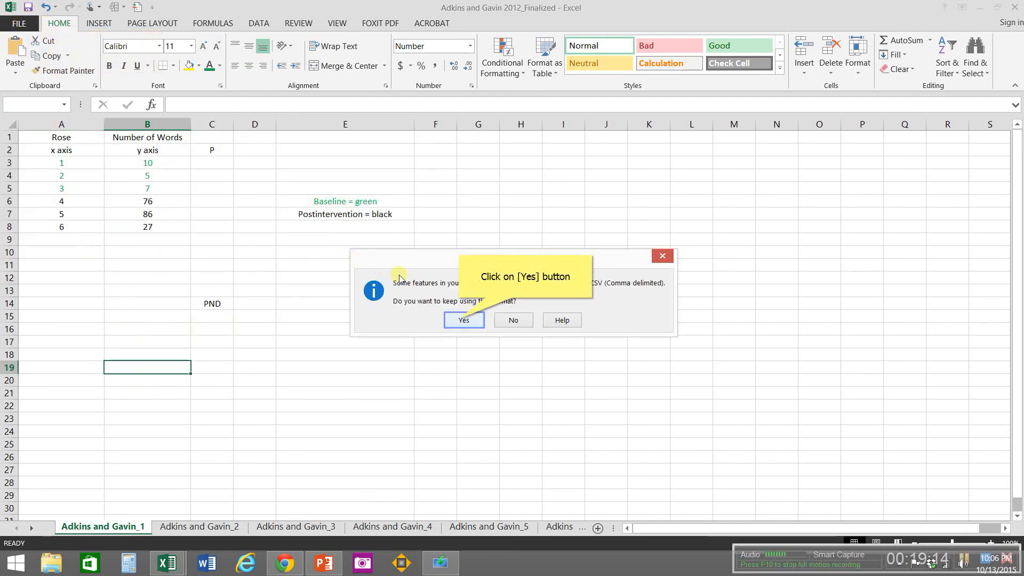
click(461, 321)
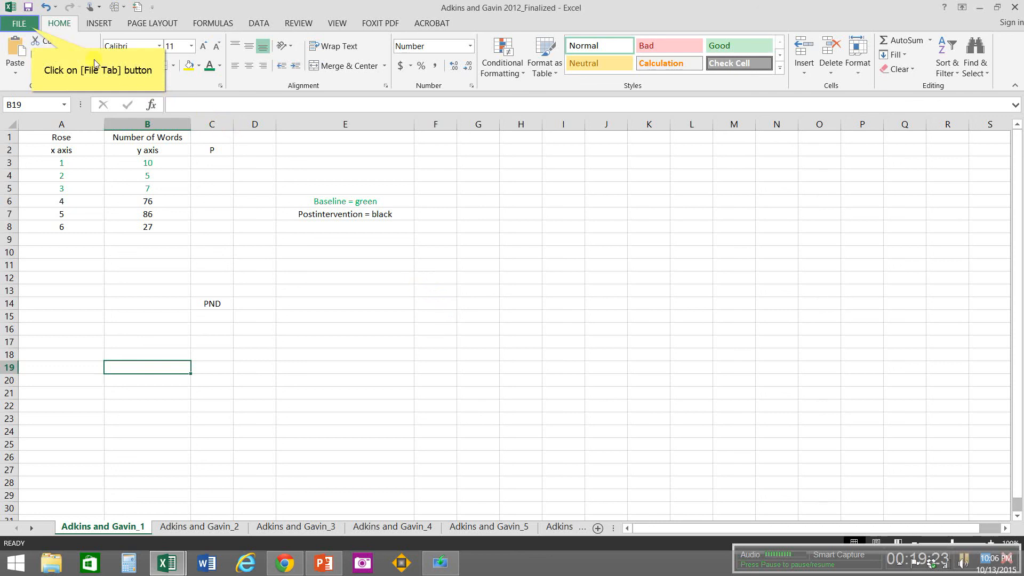
click(31, 27)
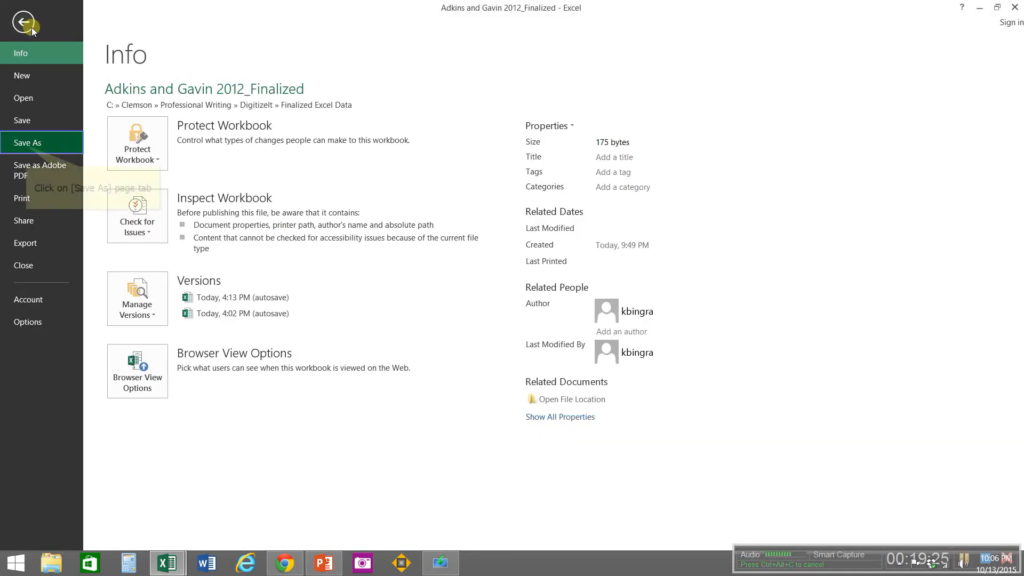
click(27, 145)
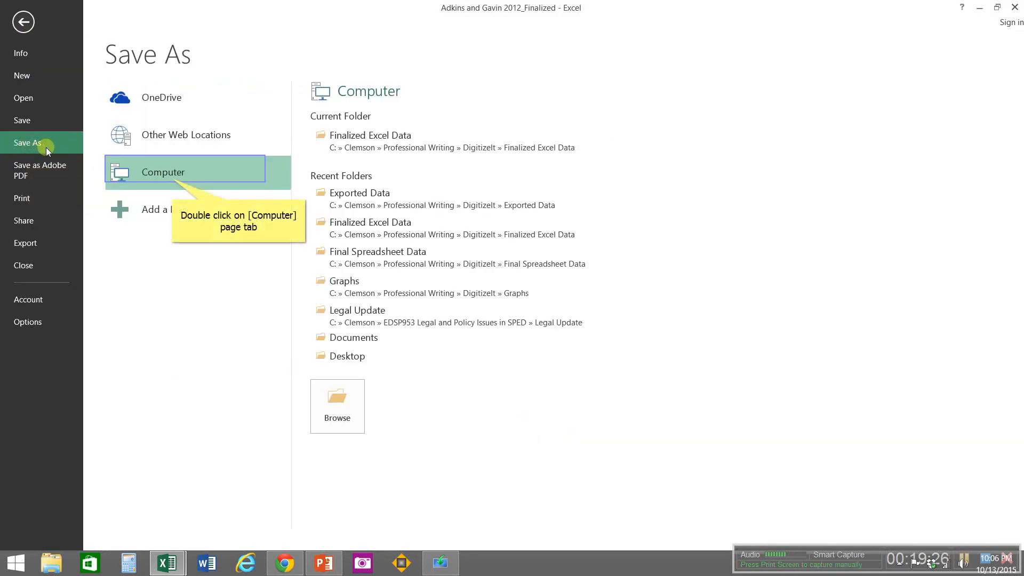
double_click(172, 178)
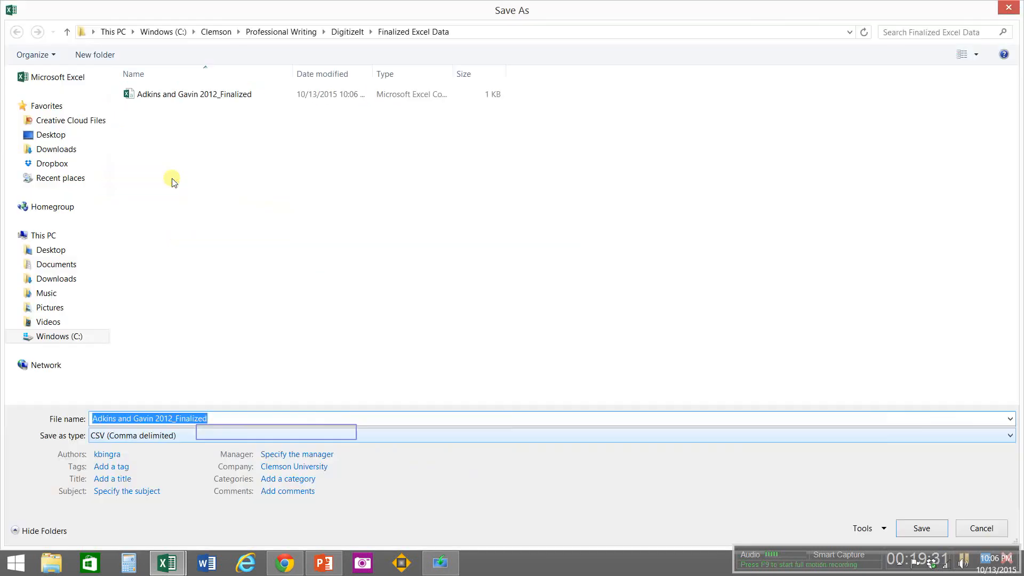
click(276, 434)
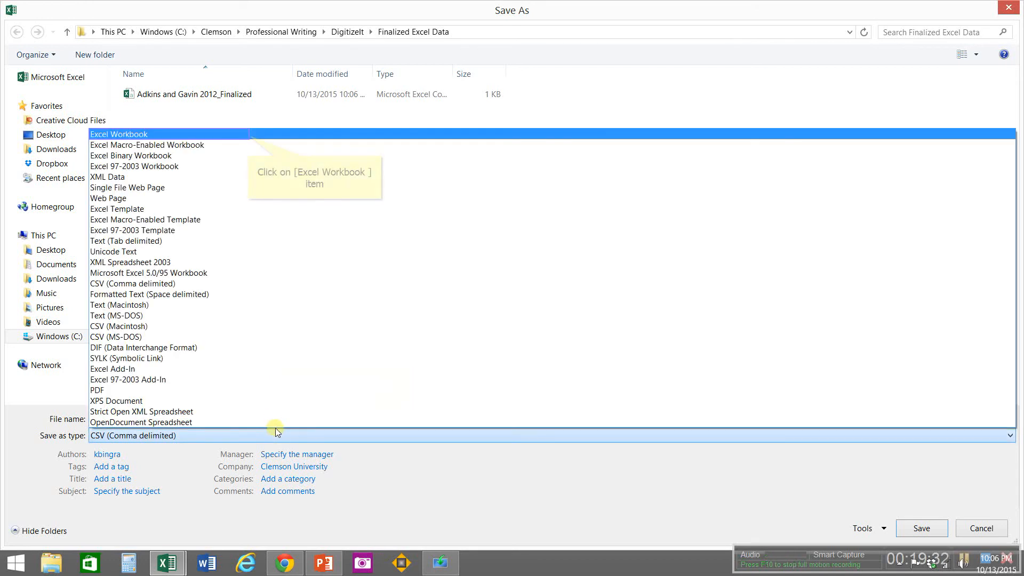
click(248, 135)
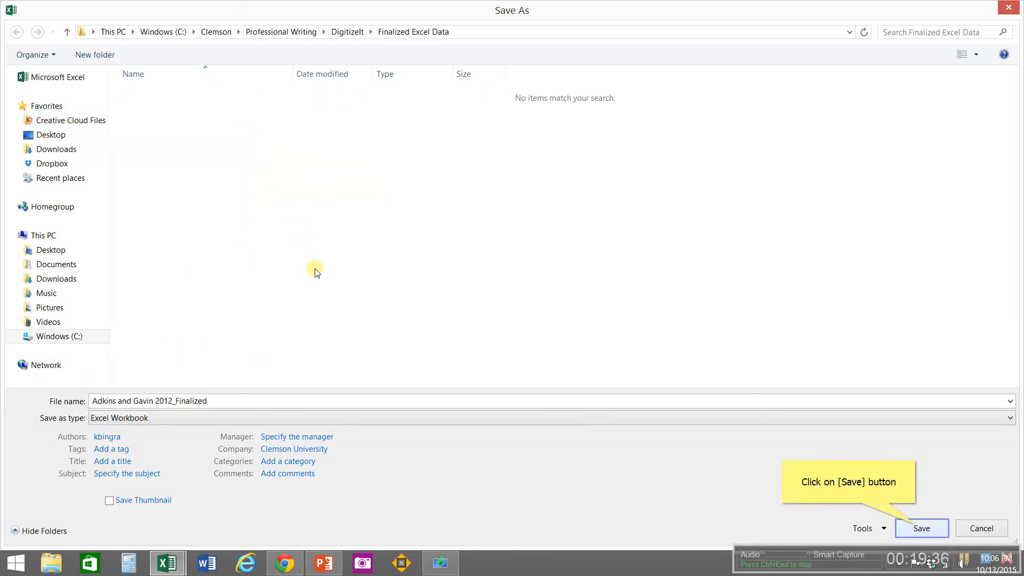
click(917, 528)
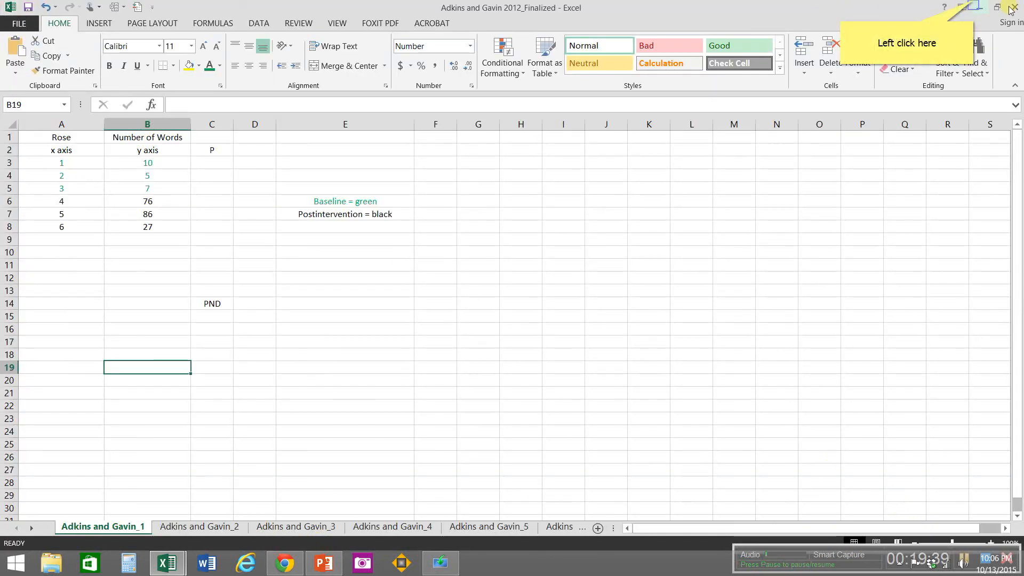
Step: Minimise the workbook window and open a new tab in the Chrome browser
click(978, 6)
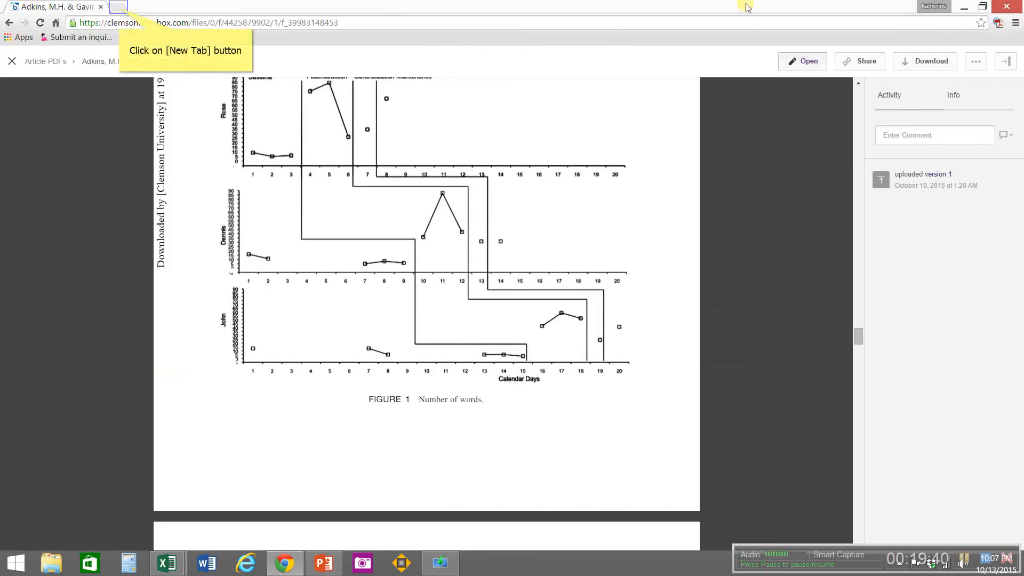
click(120, 8)
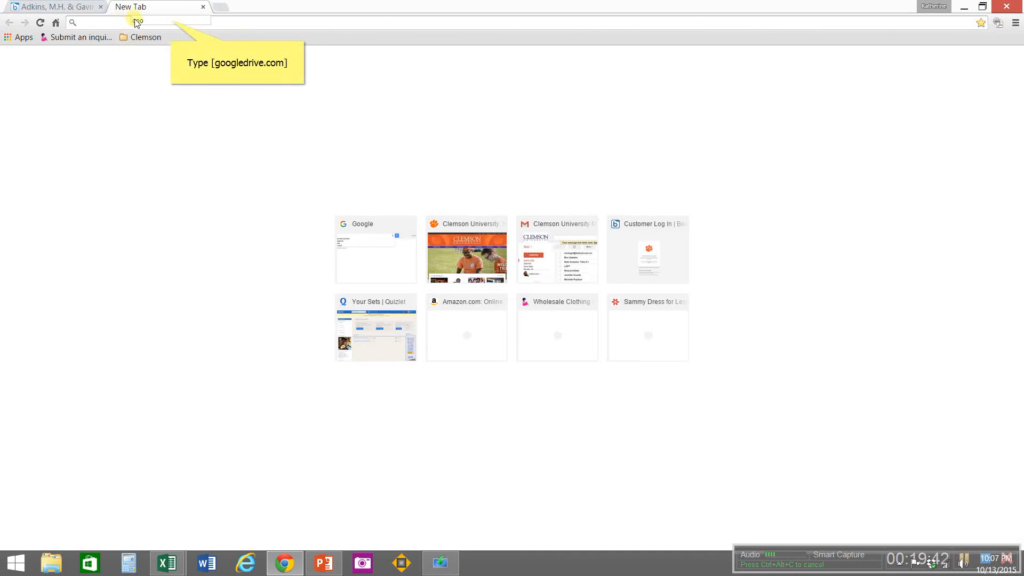
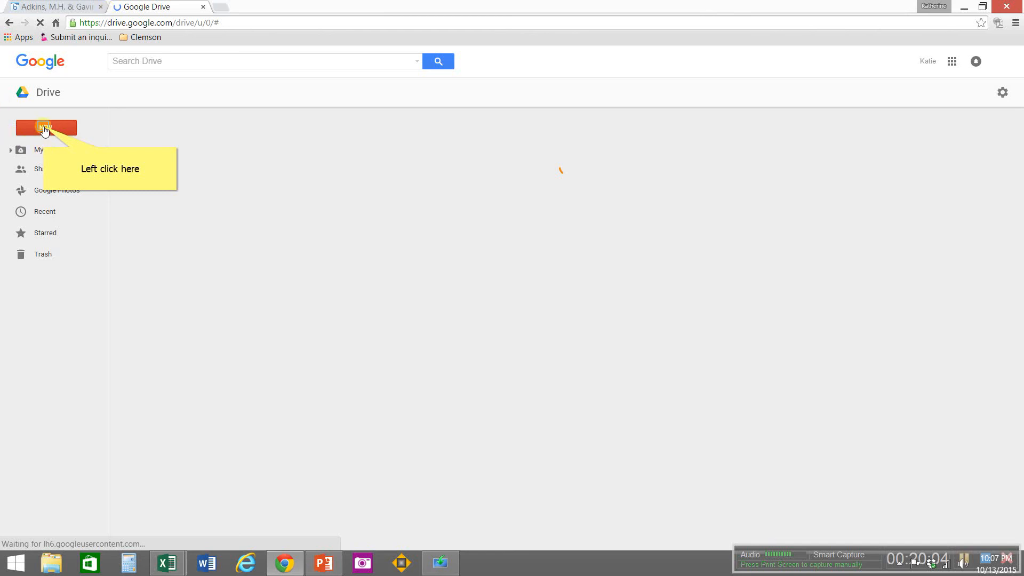
Step: Switch Google Drive from the personal account to the Clemson University account
click(45, 129)
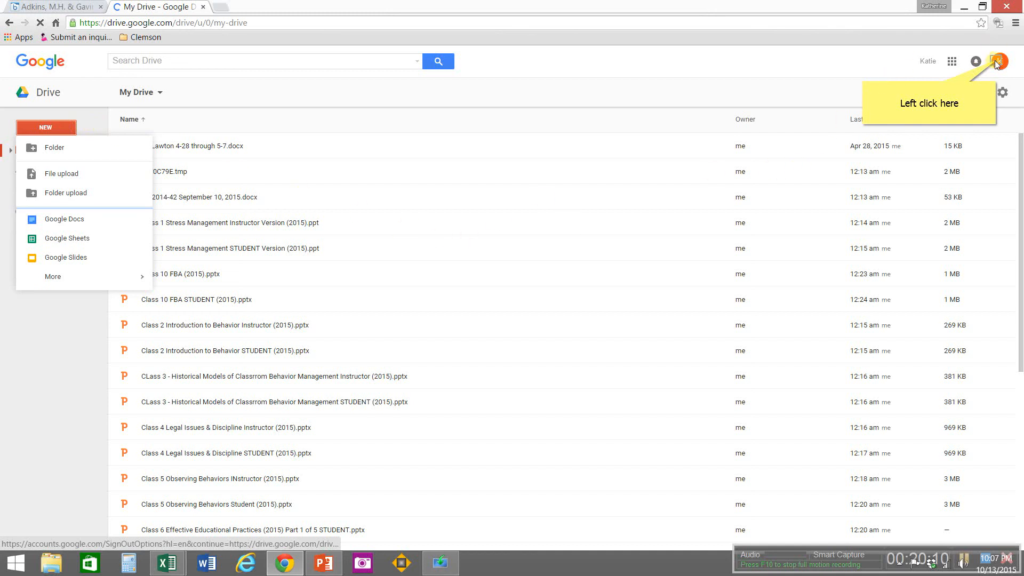
click(995, 63)
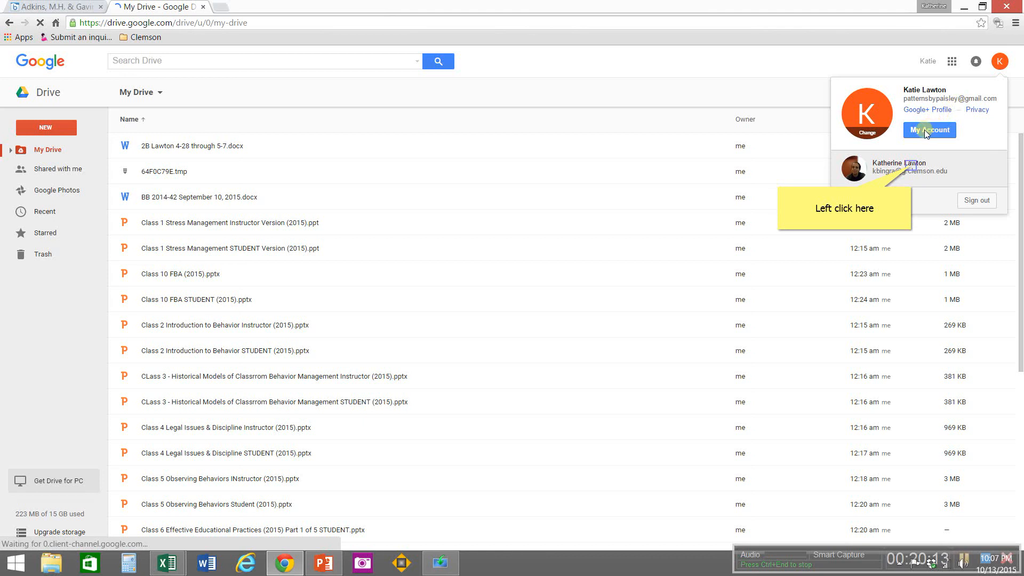
click(909, 166)
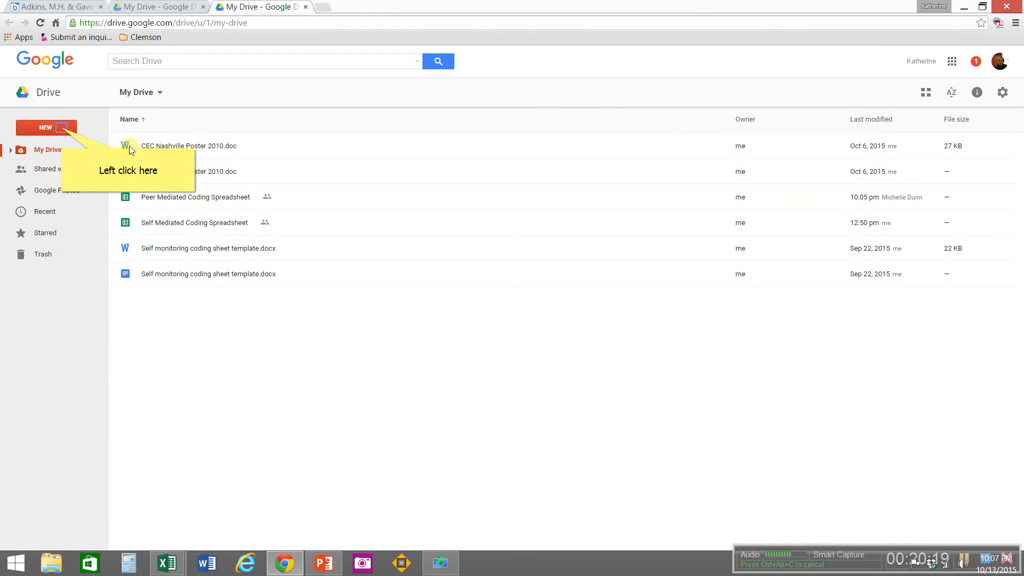
Step: Create a folder named Finalized Excel Data in My Drive and open it
click(62, 128)
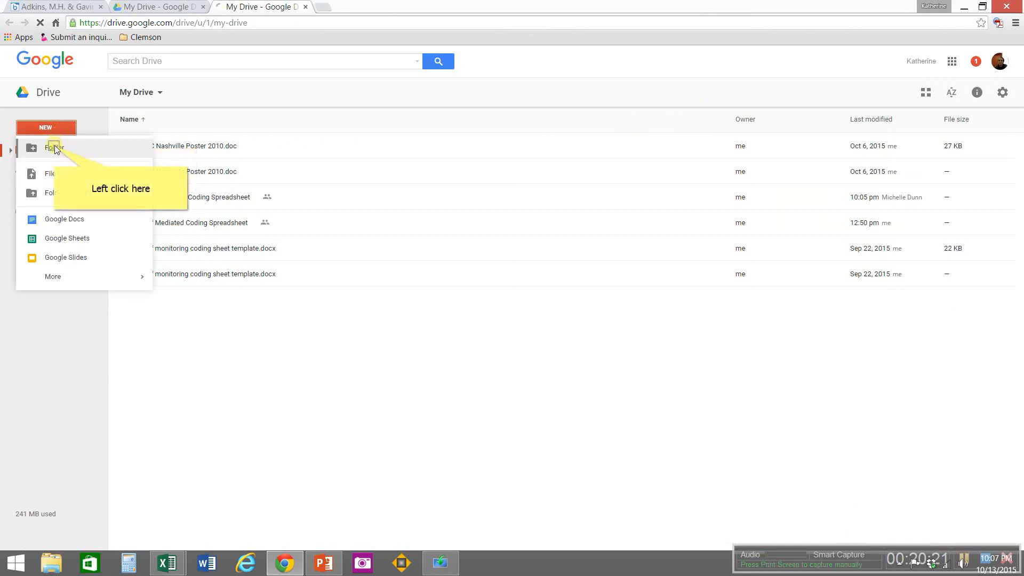
click(55, 148)
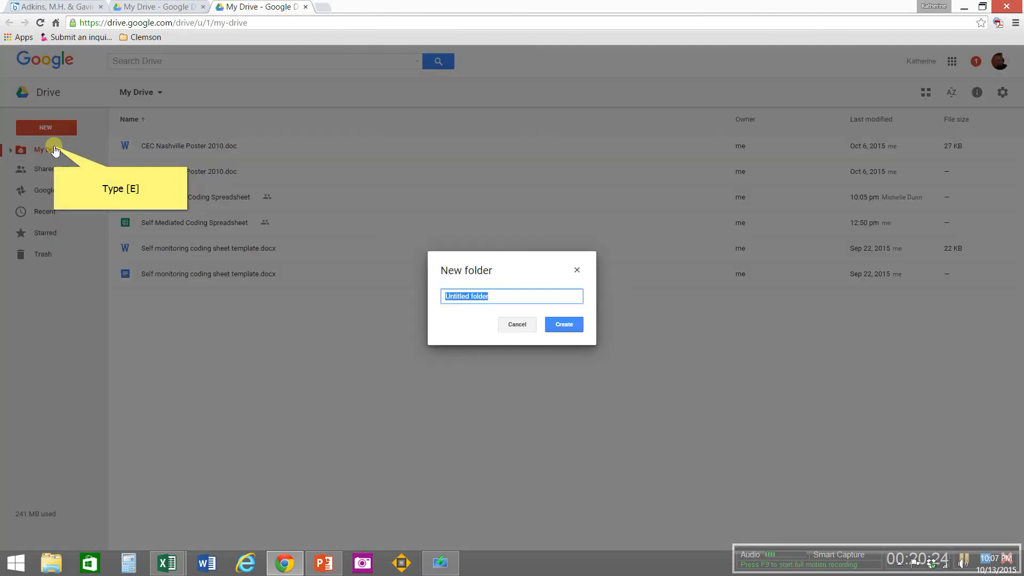
text(E)
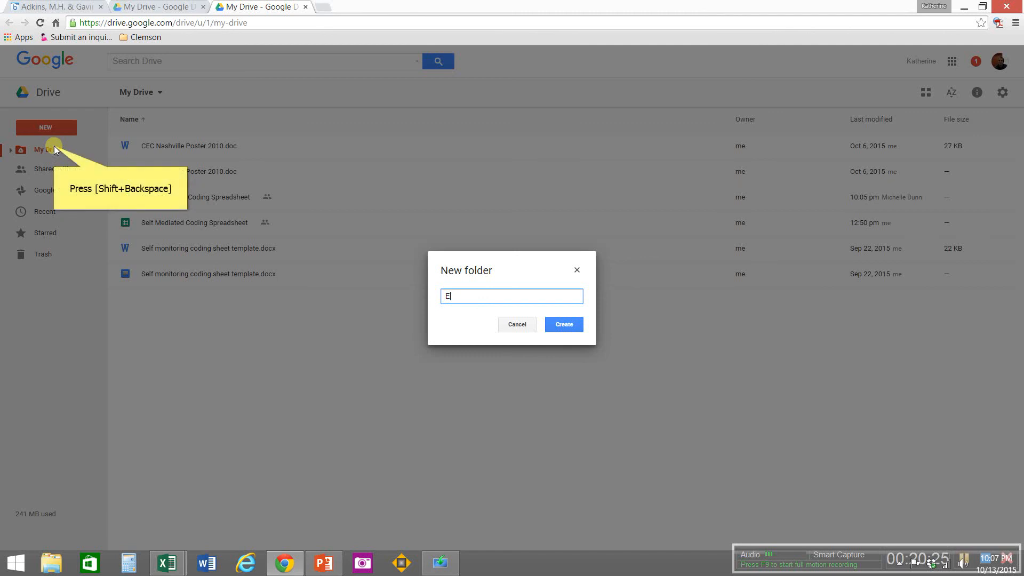
key(shift+BackSpace)
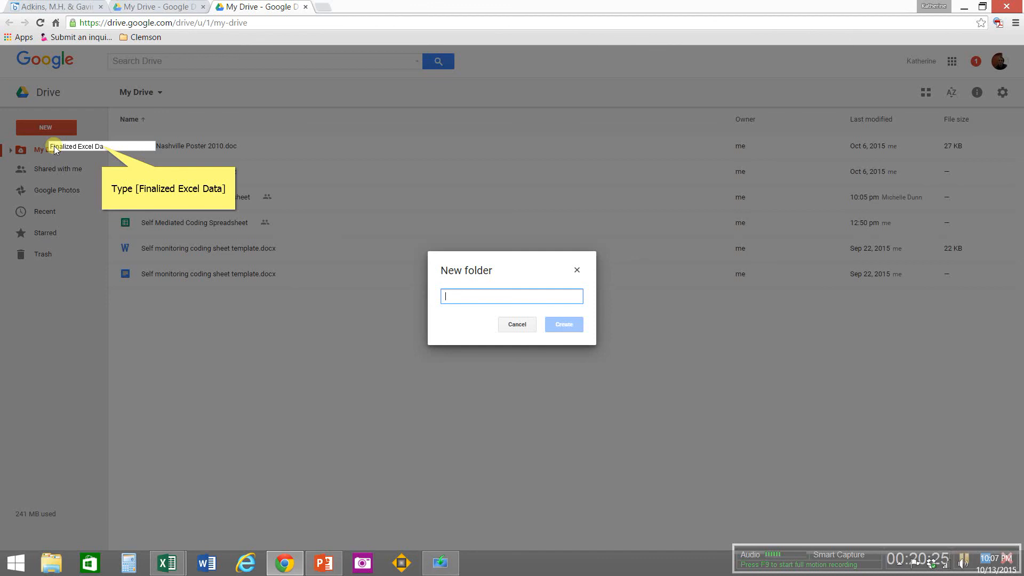
text(Finalized Excel Data)
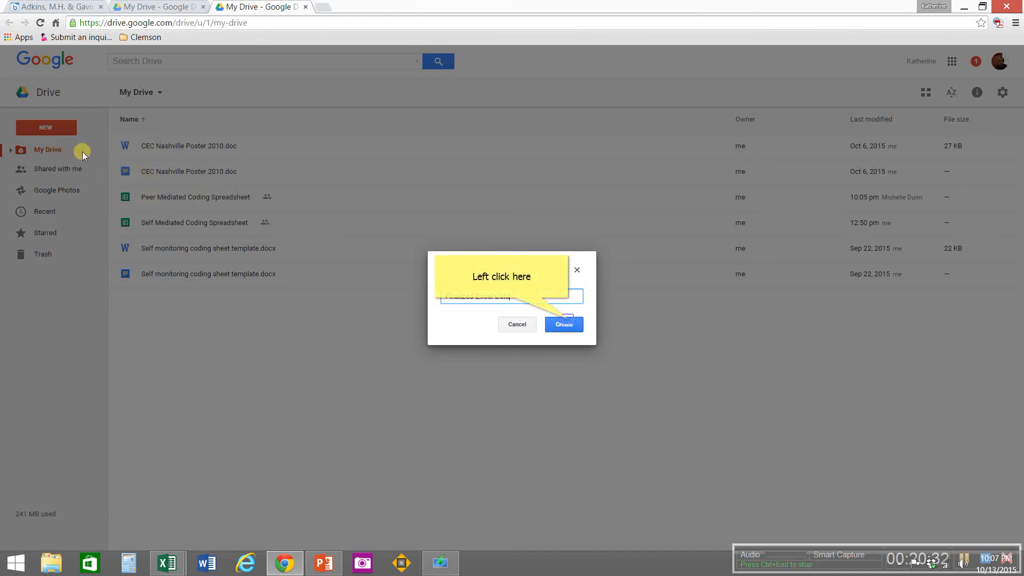
click(561, 321)
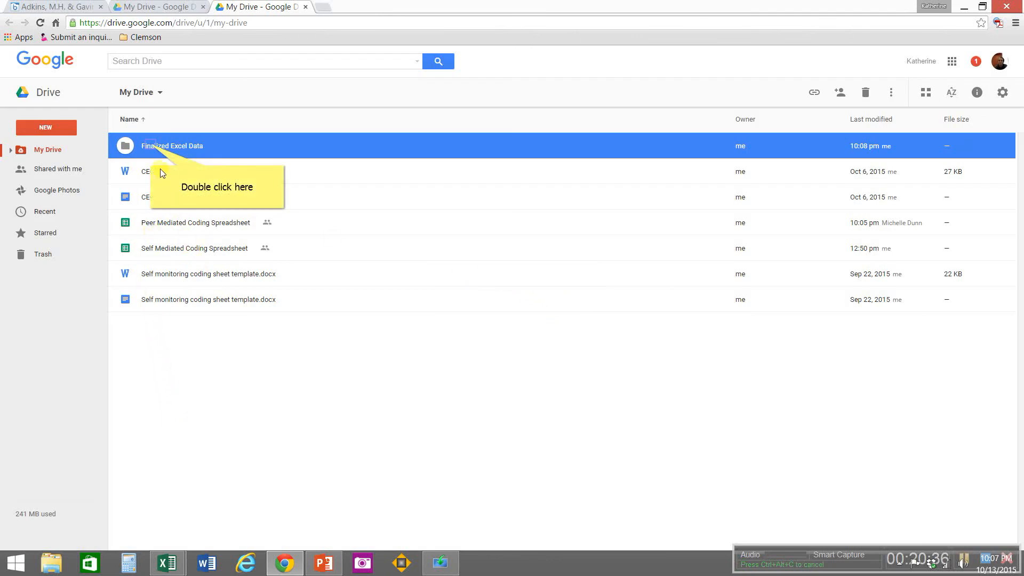
double_click(151, 147)
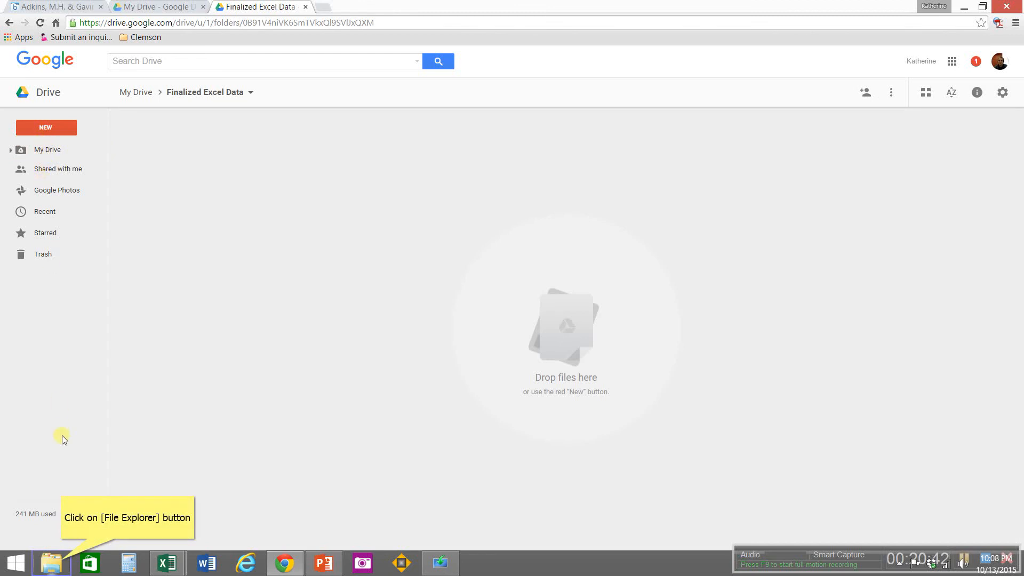
Step: Switch to File Explorer and open C: > Clemson > Professional Writing > DigitizeIt > Finalized Excel Data
click(63, 564)
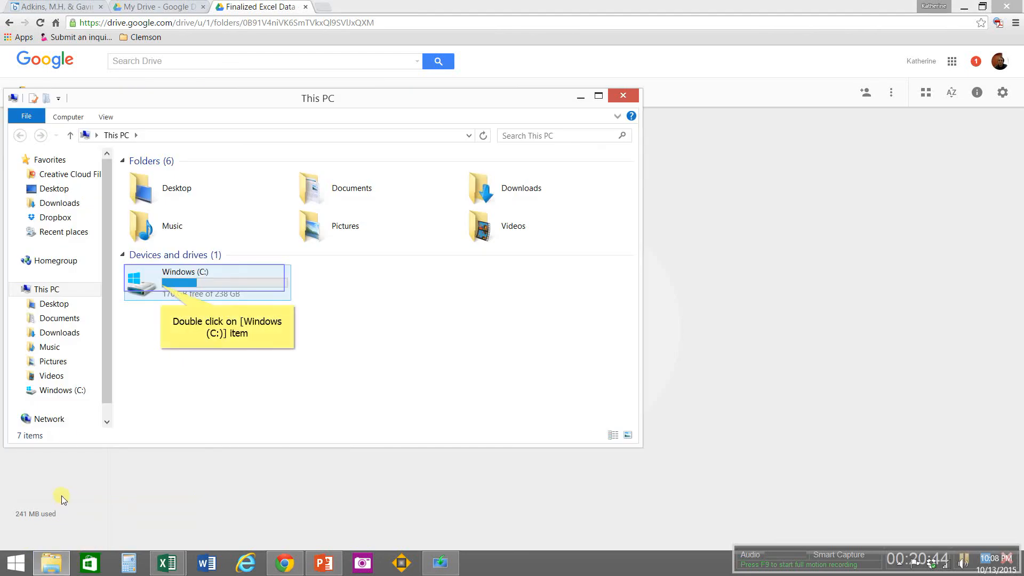
double_click(160, 283)
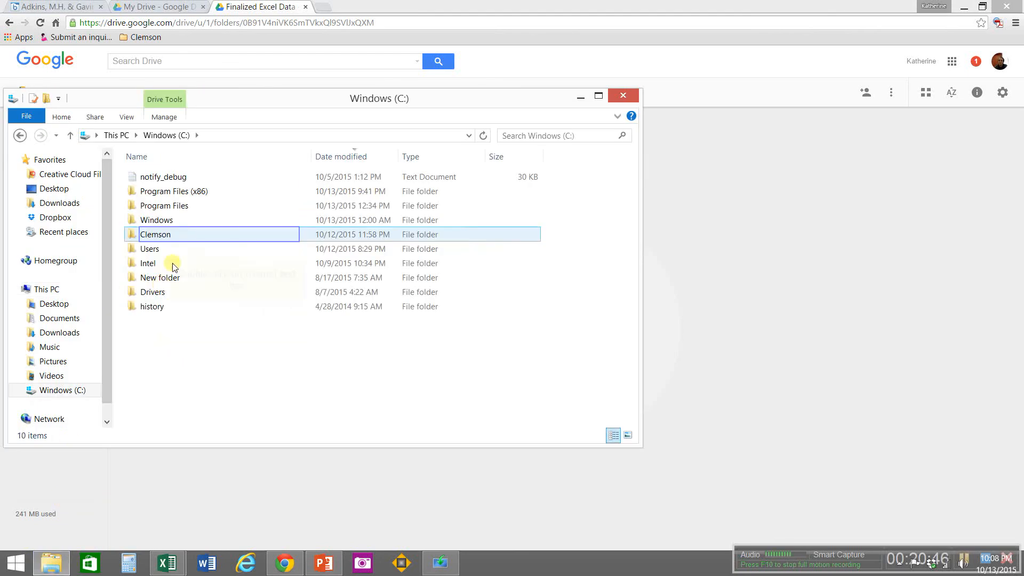
double_click(169, 235)
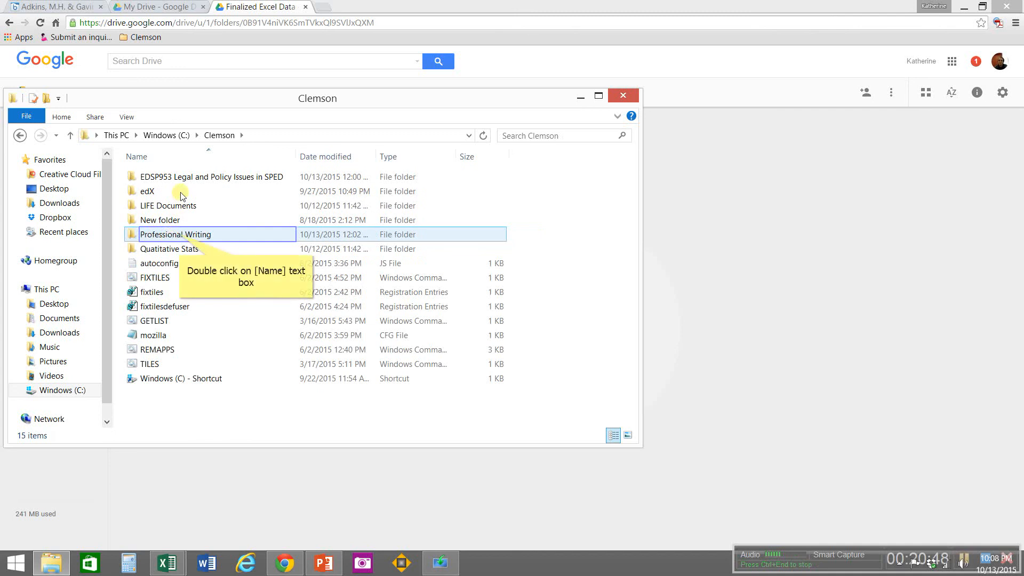
double_click(180, 237)
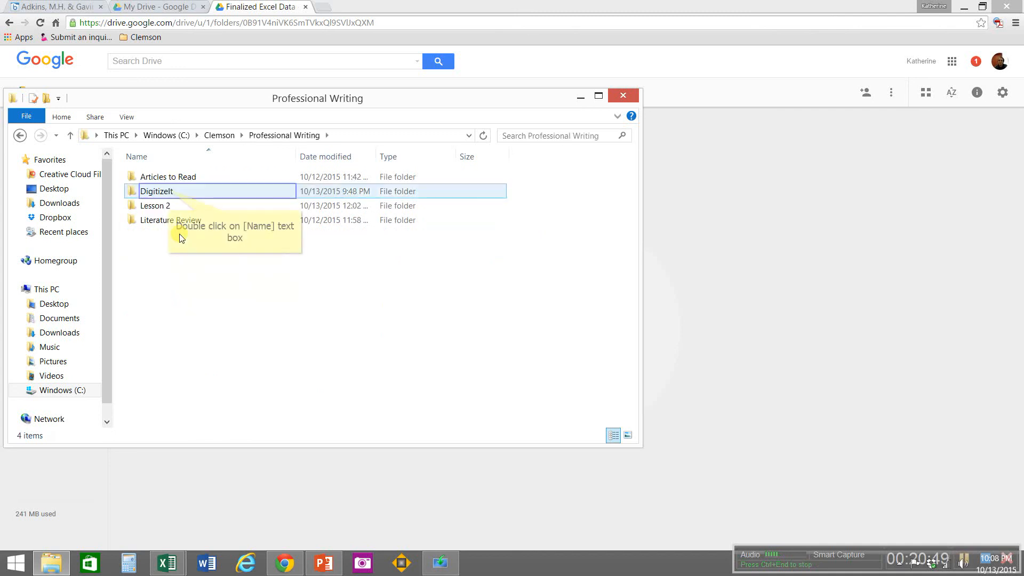
double_click(168, 192)
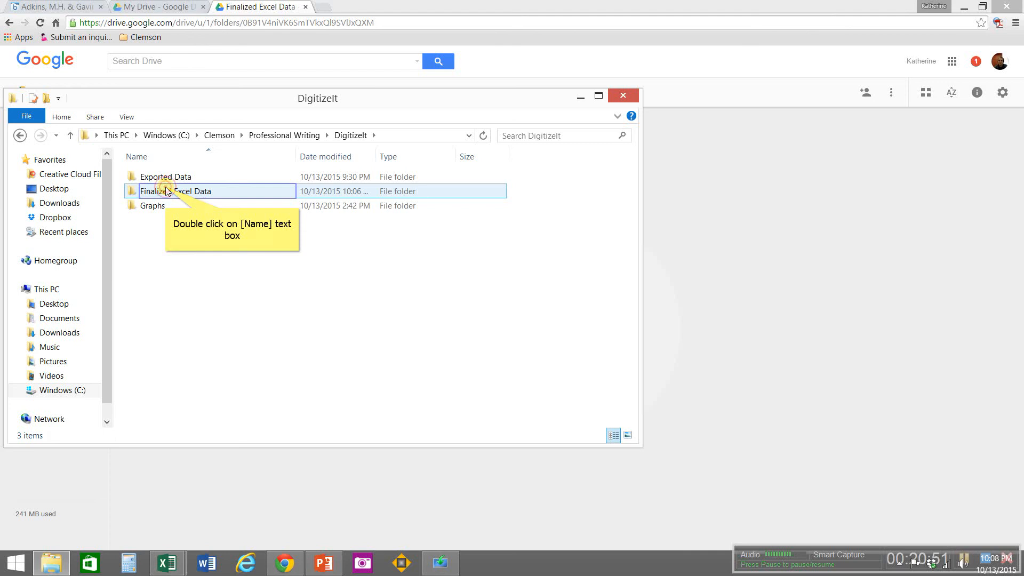
double_click(167, 191)
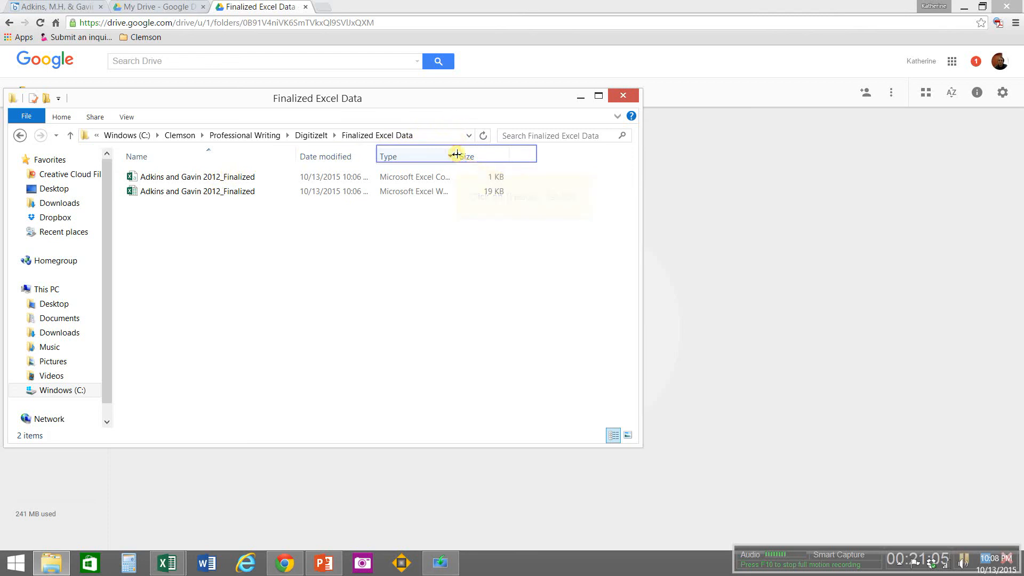
Step: Widen the file type column, upload the Microsoft Excel Worksheet version of Adkins and Gavin 2012_Finalized to the Drive folder, and dismiss the upload notice
drag(456, 154, 564, 153)
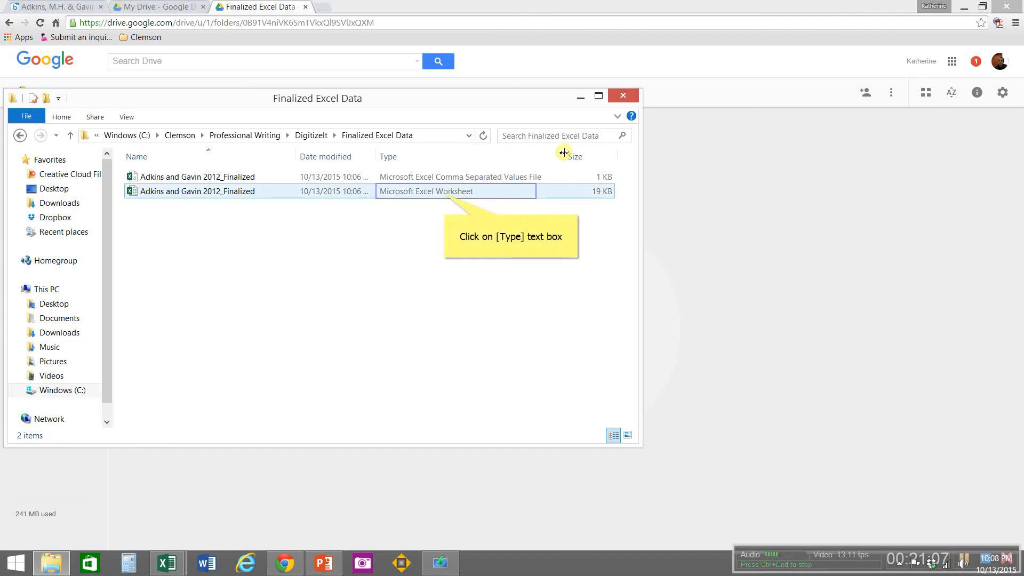
click(445, 195)
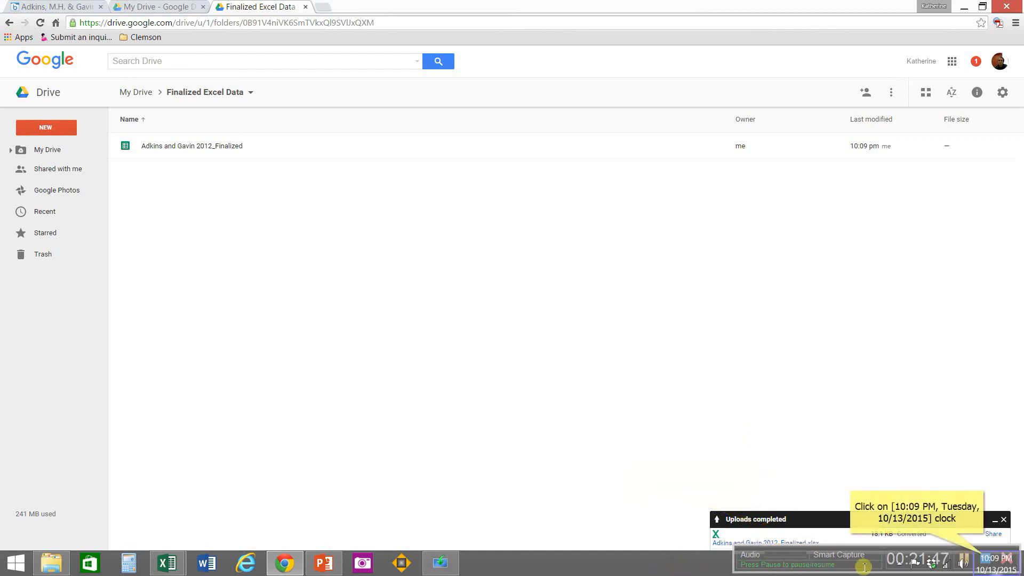
click(984, 558)
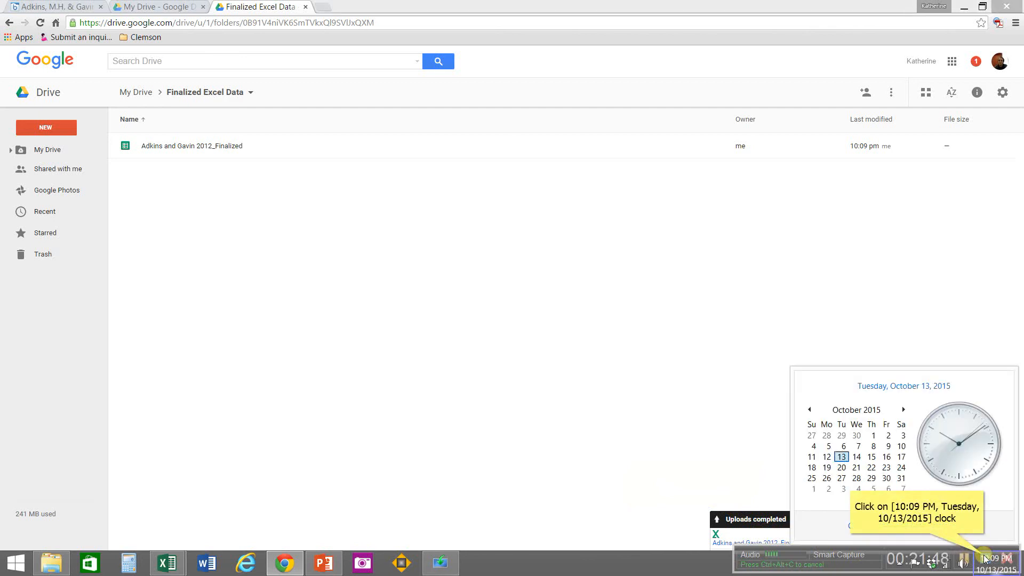
click(984, 559)
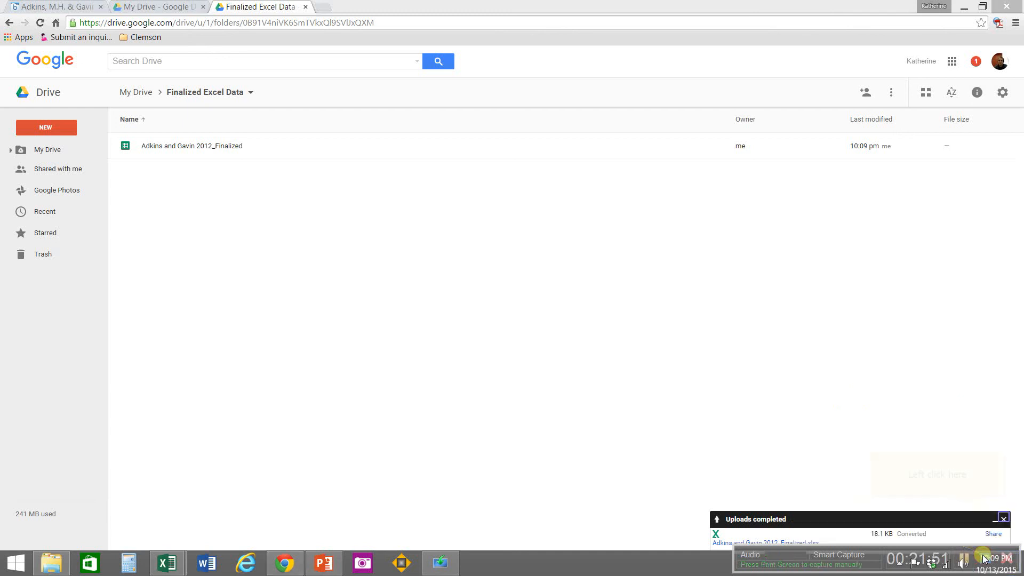
click(1002, 519)
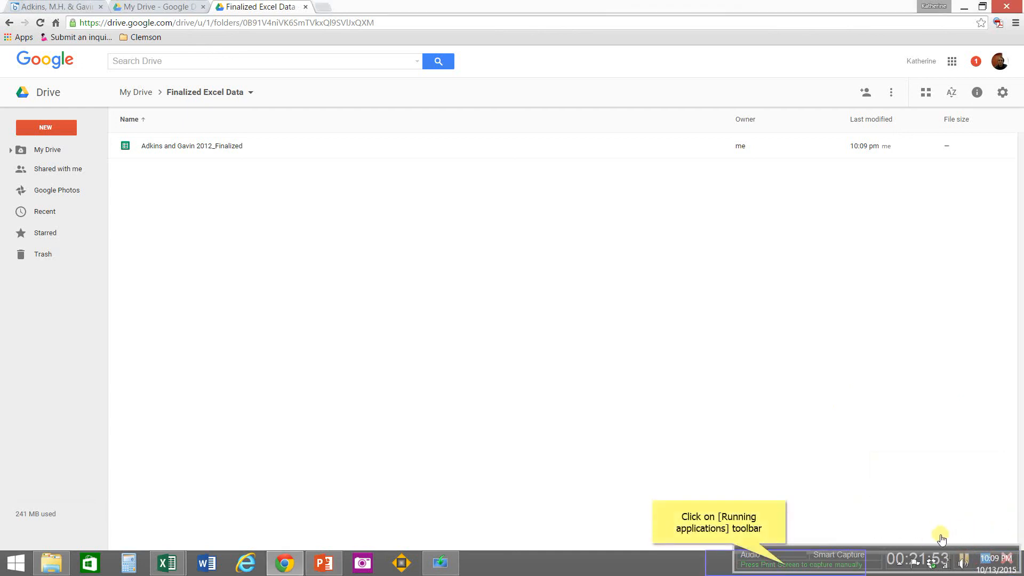
click(787, 569)
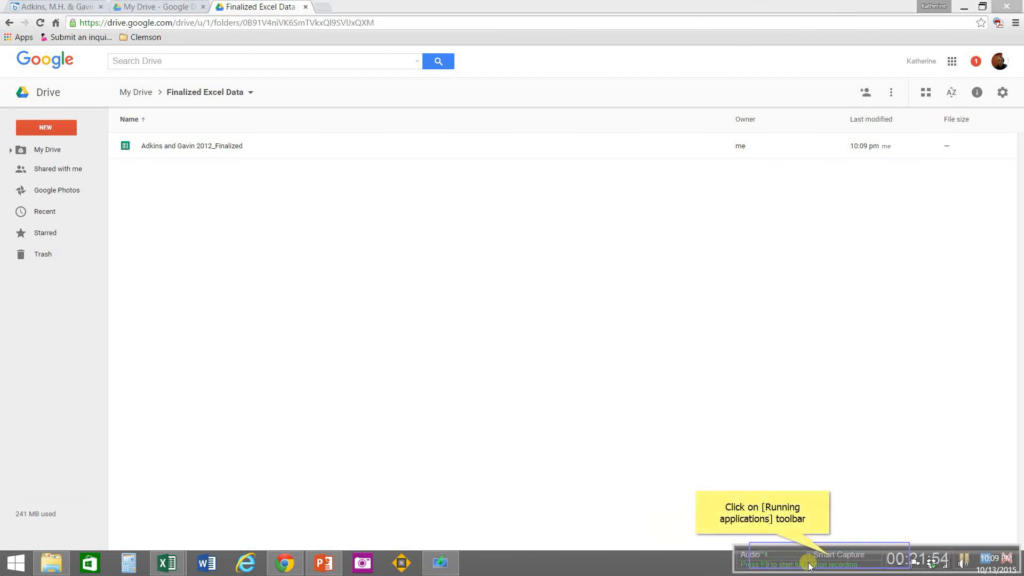
key(F9)
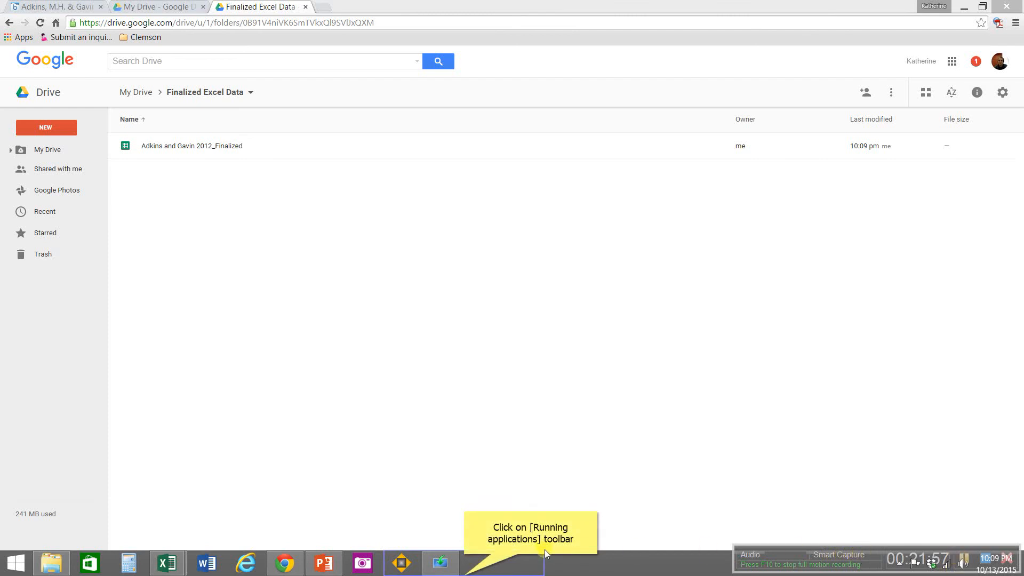
click(464, 572)
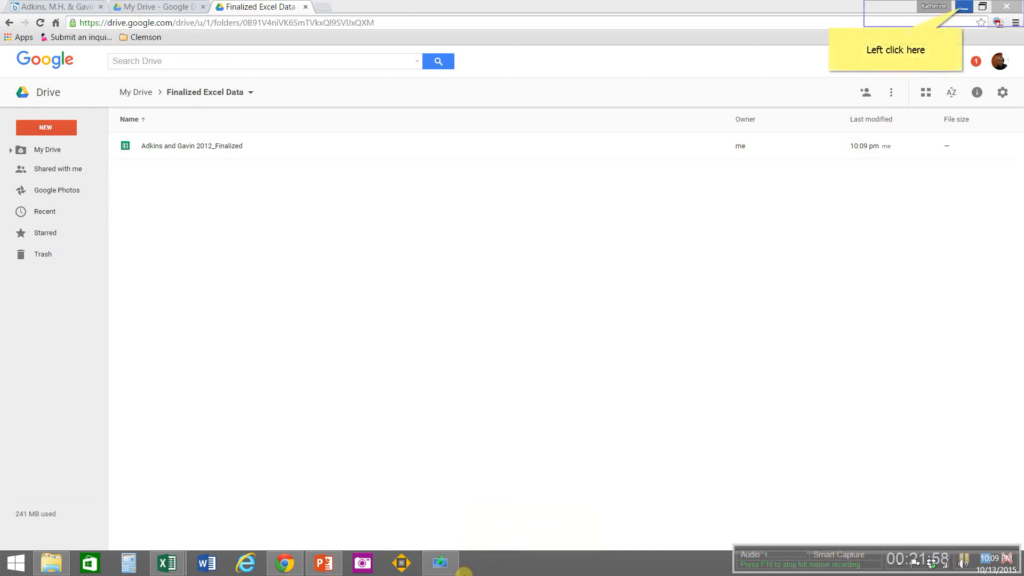
Step: Minimise the browser window, then cancel the pending Open dialog in Excel and close the blank Book1 workbook
click(963, 11)
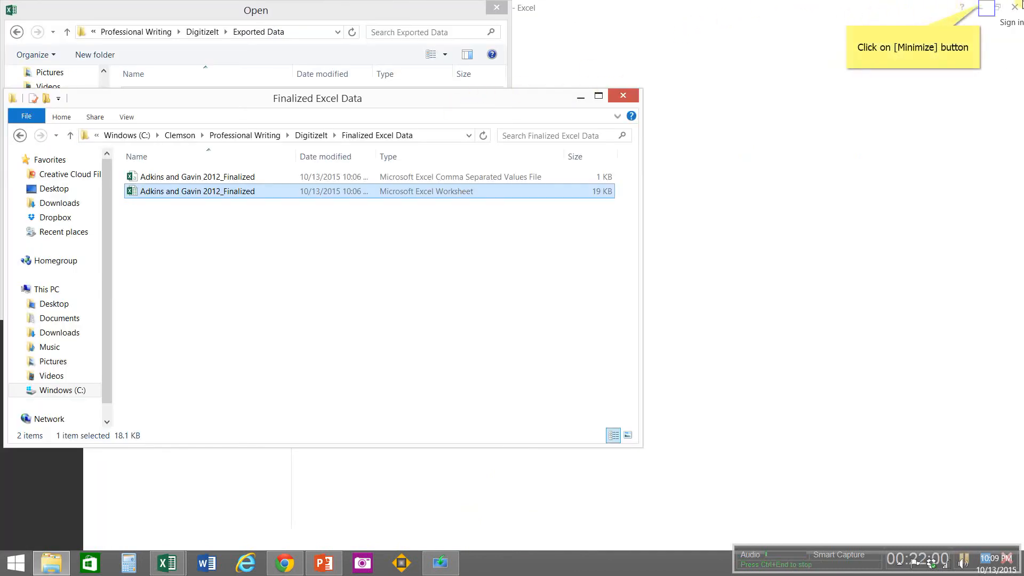
click(981, 8)
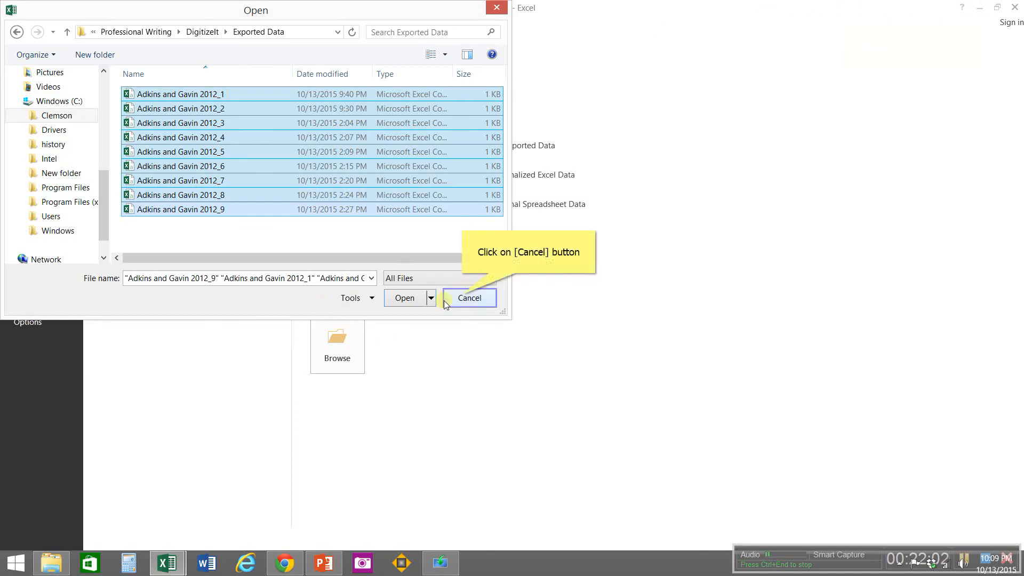
click(464, 299)
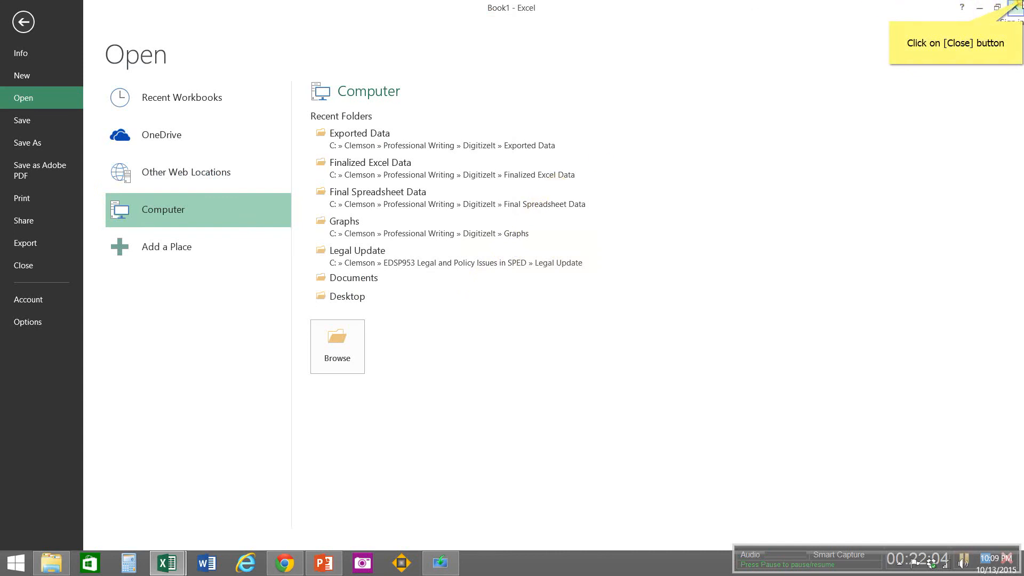
click(1014, 6)
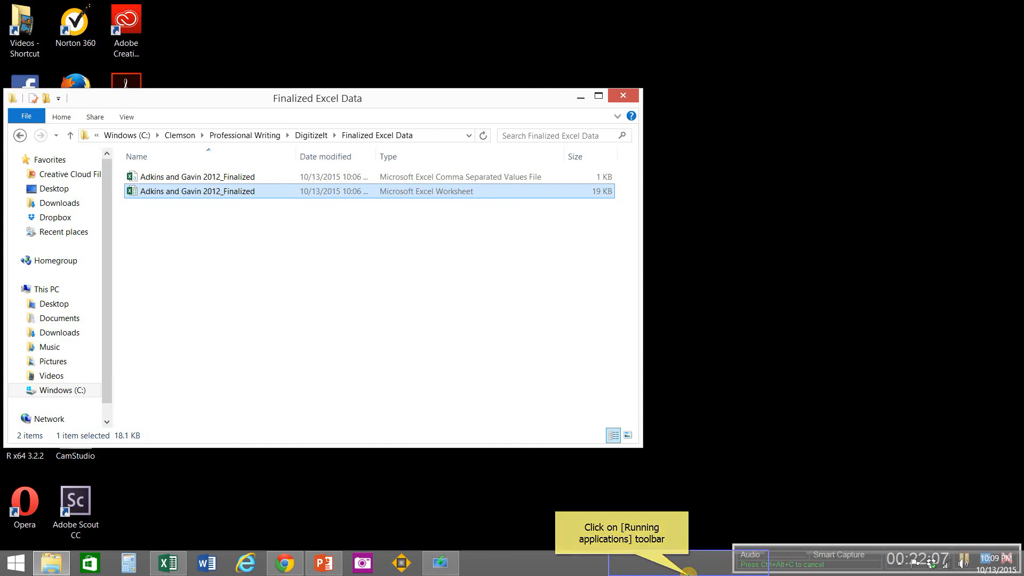
Step: Close the Finalized Excel Data folder window and select the Active Presenter shortcut on the desktop
click(688, 571)
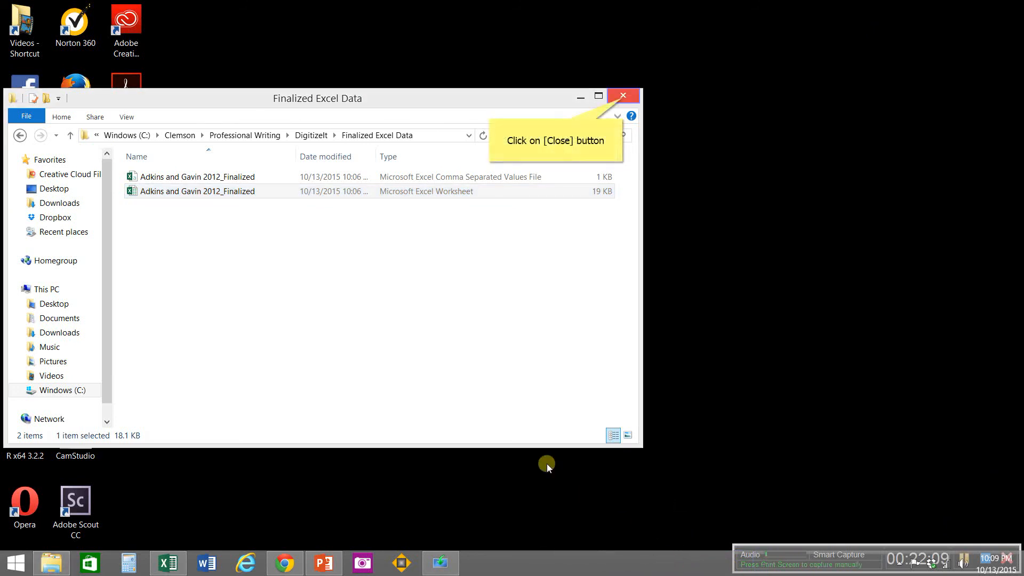
click(622, 97)
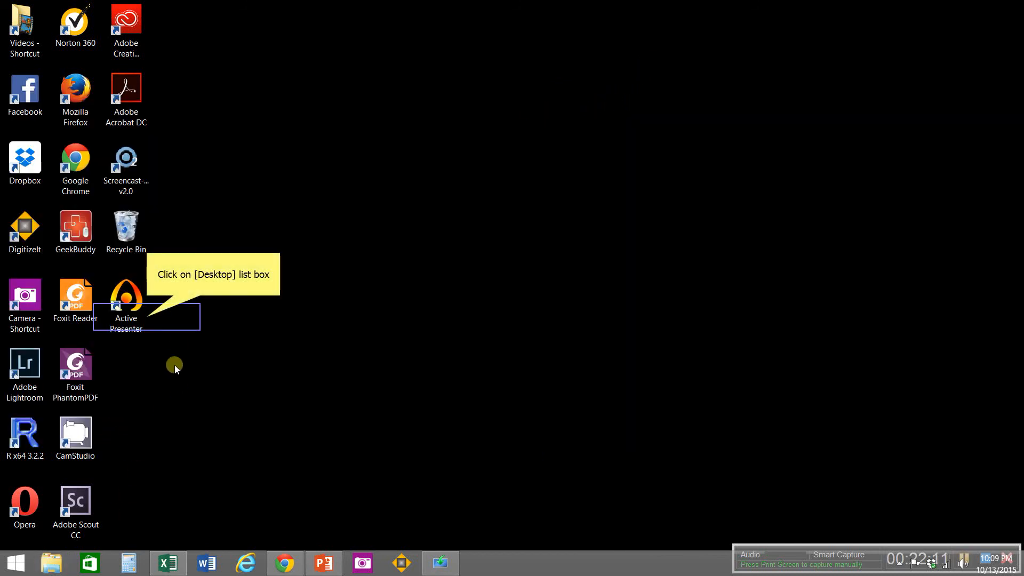
click(146, 317)
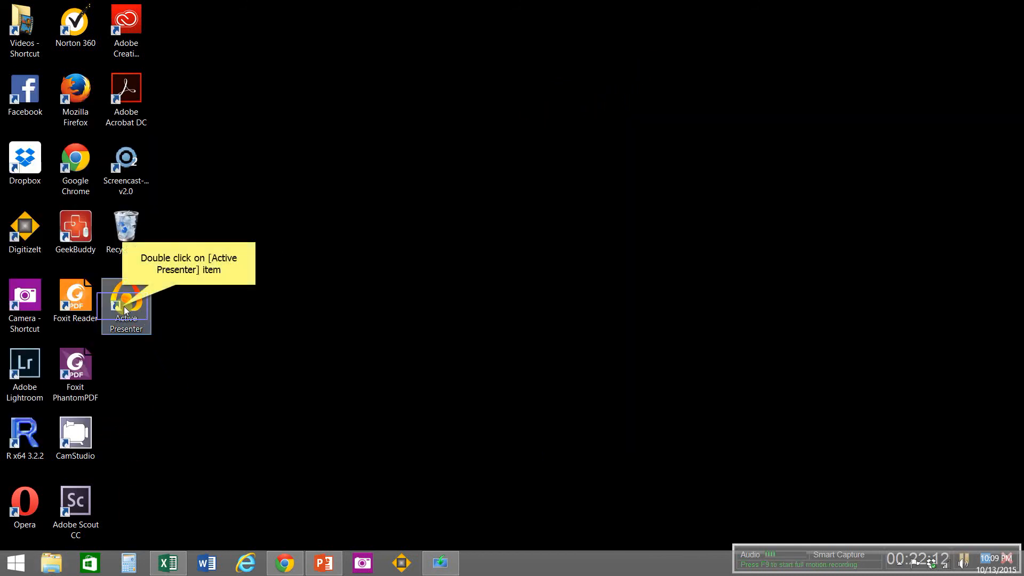